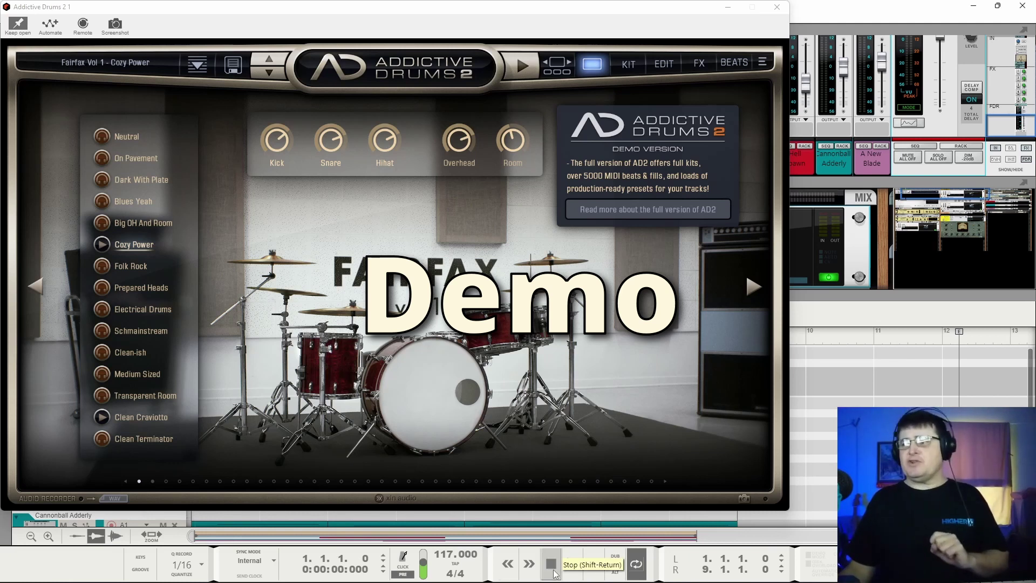
- Play the loop with the Cozy Power preset, stop playback and close the Addictive Drums 2 plugin window
left_click(572, 564)
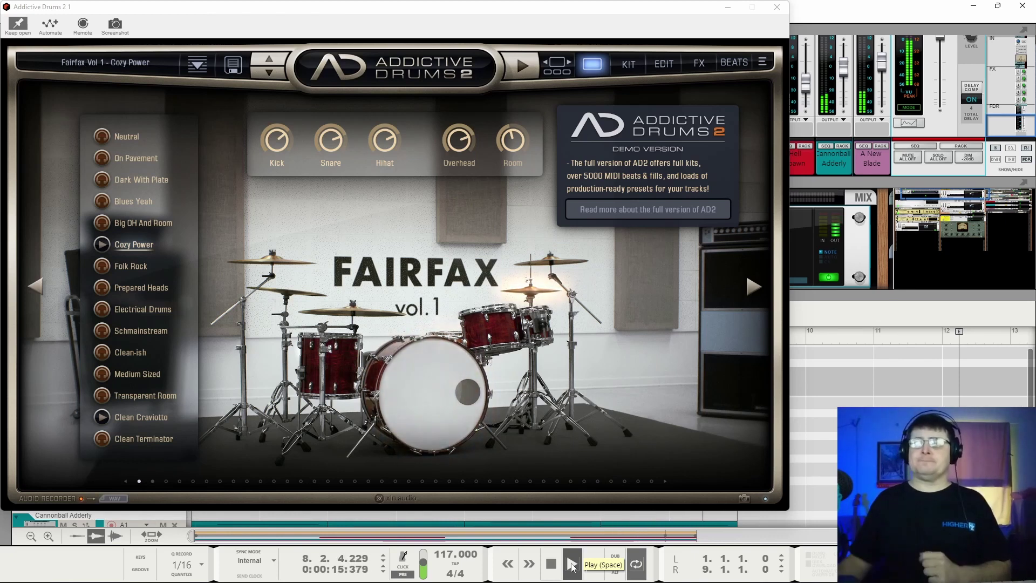
left_click(573, 565)
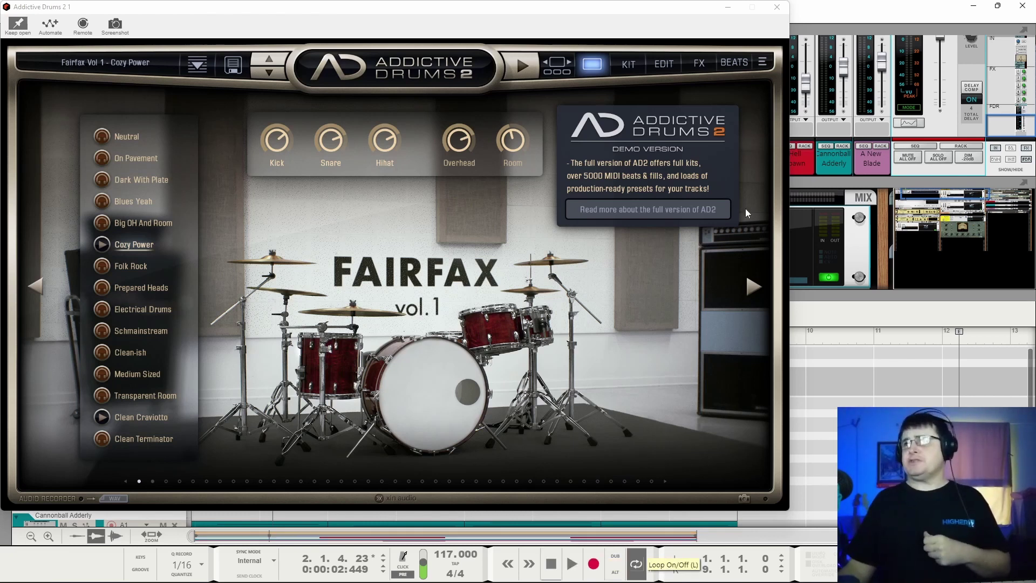
left_click(777, 8)
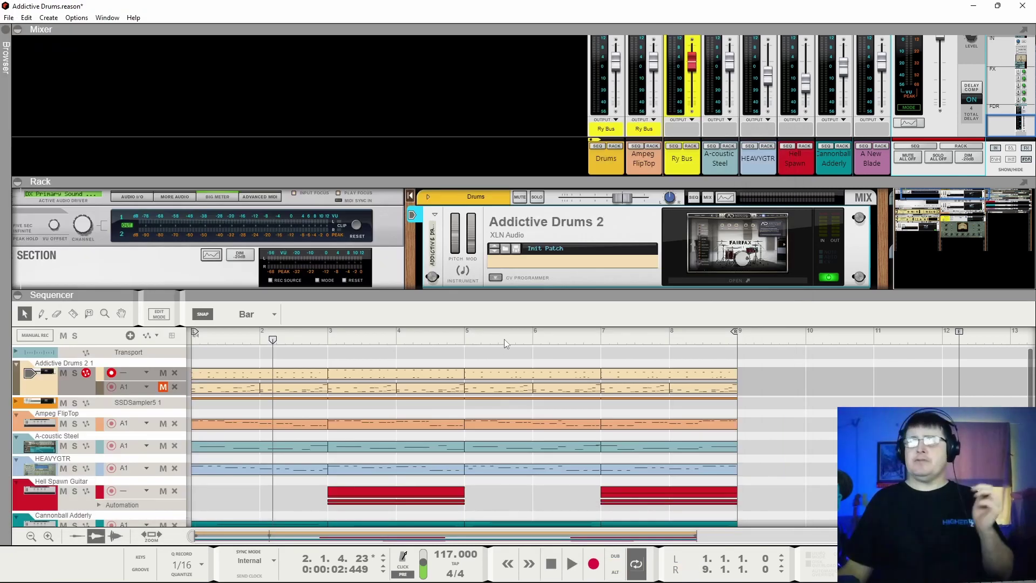
- Play the loop with the Drums channel soloed and the HZ Delay effect return muted in the mixer
left_click(537, 199)
key("space")
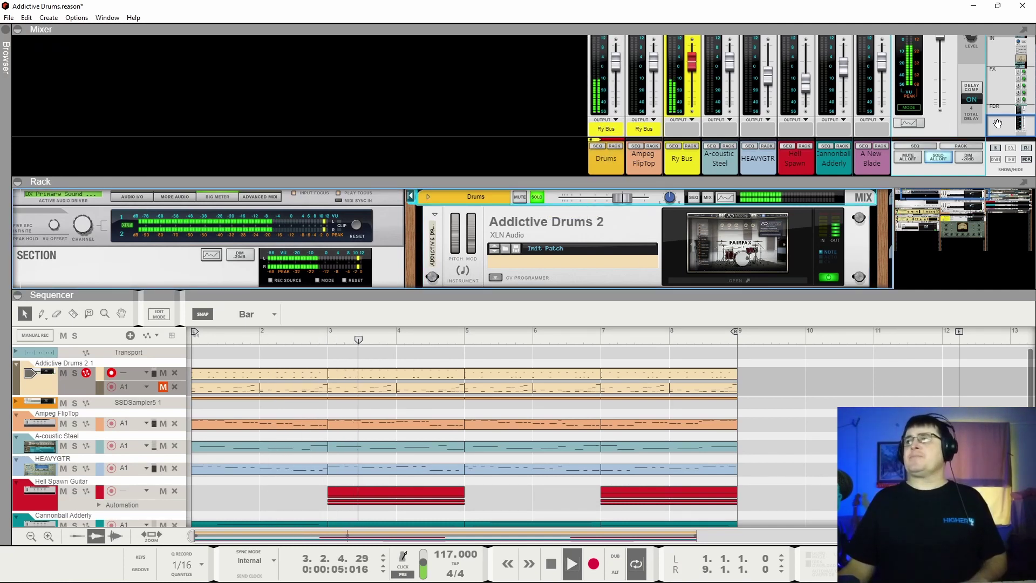
left_click_drag(1004, 125, 979, 79)
left_click(934, 81)
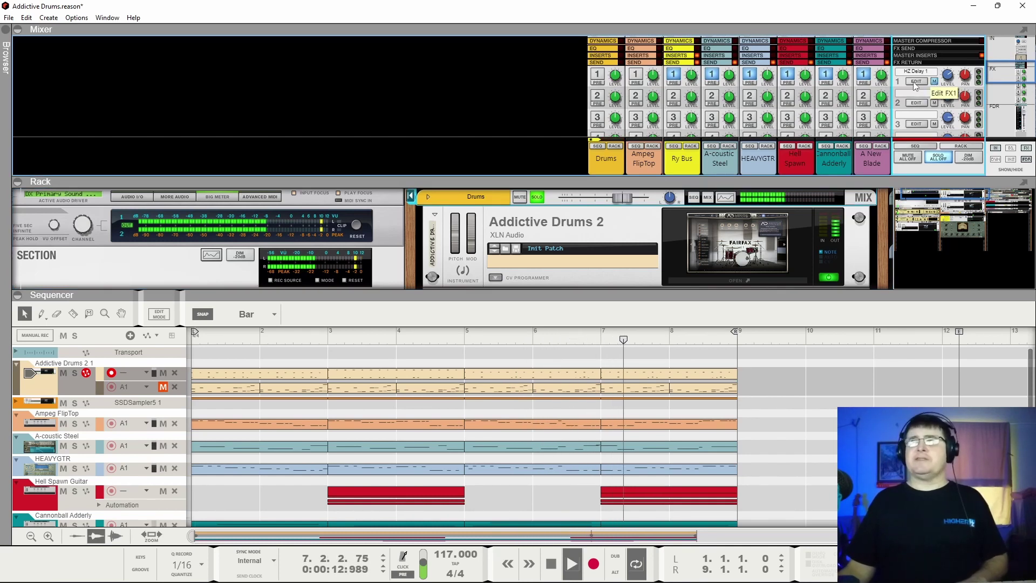
- Bypass the Ry Bus insert effects, listen to the soloed drums without them and stop playback
scroll(716, 166, "down", 5)
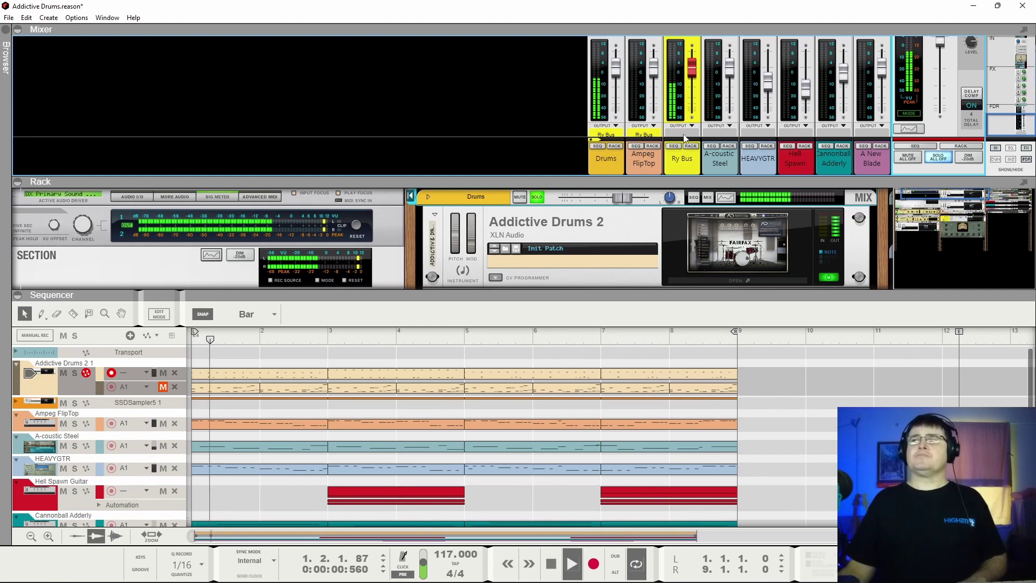
scroll(666, 222, "down", 3)
scroll(665, 222, "down", 4)
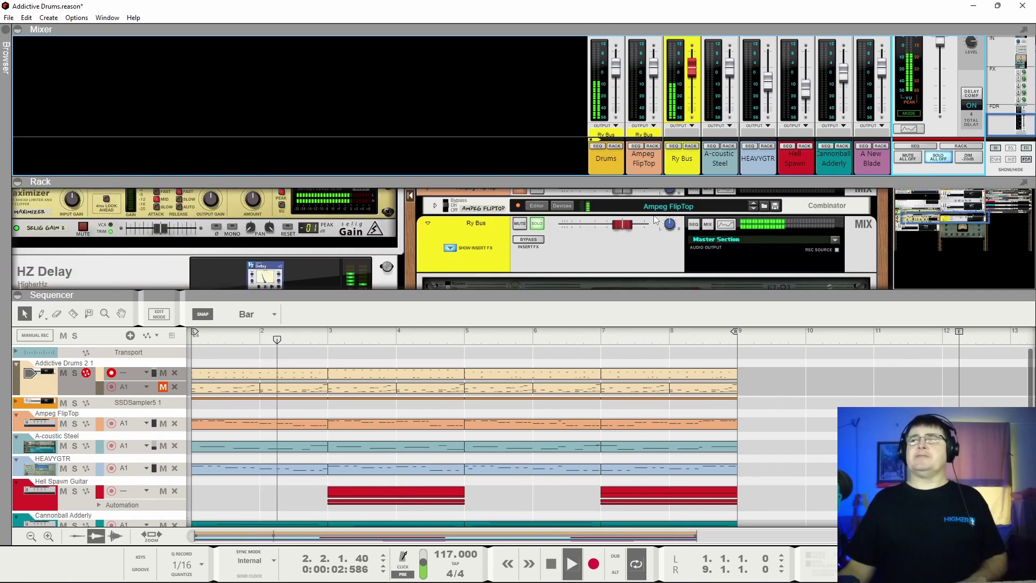
left_click(528, 206)
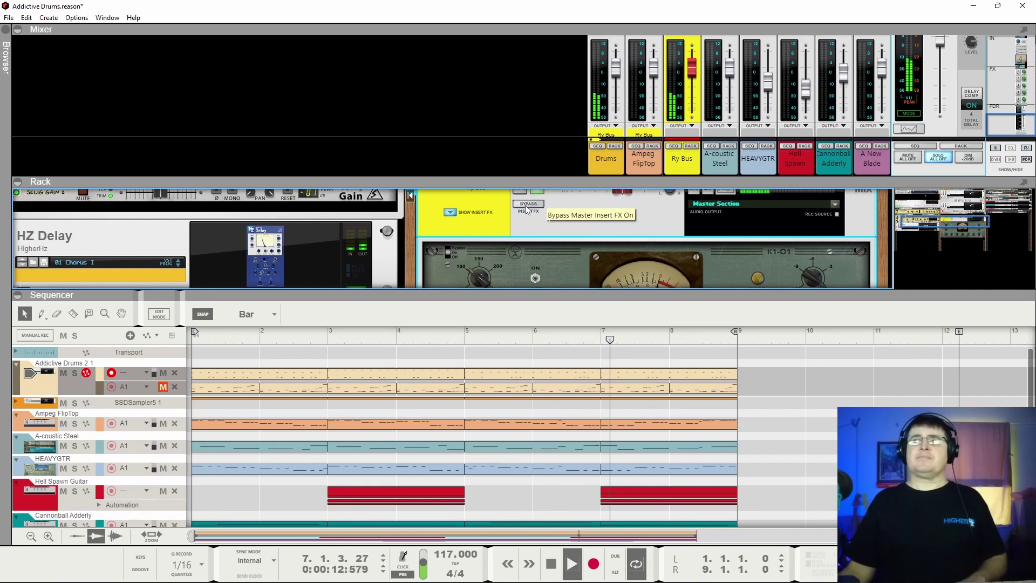
scroll(691, 234, "down", 5)
scroll(692, 234, "up", 3)
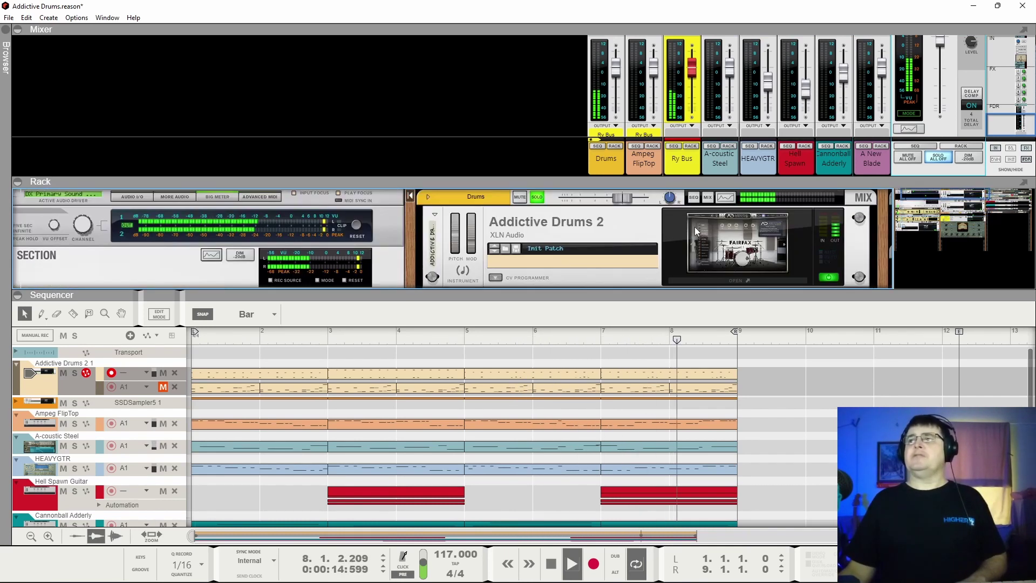
scroll(692, 234, "down", 1)
key("space")
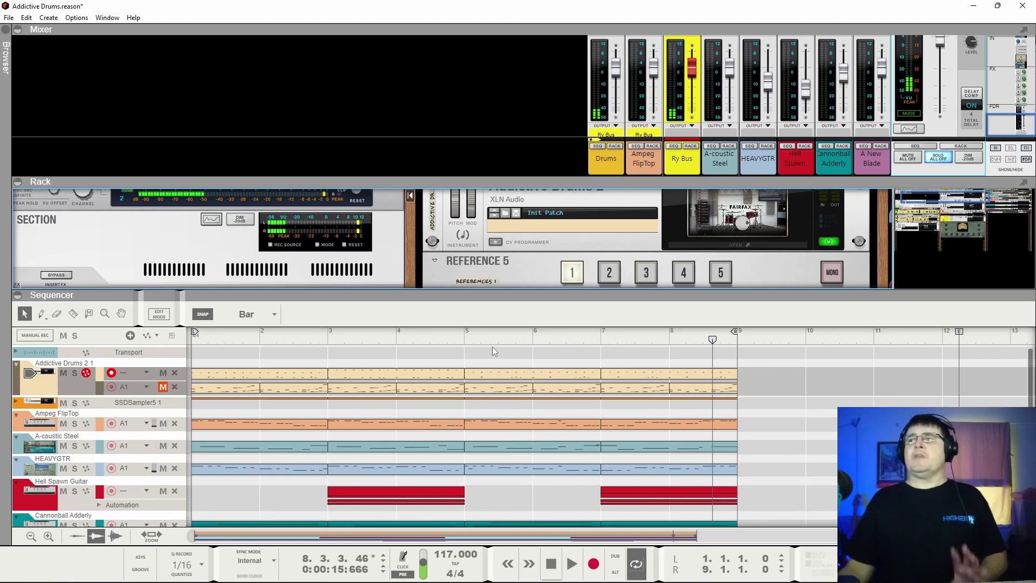
- Take the Drums channel out of solo in the mixer and play the full mix
scroll(696, 73, "up", 3)
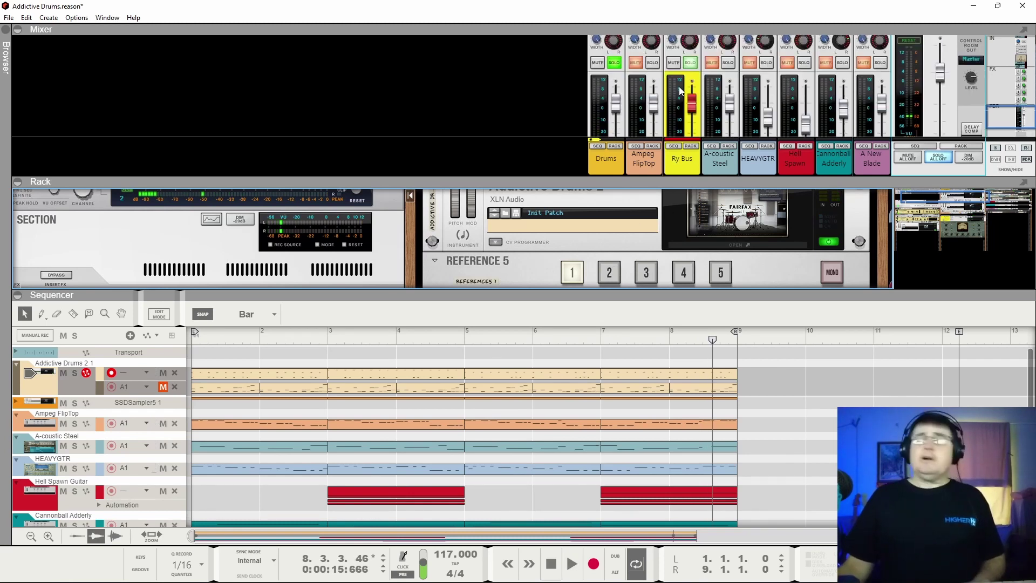
left_click(614, 100)
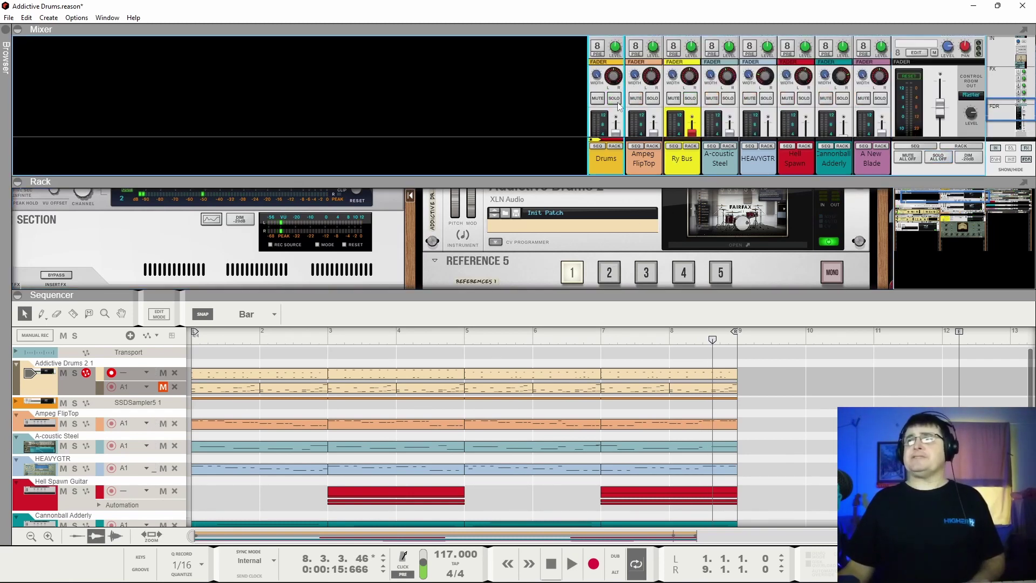
scroll(706, 123, "down", 3)
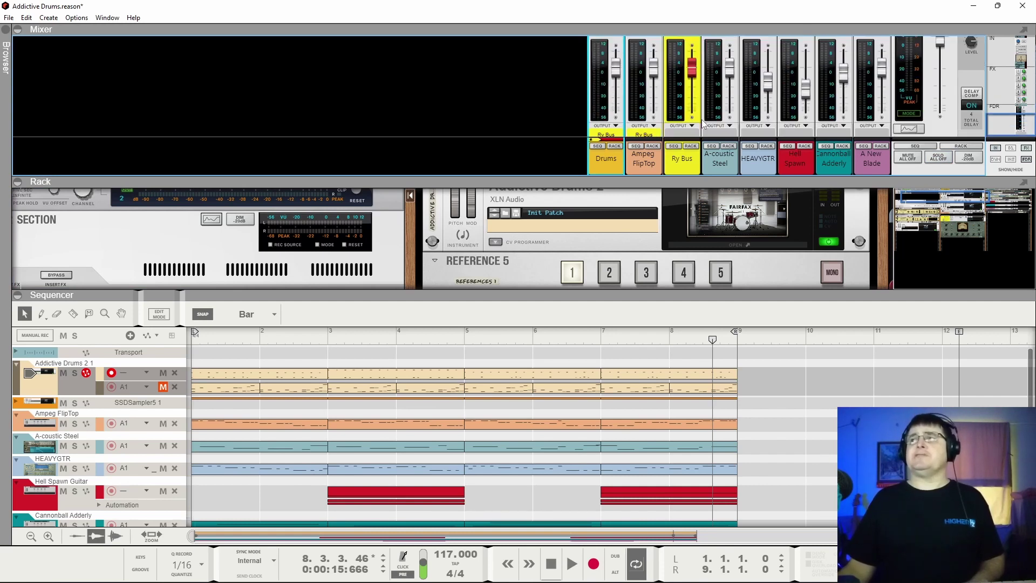
key("space")
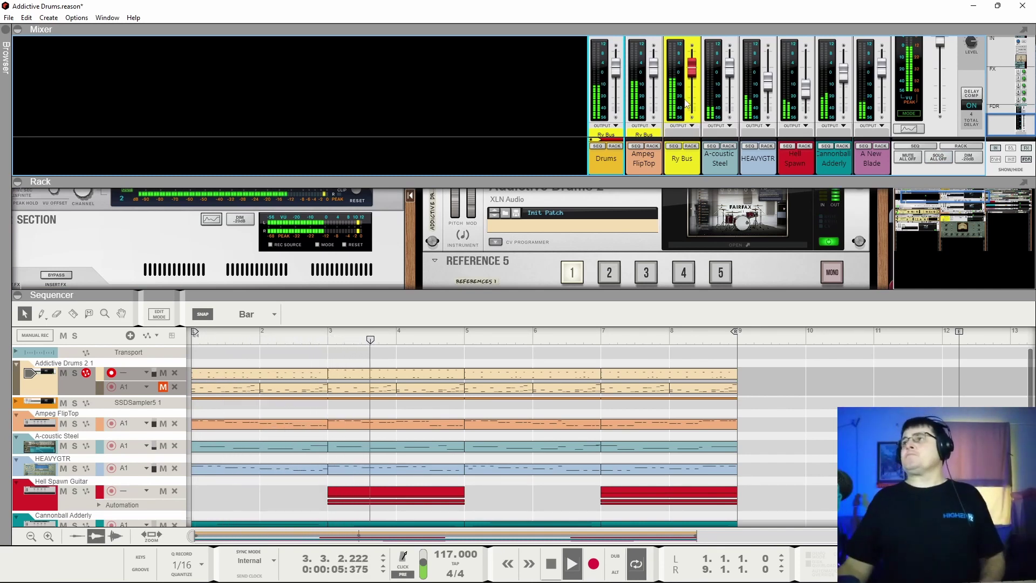
- Solo the Ry Bus channel during playback and unmute the HZ Delay effect return
scroll(679, 105, "up", 3)
left_click(690, 98)
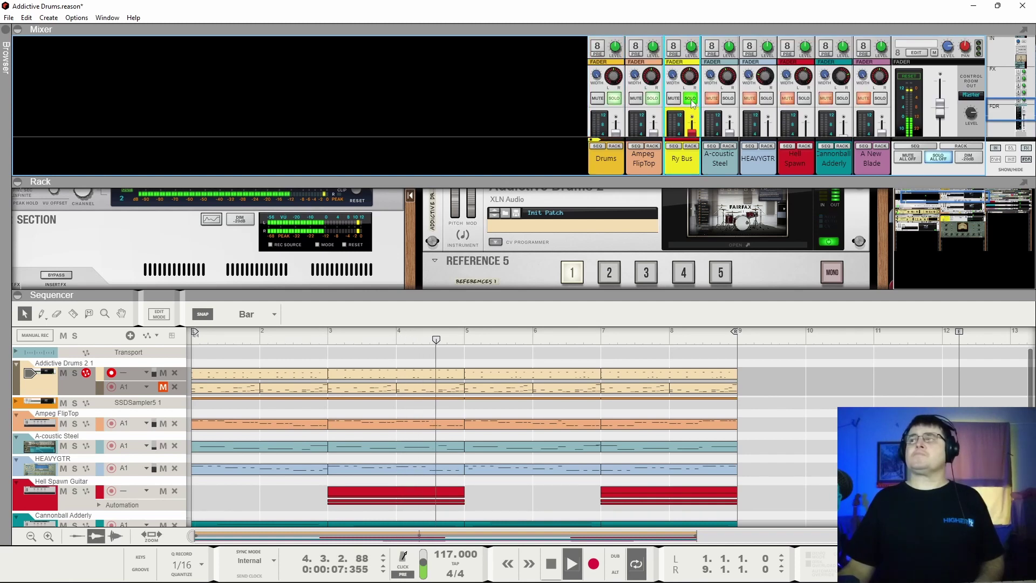
scroll(667, 125, "down", 3)
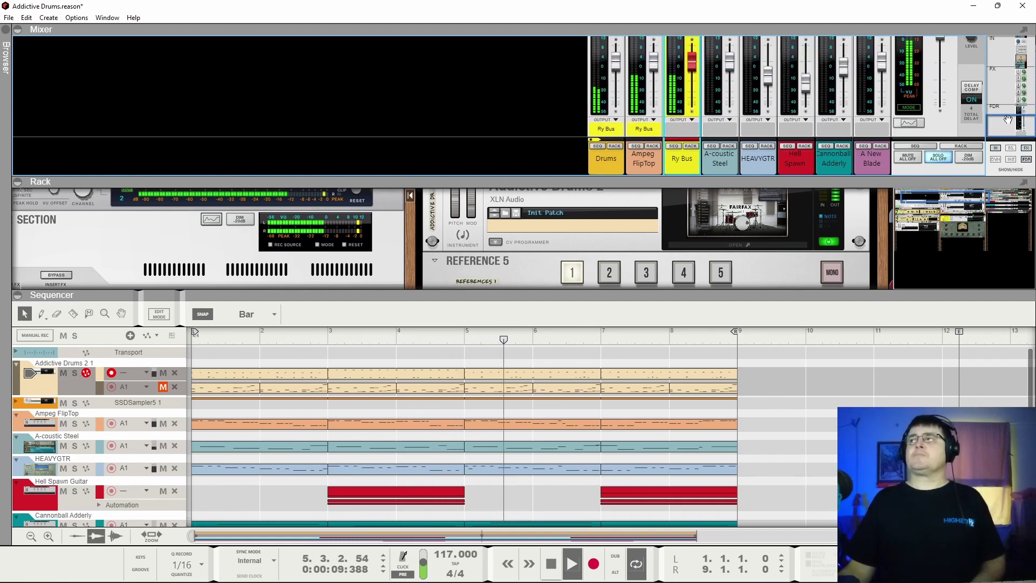
scroll(1013, 107, "up", 3)
scroll(1014, 107, "up", 4)
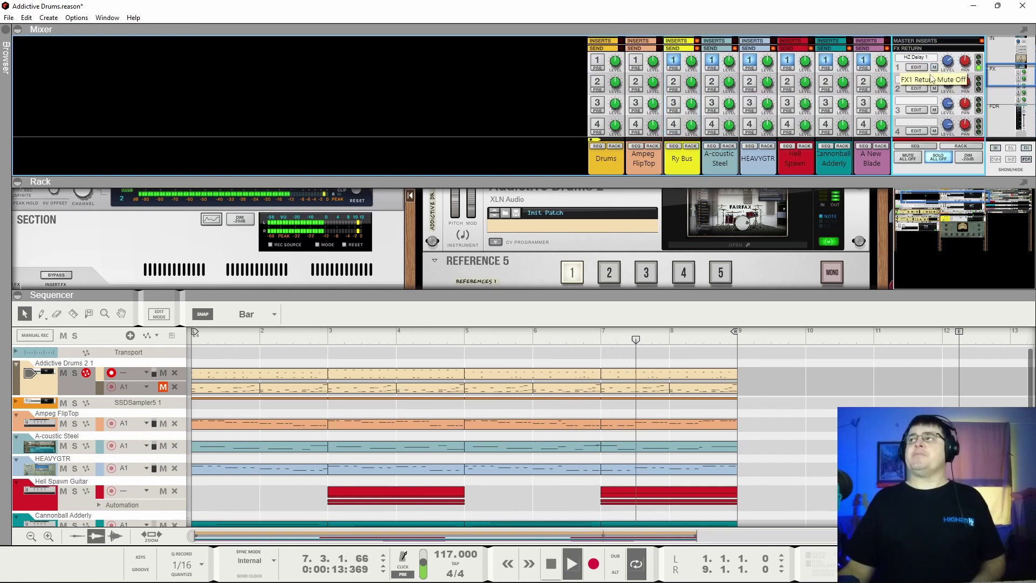
scroll(723, 135, "down", 4)
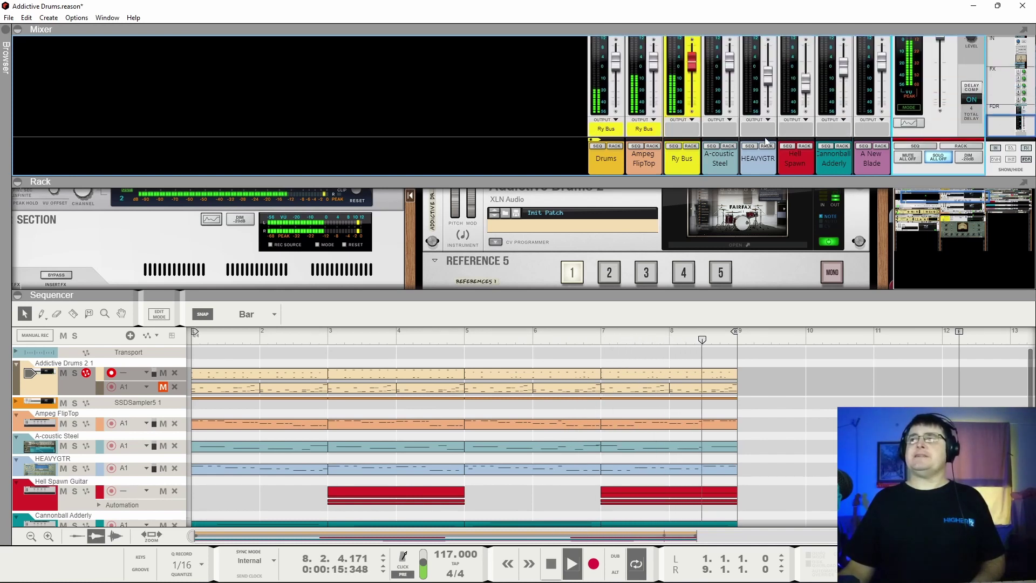
- Re-enable the Ry Bus insert effects and enlarge the rack area to examine the K1-01 compressor
scroll(701, 229, "down", 5)
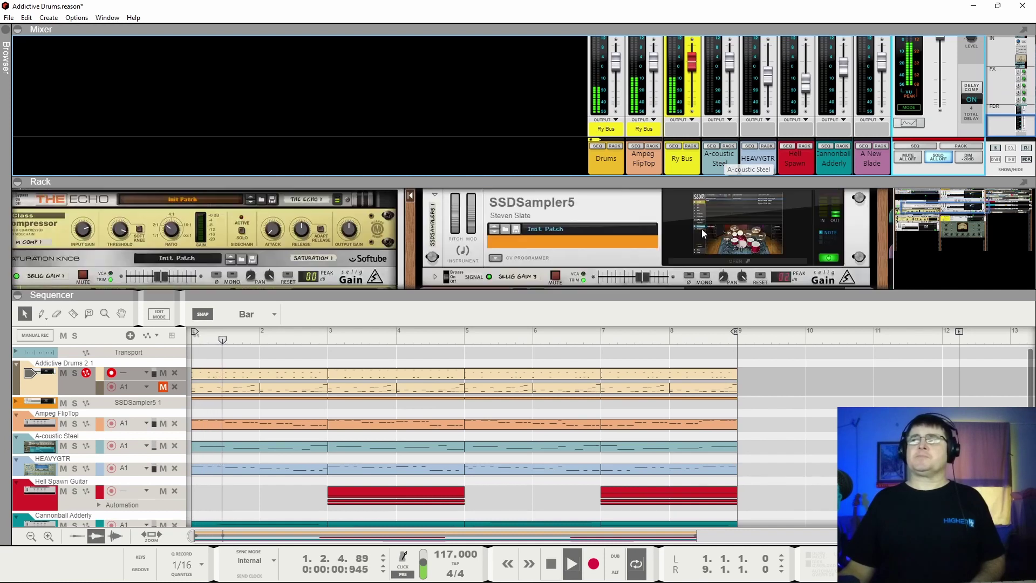
scroll(550, 239, "down", 1)
scroll(545, 237, "up", 3)
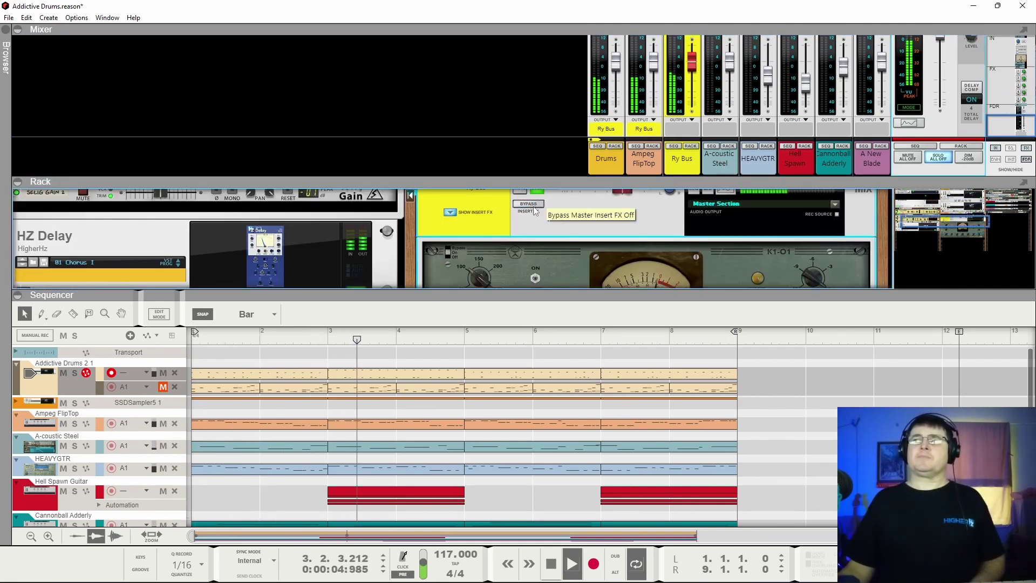
left_click_drag(611, 290, 642, 348)
scroll(659, 291, "down", 1)
scroll(659, 291, "down", 1)
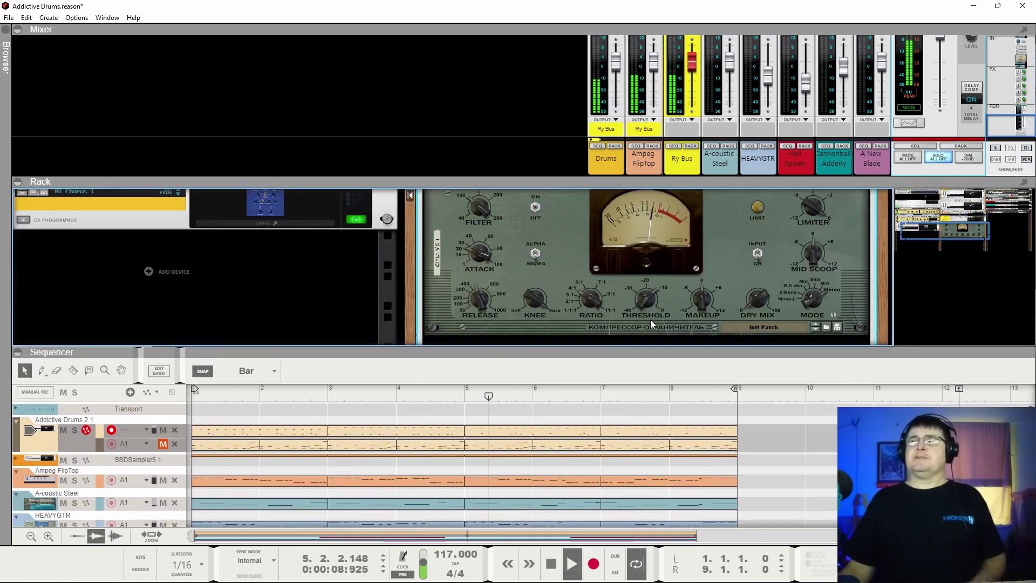
scroll(649, 320, "up", 2)
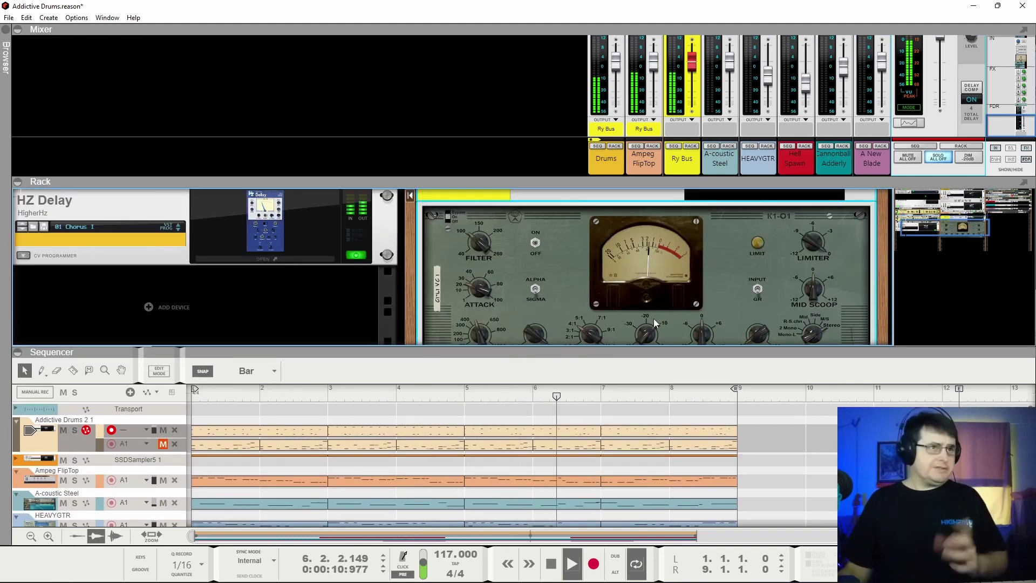
- Take the Ry Bus out of solo and compare the playing mix with that bus muted and unmuted
scroll(665, 306, "up", 6)
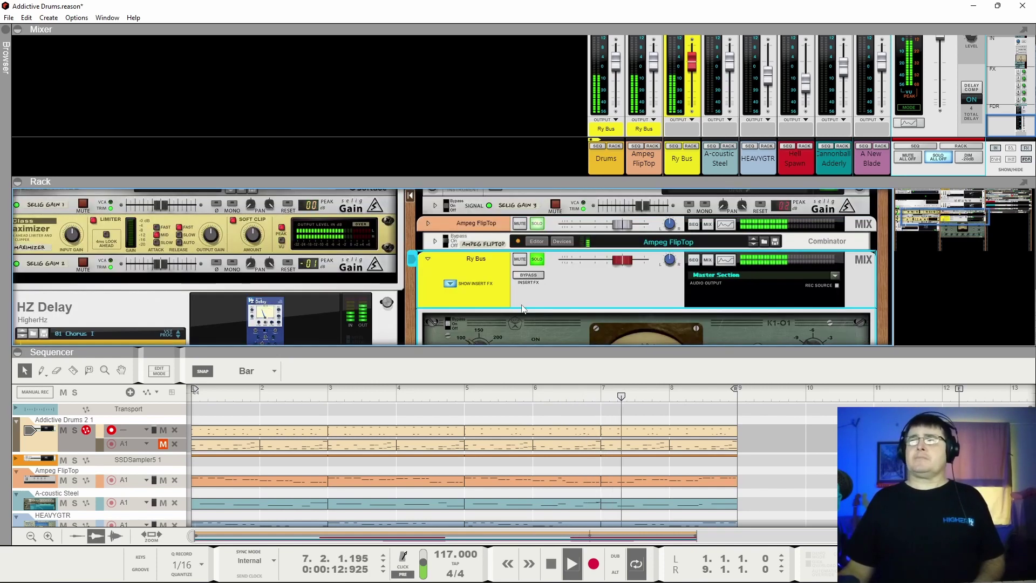
left_click(535, 259)
left_click(520, 259)
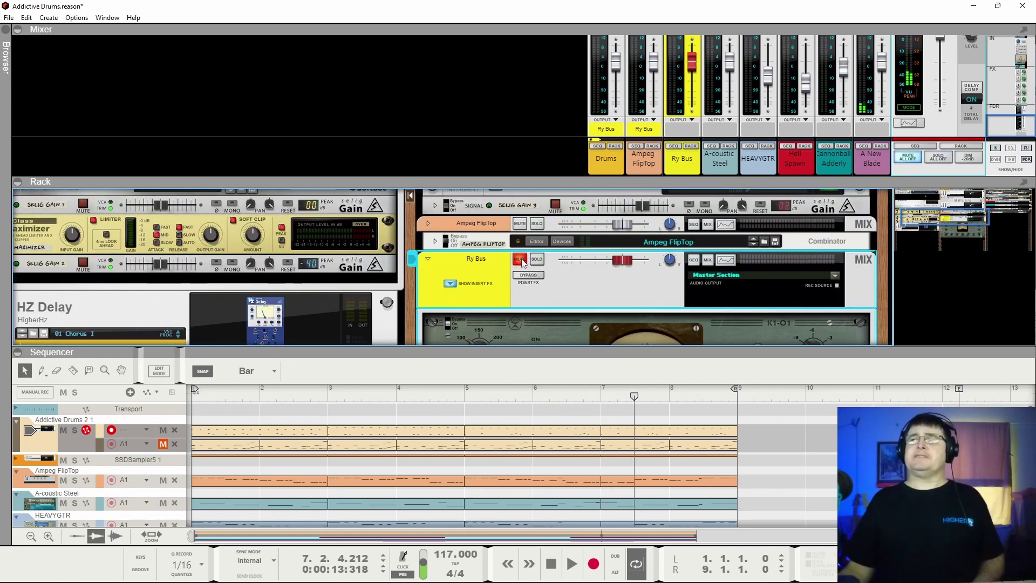
key("space")
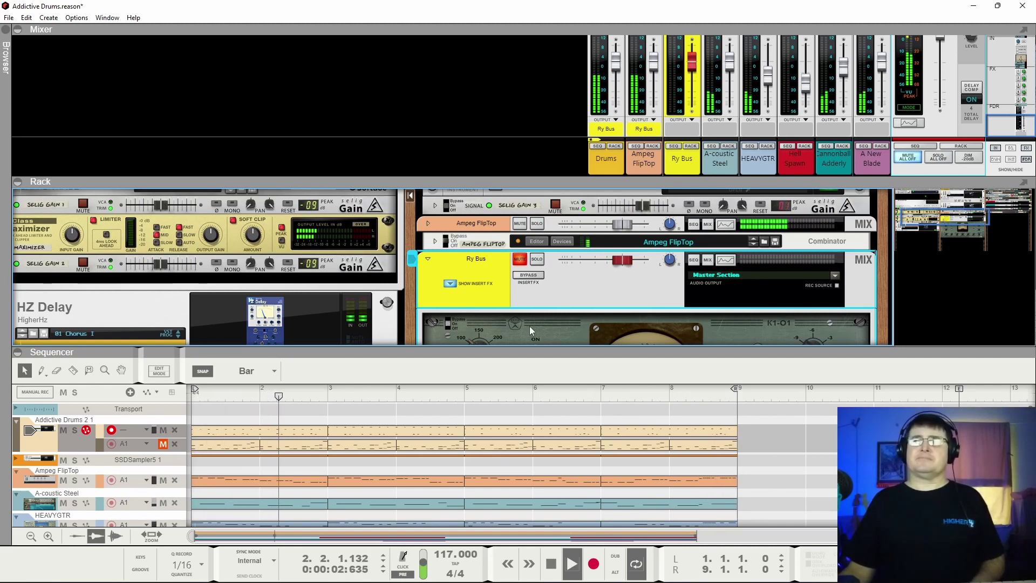
left_click(521, 261)
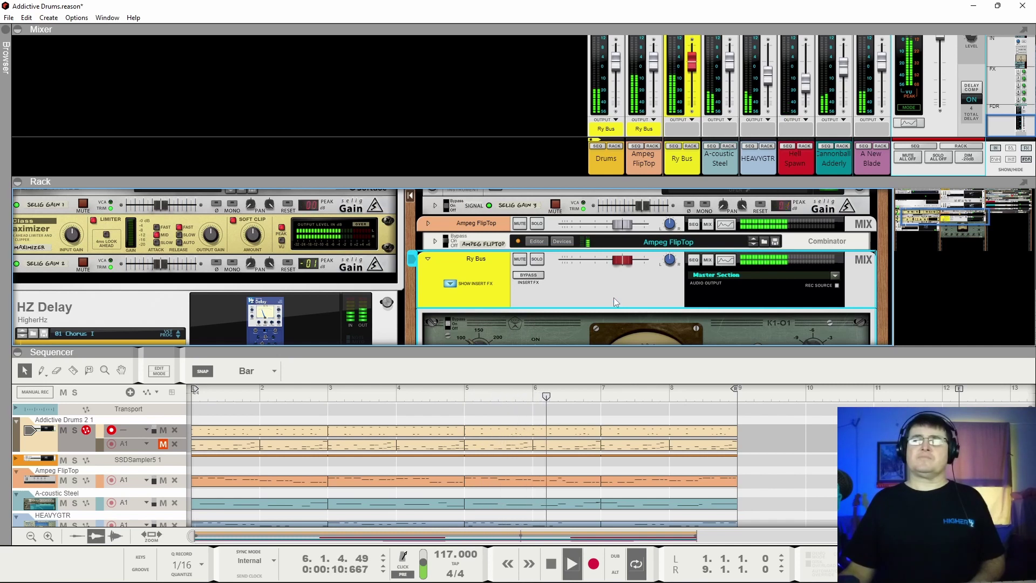
key("space")
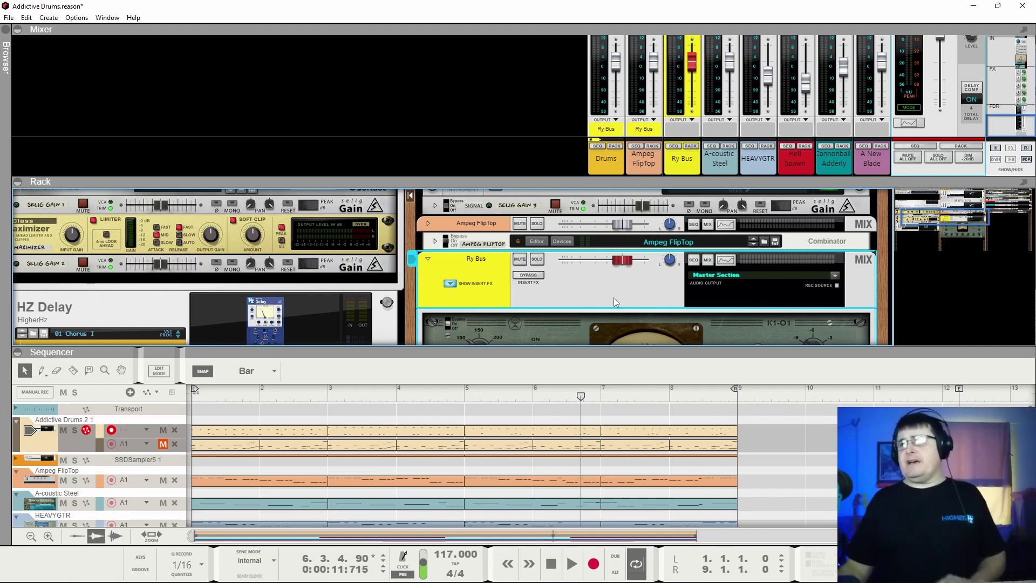
- Mute the upper Addictive Drums 2 note lane, unmute its A1 lane and return the song position to bar 1
scroll(587, 292, "up", 10)
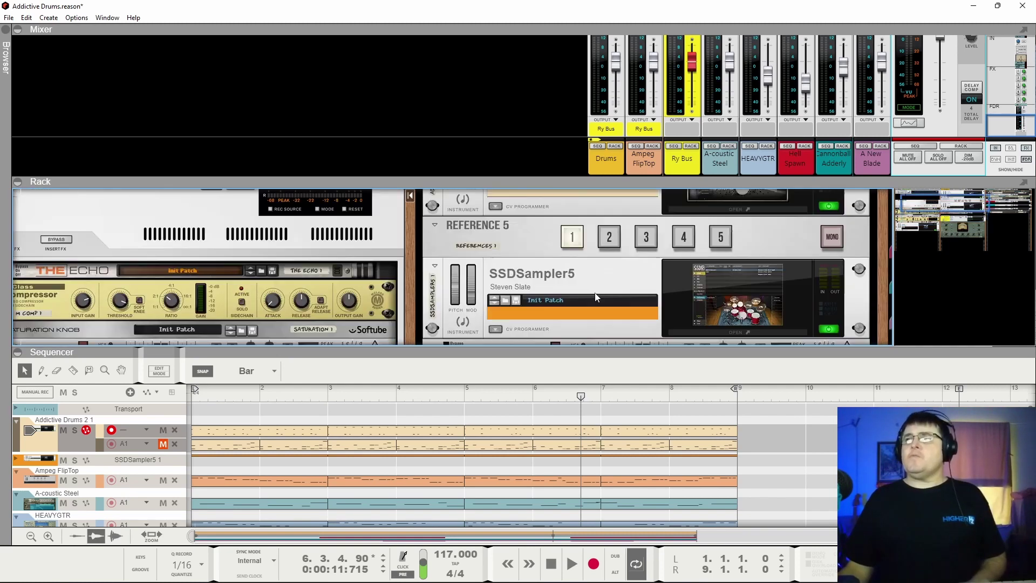
left_click(163, 430)
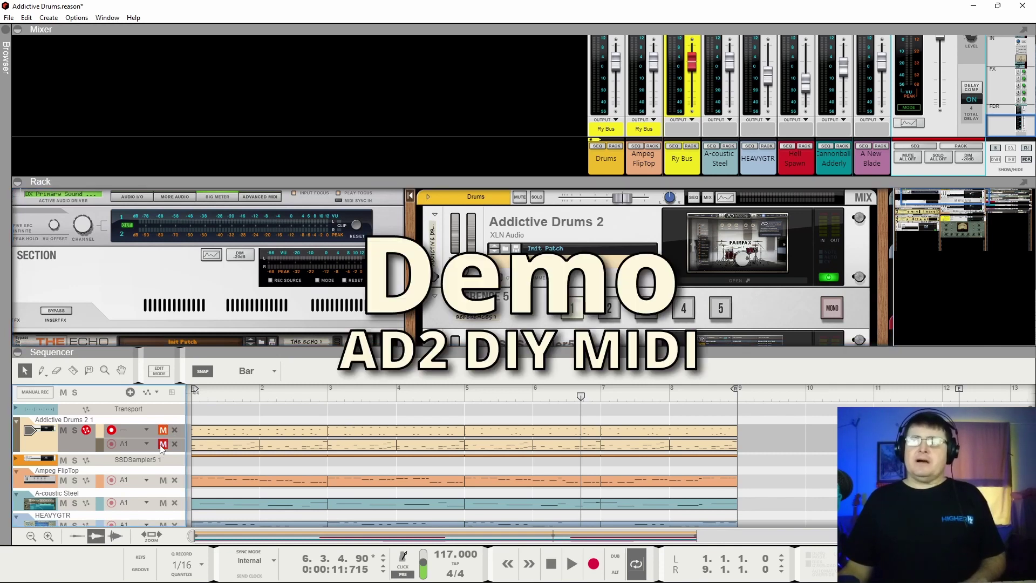
left_click(204, 397)
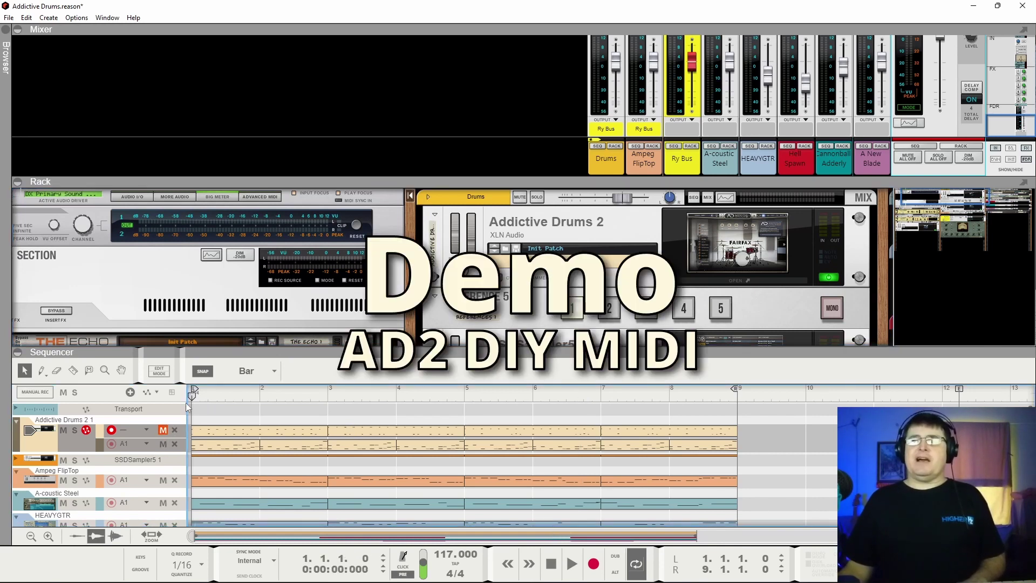
- Examine the notes and velocities of the first clip on the Addictive Drums 2 A1 lane, and enlarge the sequencer area
double_click(203, 445)
left_click_drag(393, 353, 390, 324)
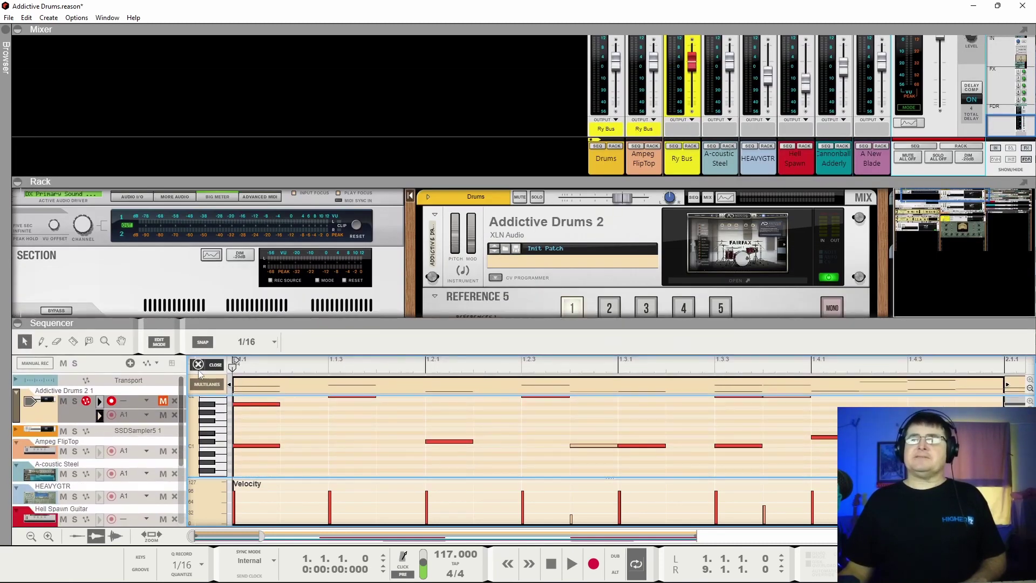
left_click(199, 364)
mouse_move(312, 325)
left_mouse_down()
mouse_move(315, 302)
mouse_move(319, 315)
left_mouse_up()
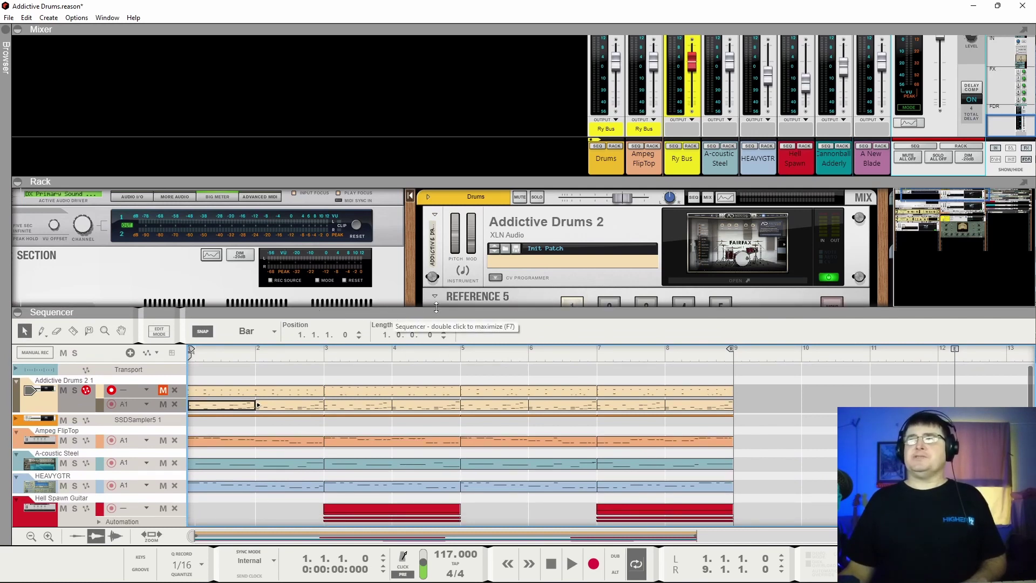
- Play the mix with the A1 drum lane, switch to the upper Addictive Drums 2 lane by swapping their mutes, and stop playback
key("space")
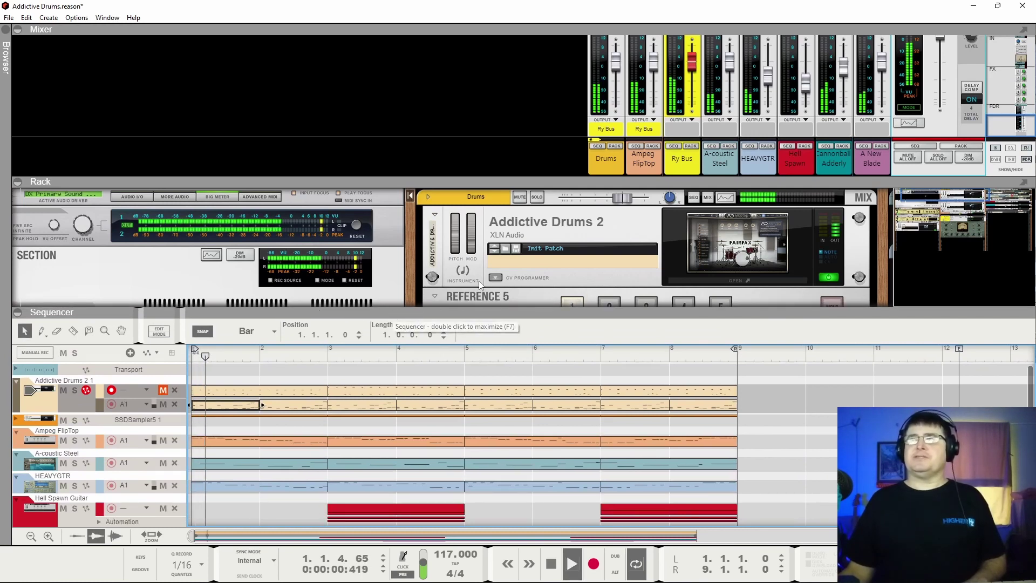
left_click(164, 405)
left_click(163, 391)
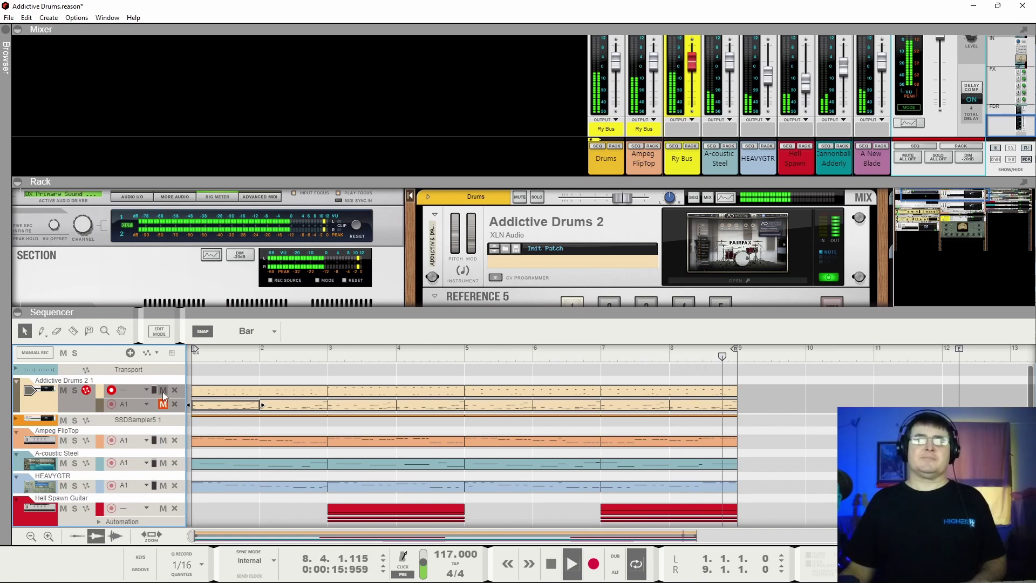
key("space")
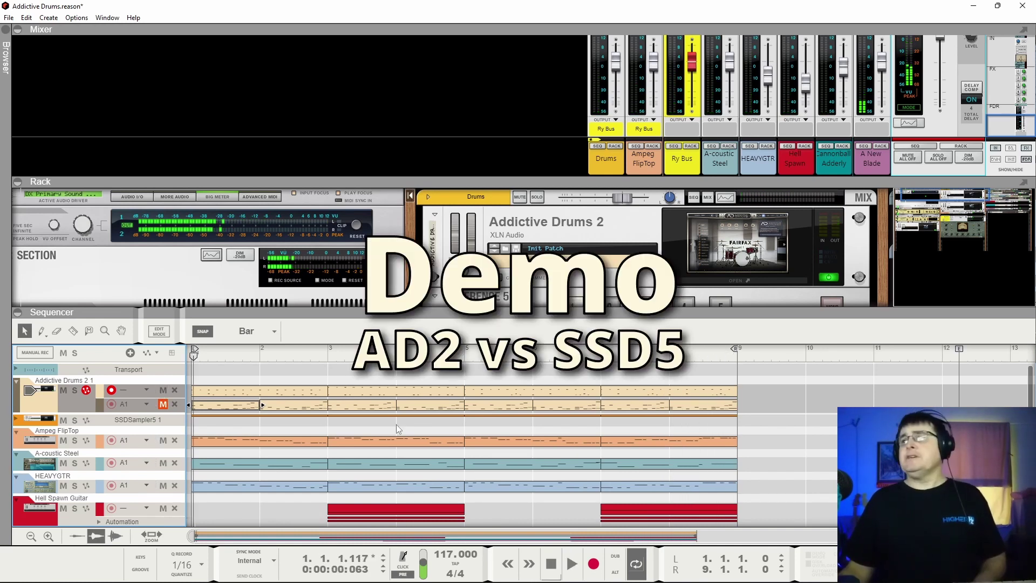
- Select input 2 on the Reference 5 device and start playing the full mix
scroll(211, 248, "down", 6)
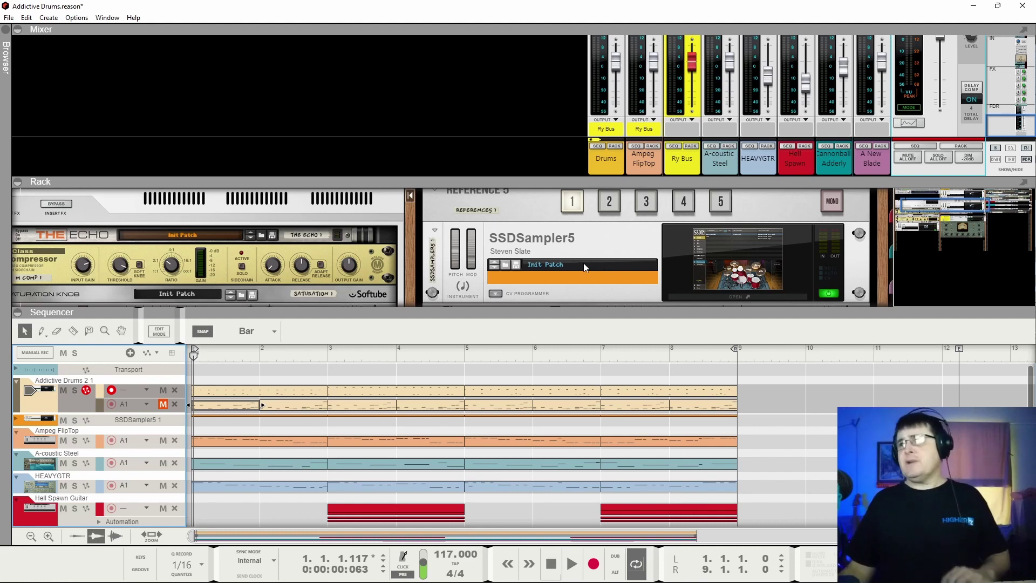
left_click(607, 207)
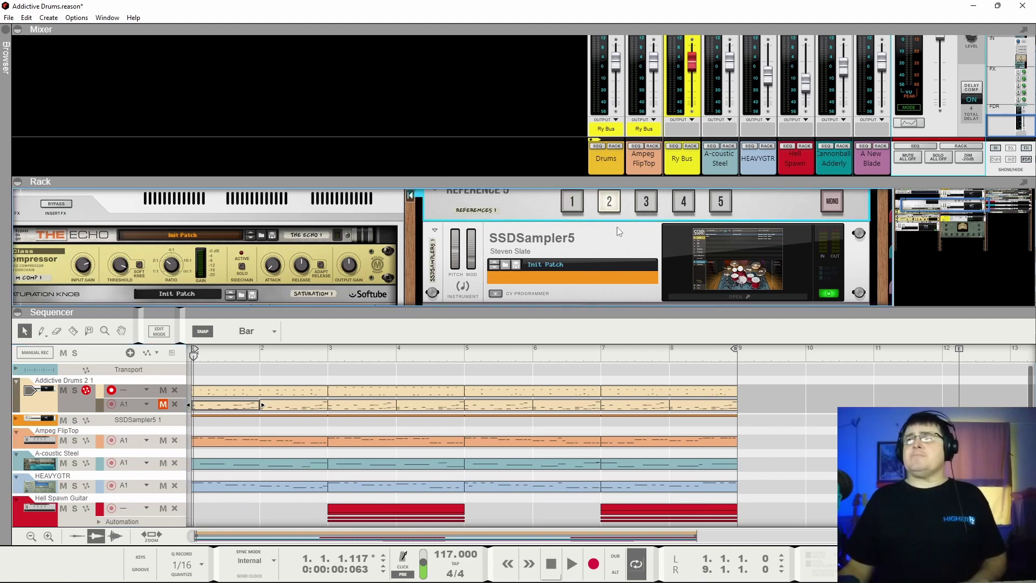
key("space")
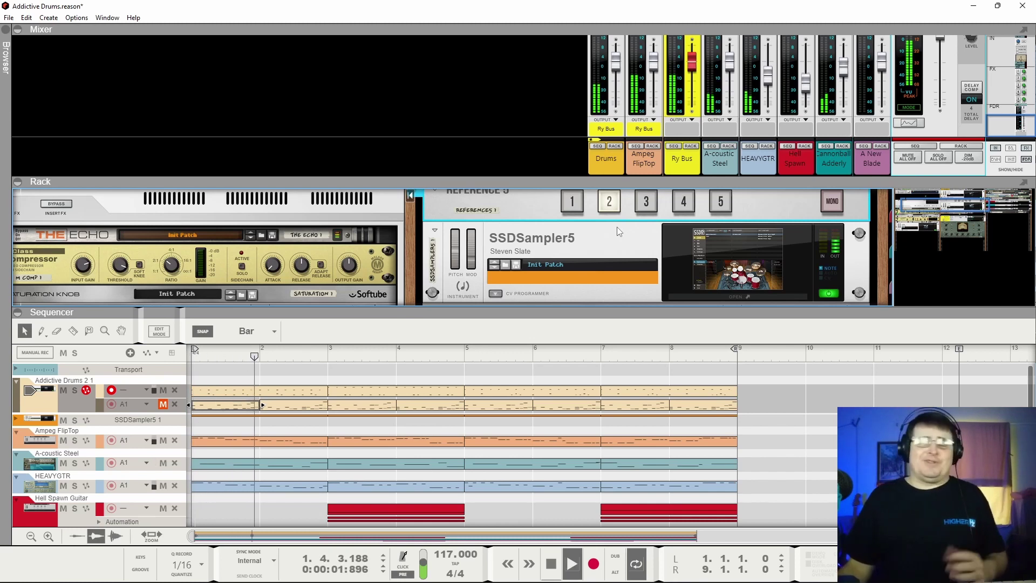
scroll(603, 248, "down", 3)
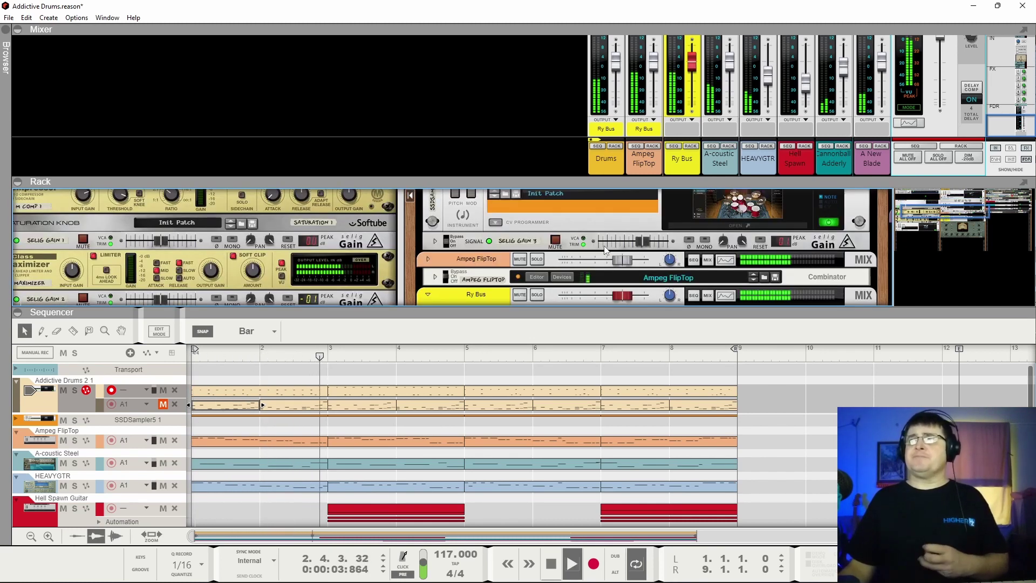
scroll(623, 220, "up", 3)
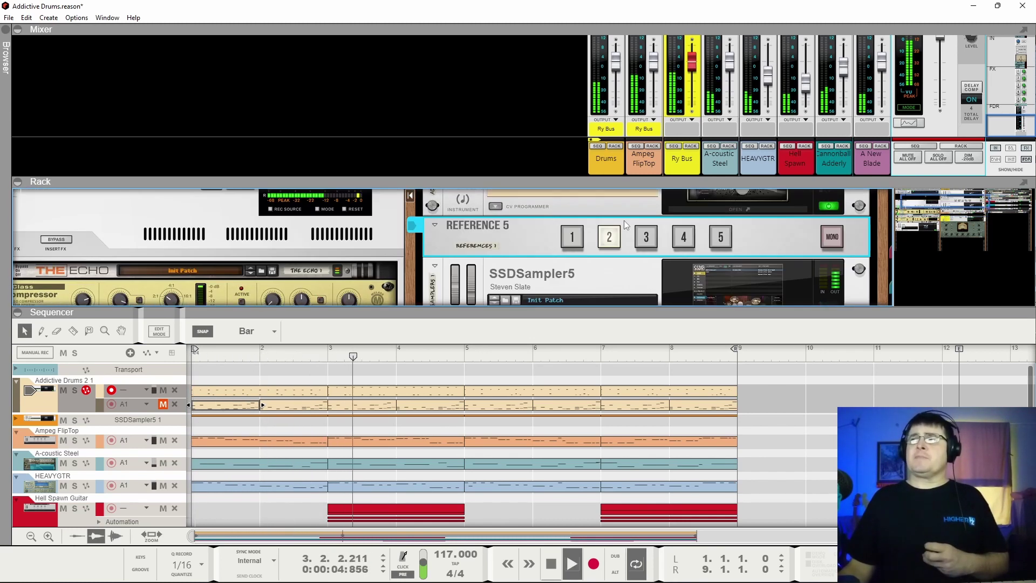
- Compare the two drum instruments in the playing mix by alternating Reference 5 between inputs 1 and 2, ending on input 2
left_click(575, 241)
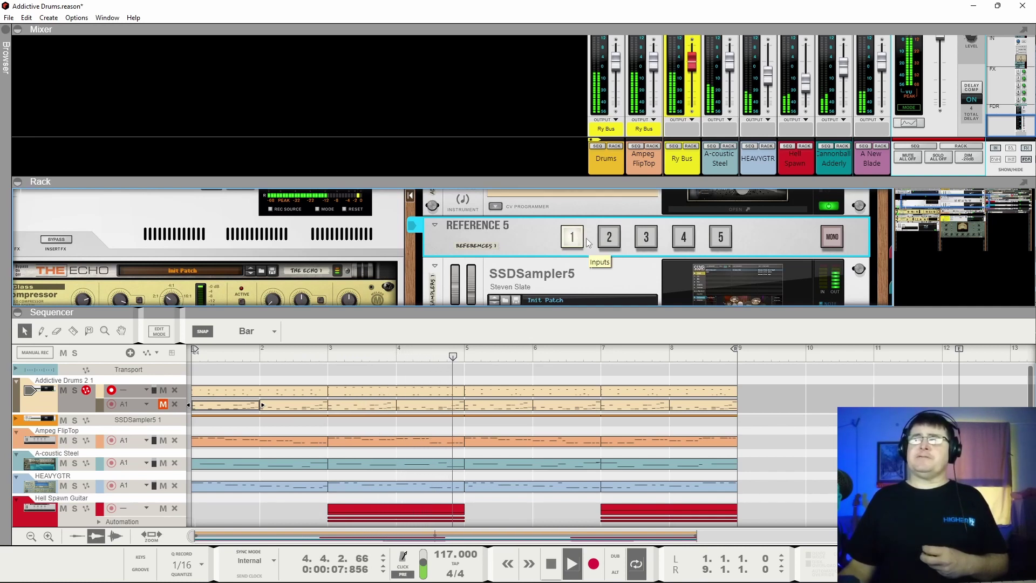
left_click(610, 242)
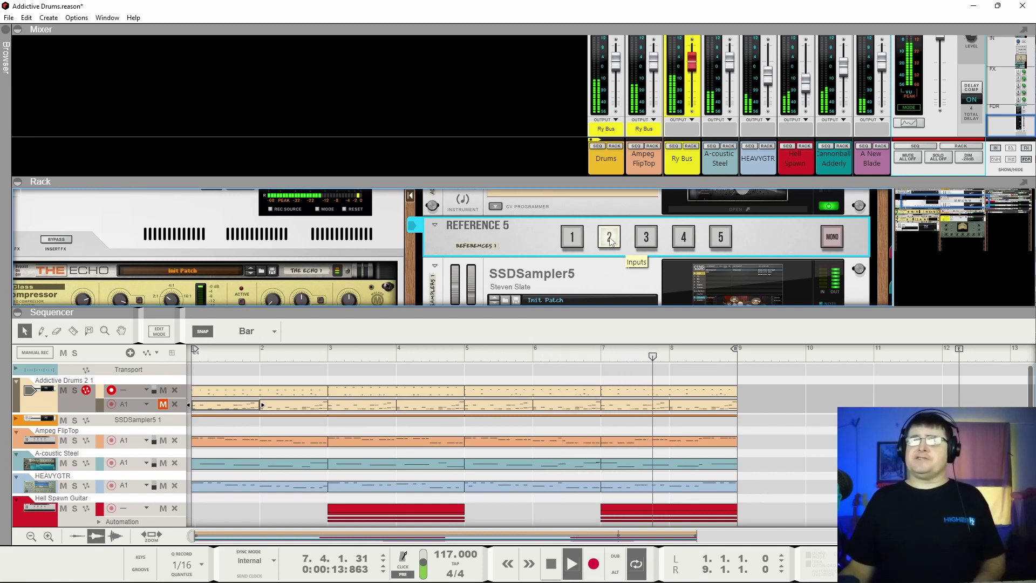
left_click(608, 242)
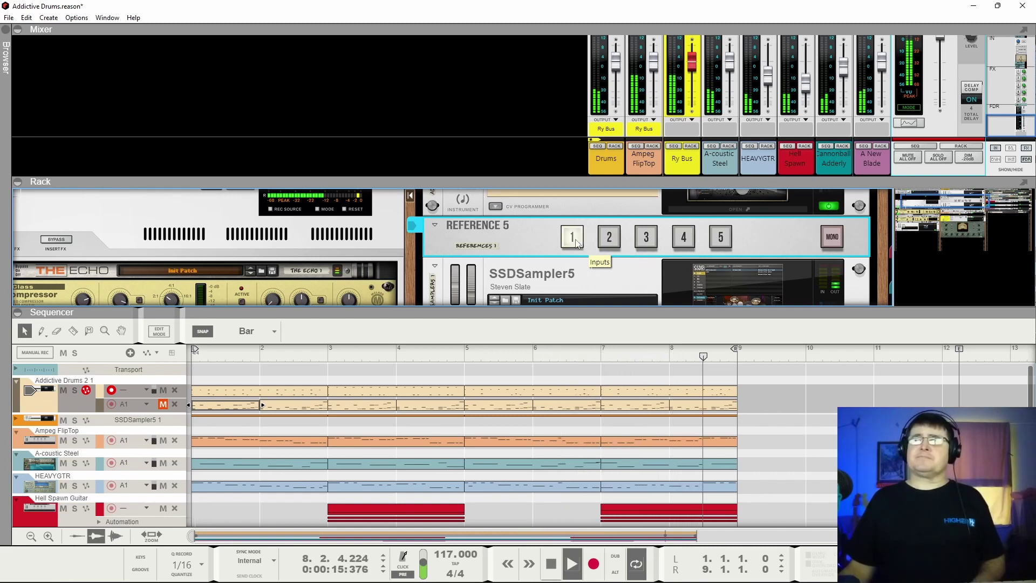
left_click(609, 237)
- Solo the Drums channel, compare Reference 5 inputs 1 and 2 in isolation, and stop playback with input 1 selected
scroll(651, 115, "up", 3)
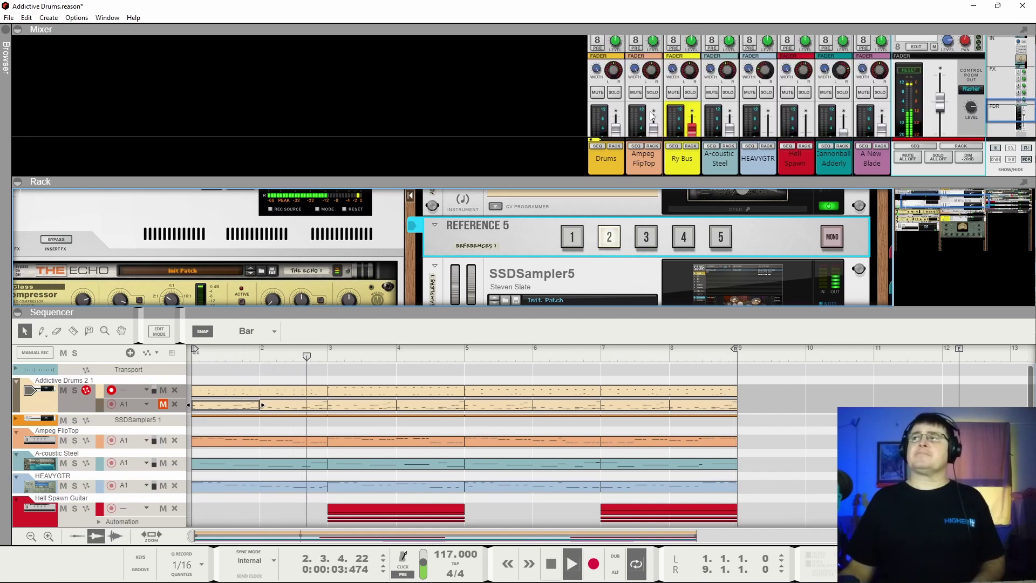
left_click(614, 93)
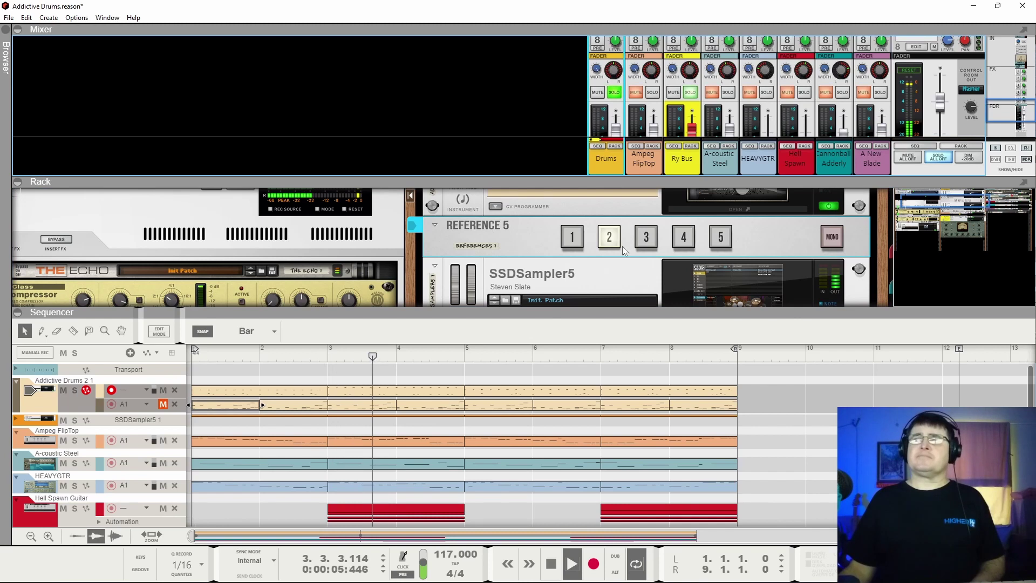
left_click(574, 239)
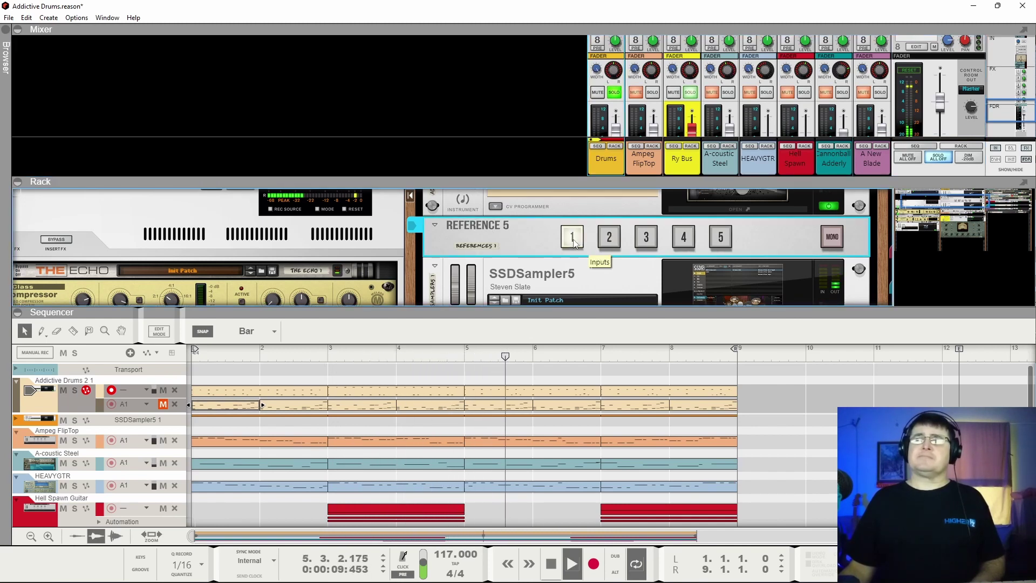
left_click(608, 241)
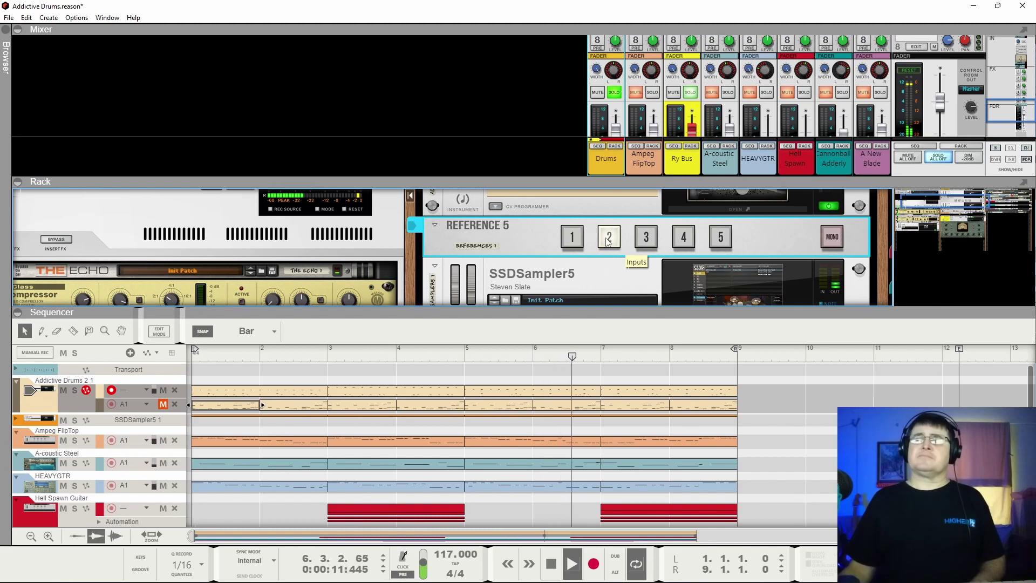
left_click(575, 244)
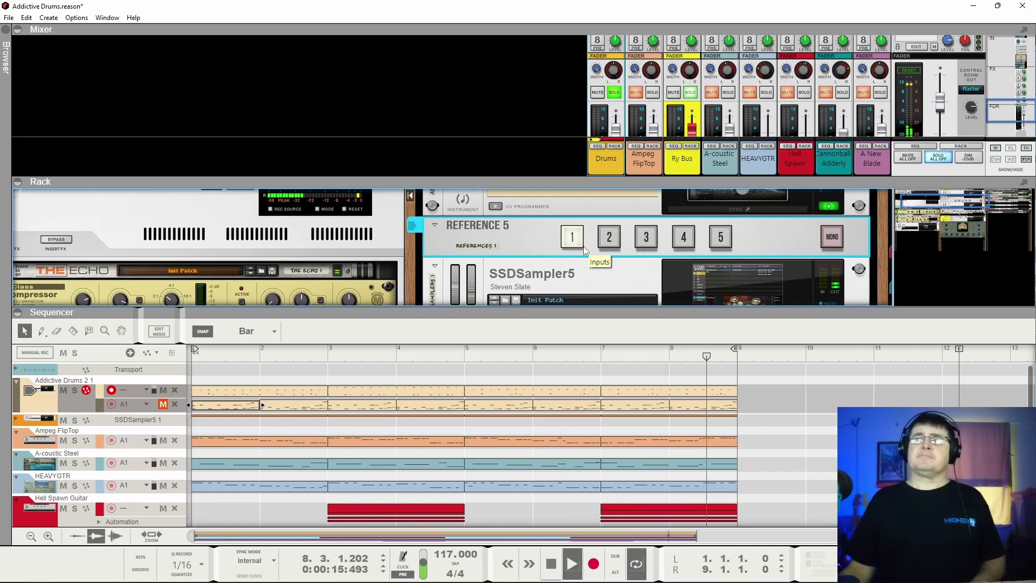
key("space")
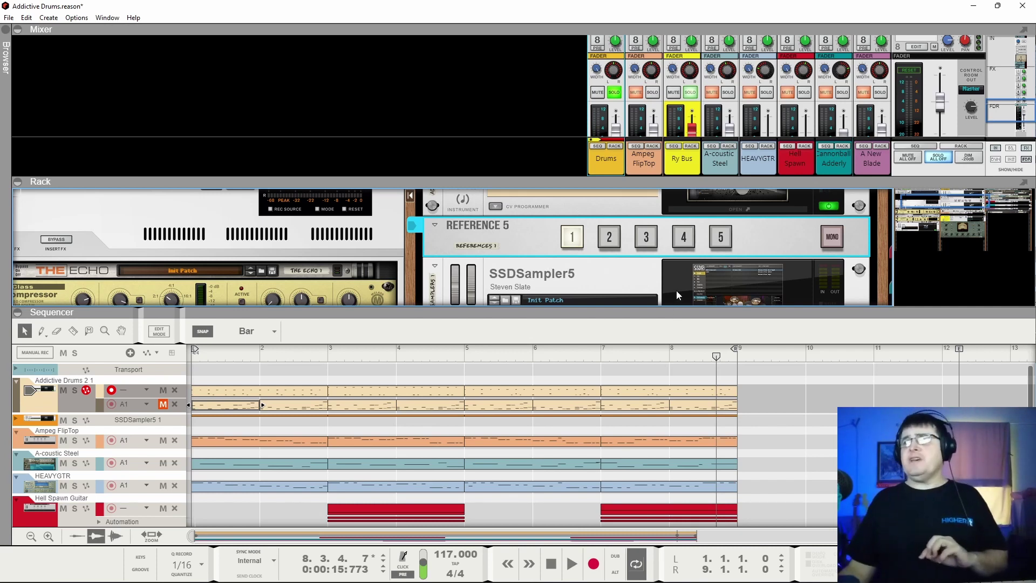
- Examine the SSDSampler5 and Addictive Drums 2 rack devices and the trim gain on the Selig Gain below SSDSampler5
scroll(676, 290, "down", 1)
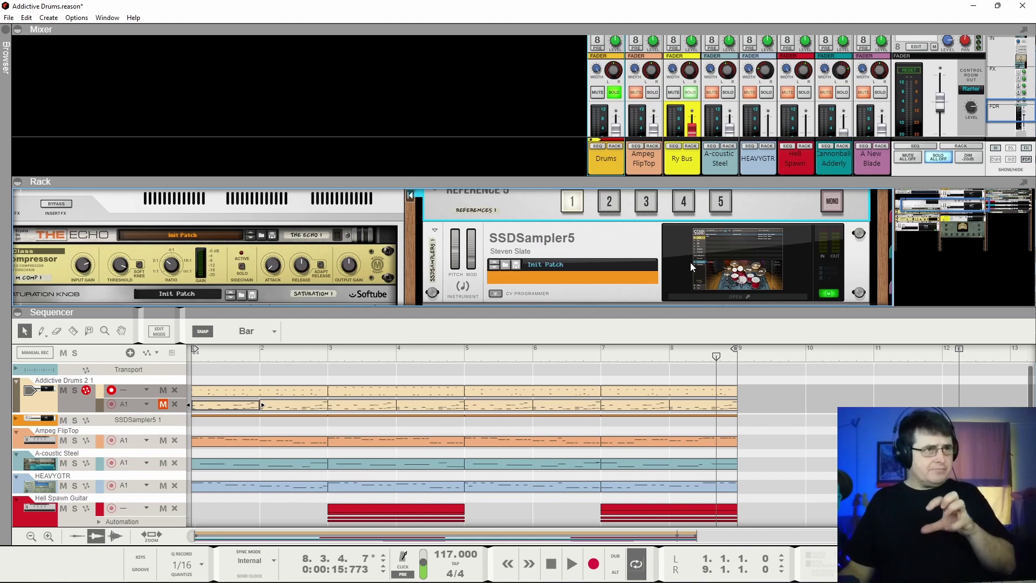
scroll(686, 260, "up", 3)
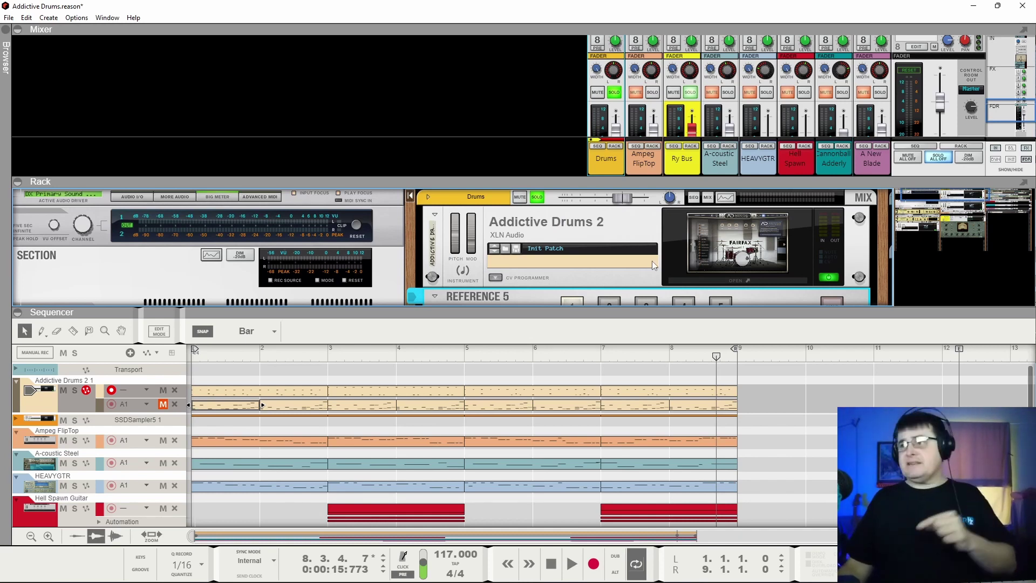
scroll(652, 260, "down", 3)
left_click(648, 284)
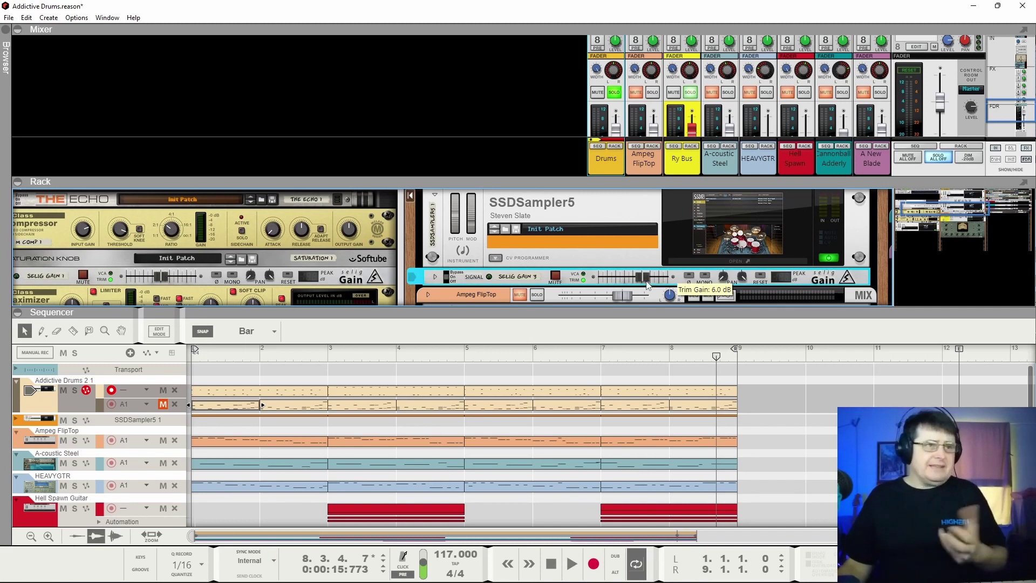
left_click(162, 404)
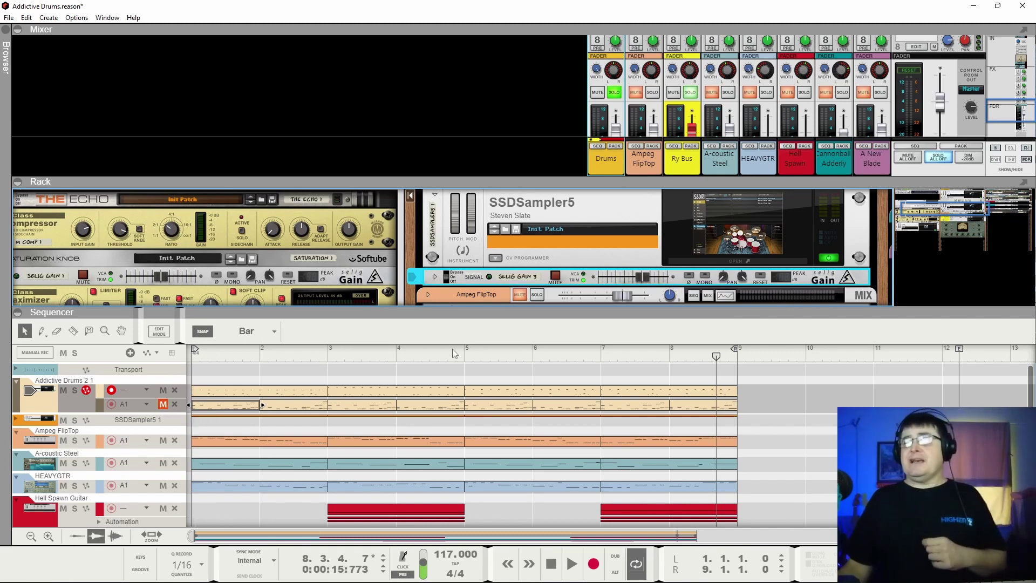
- Take the Drums channel out of solo and bring the Addictive Drums 2 device back into view
scroll(629, 276, "up", 5)
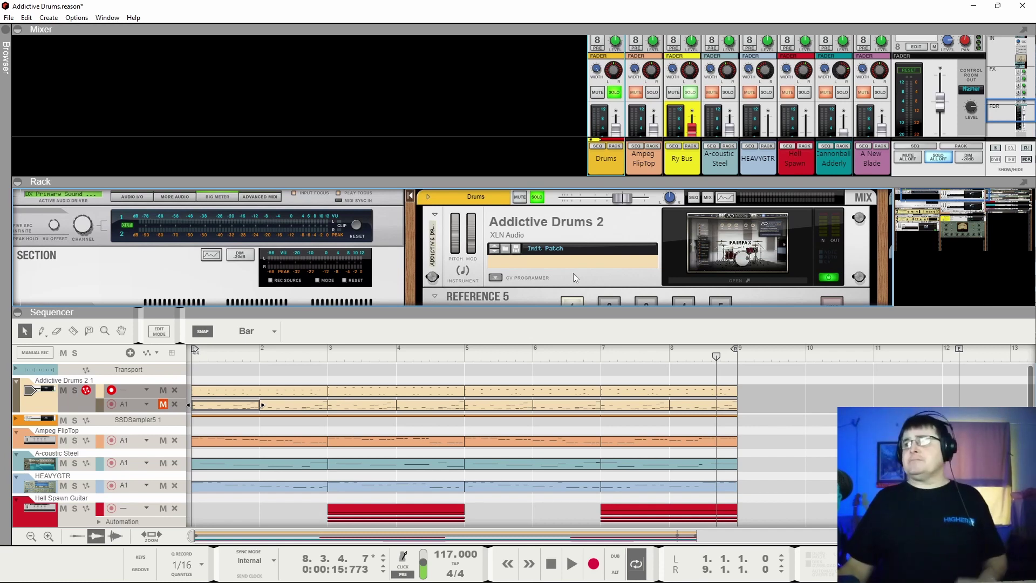
left_click(615, 93)
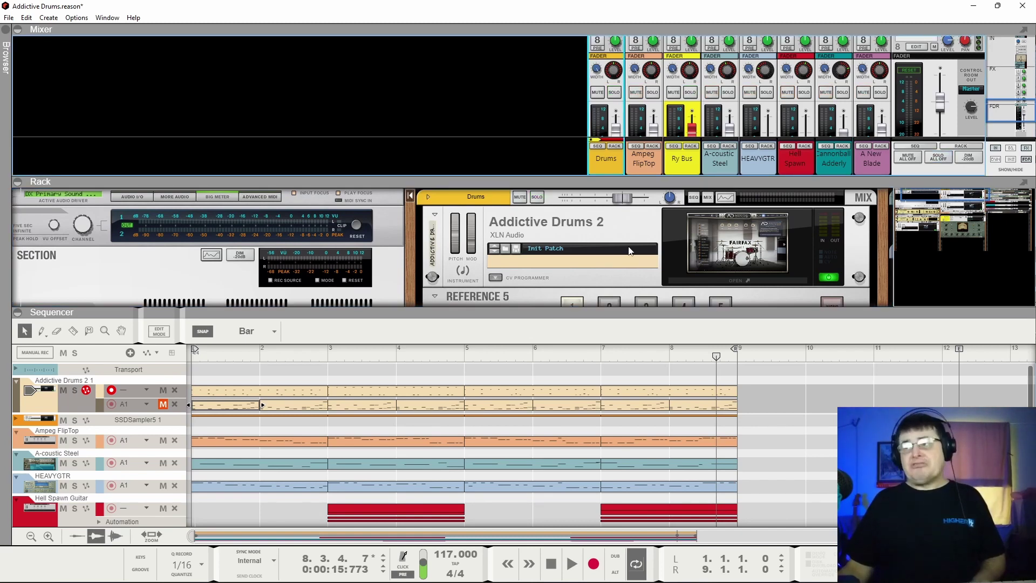
scroll(624, 245, "down", 2)
scroll(624, 245, "up", 2)
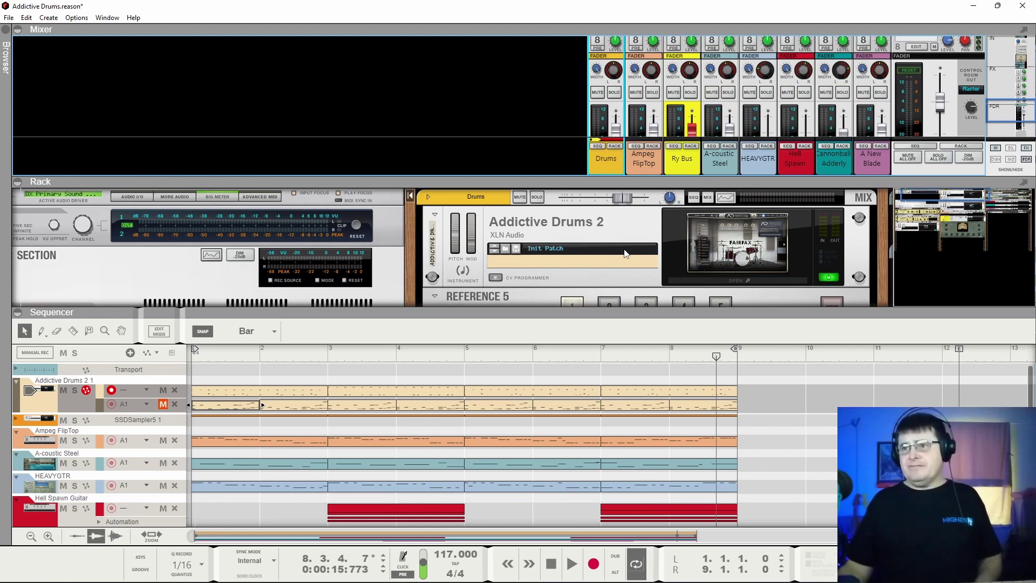
- Switch to the browser with XLN Audio's Addictive Drums 2 page and review its introduction and plugin view previews
mouse_move(190, 578)
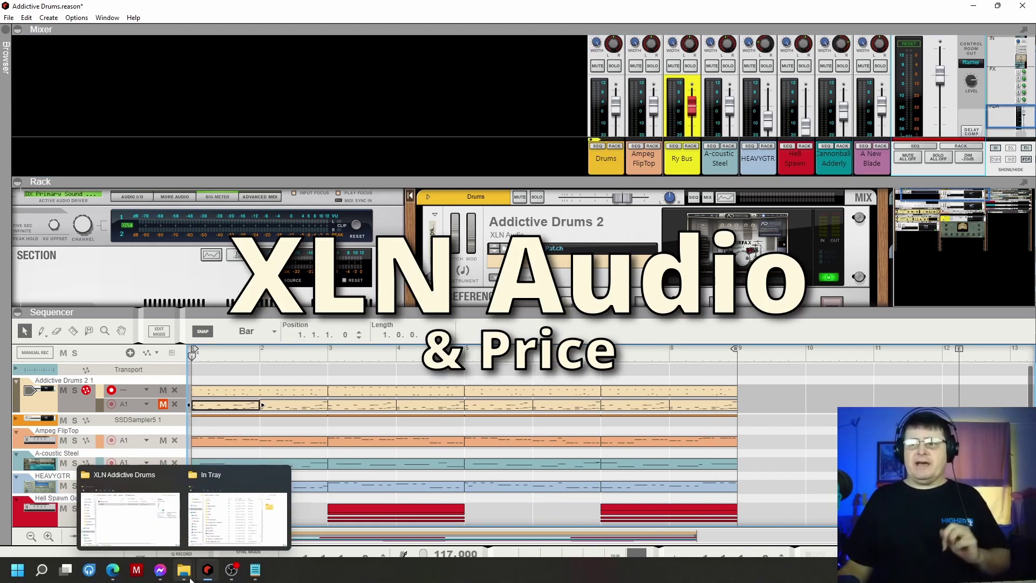
mouse_move(113, 570)
left_click(73, 516)
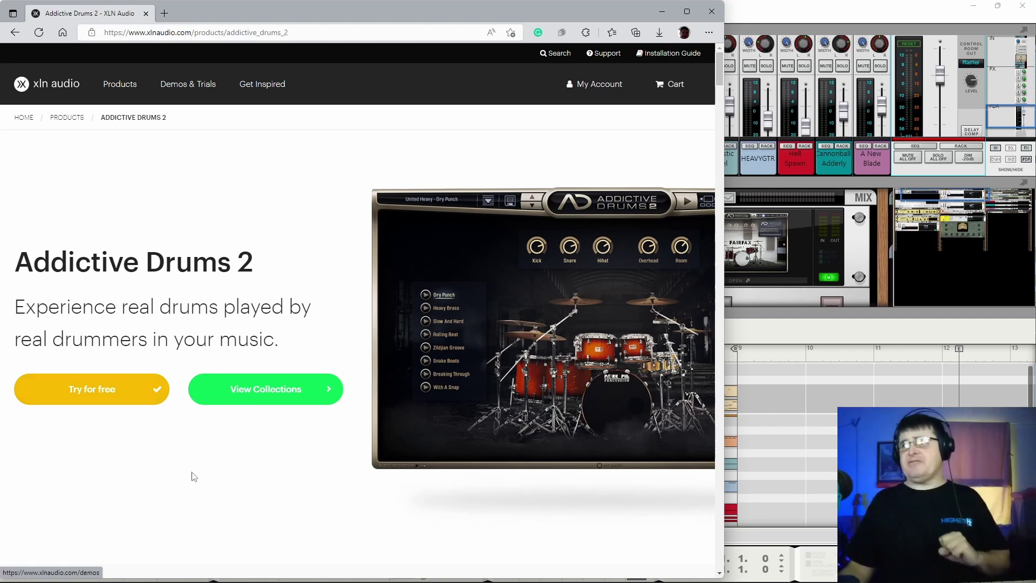
scroll(194, 472, "down", 4)
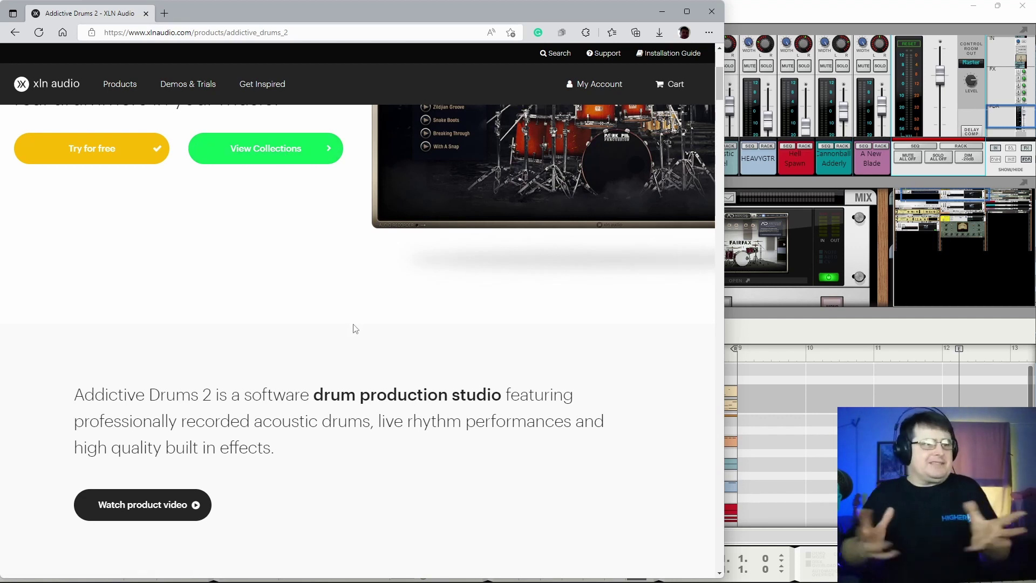
scroll(355, 328, "down", 4)
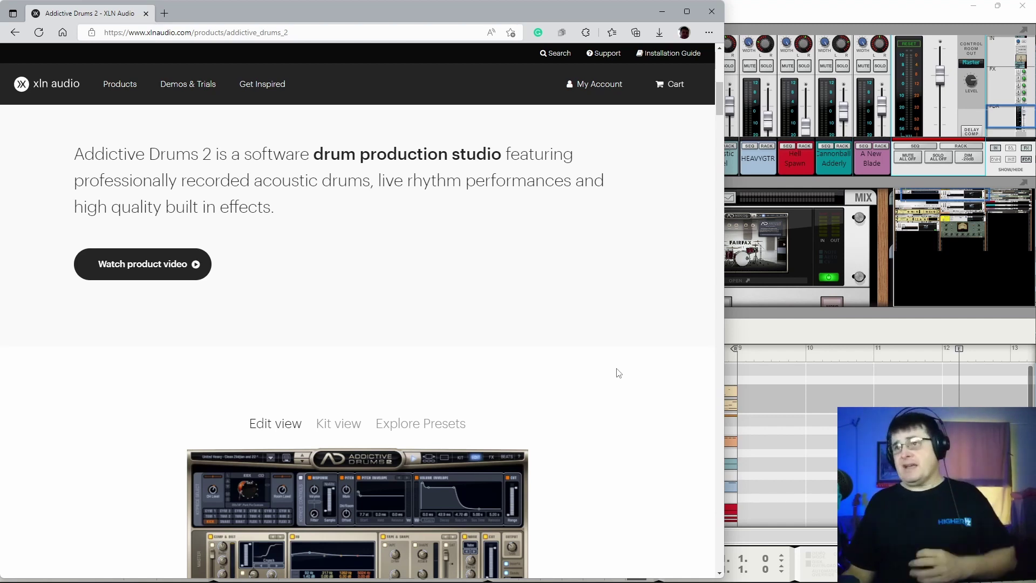
scroll(619, 372, "down", 5)
scroll(618, 372, "up", 1)
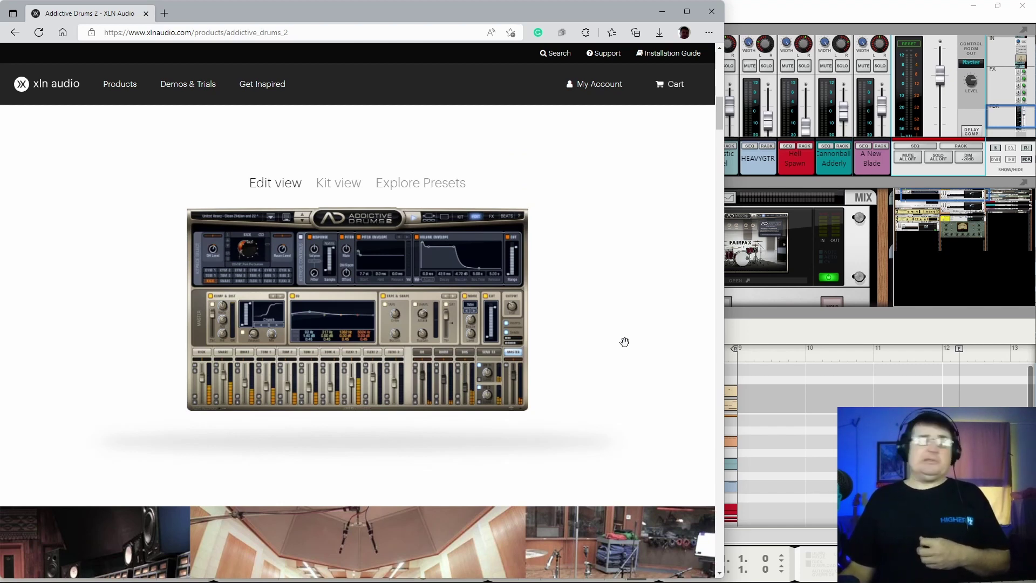
- Read the product page sections on the studio drum recordings and on starting with a Collection
scroll(626, 339, "down", 7)
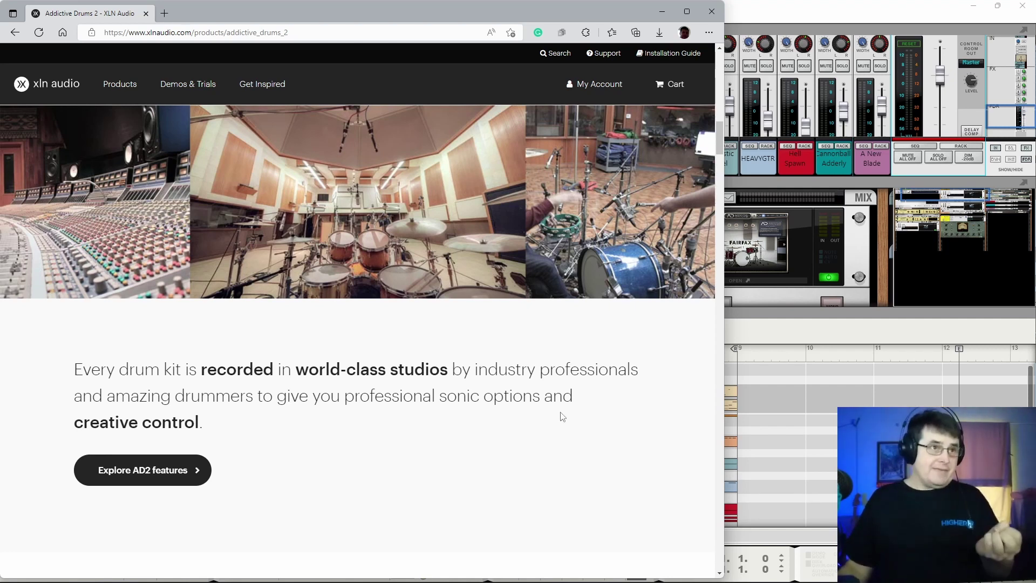
scroll(562, 417, "down", 2)
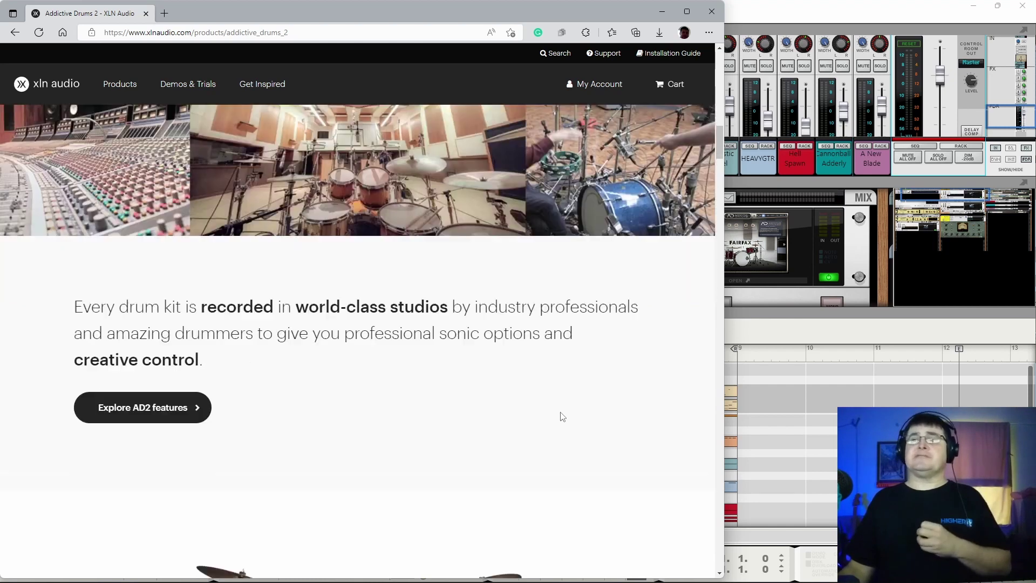
scroll(562, 418, "up", 2)
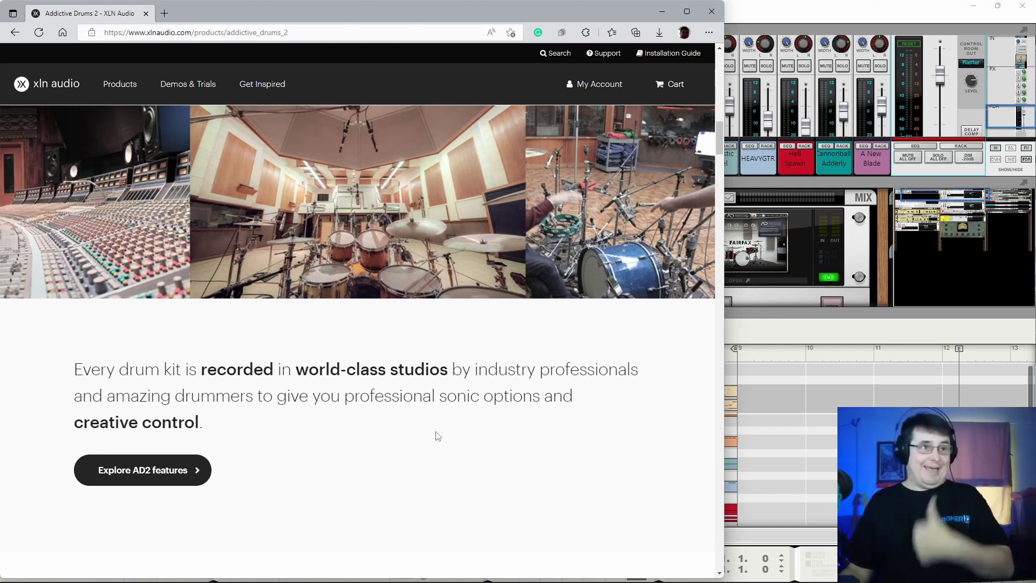
scroll(438, 436, "down", 9)
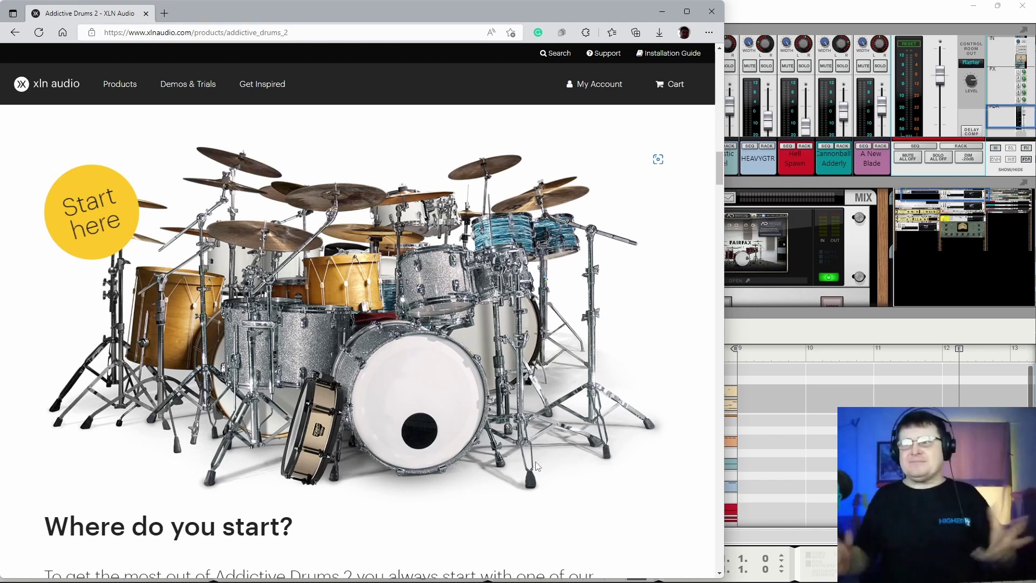
scroll(576, 377, "down", 4)
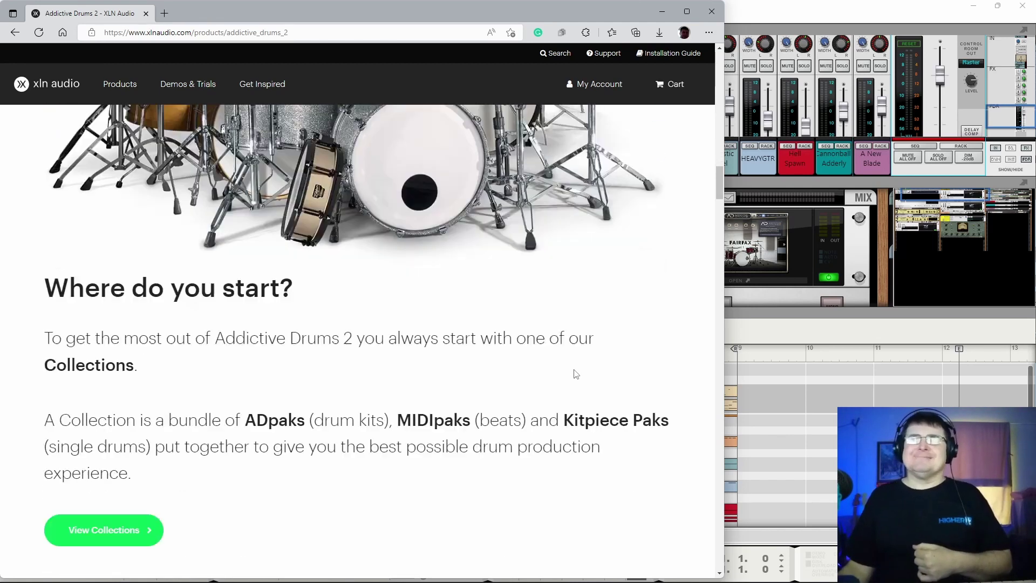
scroll(575, 374, "down", 2)
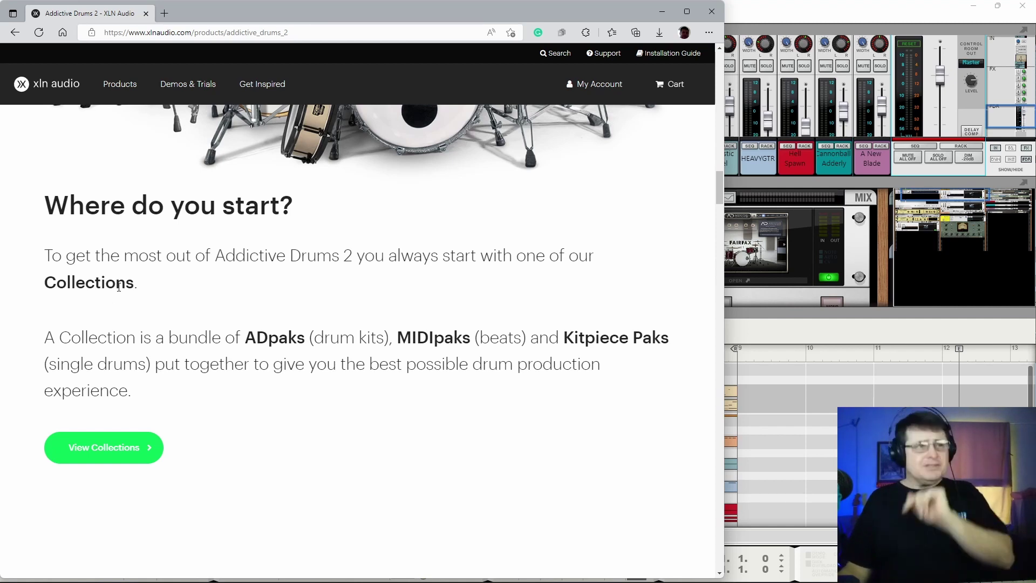
- Review the ADpaks expansion description and the full grid of available ADpaks on the product page
scroll(423, 325, "down", 10)
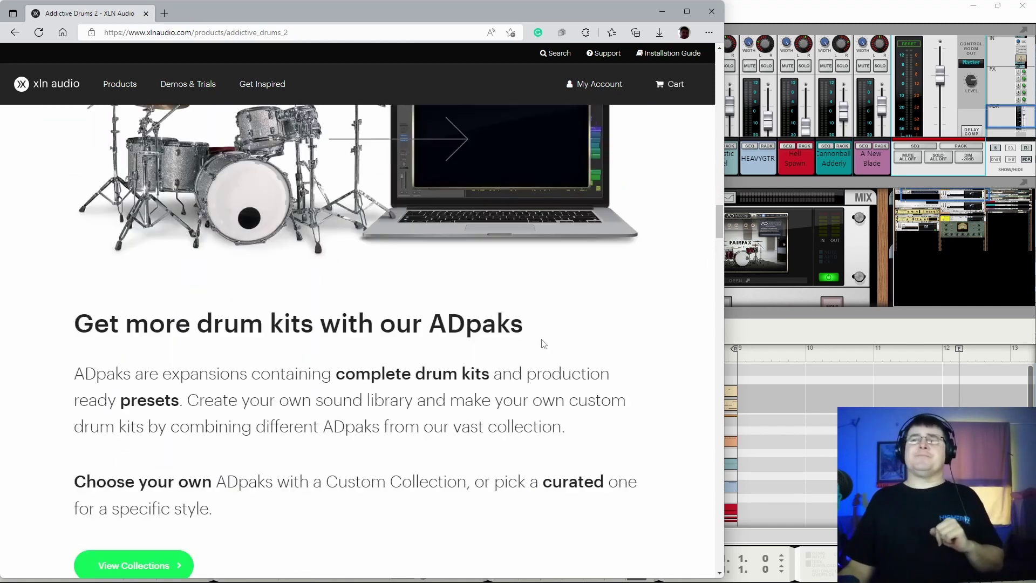
scroll(612, 438, "down", 5)
scroll(568, 286, "down", 7)
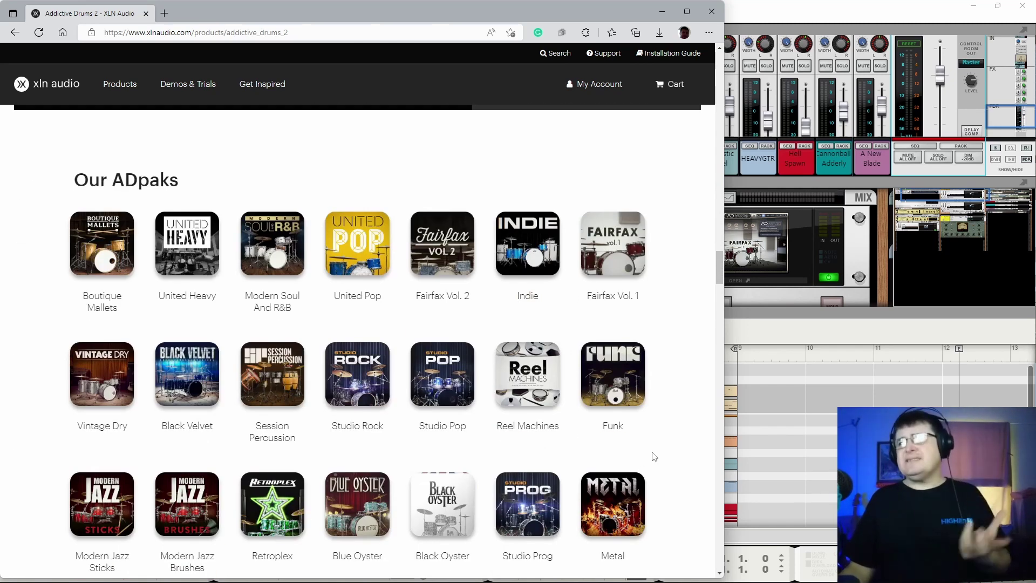
scroll(659, 453, "down", 1)
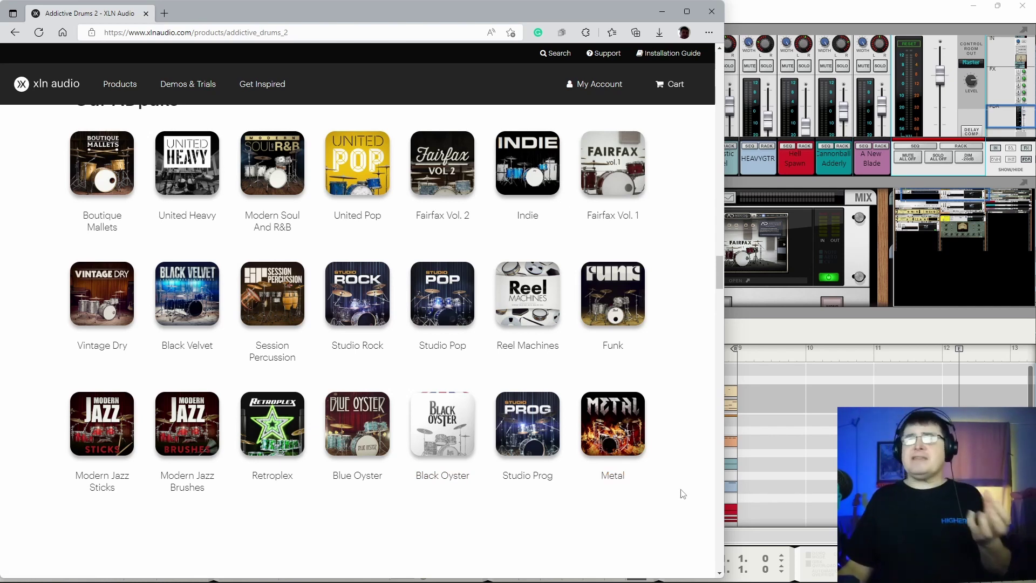
- Review the ADpaks grid and the section on mixing drums and cymbals from any ADpak into a custom kit
scroll(682, 493, "up", 2)
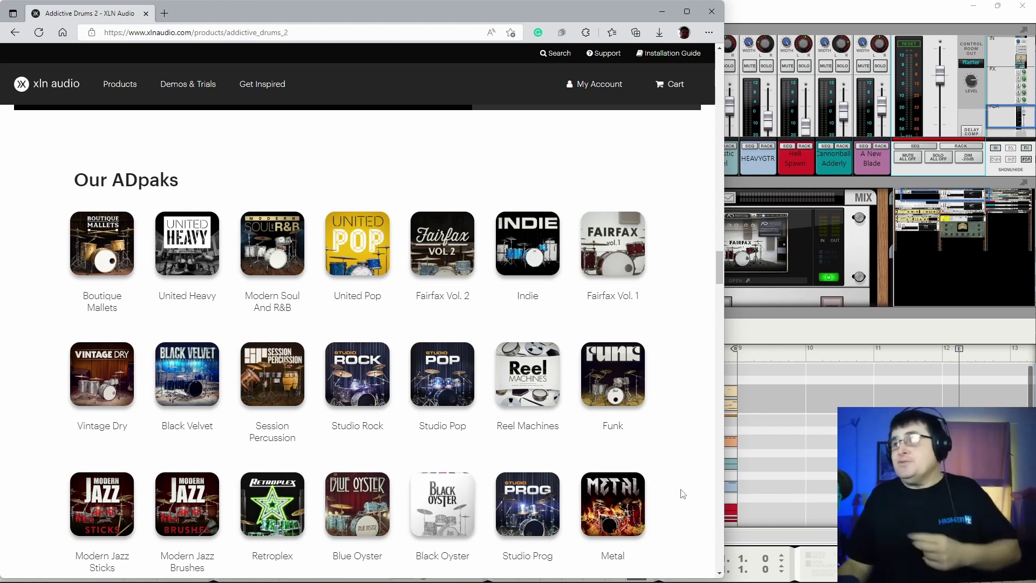
scroll(681, 491, "down", 5)
scroll(681, 488, "up", 5)
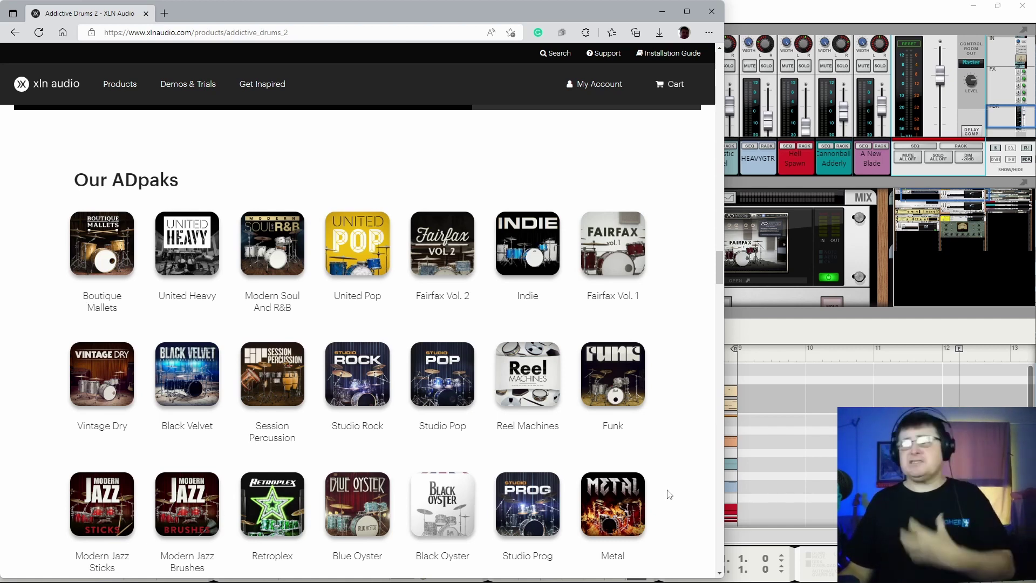
scroll(670, 494, "down", 10)
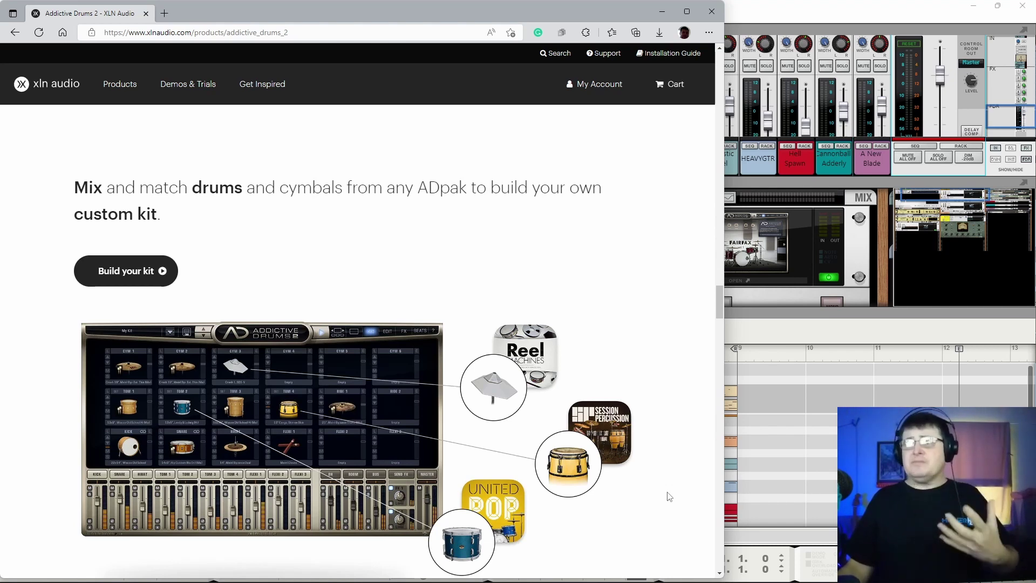
scroll(669, 495, "down", 2)
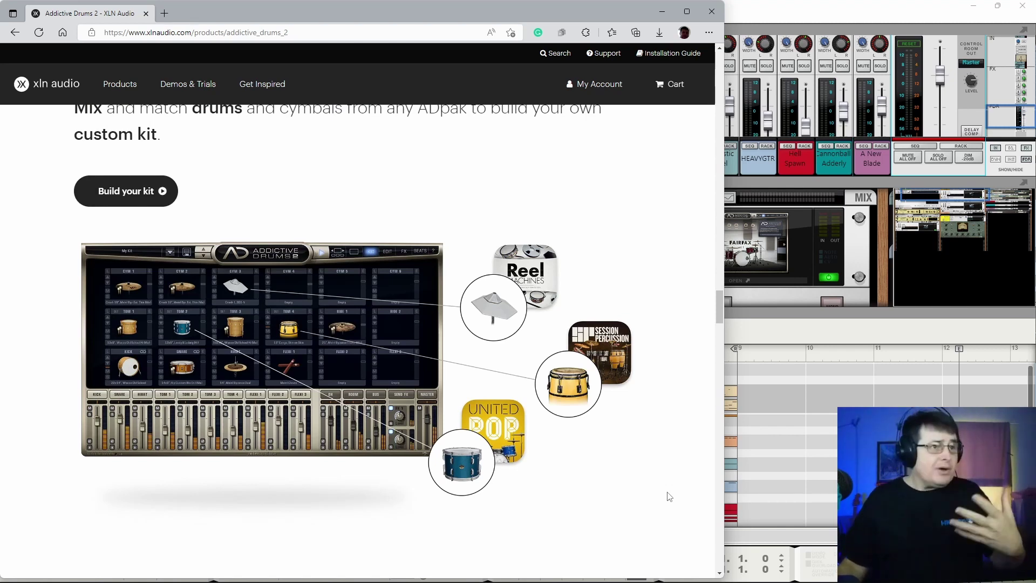
scroll(674, 491, "up", 3)
scroll(677, 485, "up", 2)
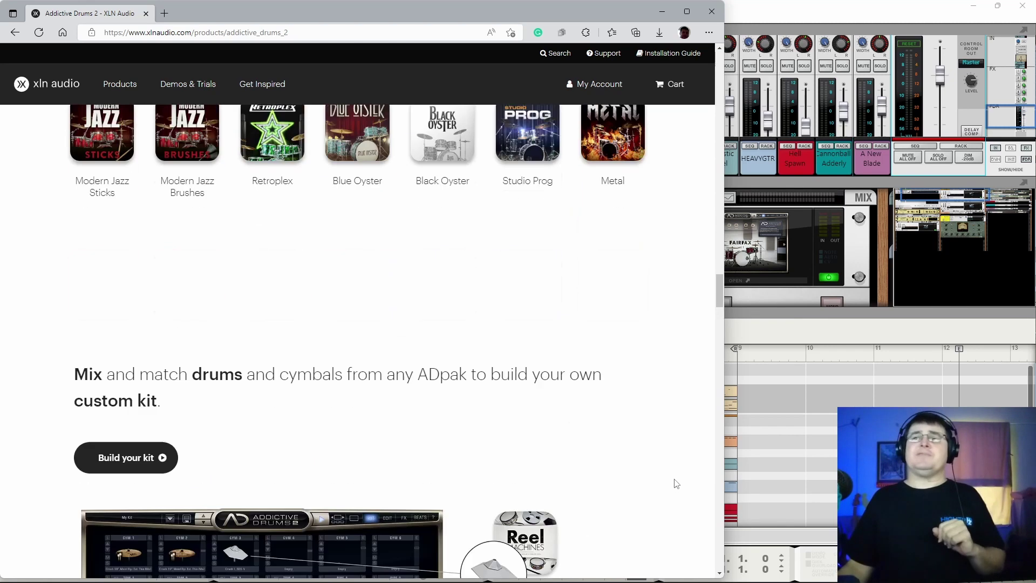
- Look over the product page sections on the built-in effects and the MIDIpaks beats
scroll(675, 483, "down", 5)
scroll(669, 469, "down", 15)
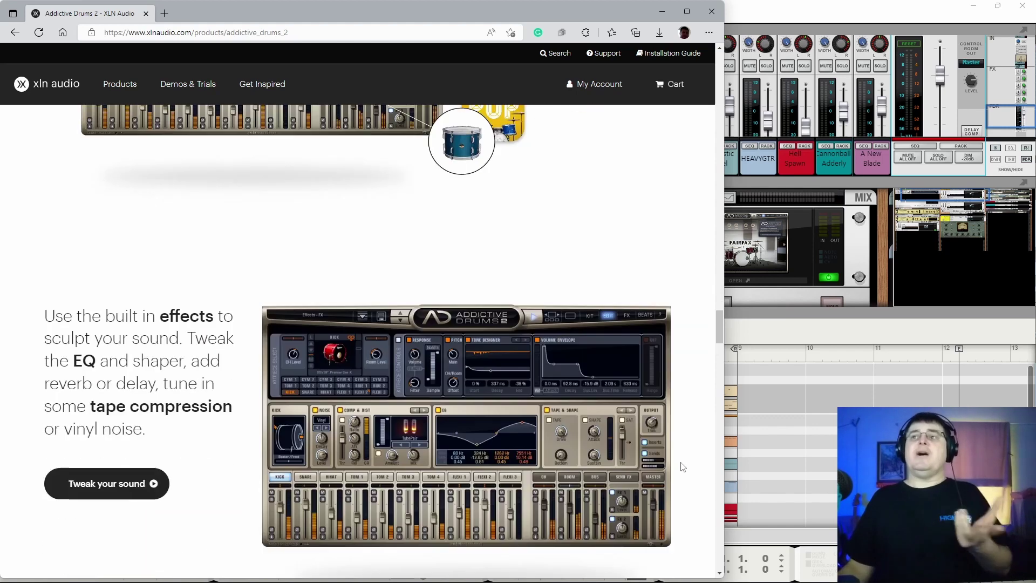
scroll(678, 472, "down", 20)
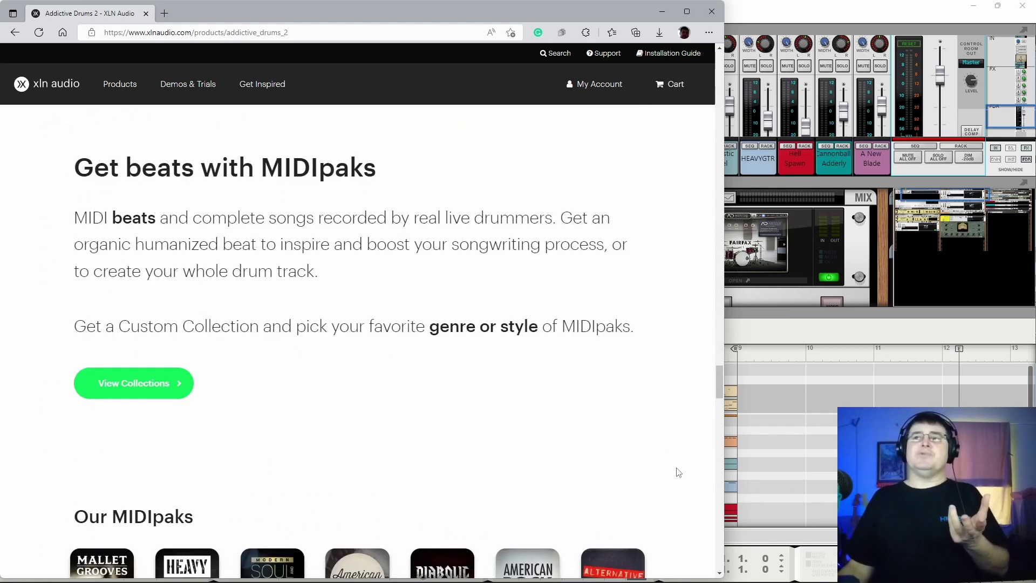
- Review the Kitpiece Paks description, its audio demos and grid, and the system requirements on the product page
scroll(677, 468, "down", 10)
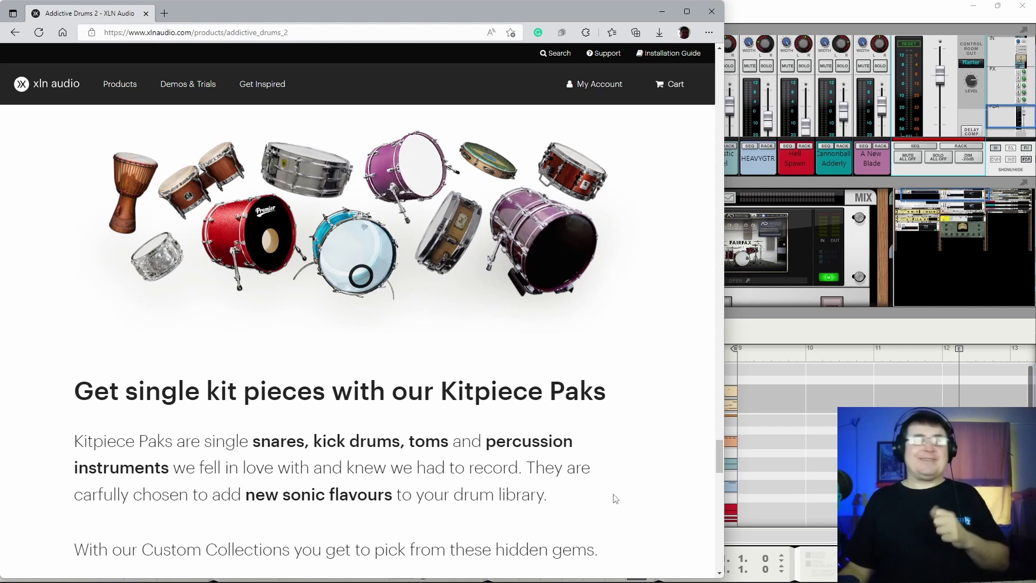
scroll(609, 458, "down", 8)
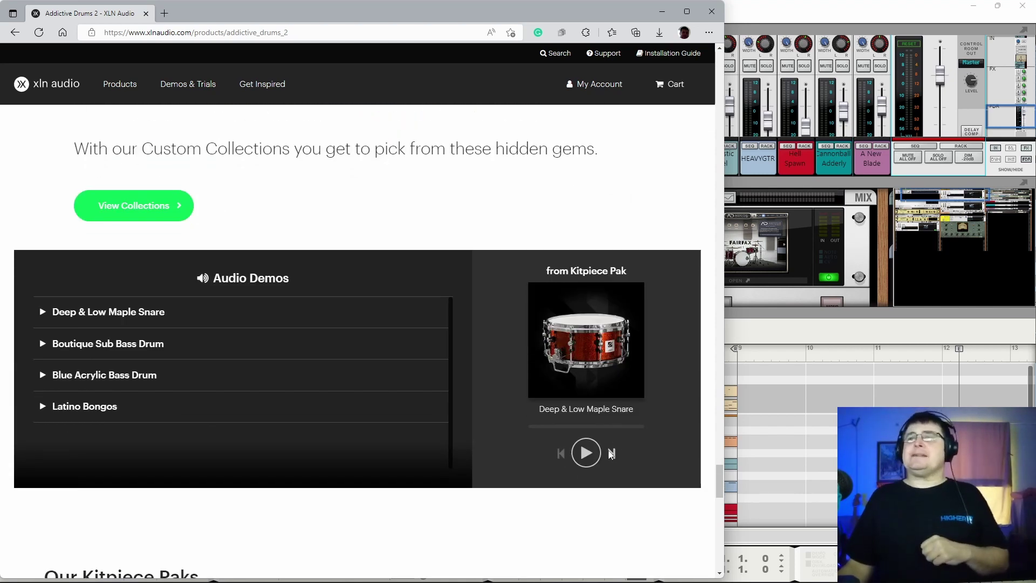
scroll(599, 455, "down", 10)
scroll(599, 455, "up", 12)
scroll(600, 459, "down", 10)
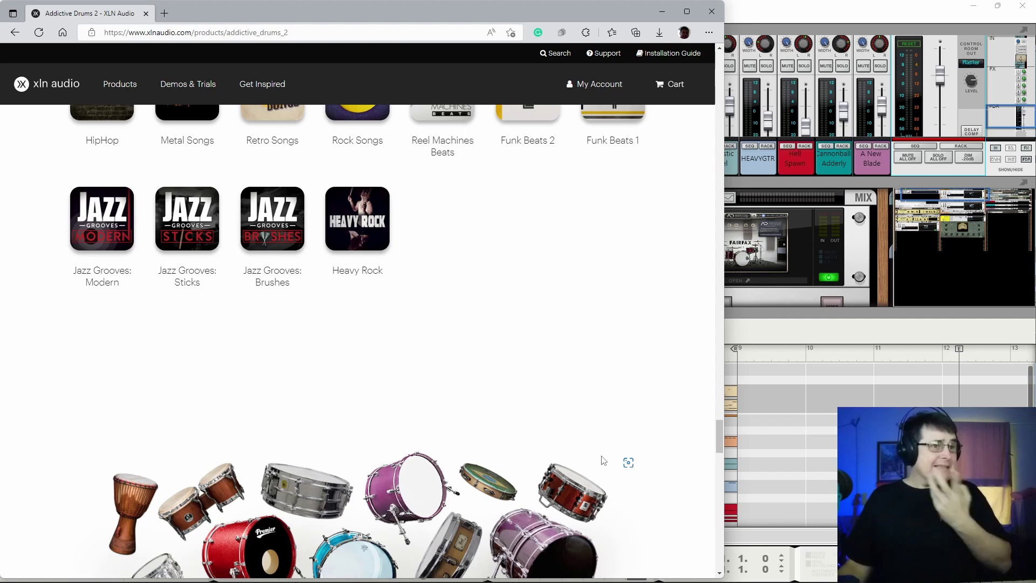
scroll(603, 460, "down", 15)
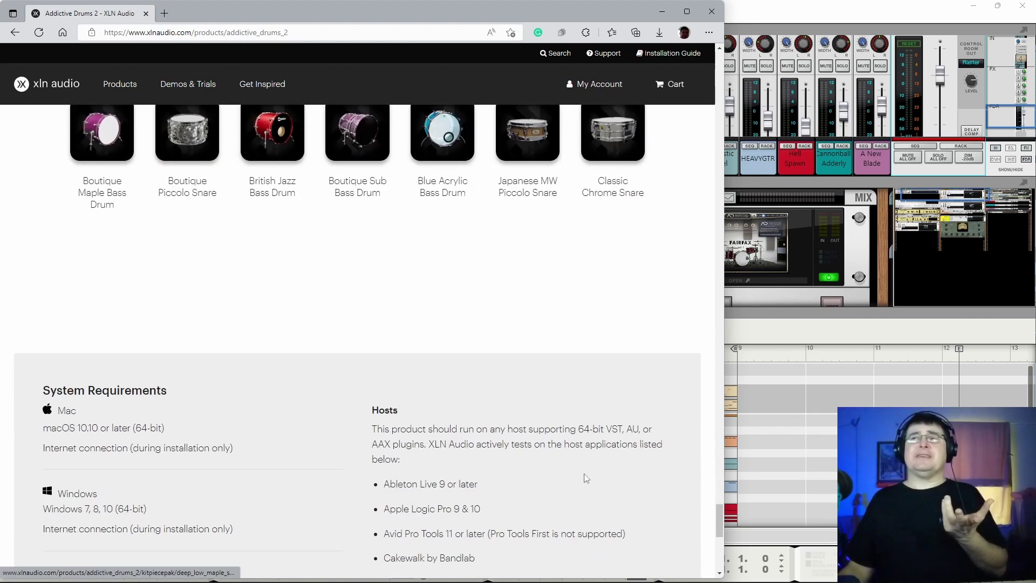
- Return to the "Where do you start?" section and open the Addictive Drums 2 Collections page
scroll(586, 478, "up", 20)
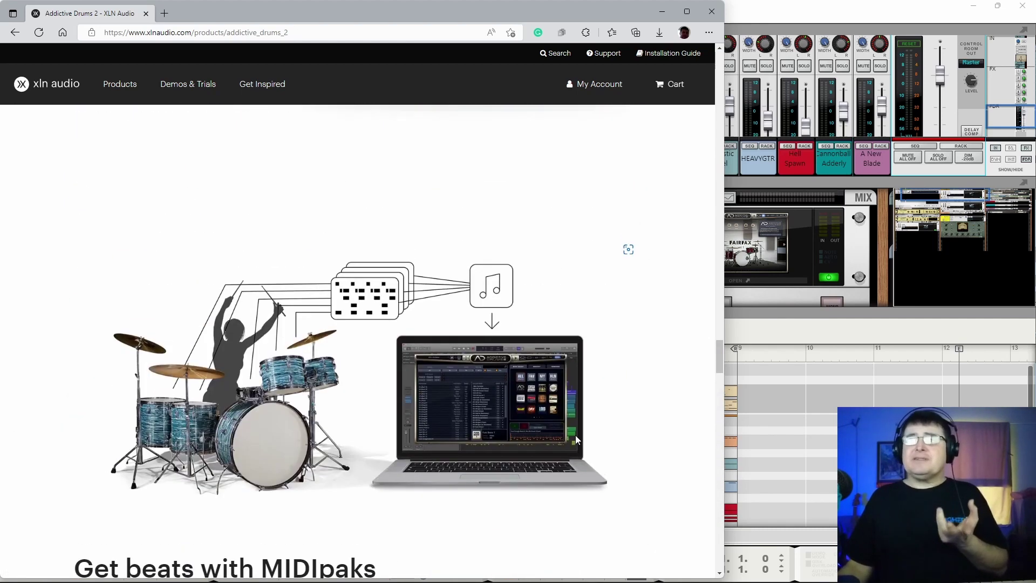
scroll(576, 435, "up", 20)
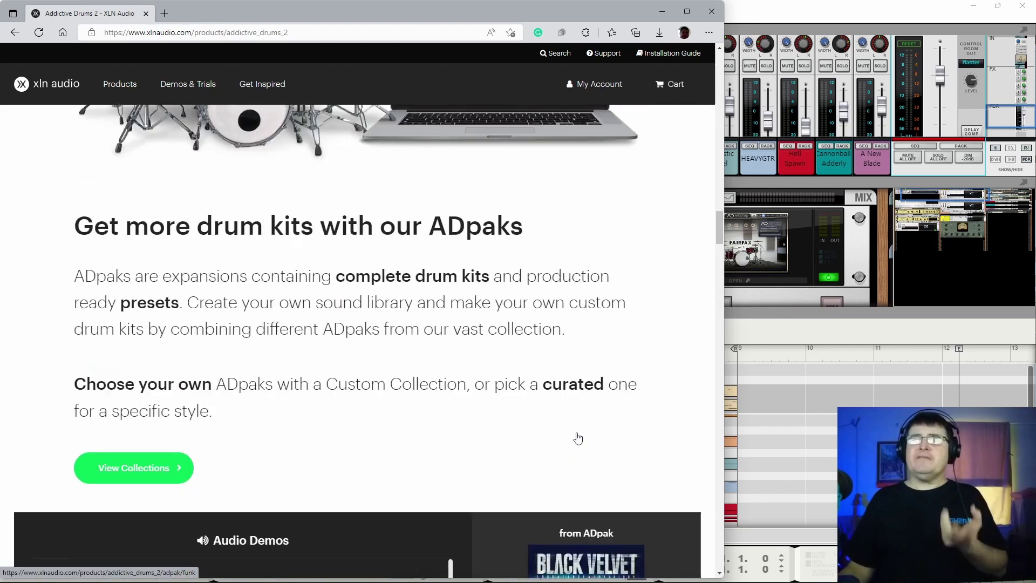
scroll(577, 438, "up", 10)
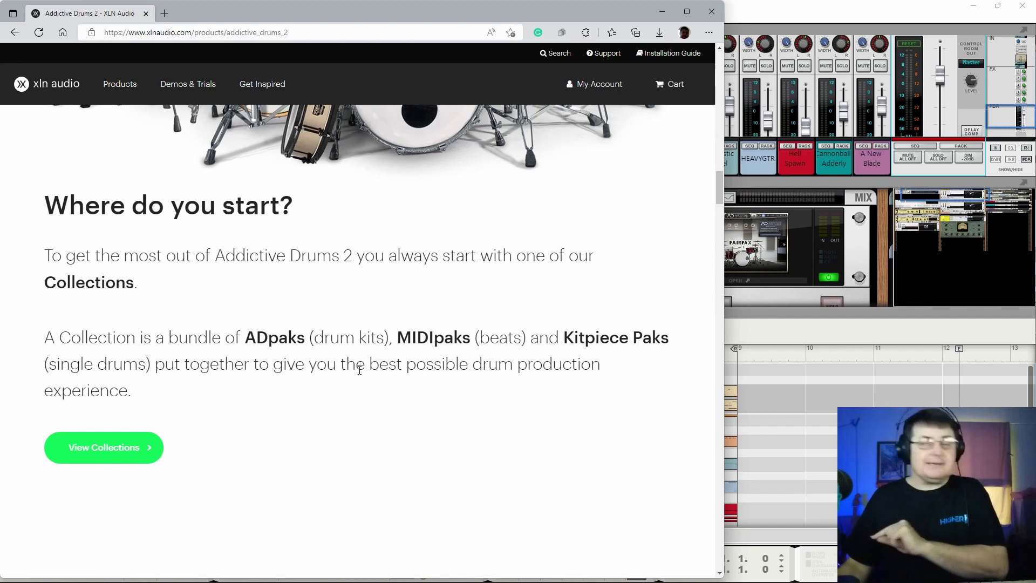
left_click(93, 451)
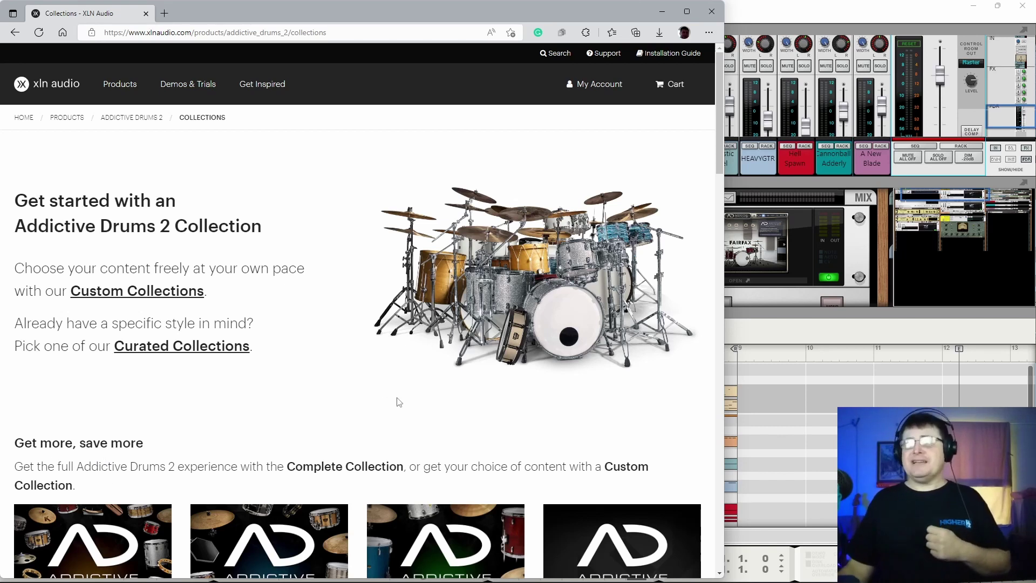
- Look through the Collections page and examine the contents and prices of the Curated Collections
scroll(414, 398, "down", 3)
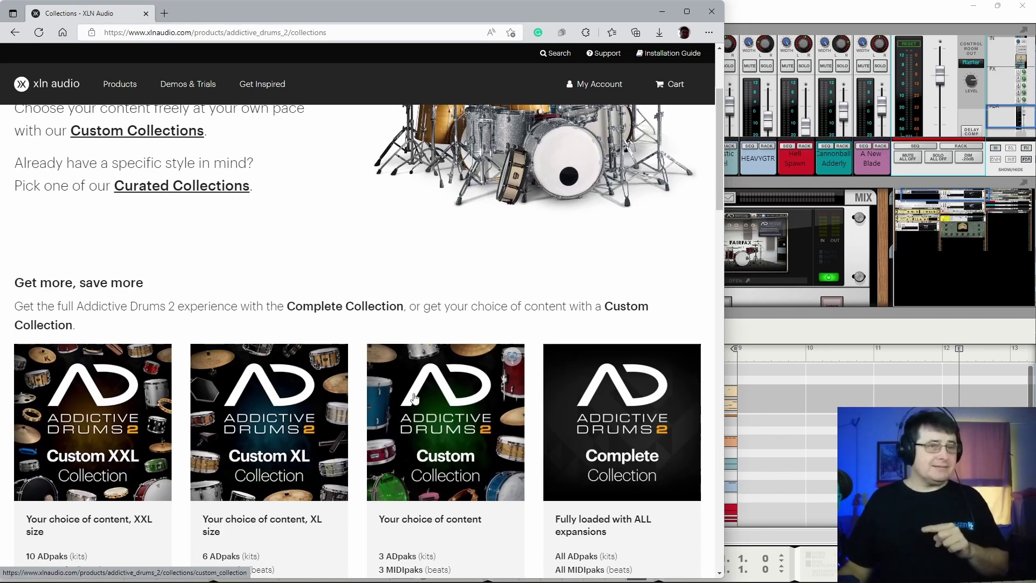
scroll(414, 398, "down", 20)
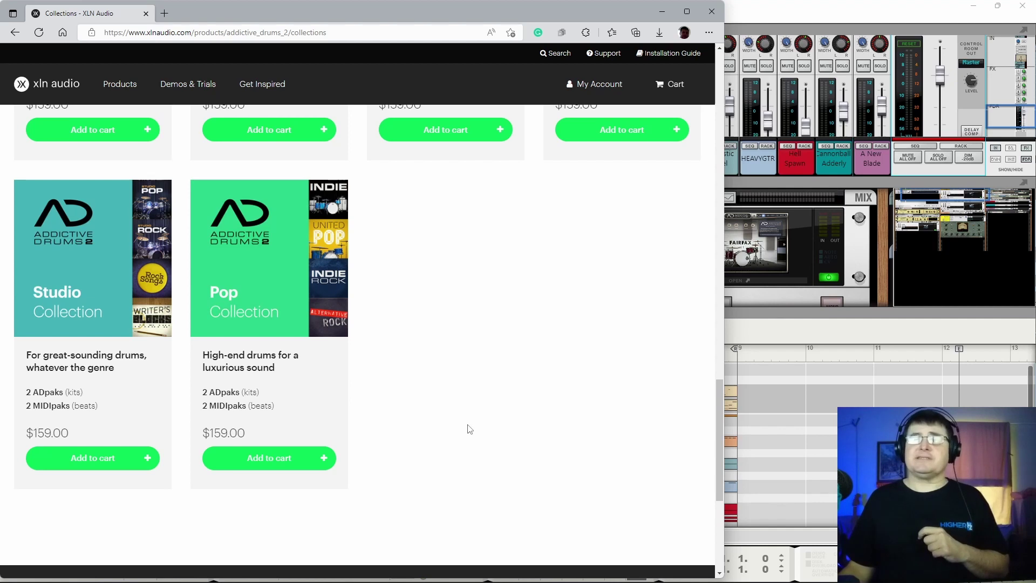
scroll(470, 432, "up", 4)
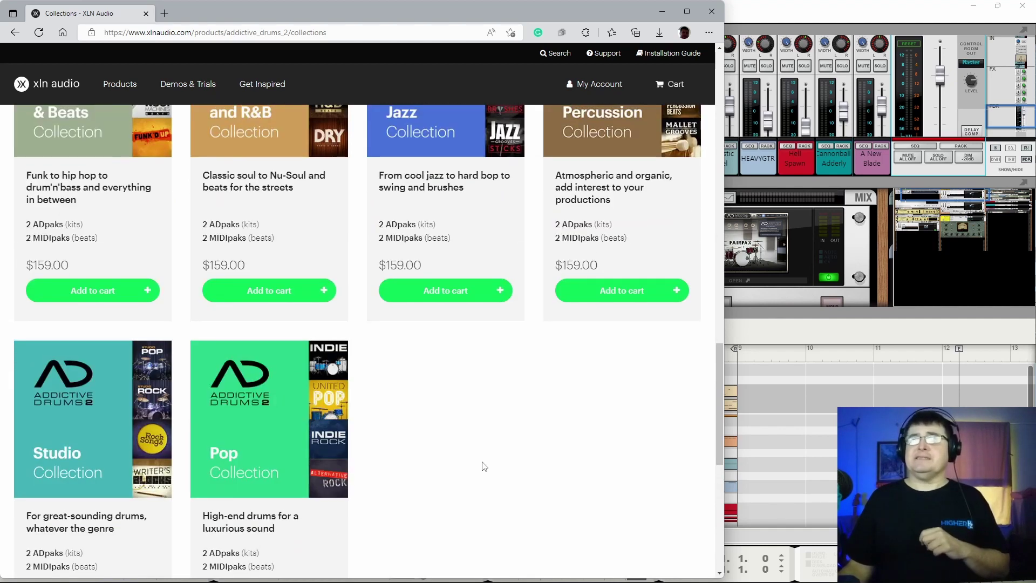
scroll(517, 490, "up", 2)
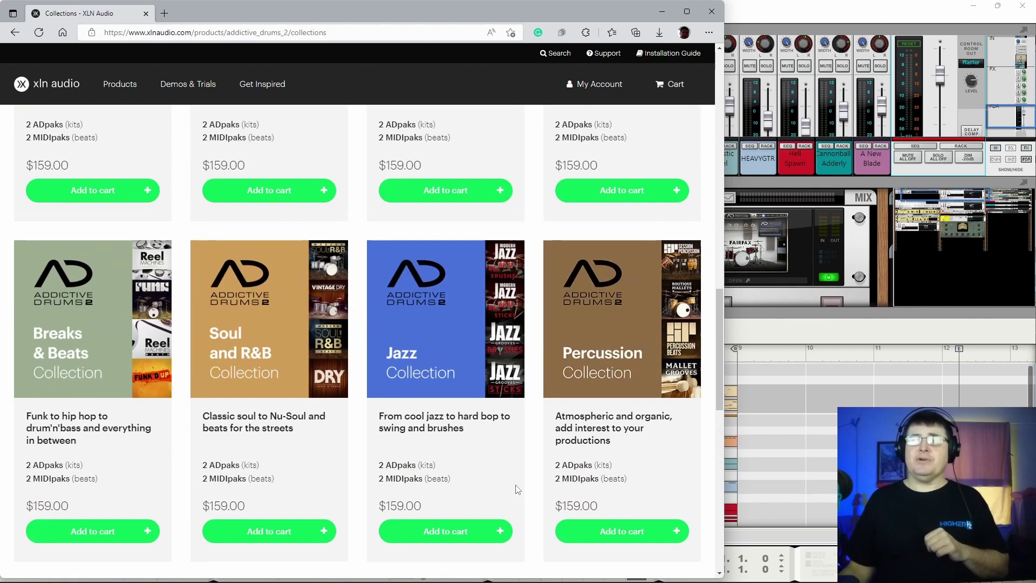
scroll(517, 518, "down", 2)
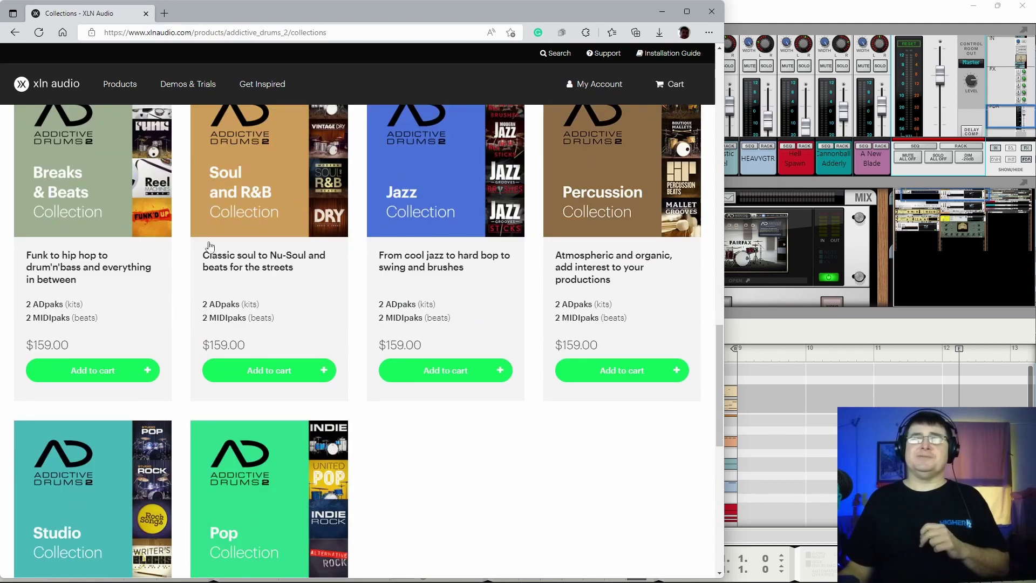
scroll(497, 514, "down", 1)
scroll(497, 515, "down", 2)
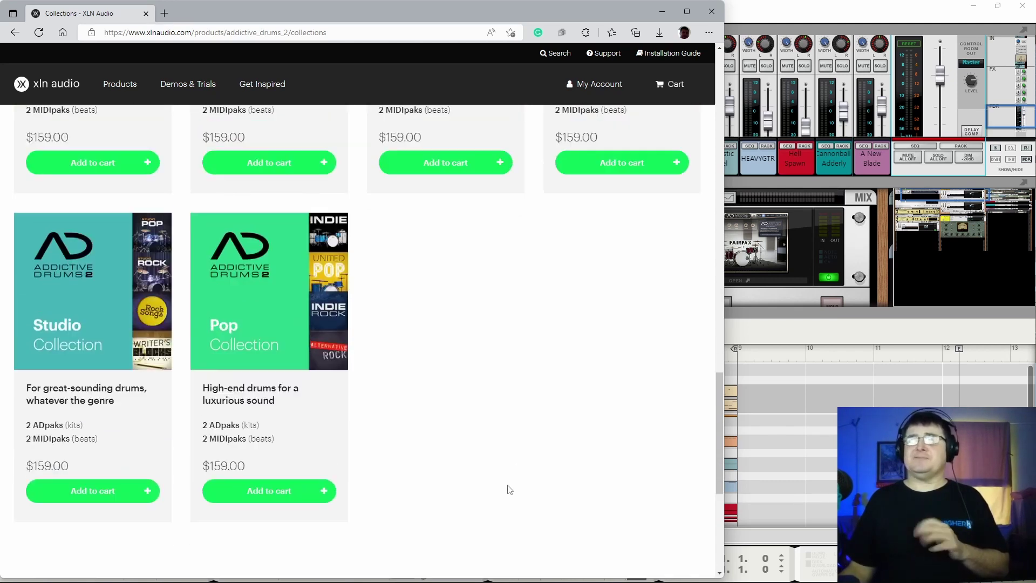
scroll(507, 491, "up", 3)
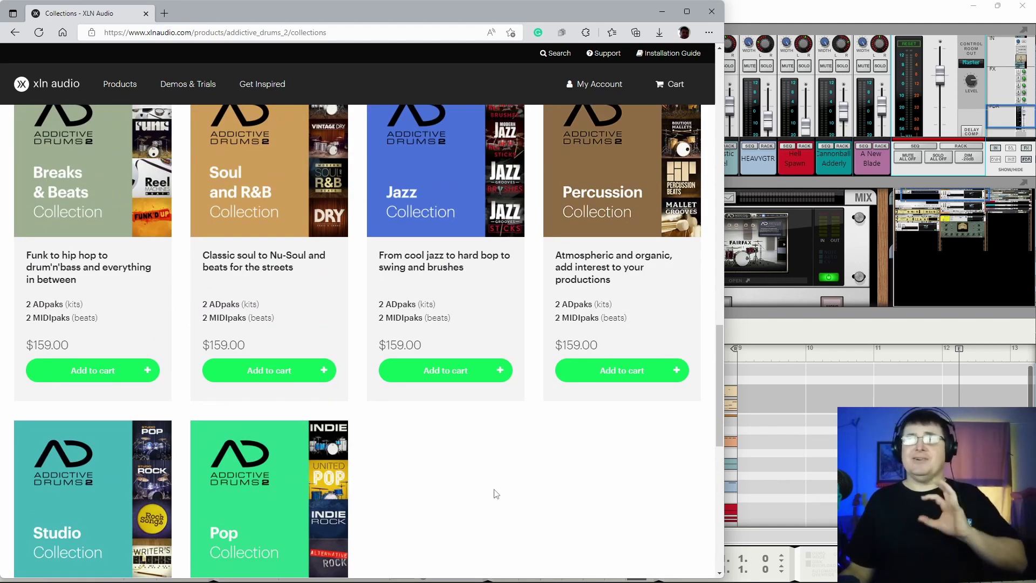
scroll(493, 490, "up", 2)
scroll(363, 543, "down", 2)
scroll(443, 502, "down", 3)
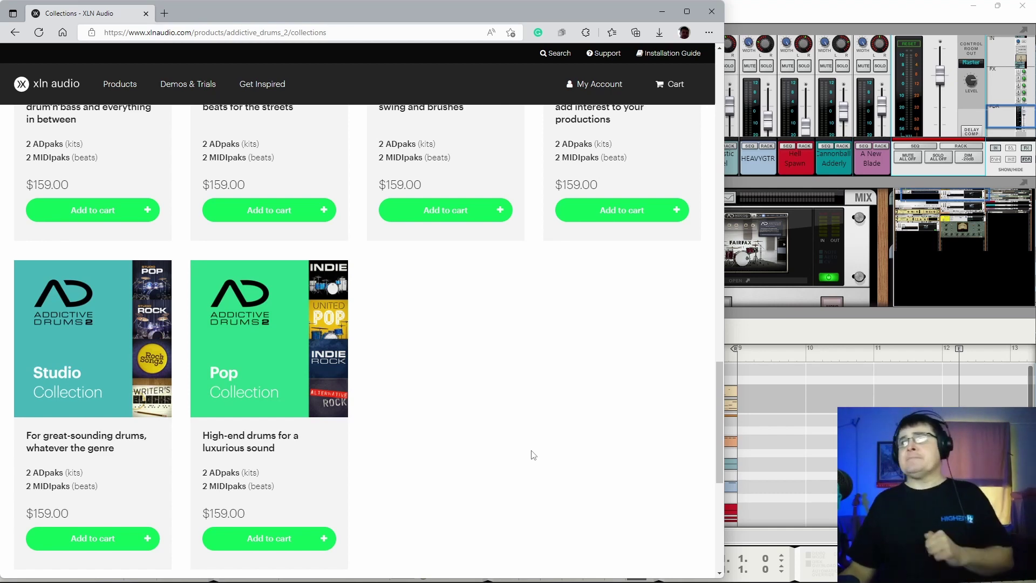
scroll(518, 455, "up", 3)
scroll(510, 497, "up", 1)
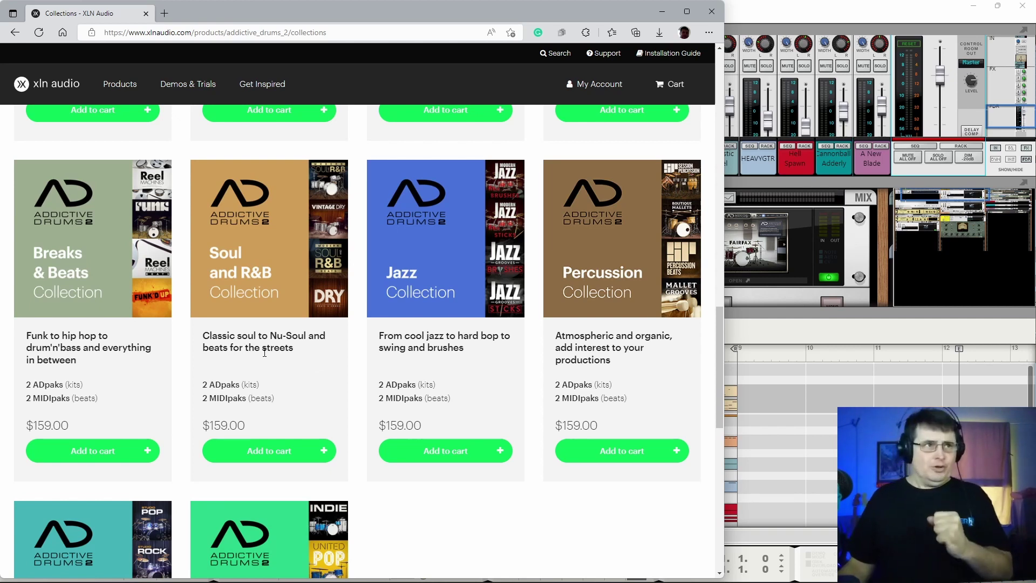
- Compare the contents and prices of the Custom XXL, Custom XL, Custom and Complete Collections
scroll(292, 263, "up", 4)
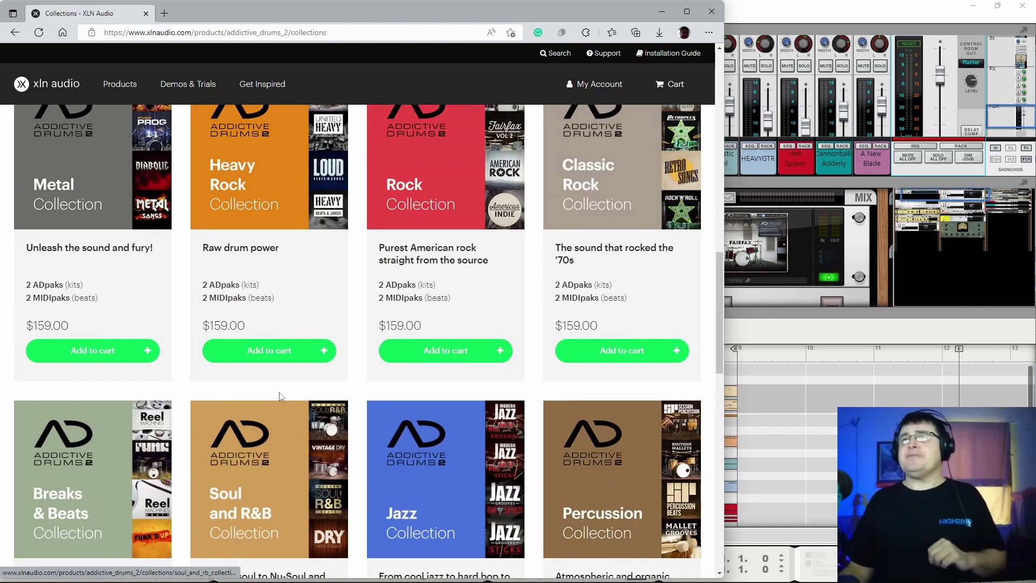
scroll(276, 493, "up", 3)
scroll(276, 494, "up", 6)
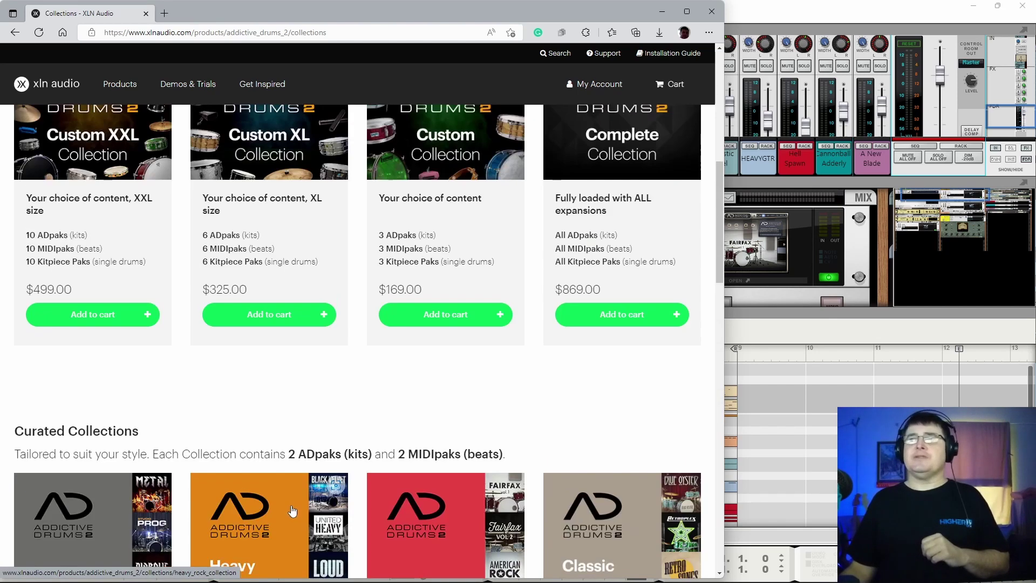
scroll(291, 551, "up", 3)
scroll(292, 553, "down", 3)
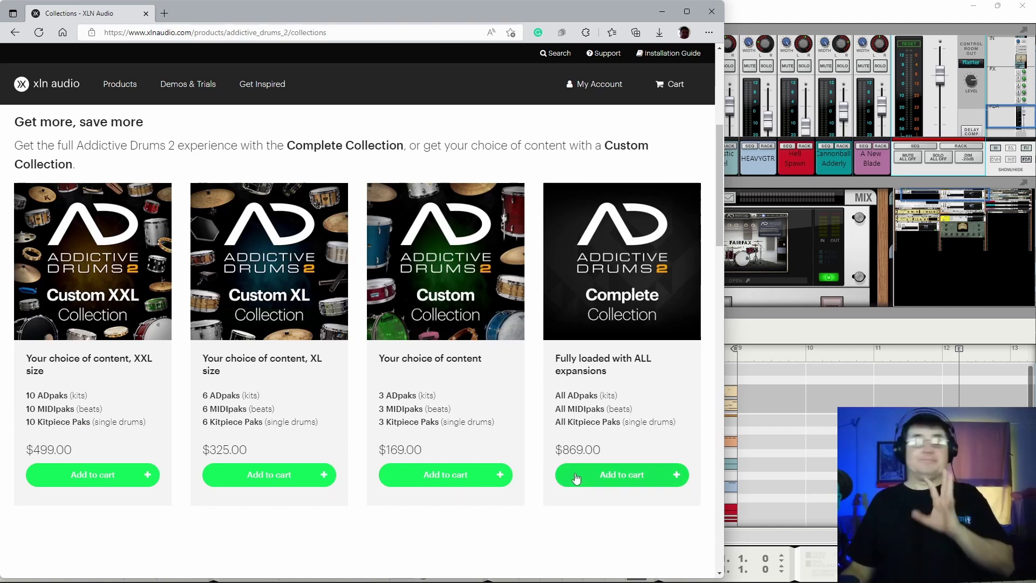
- Check the genre-specific Curated Collections again, including the Metal, Rock, Jazz and Percussion bundles
scroll(572, 478, "down", 8)
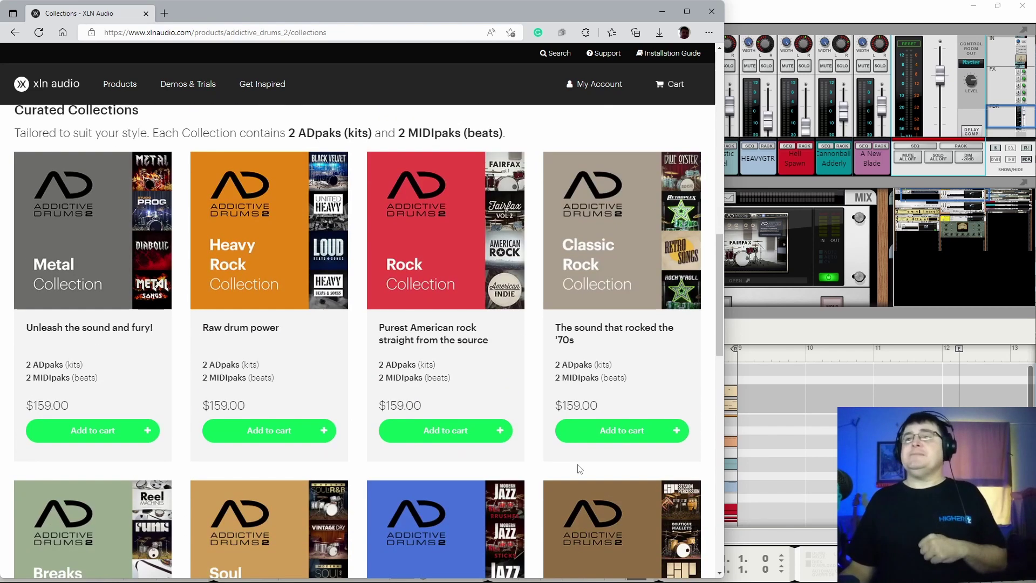
scroll(360, 472, "down", 4)
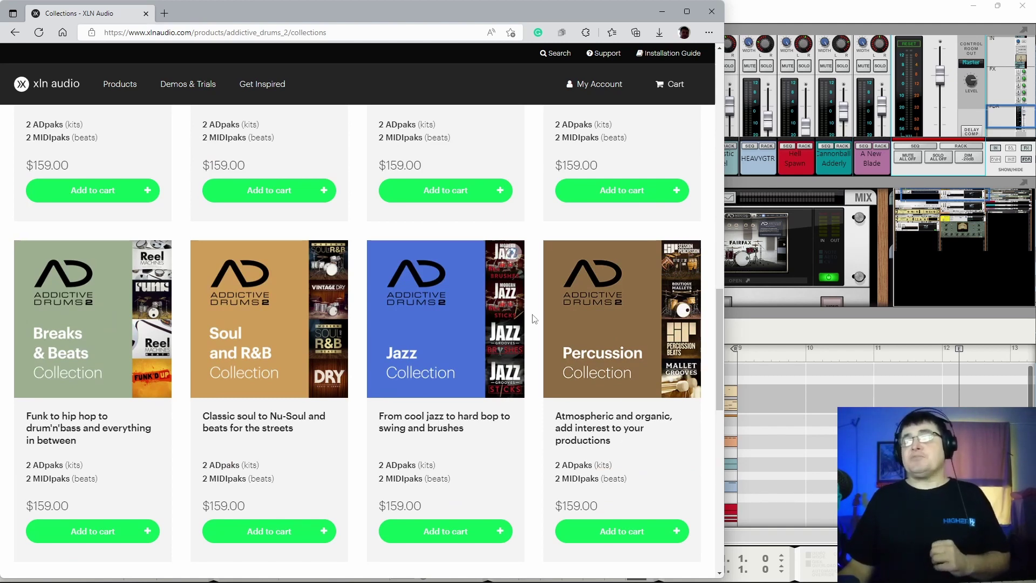
scroll(537, 362, "up", 9)
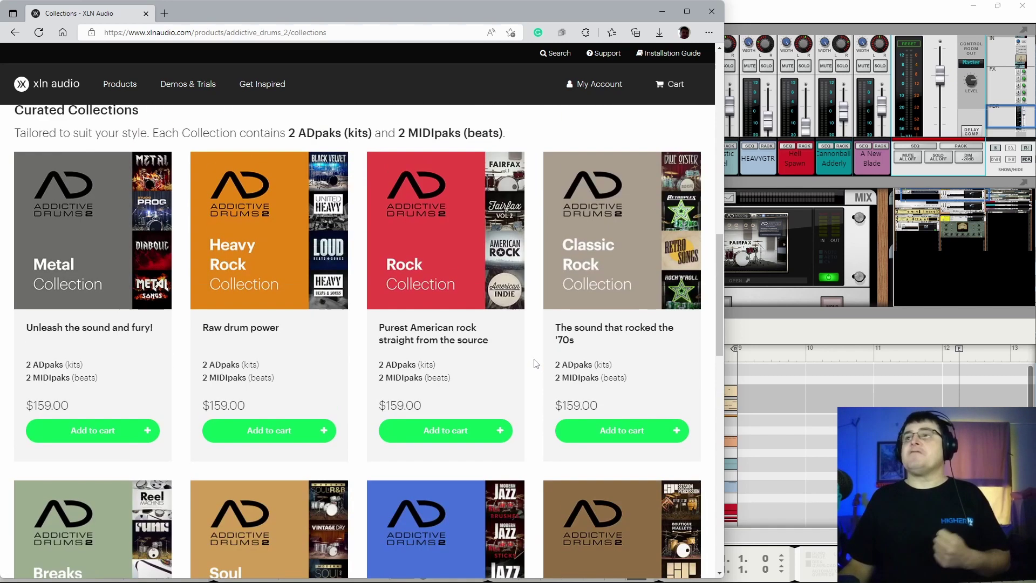
scroll(537, 363, "up", 10)
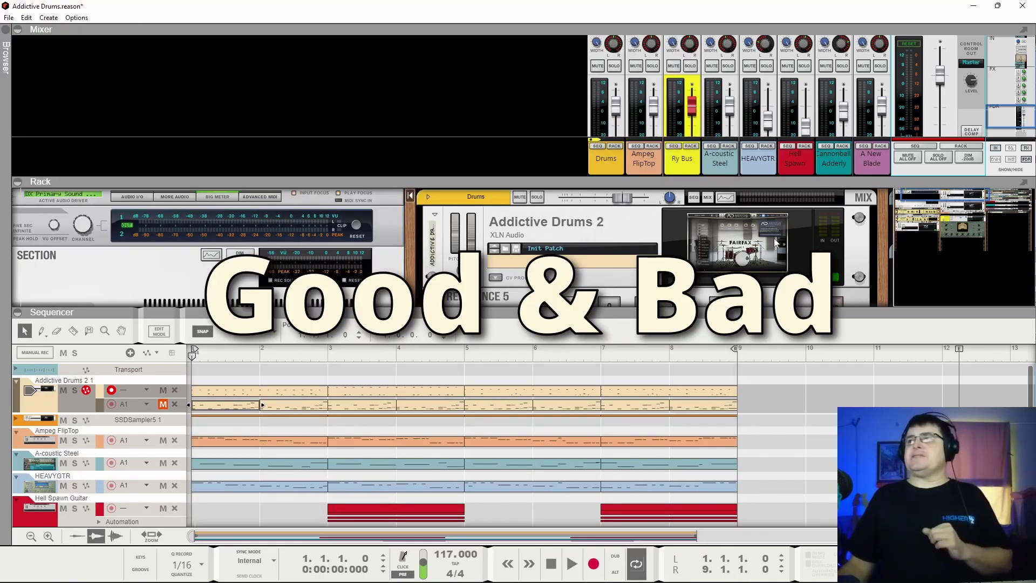
- In Reason, open the Addictive Drums 2 plugin window from its rack device and set it to stay open
left_click(777, 237)
left_click(18, 25)
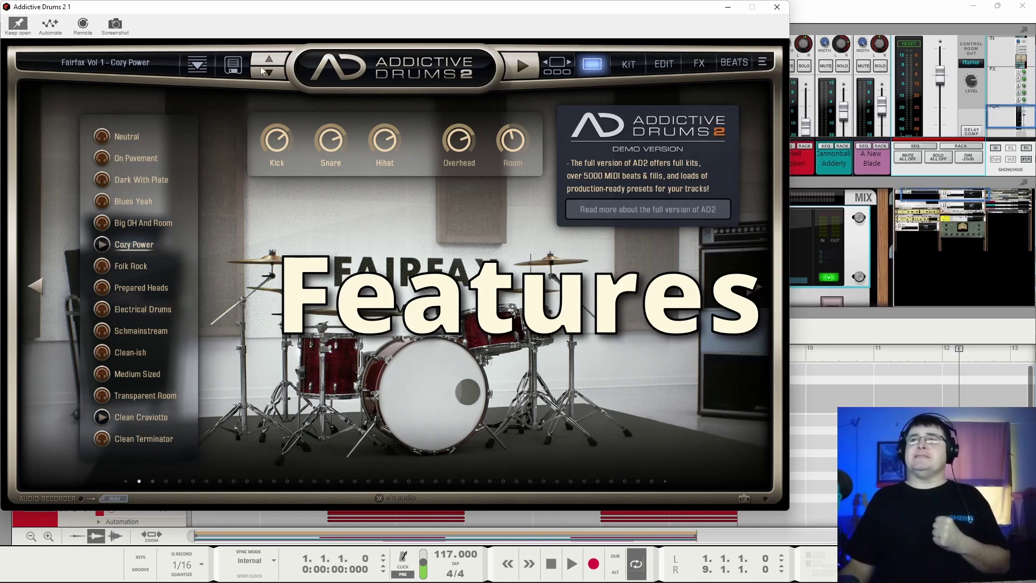
- Look through the preset browser, close it without loading anything, and audition the Neutral preset of Fairfax Vol. 1
left_click(99, 63)
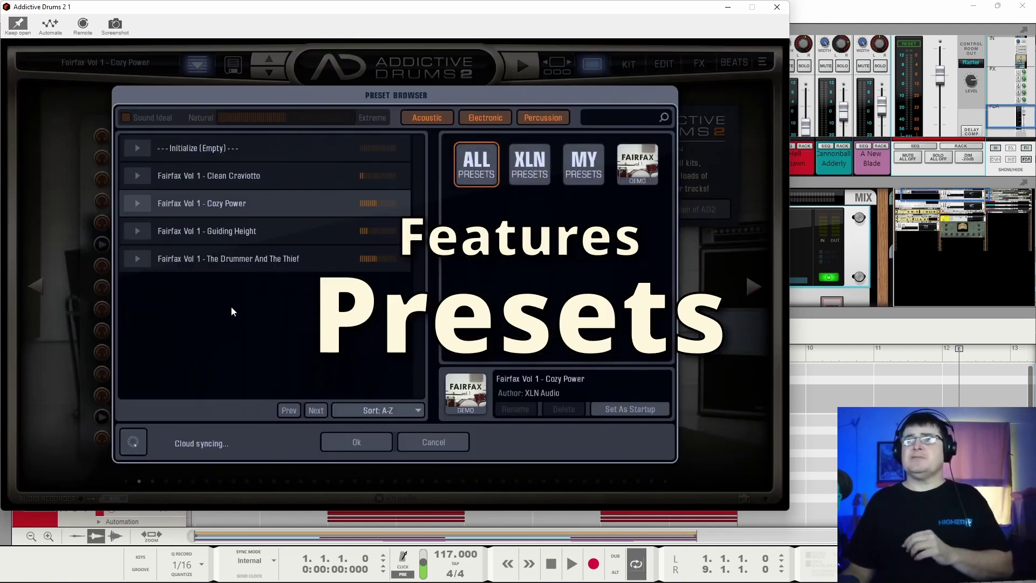
left_click(424, 443)
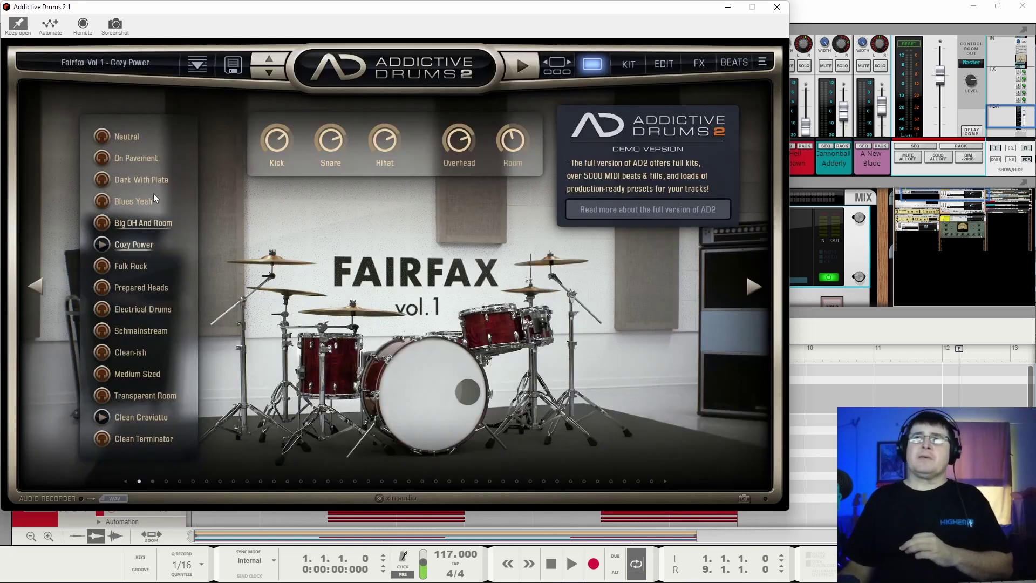
left_click(102, 138)
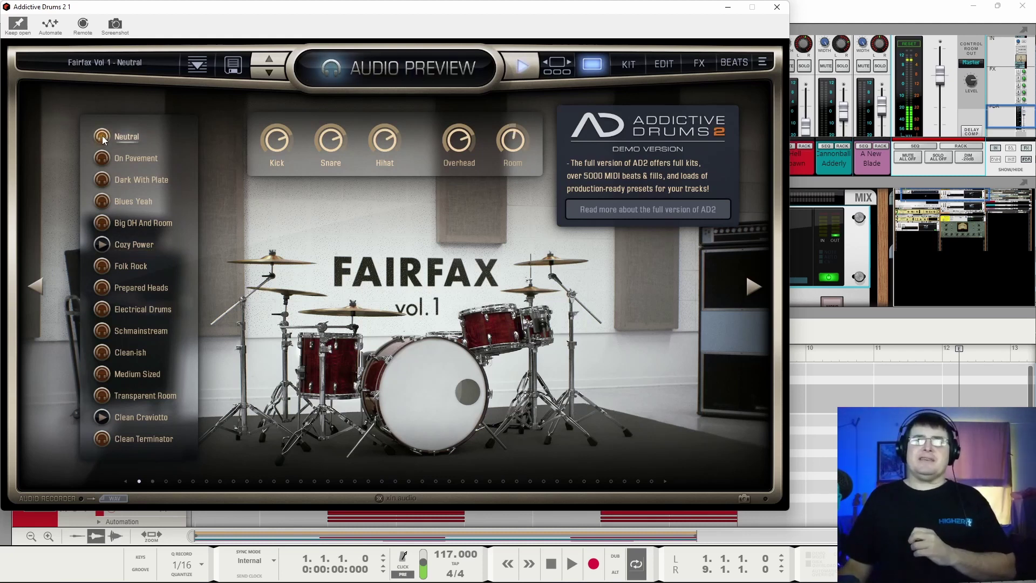
- Audition the On Pavement preset of Fairfax Vol. 1
left_click(102, 158)
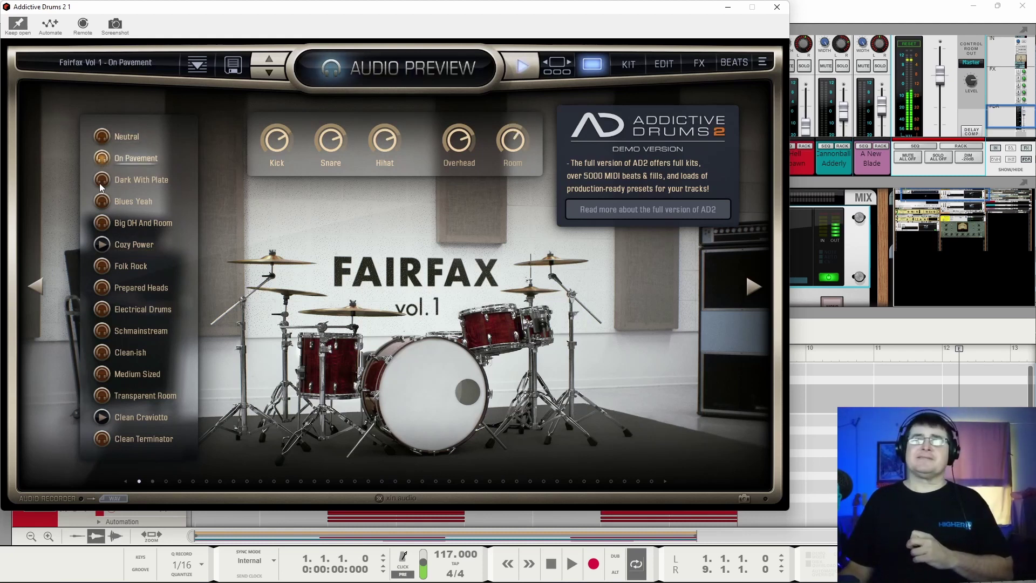
- Bypass the insert effects on the Ry Bus channel in the rack, and reopen the Addictive Drums 2 plugin window
left_click(1015, 92)
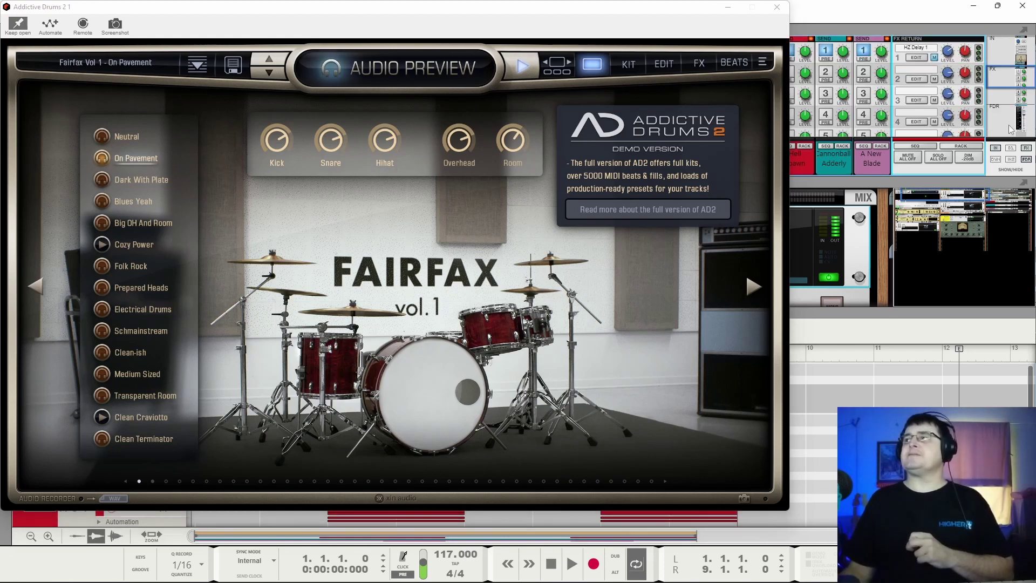
left_click(1016, 111)
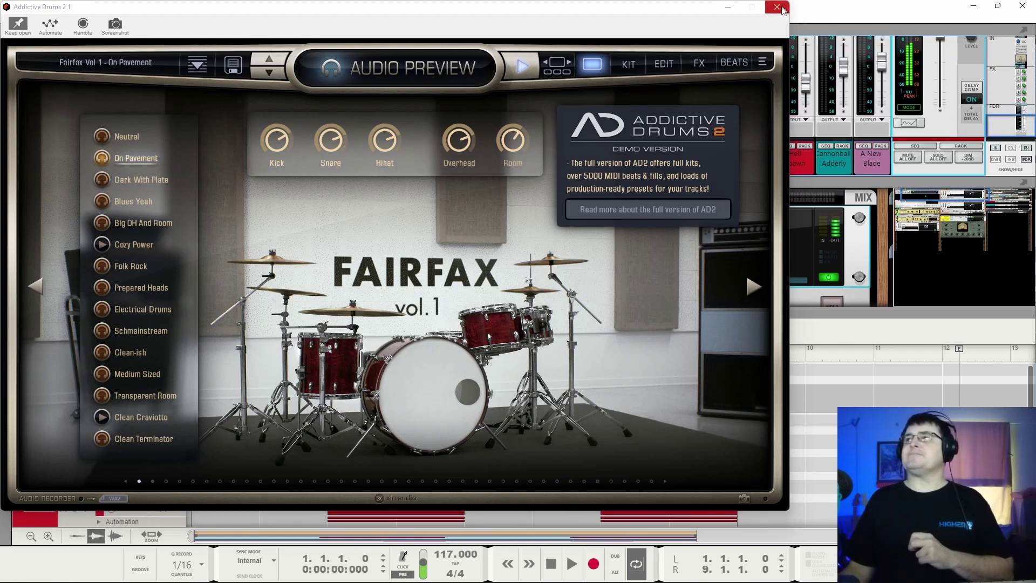
left_click(777, 7)
scroll(594, 235, "down", 3)
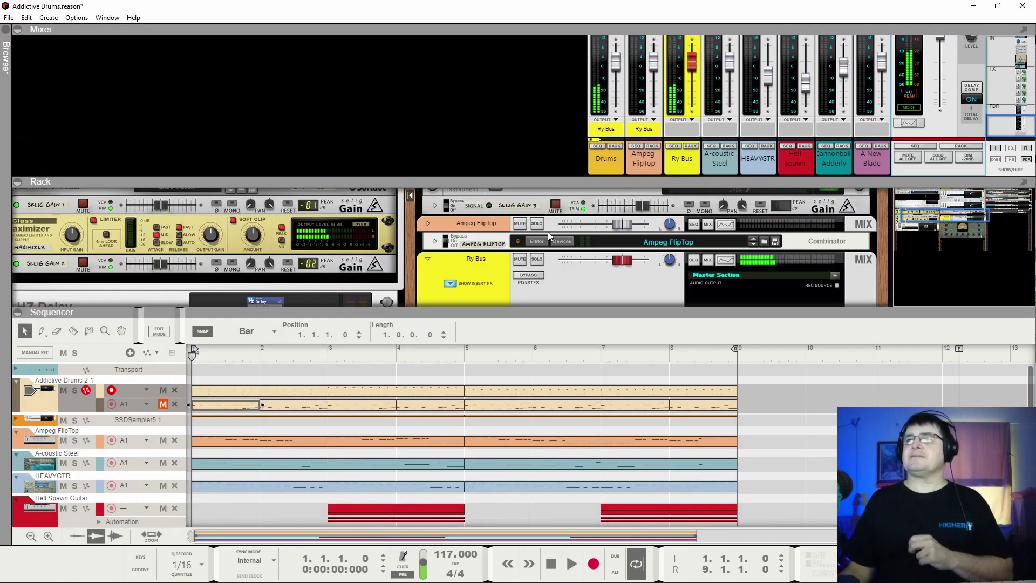
scroll(549, 236, "down", 1)
left_click(529, 204)
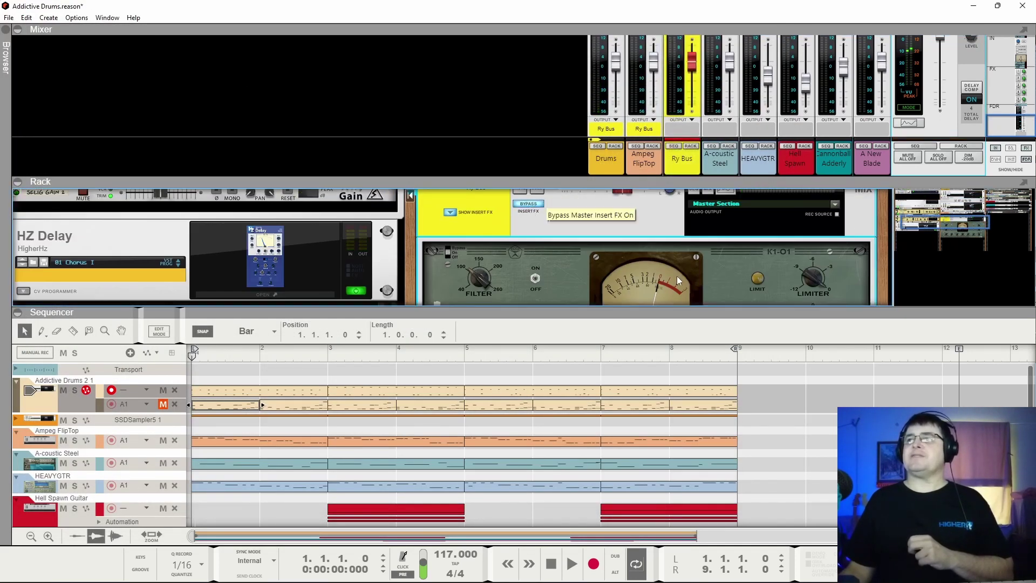
scroll(657, 244, "up", 4)
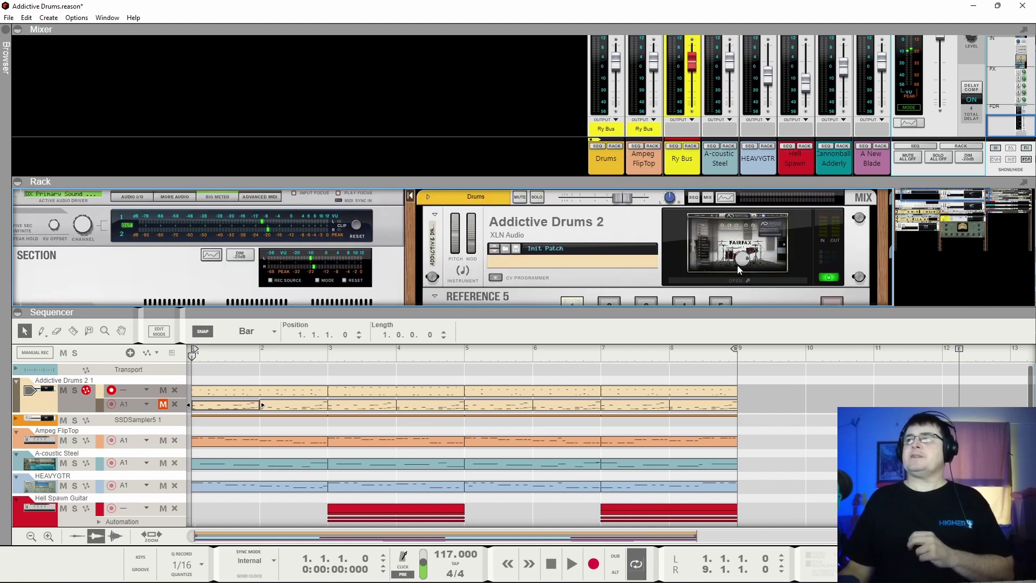
left_click(733, 233)
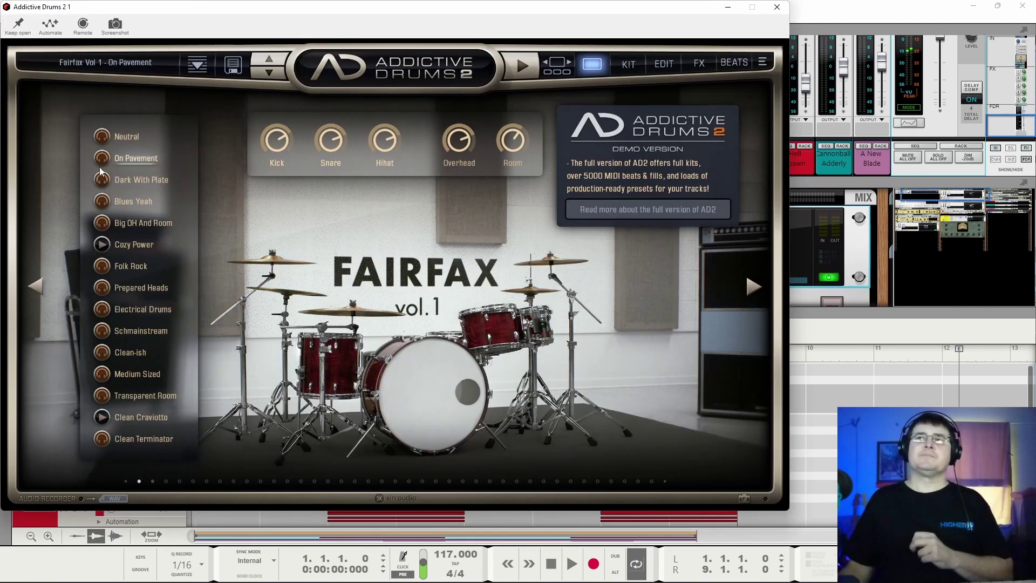
- Audition the Fairfax Vol. 1 presets Dark With Plate, Blues Yeah, Big OH And Room, Cozy Power, Prepared Heads and Electrical Drums
left_click(102, 183)
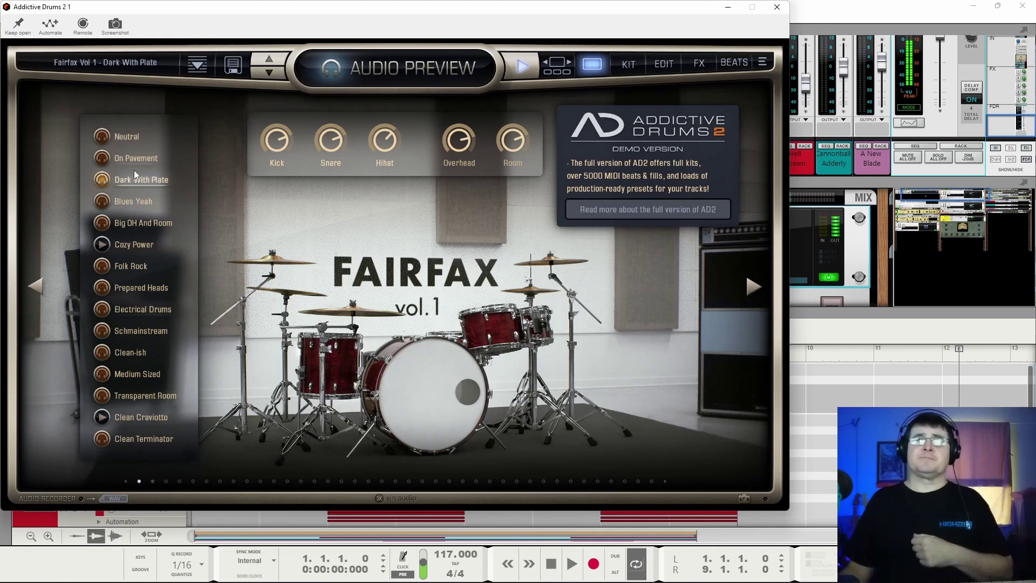
left_click(102, 201)
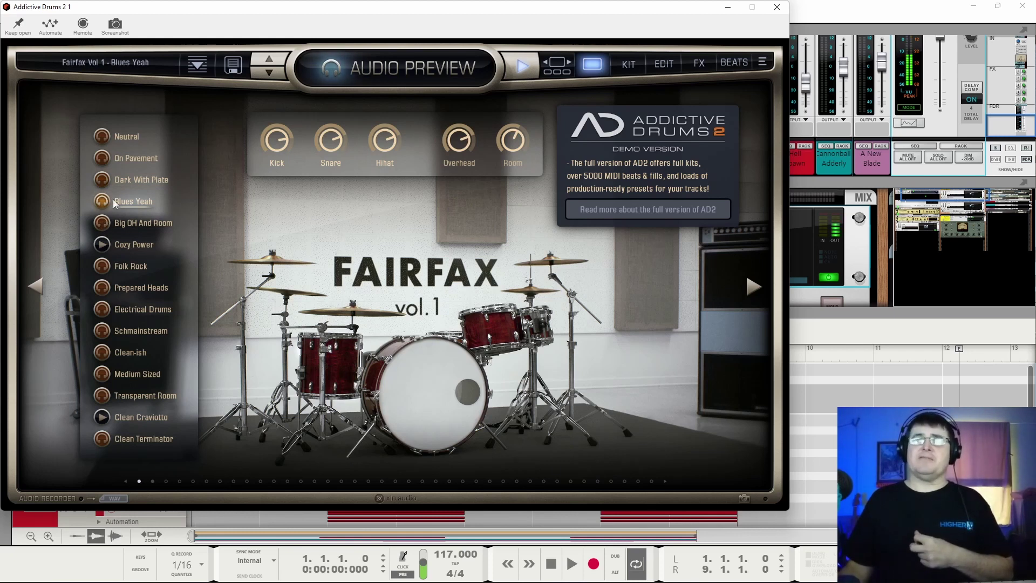
left_click(101, 229)
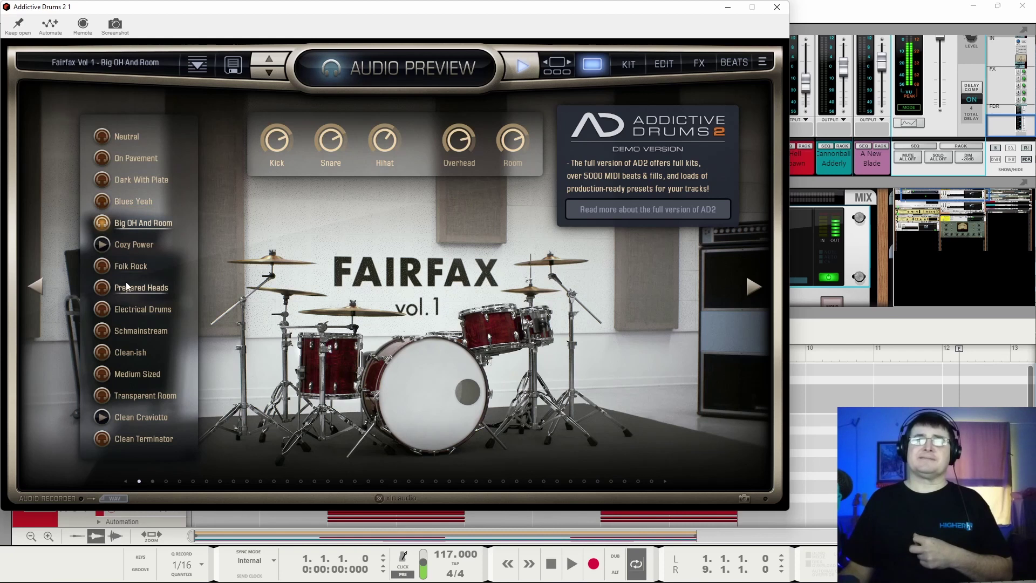
left_click(102, 244)
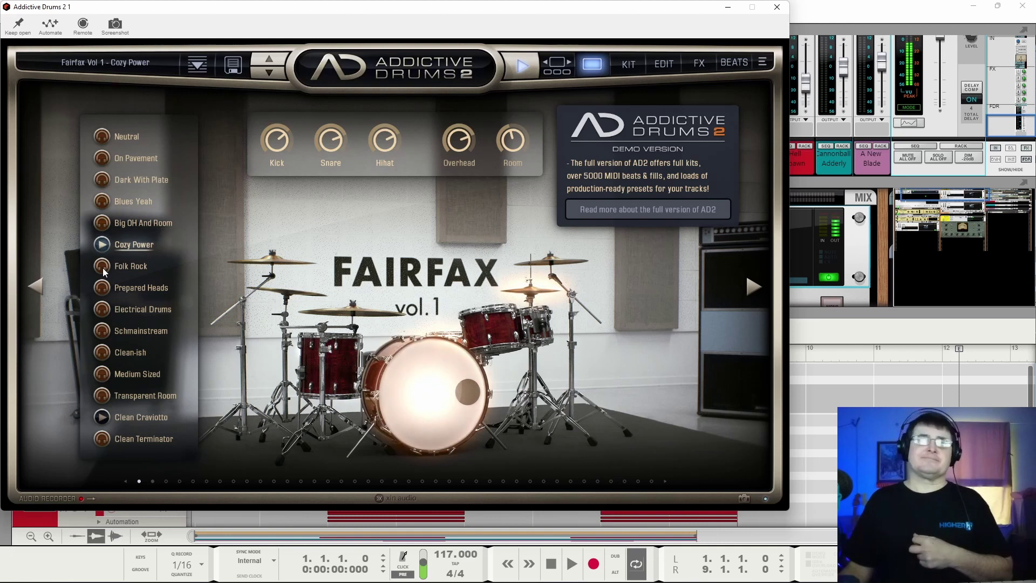
left_click(105, 271)
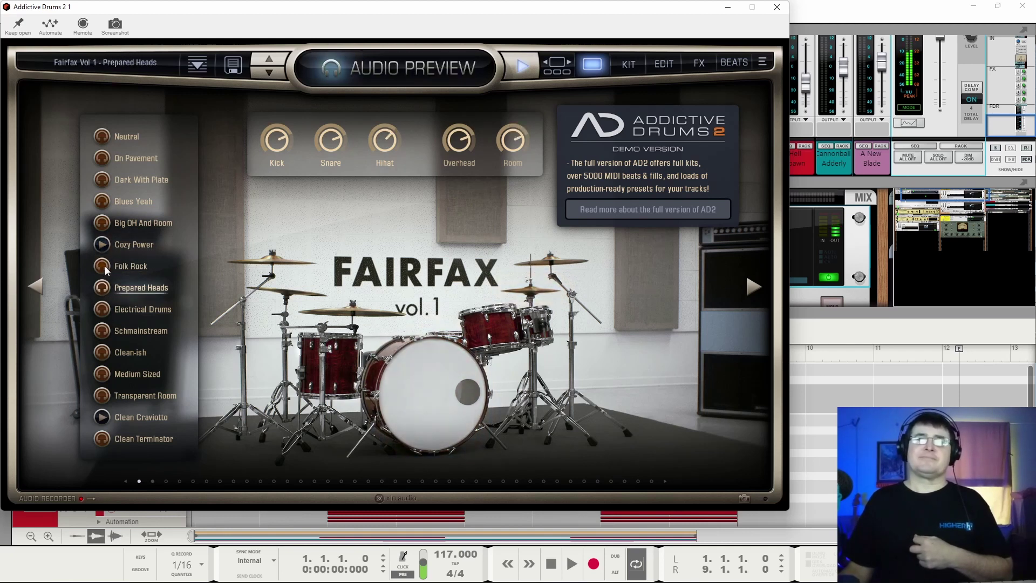
left_click(103, 313)
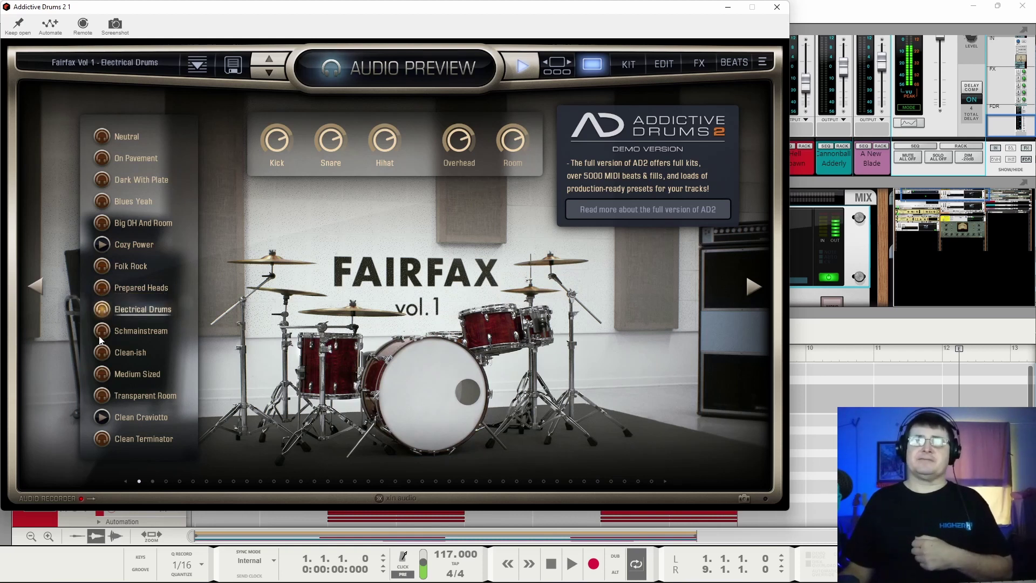
- Audition the remaining Fairfax Vol. 1 kit presets from Schmainstream to Clean Terminator, and briefly play the song with the last one selected
left_click(101, 331)
left_click(99, 358)
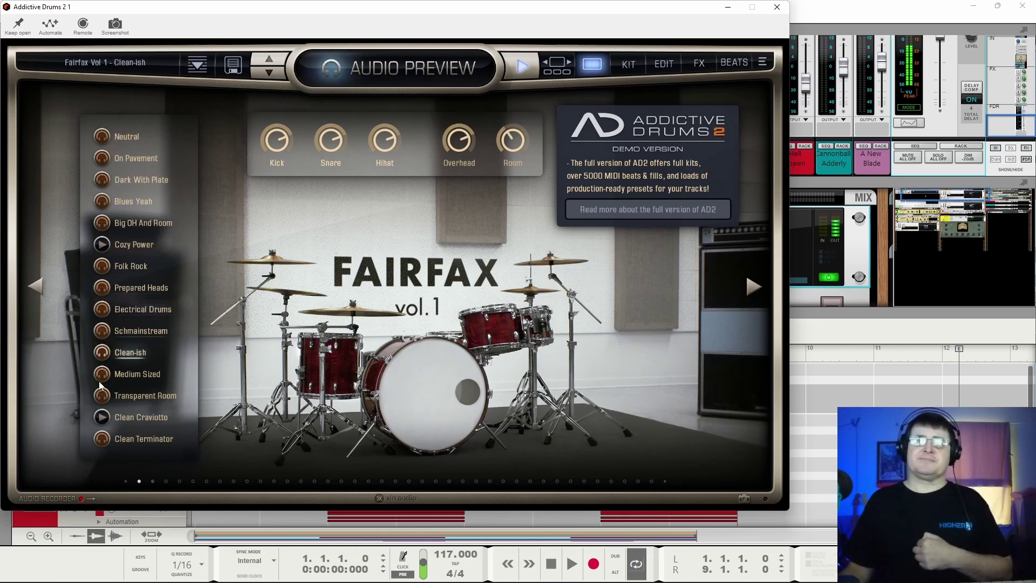
left_click(101, 376)
left_click(106, 401)
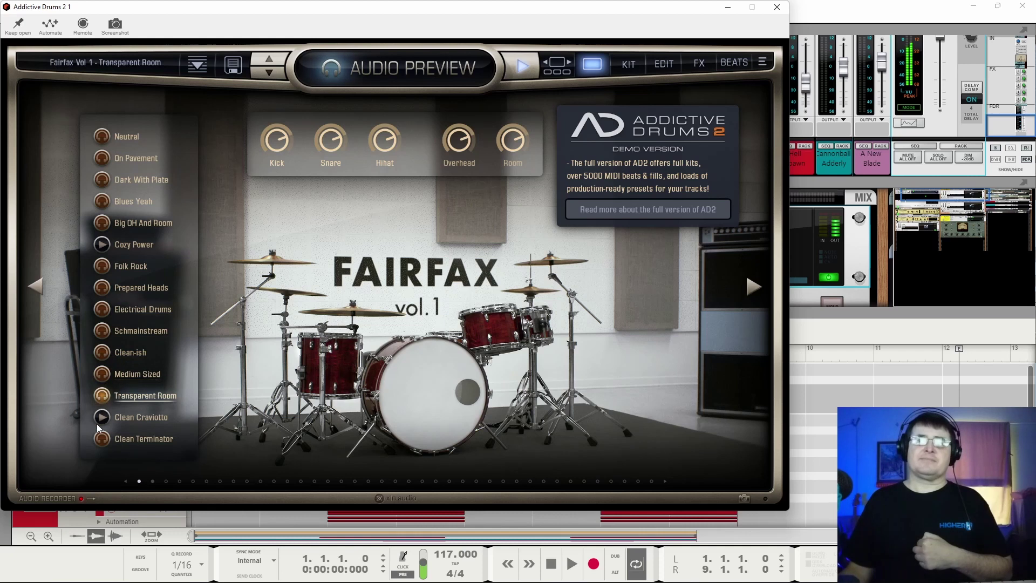
left_click(101, 422)
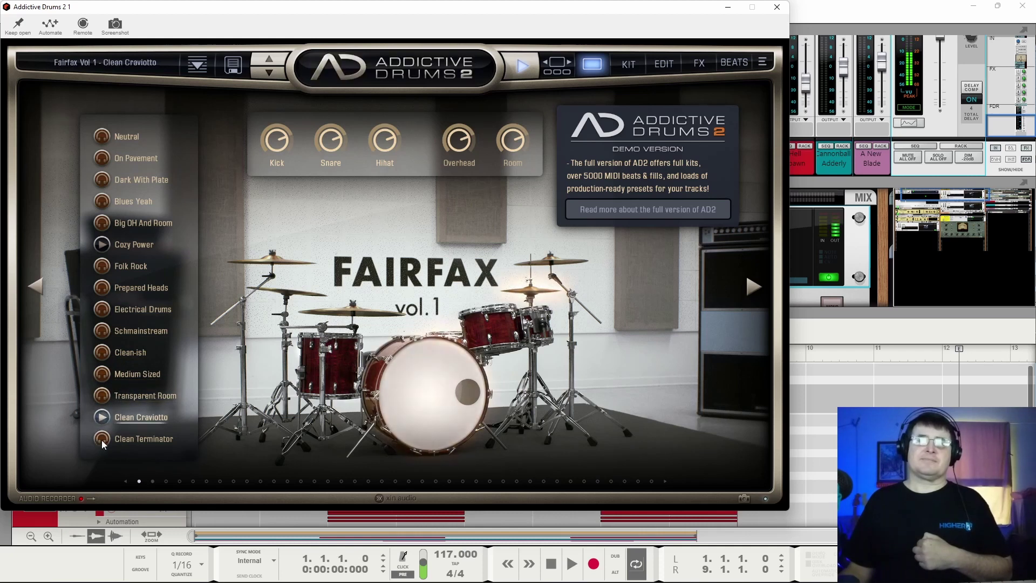
left_click(102, 444)
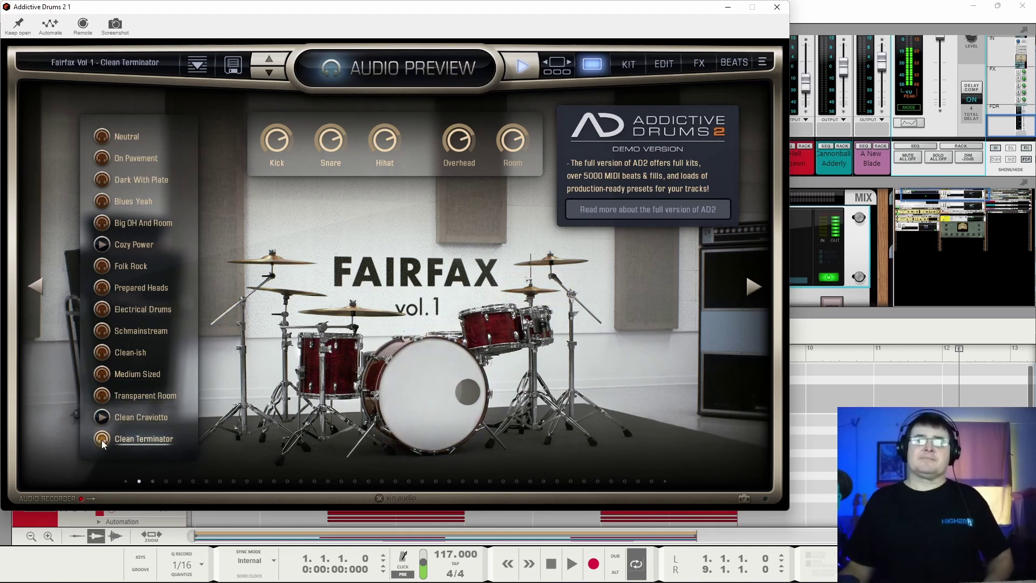
key("space")
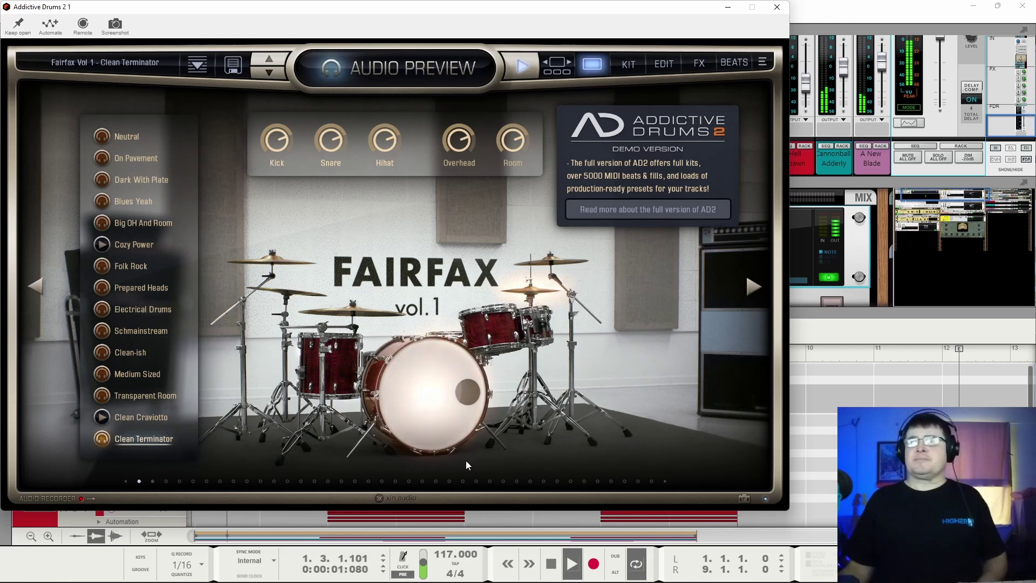
left_click(550, 568)
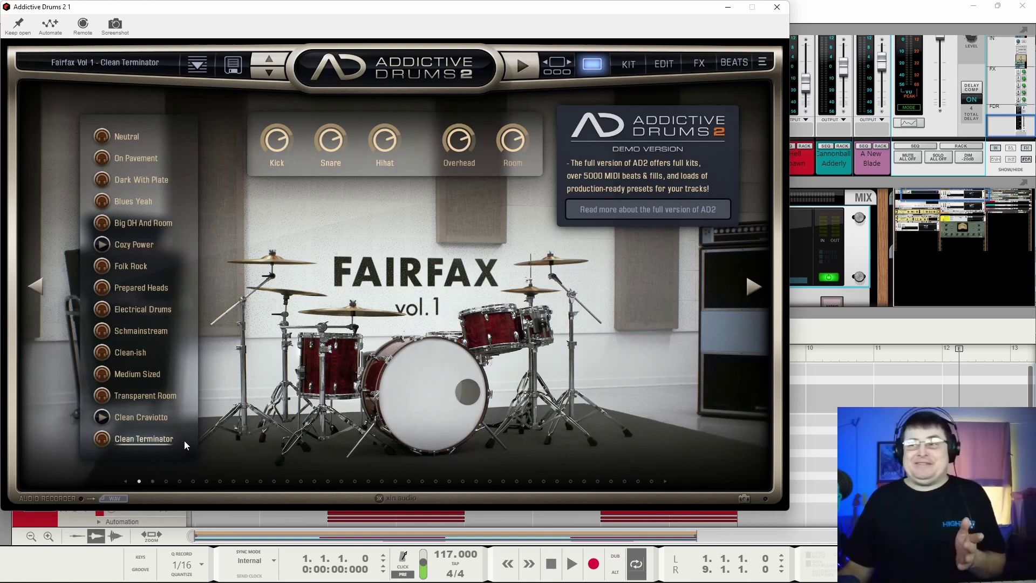
- Show the Fairfax Vol. 1 Selections presets and audition Plated Snare, Slap Back Room and Guiding Height
left_click(152, 481)
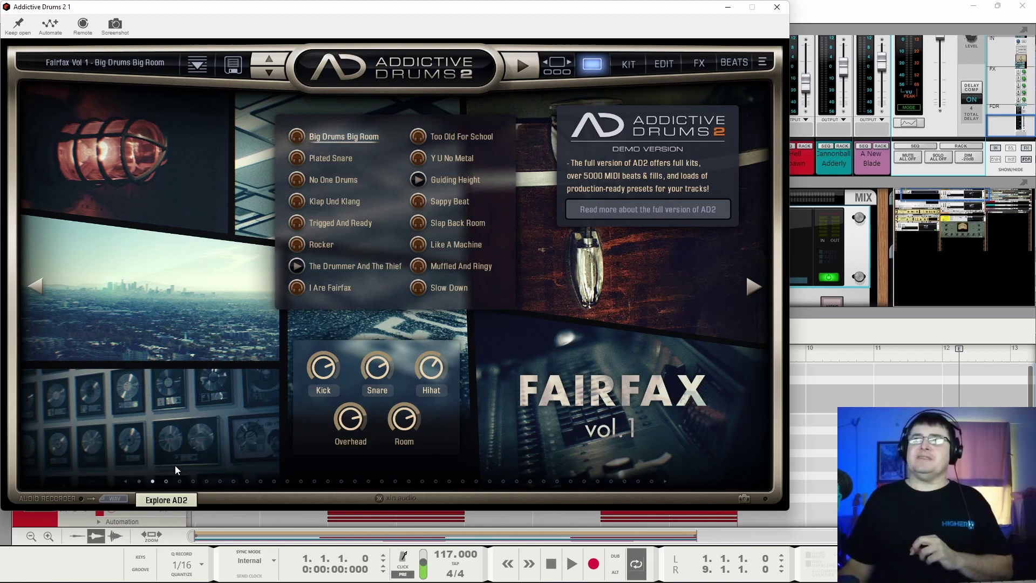
left_click(298, 158)
left_click(420, 224)
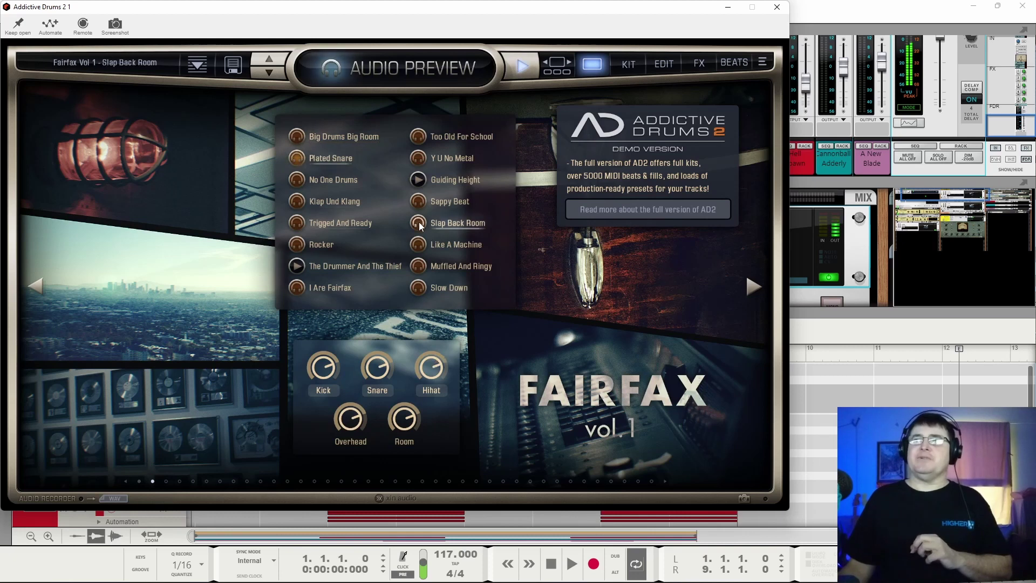
left_click(423, 184)
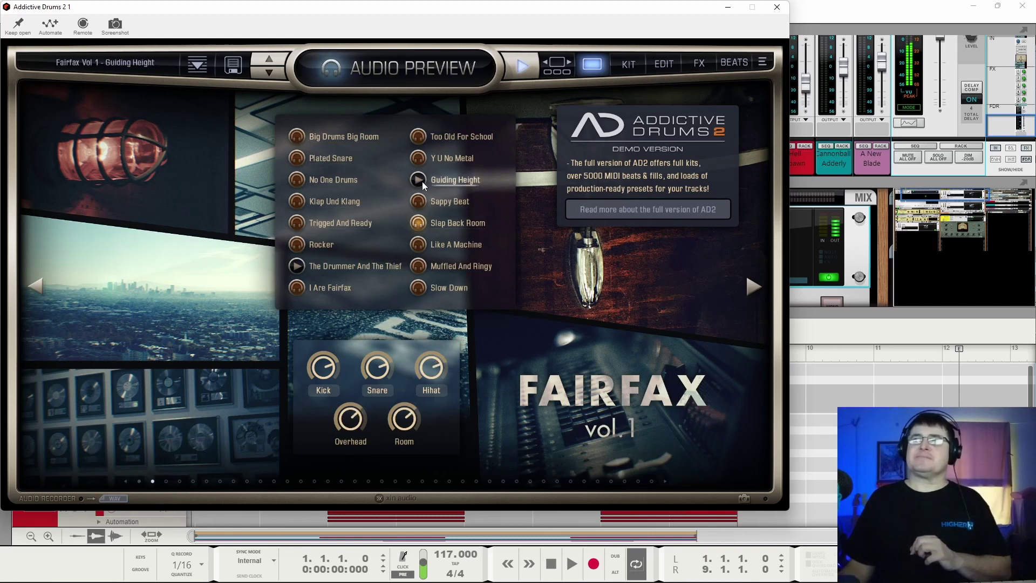
- Show the Explore AD2 presets and audition That Snare, DnB Kit, Wanna Dance and Zarpeggio
left_click(167, 482)
left_click(343, 201)
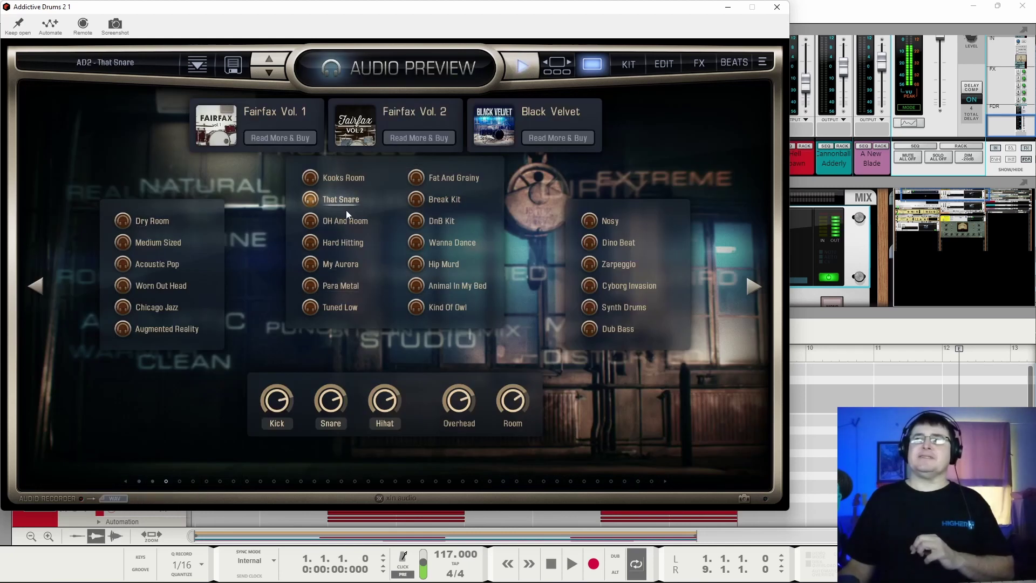
left_click(410, 219)
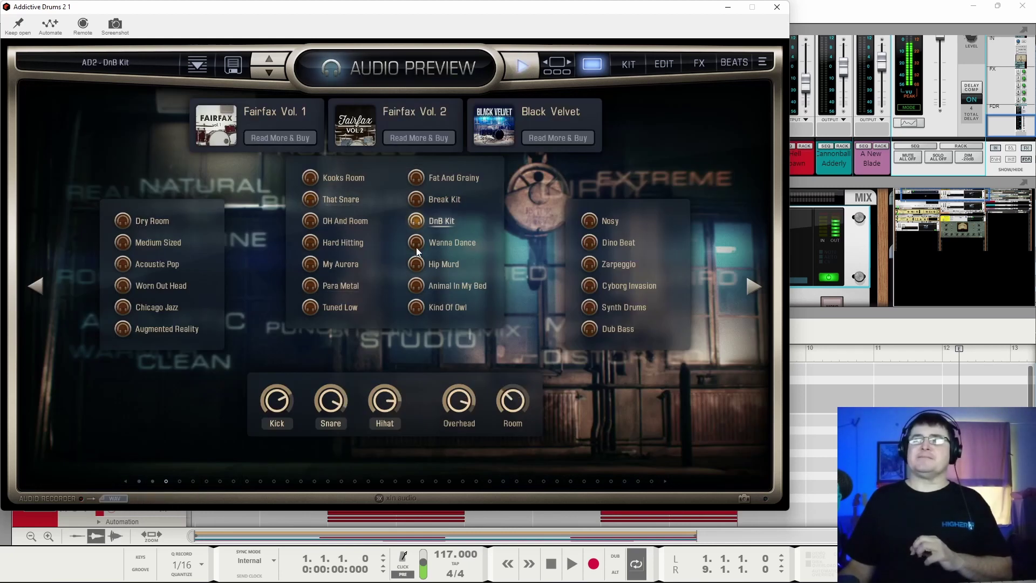
left_click(418, 245)
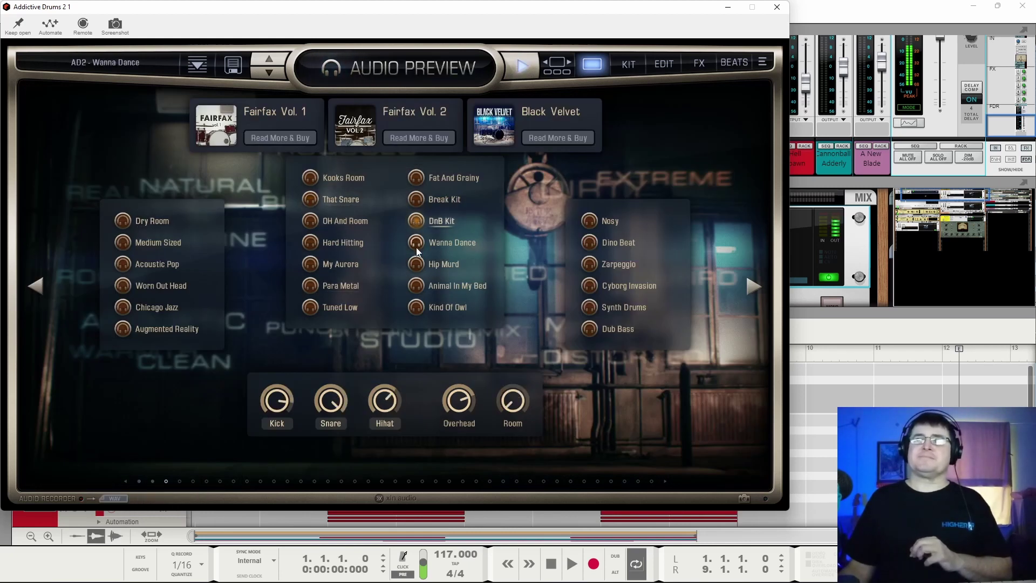
left_click(596, 263)
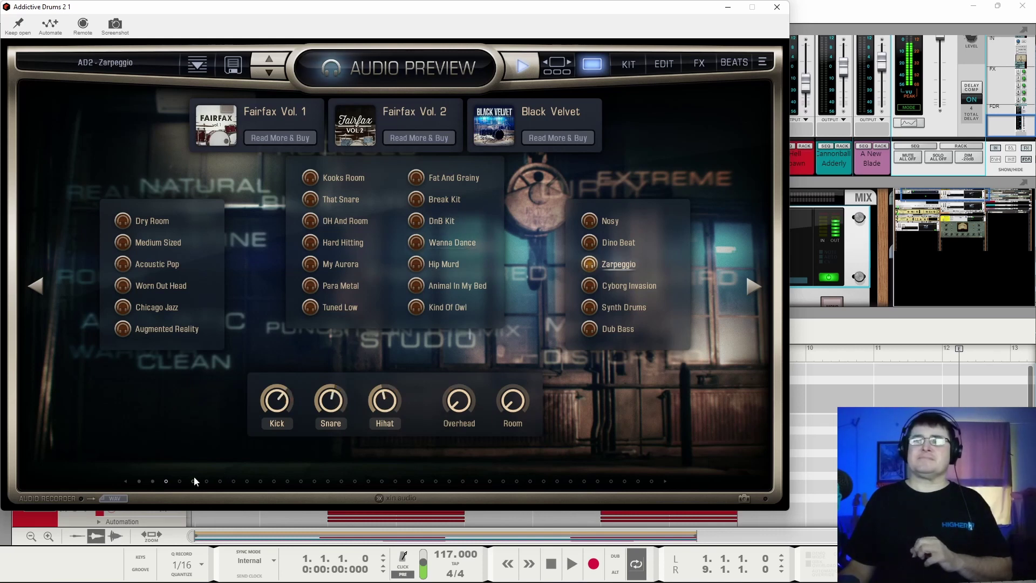
- Show the Fairfax Vol. 2 kit presets, audition Bombay Big, and stop the audio preview
left_click(180, 481)
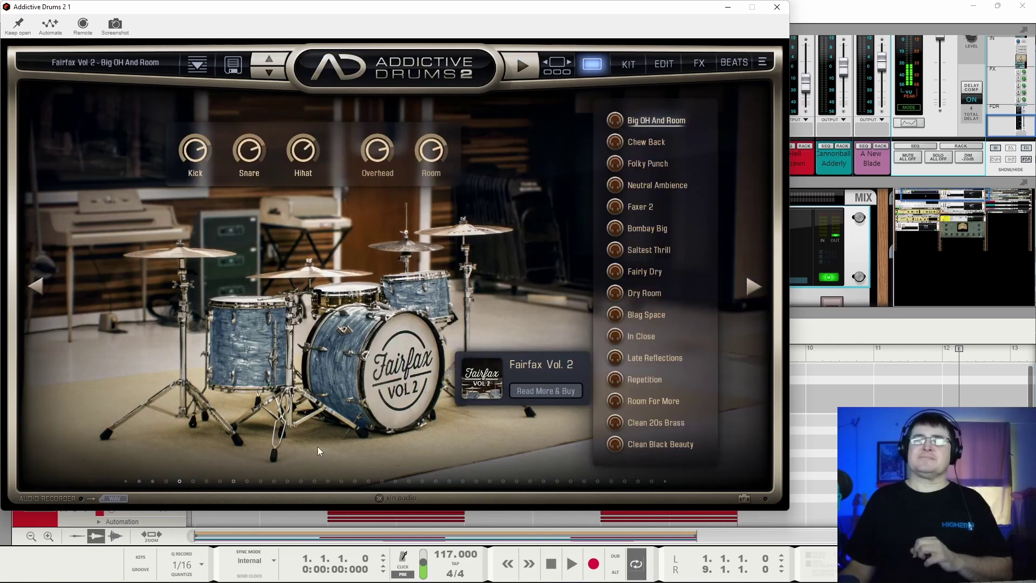
left_click(618, 229)
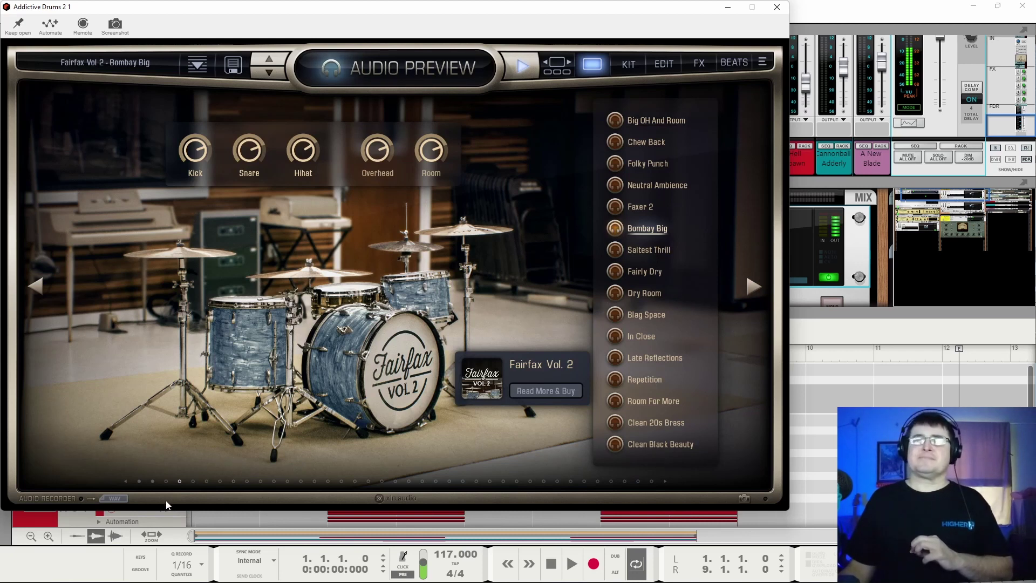
left_click(522, 67)
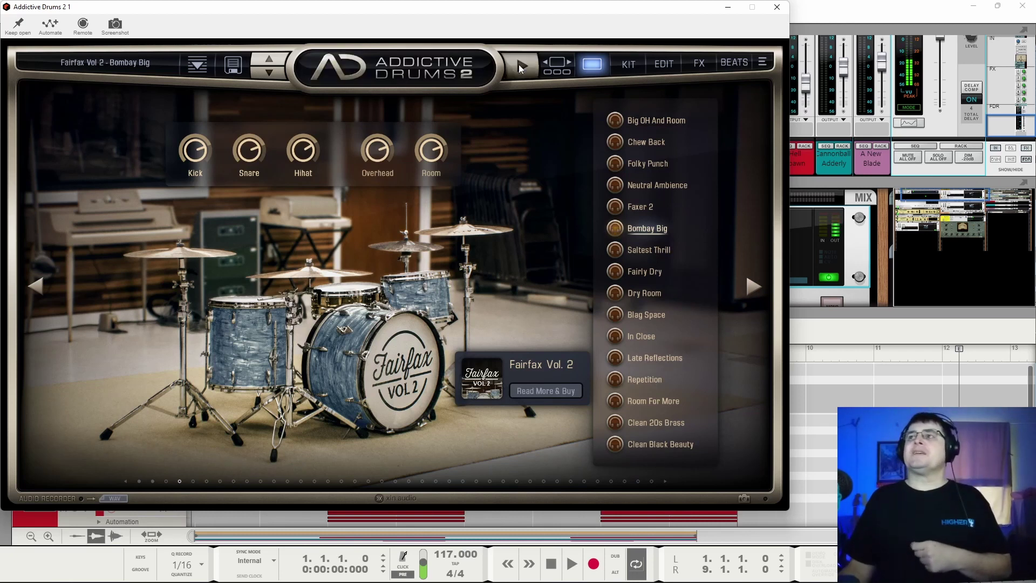
- Browse the ADpak gallery from Fairfax Vol. 1 through Boutique Mallets and Modern Soul and R&B to United Pop
left_click(556, 69)
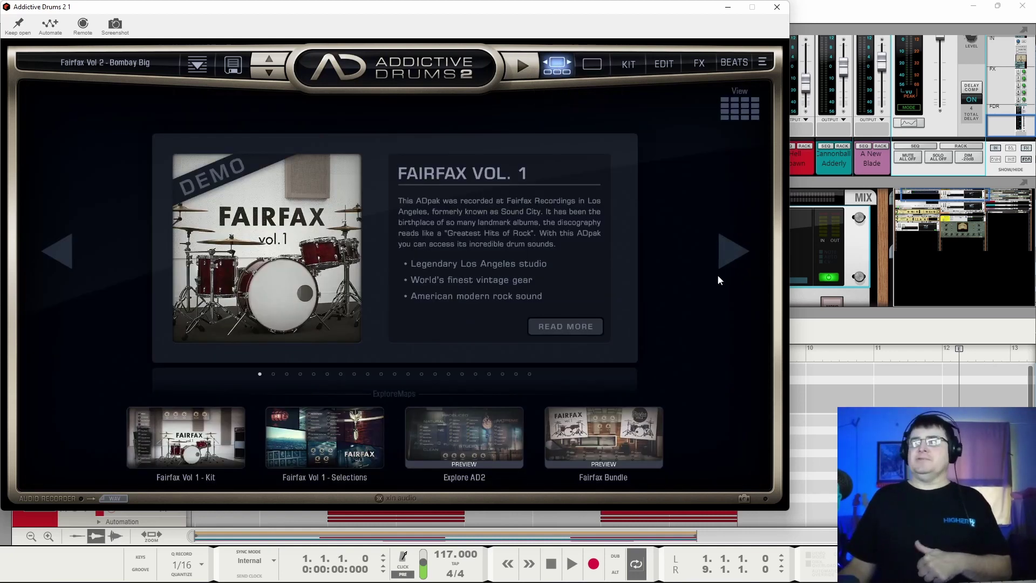
left_click(729, 251)
left_click(729, 252)
left_click(728, 251)
left_click(729, 251)
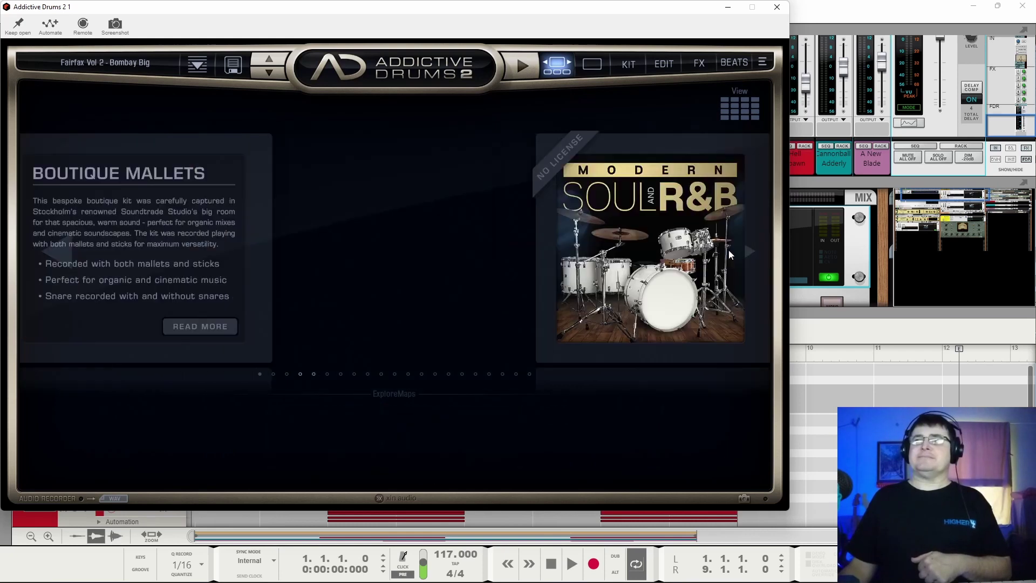
left_click(729, 251)
left_click(729, 252)
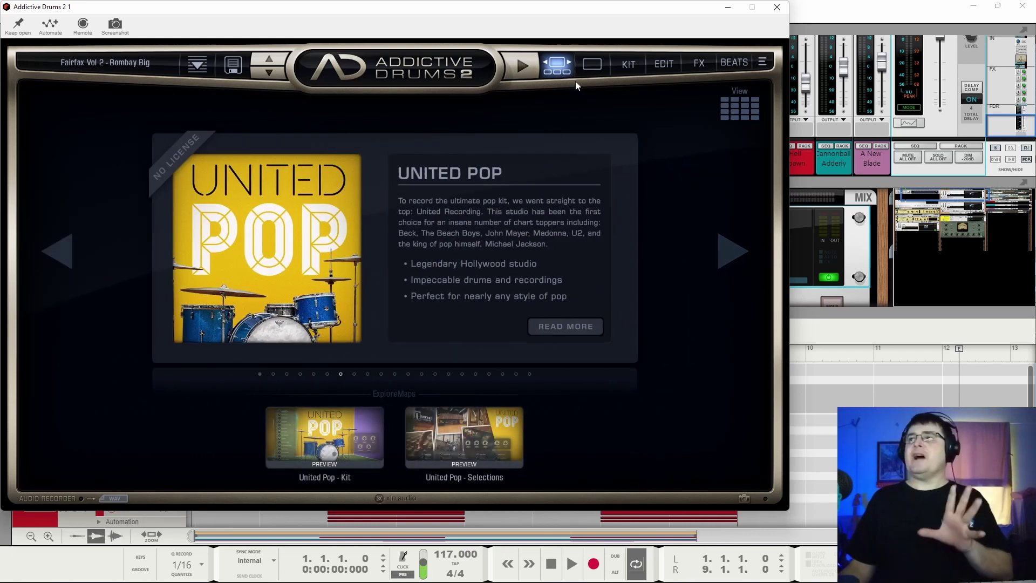
- Glance at the kit page, return to the Fairfax Vol. 1 kit presets, and load Cozy Power
left_click(590, 65)
left_click(627, 65)
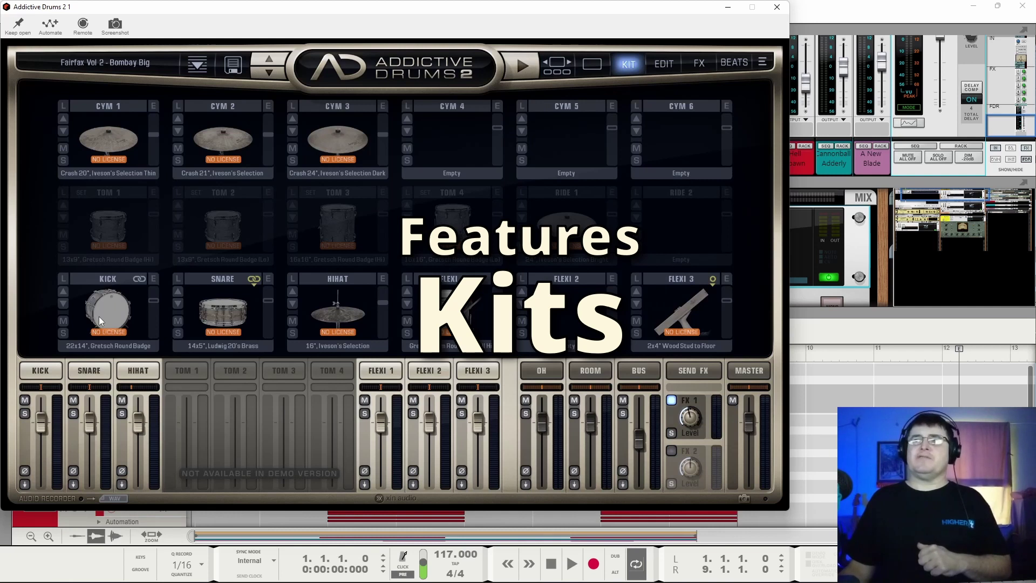
left_click(587, 64)
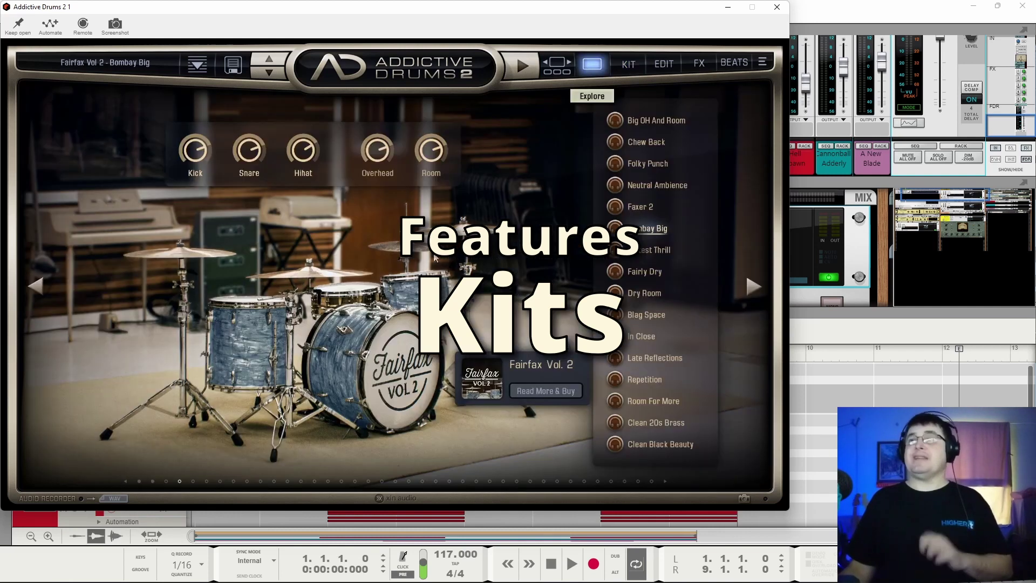
left_click(139, 481)
left_click(133, 246)
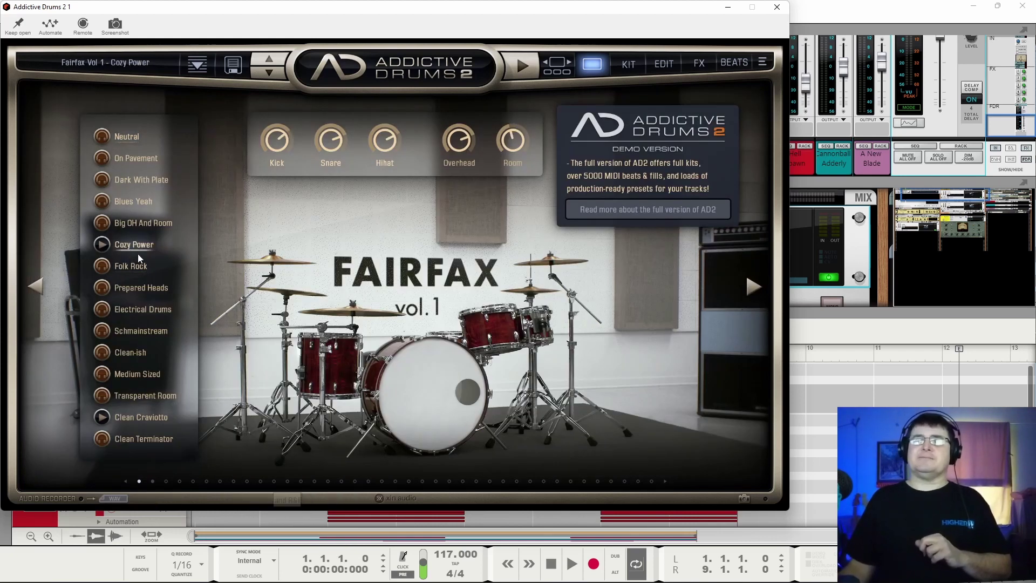
- Show the kit page and audition the kick repeatedly by striking it at different heights on the drum
left_click(626, 65)
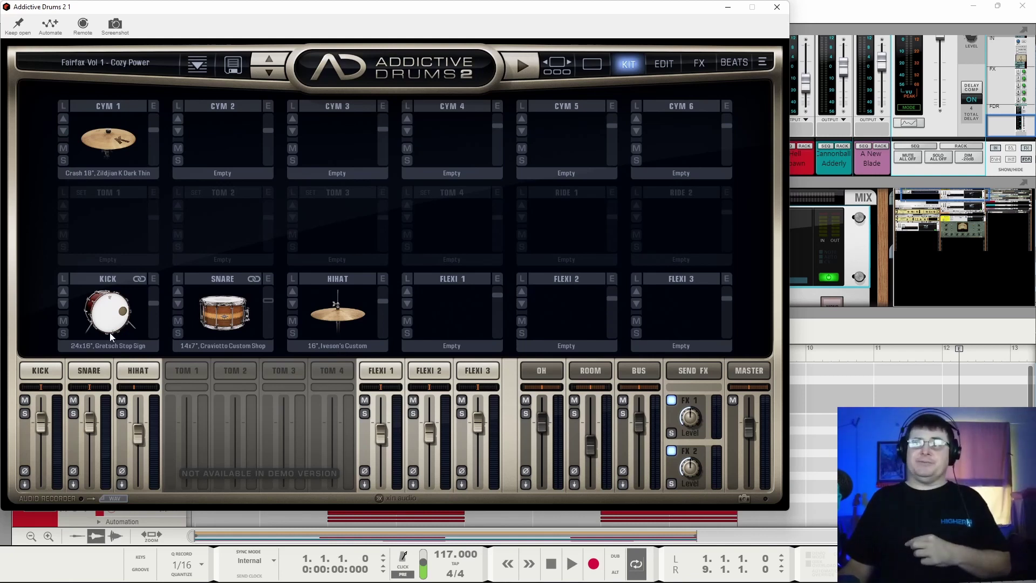
left_click(115, 306)
left_click(116, 294)
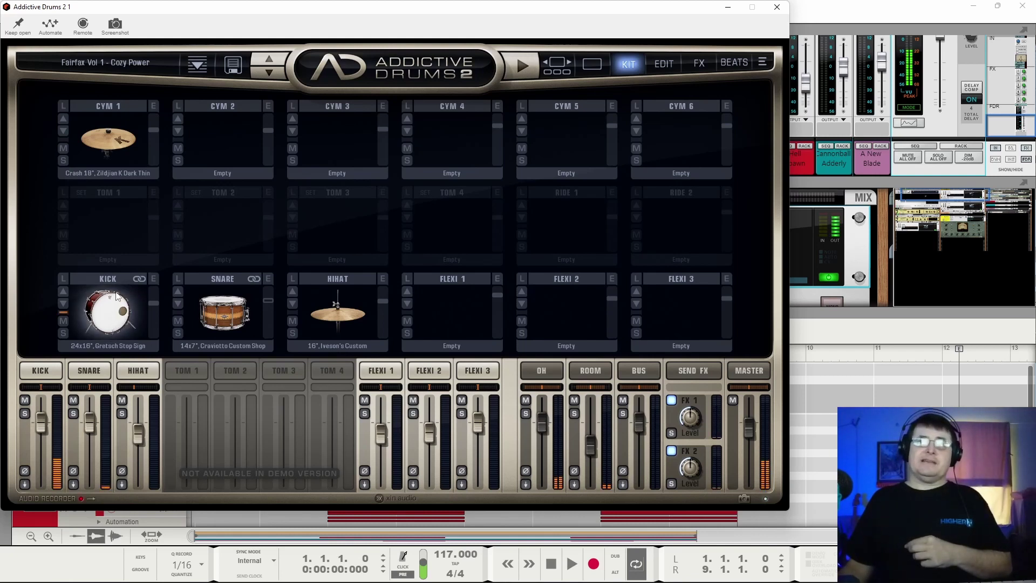
left_click(116, 293)
left_click(116, 293)
left_click(116, 293)
left_click(116, 293)
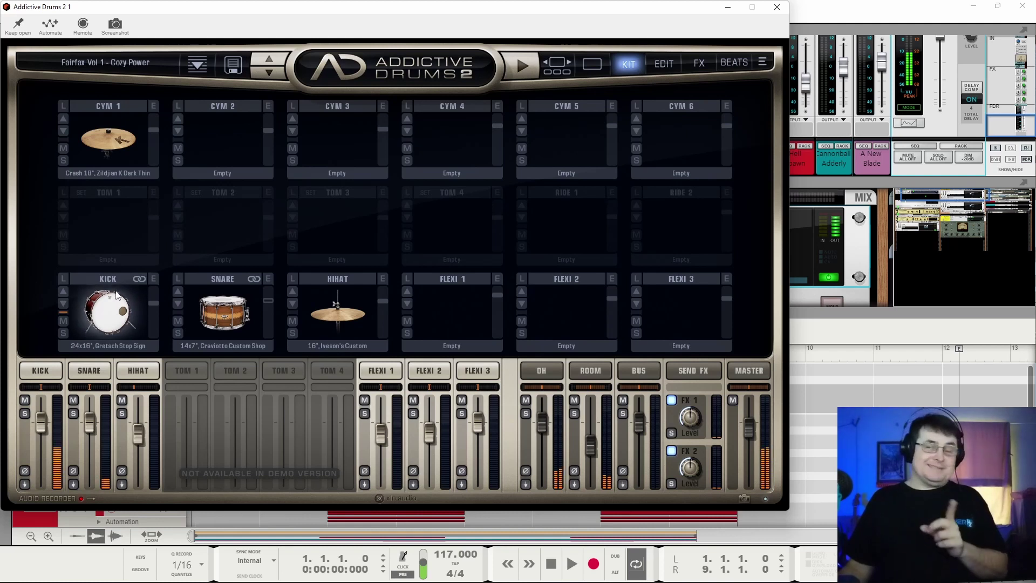
left_click(117, 298)
left_click(116, 308)
left_click(114, 327)
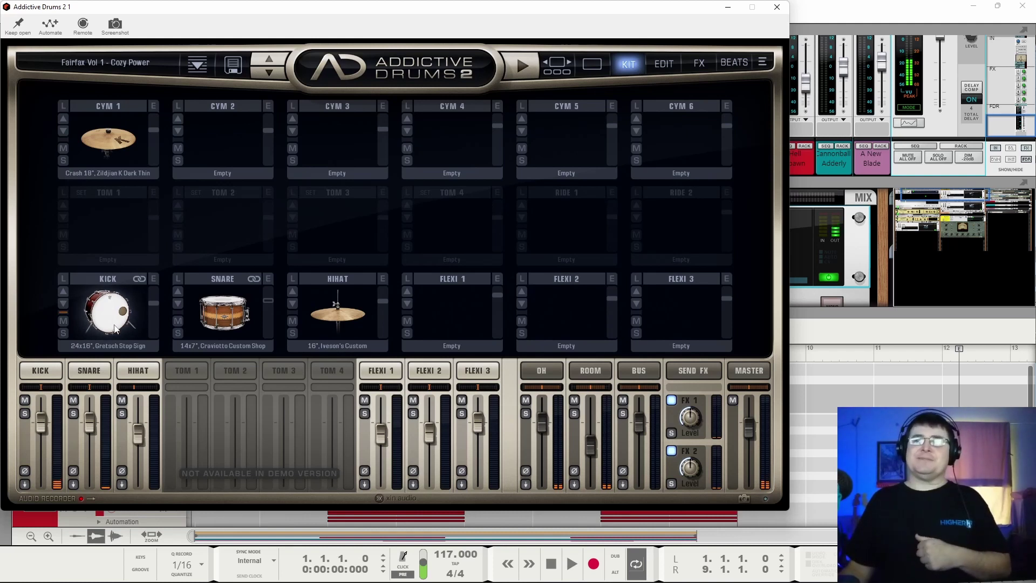
left_click(115, 334)
left_click(115, 337)
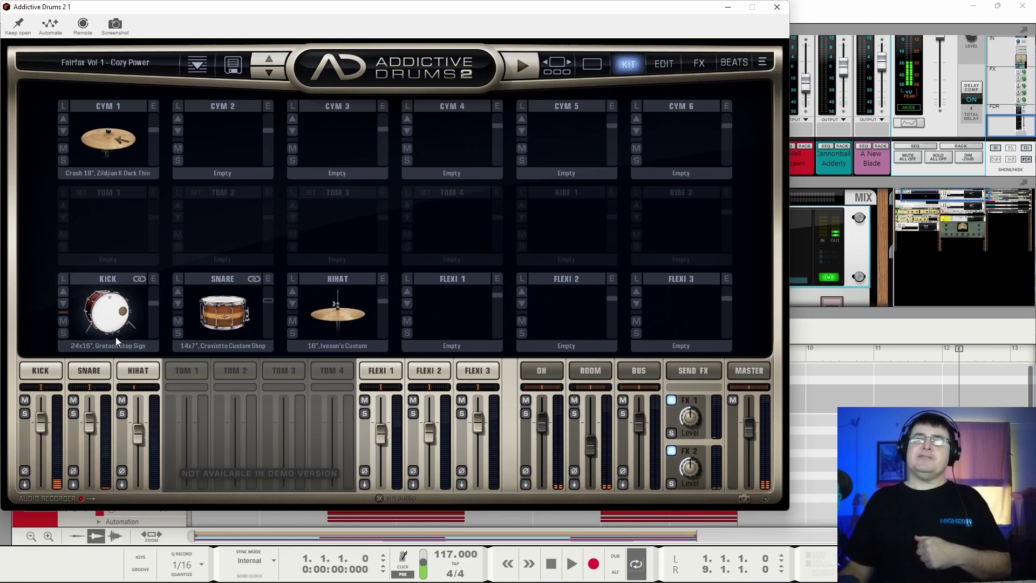
left_click(118, 324)
left_click(119, 312)
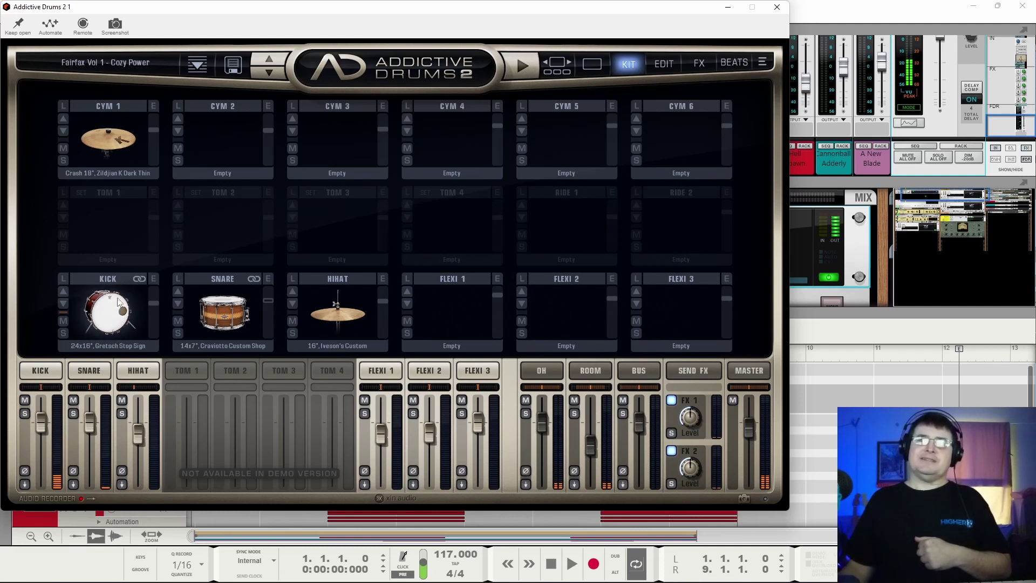
left_click(119, 309)
left_click(118, 307)
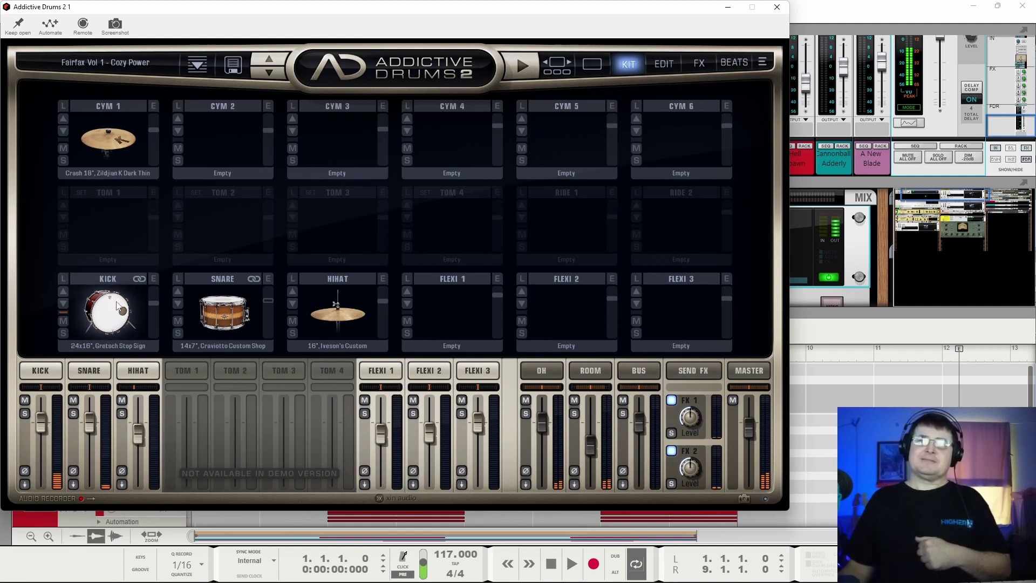
left_click(115, 336)
left_click(115, 321)
left_click(116, 301)
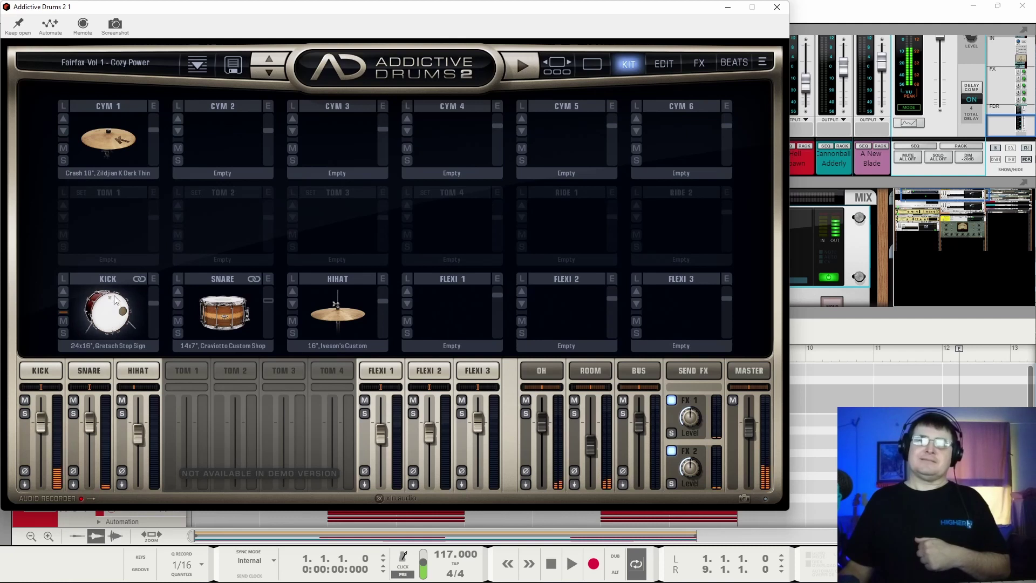
left_click(116, 297)
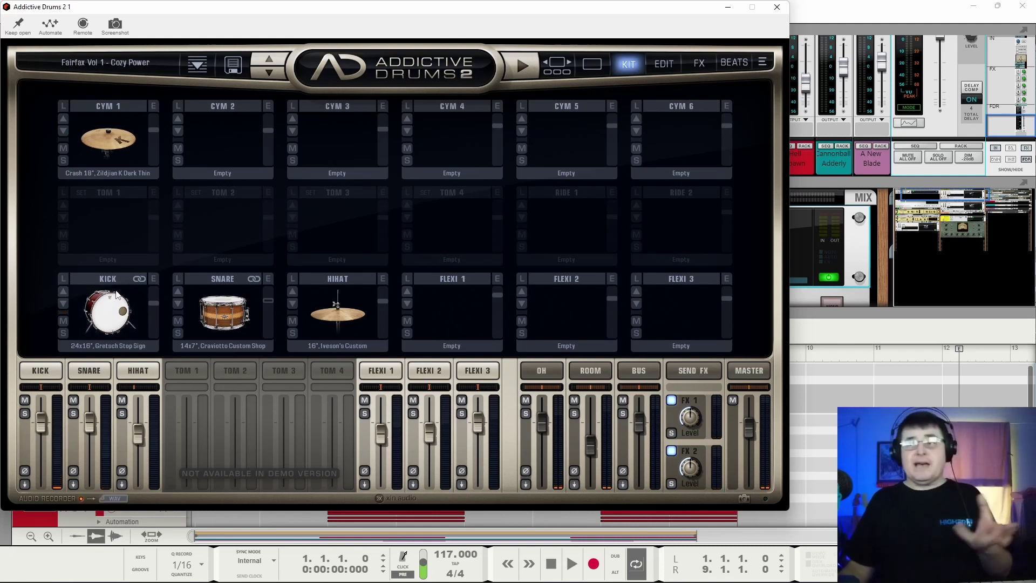
- Show the kick's kitpiece browser, its linking to the snare and its edit settings, and return to the kit page
left_click(64, 281)
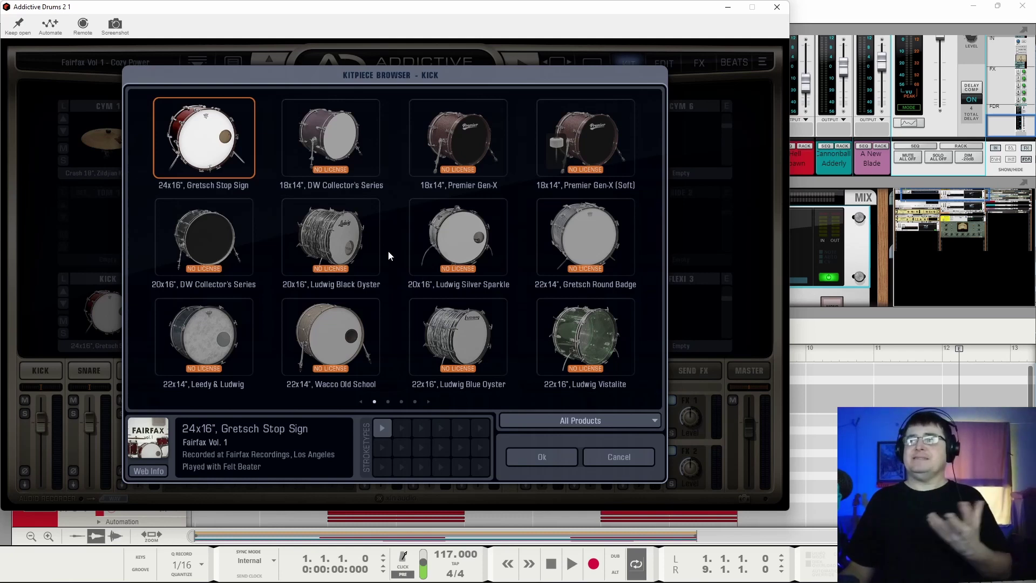
left_click(619, 460)
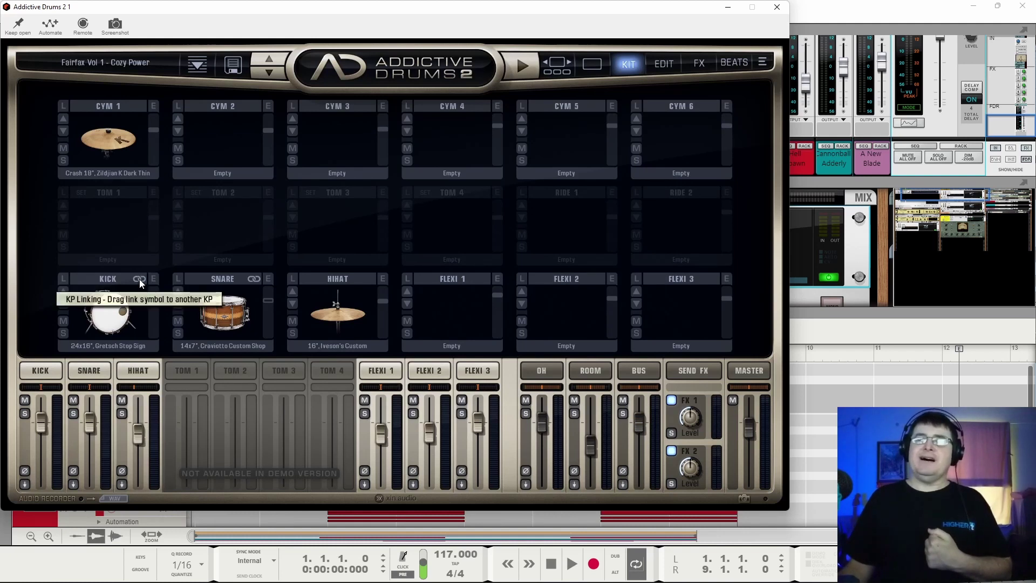
left_click_drag(139, 279, 221, 283)
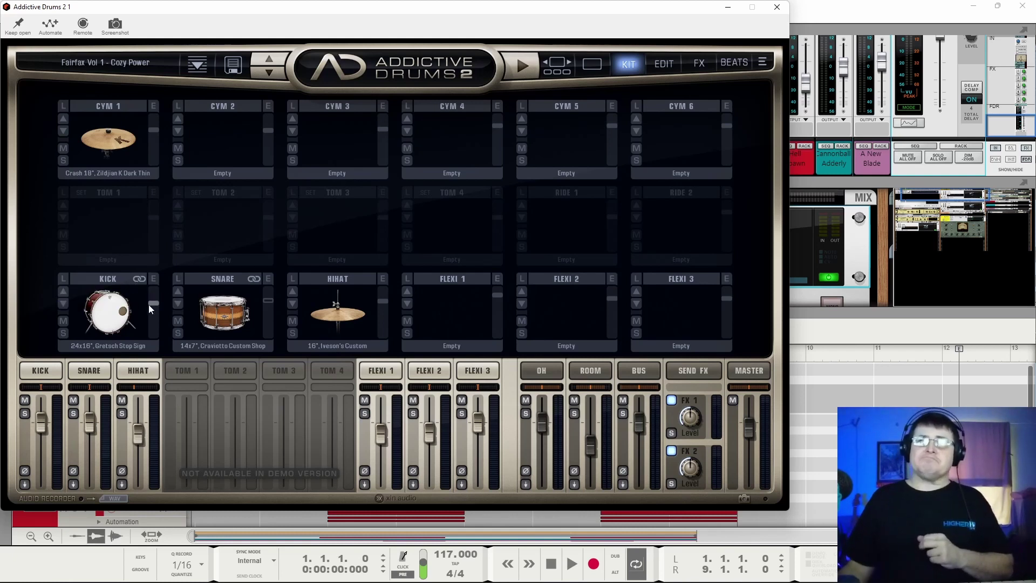
left_click(154, 279)
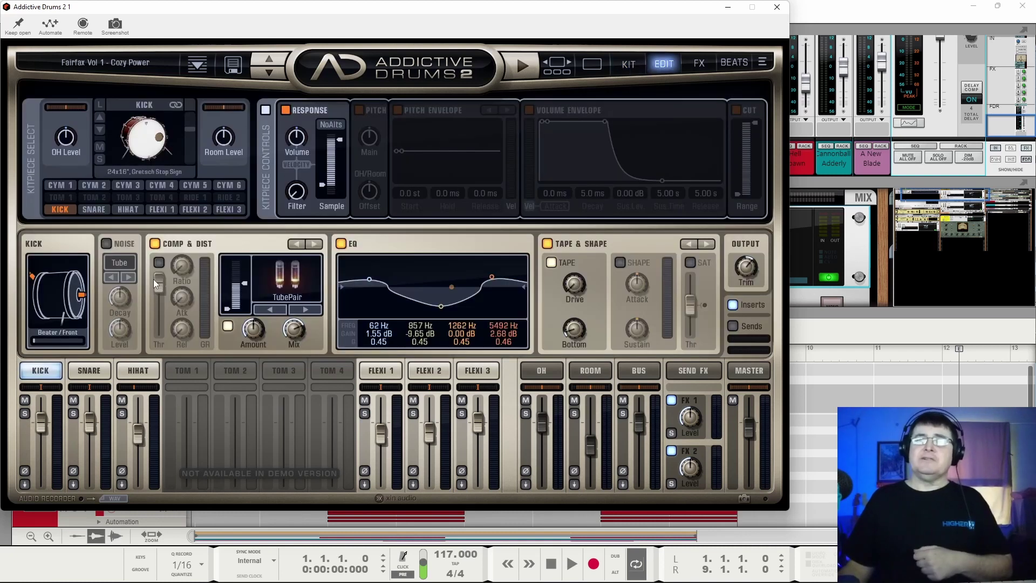
left_click(634, 64)
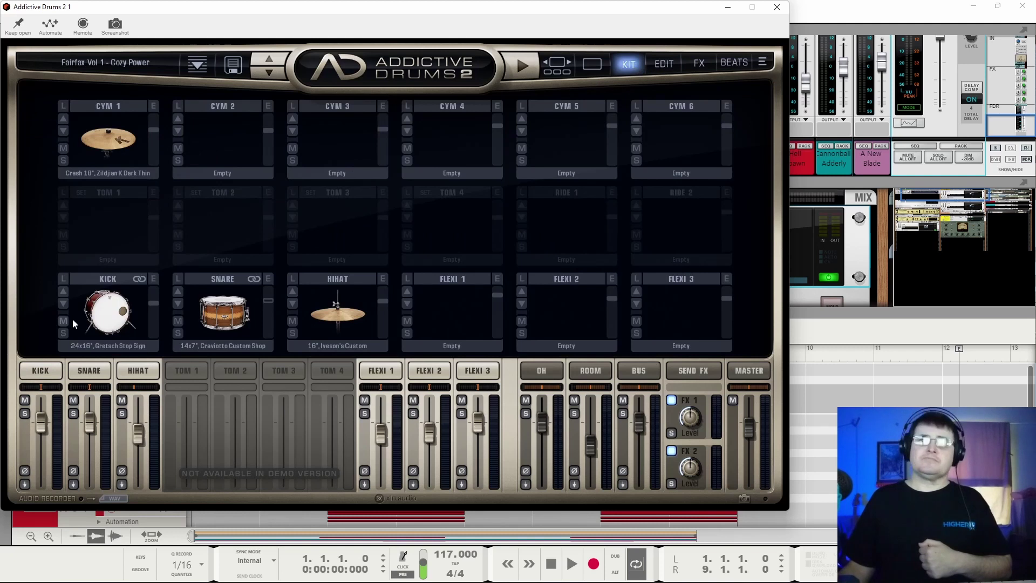
- Cycle the kick slot between Empty and the 24x16" Gretsch Stop Sign, ending with the Gretsch kick restored
left_click(63, 292)
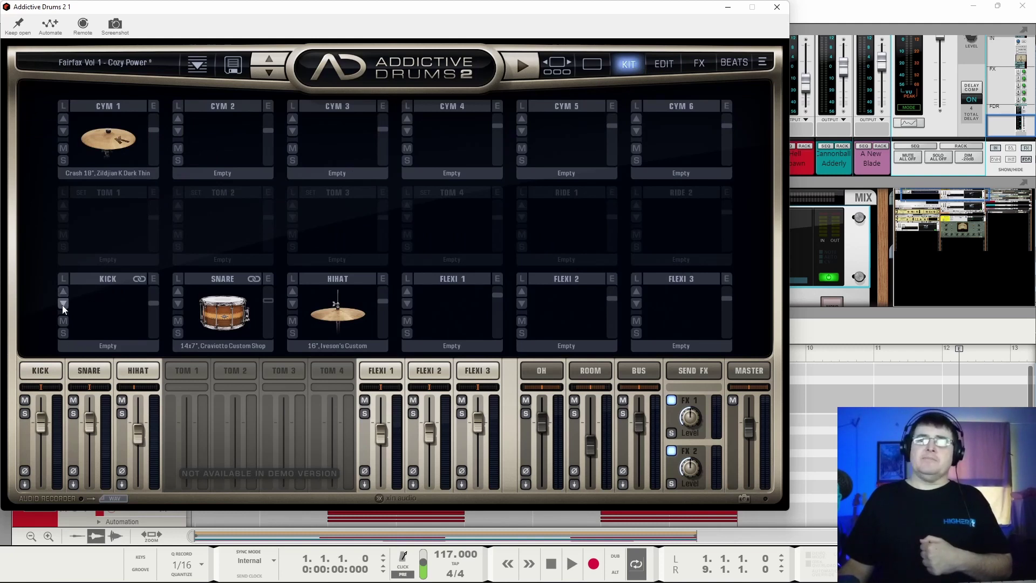
left_click(63, 304)
left_click(62, 304)
left_click(63, 292)
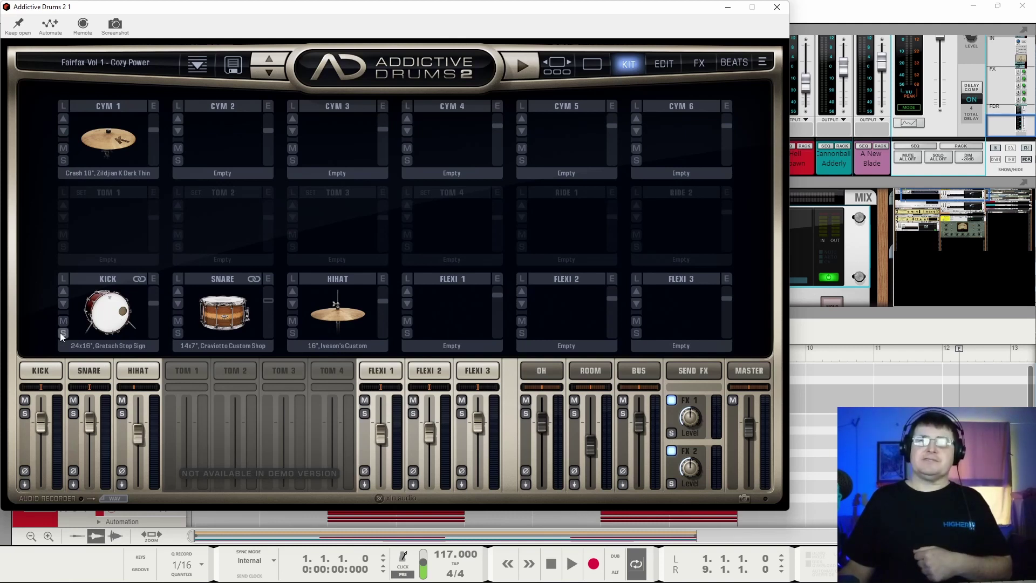
left_click(94, 346)
left_click(110, 355)
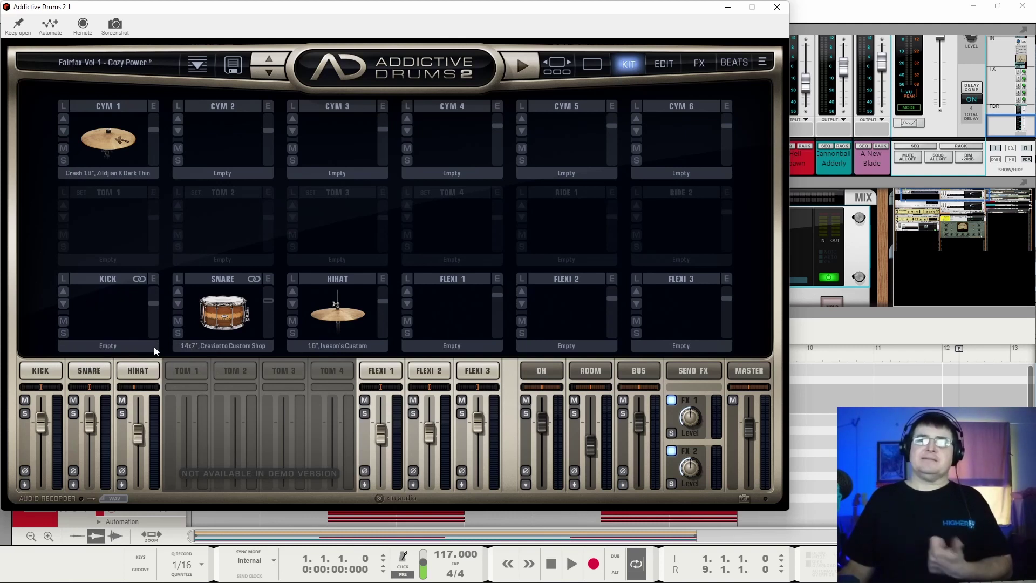
left_click(113, 346)
left_click(129, 369)
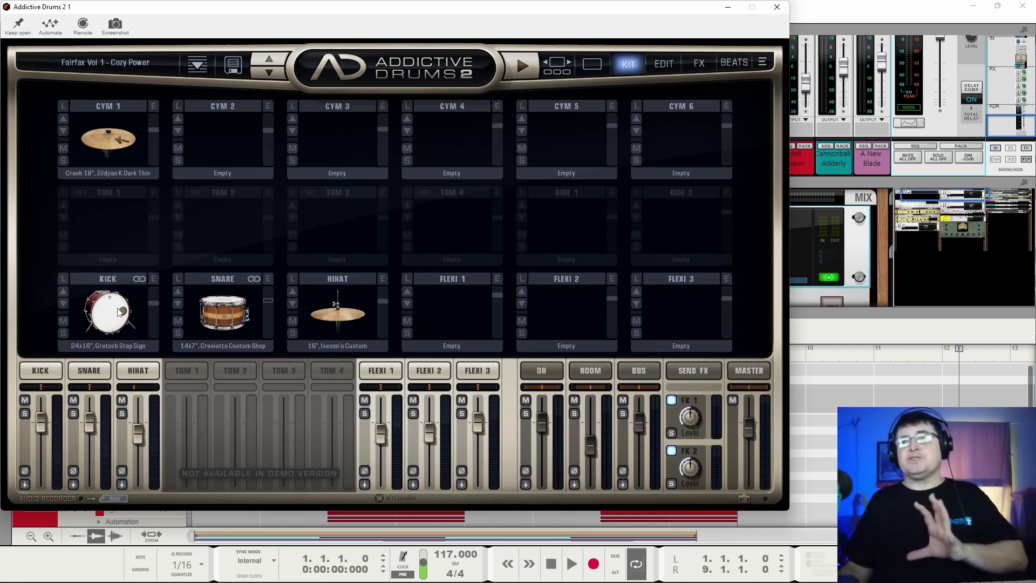
- Audition the kick, snare, hi-hat and crash cymbal of the loaded kit, striking the hi-hat again at different heights
left_click(119, 312)
left_click(119, 312)
left_click(119, 312)
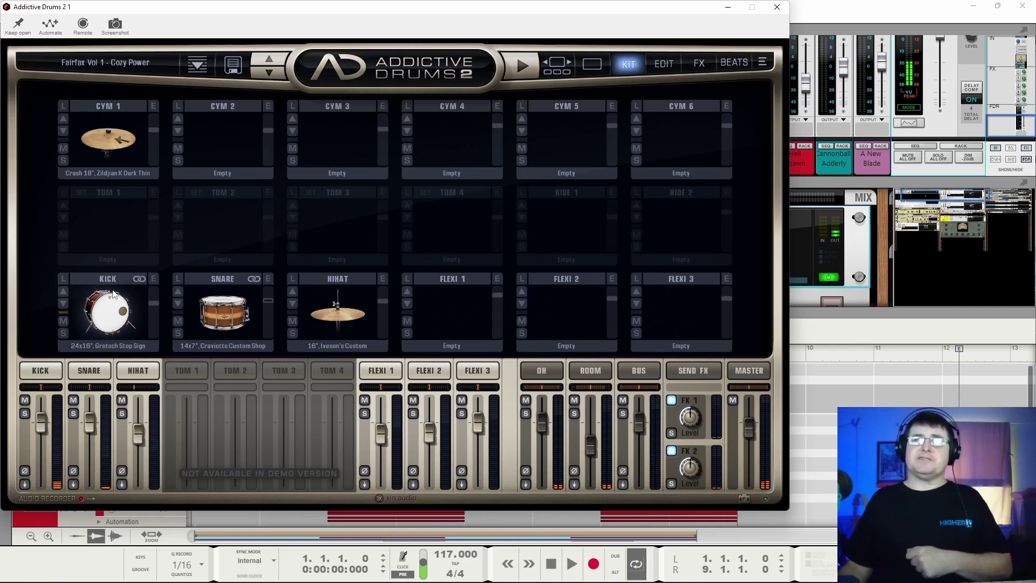
left_click(119, 312)
left_click(235, 332)
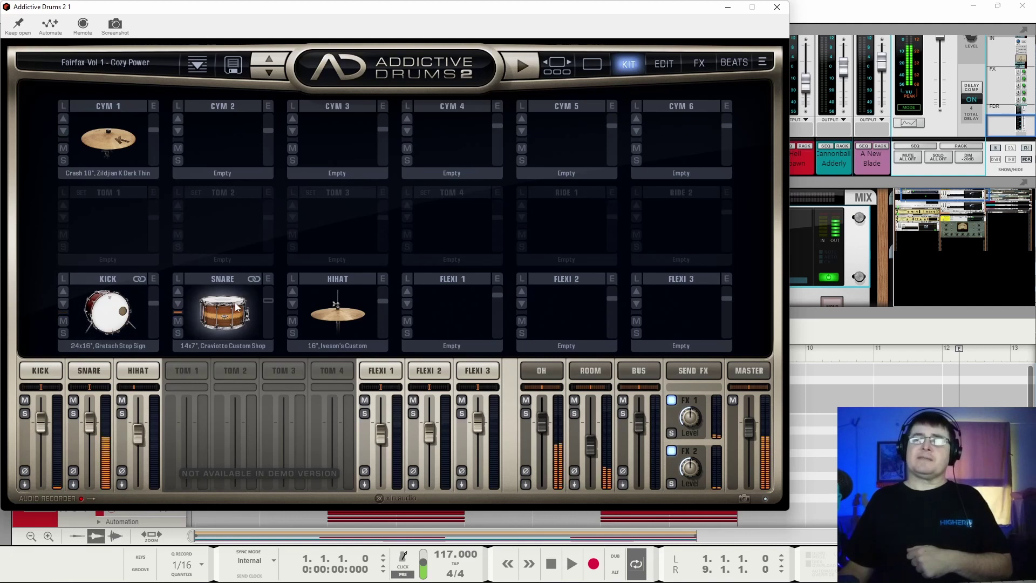
left_click(334, 292)
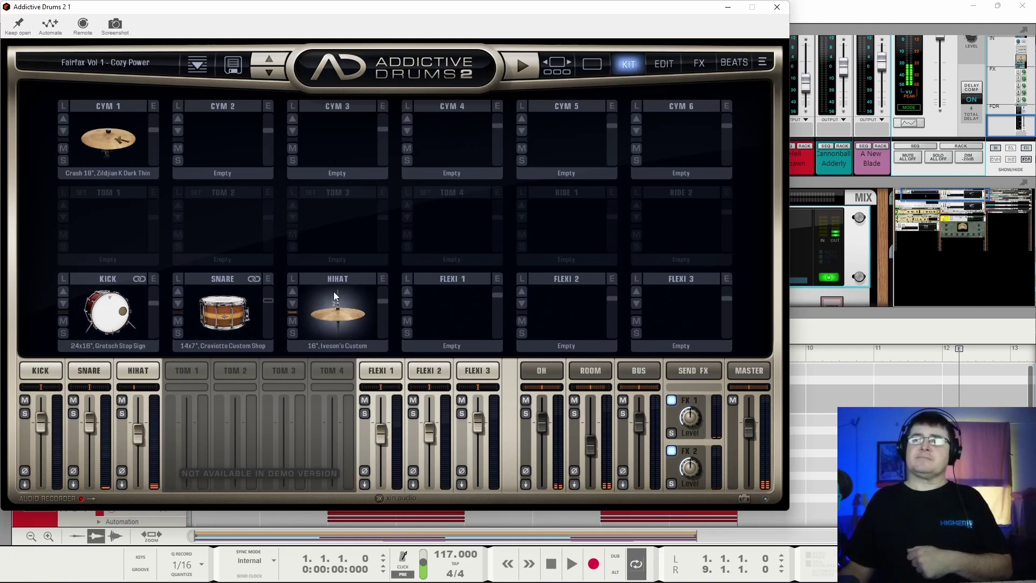
left_click(94, 163)
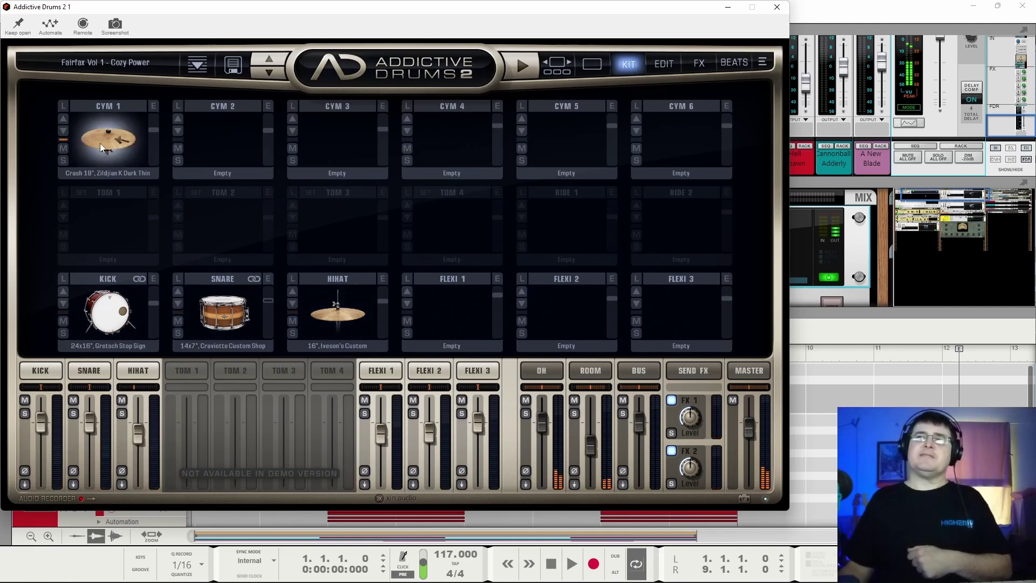
left_click(106, 119)
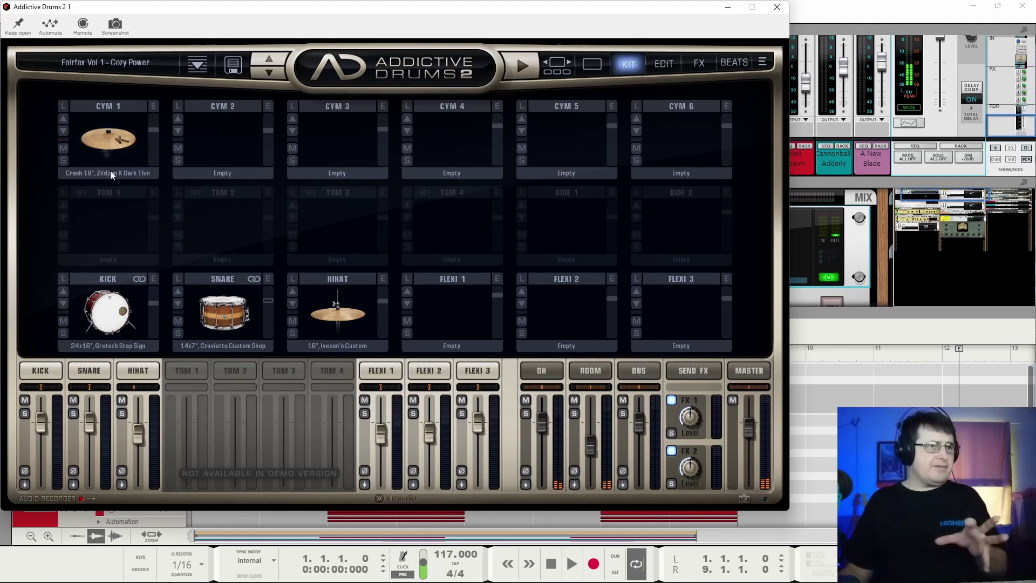
left_click(341, 324)
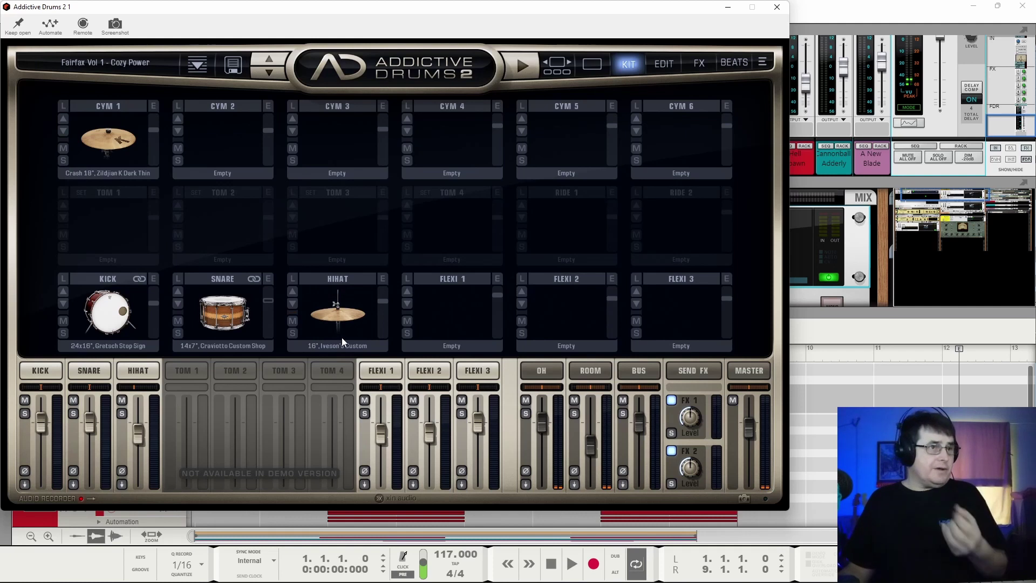
left_click(342, 331)
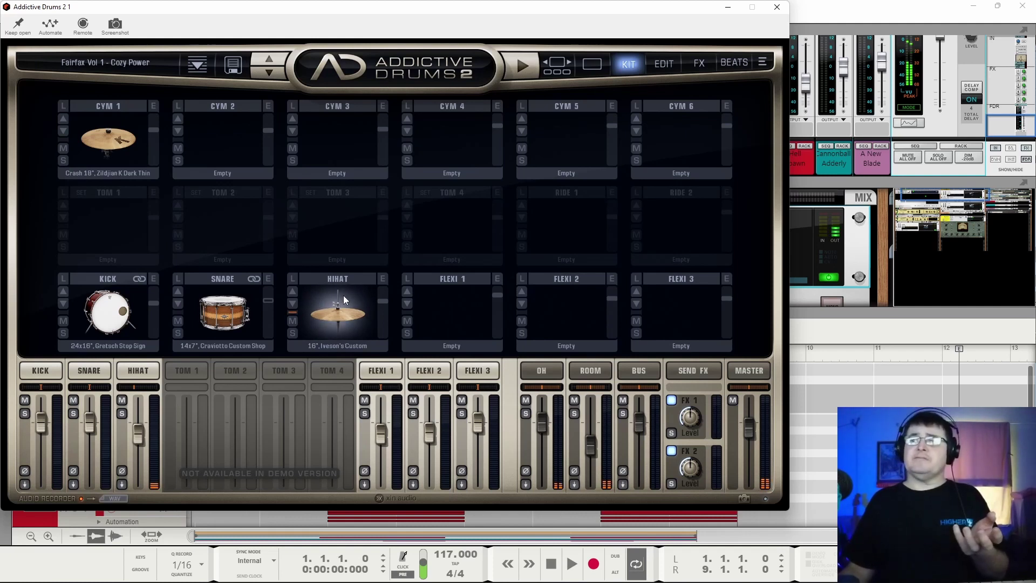
- Compare softer and harder kick hits by auditioning the drum at its lower and upper areas
left_click(110, 334)
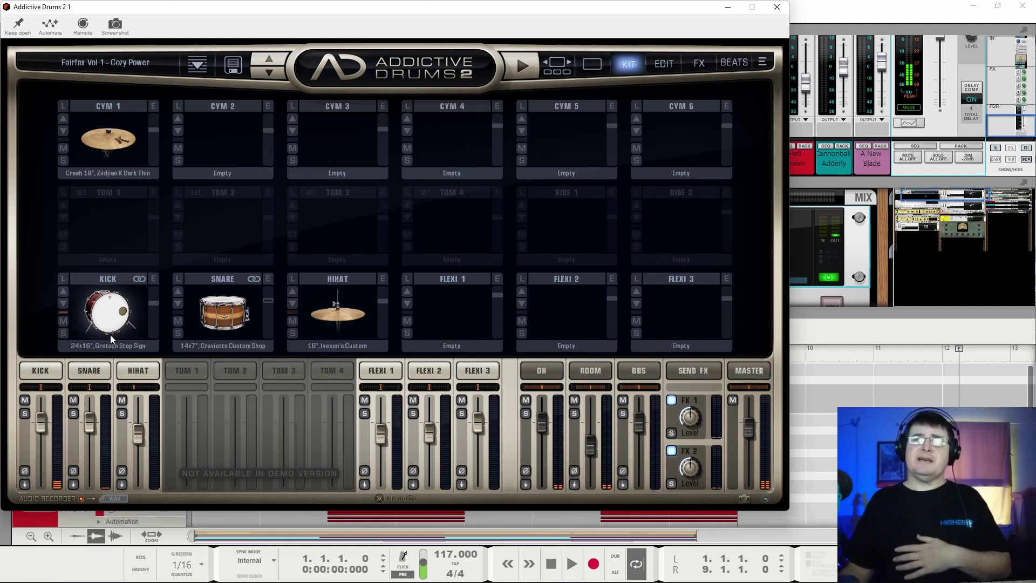
left_click(113, 300)
left_click(115, 296)
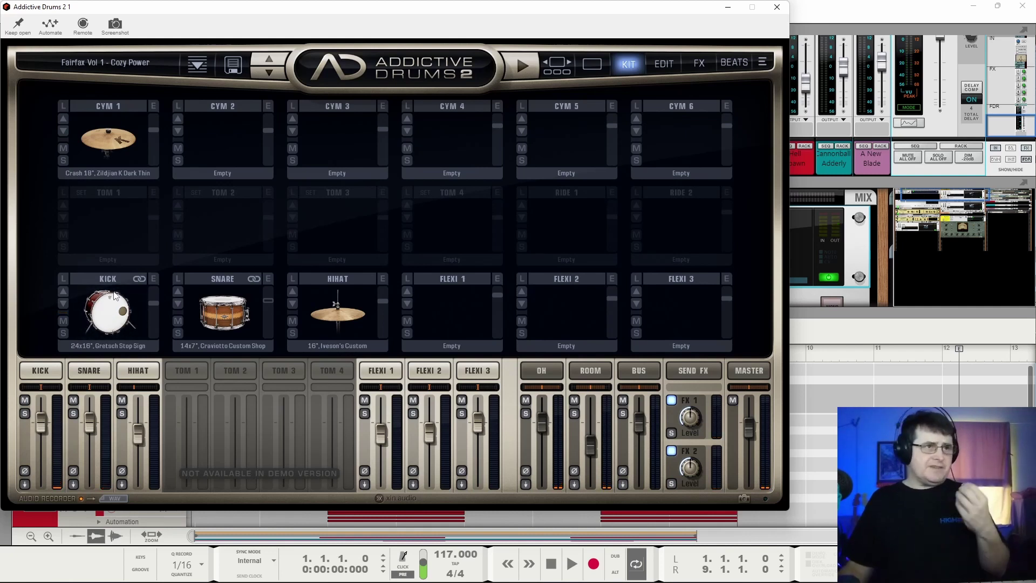
left_click(114, 296)
left_click(110, 316)
left_click(105, 333)
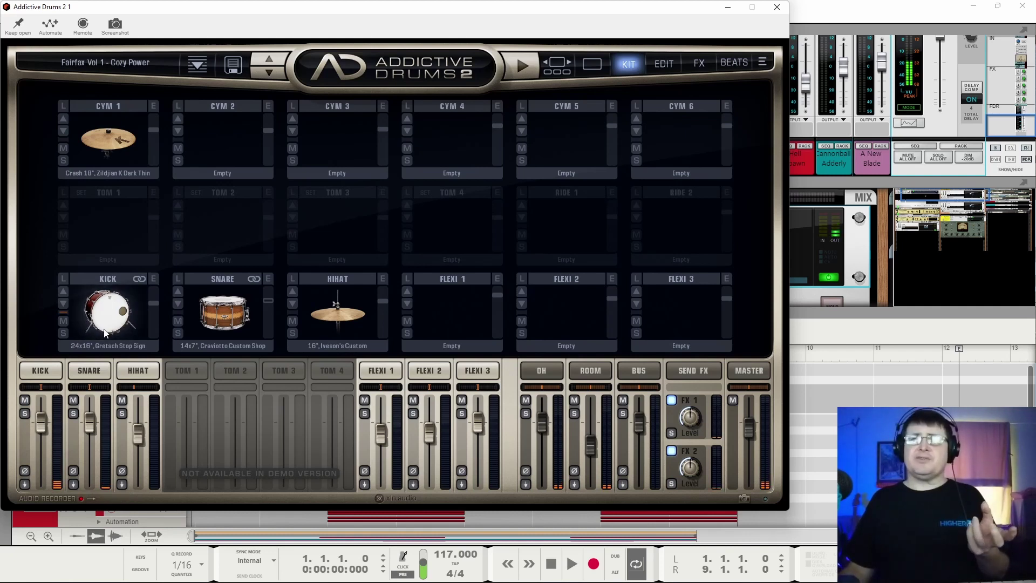
left_click(106, 332)
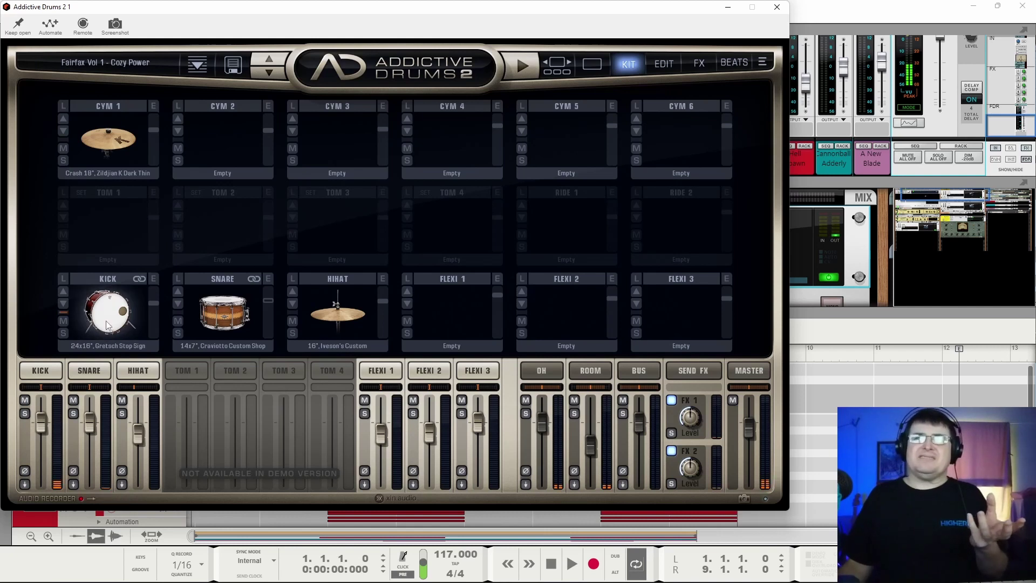
left_click(120, 298)
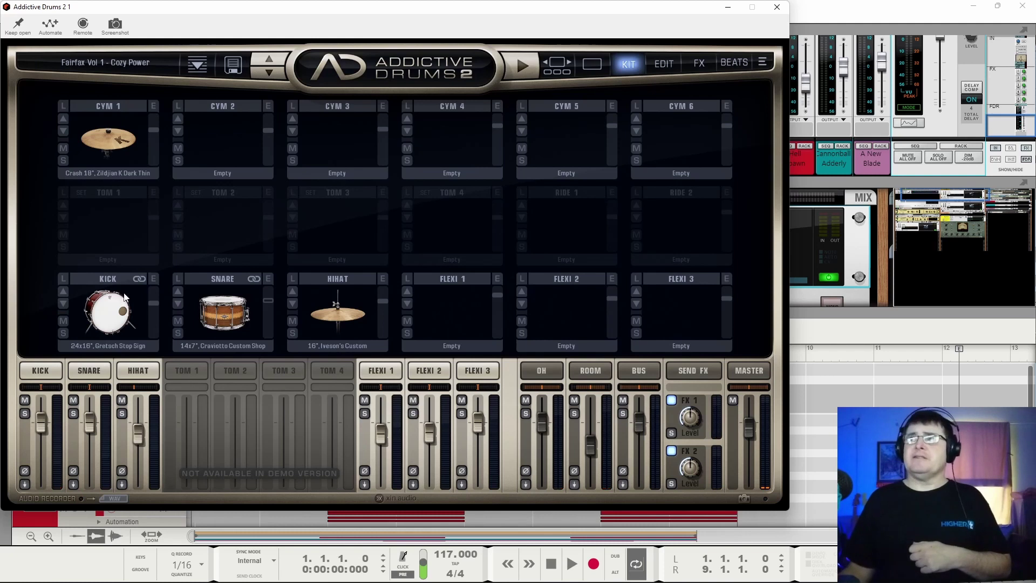
- Show the edit page and compare the kick, snare and hi-hat channel settings, ending on the kick
left_click(663, 64)
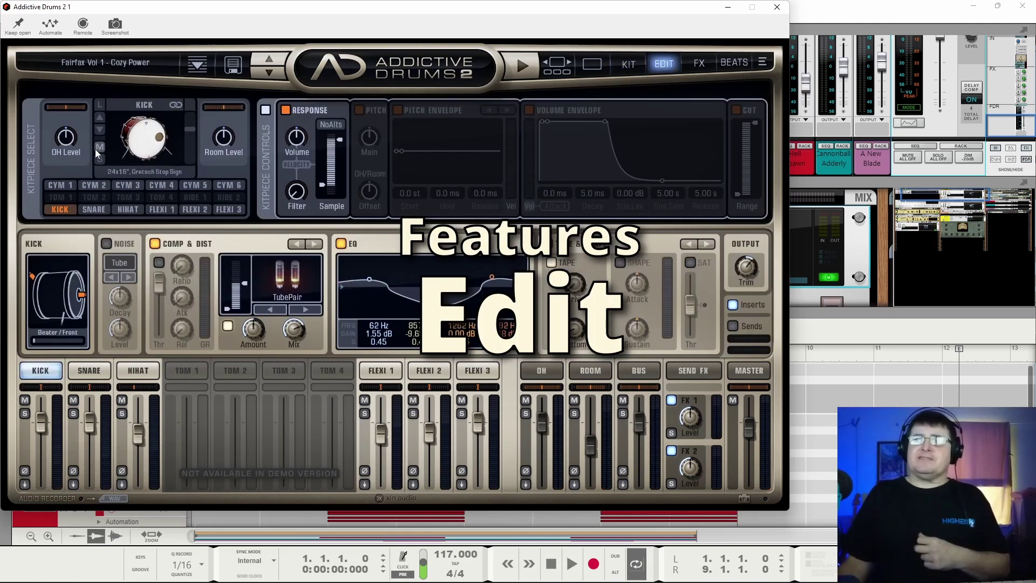
left_click(89, 370)
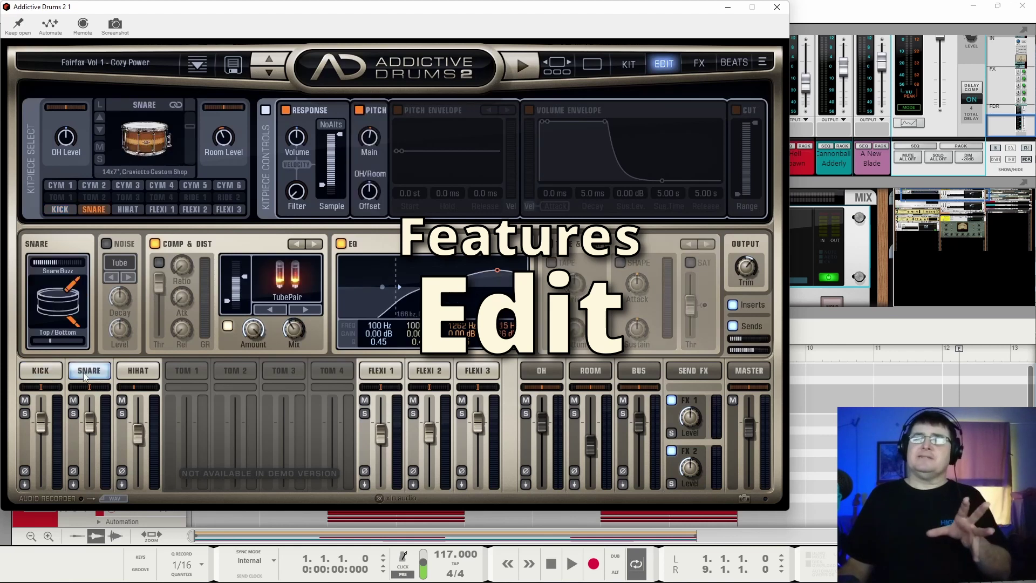
left_click(139, 370)
left_click(40, 370)
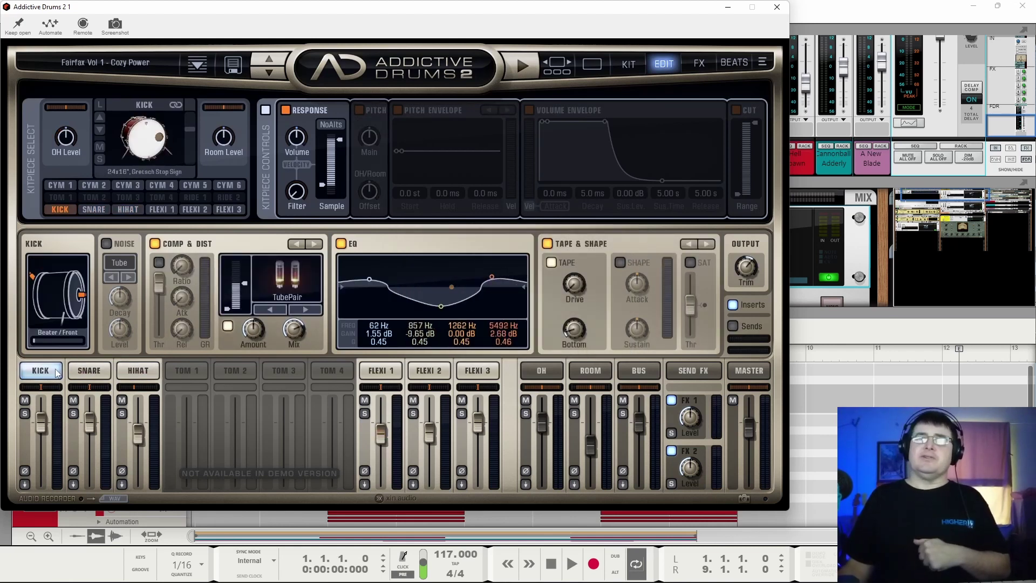
left_click(86, 372)
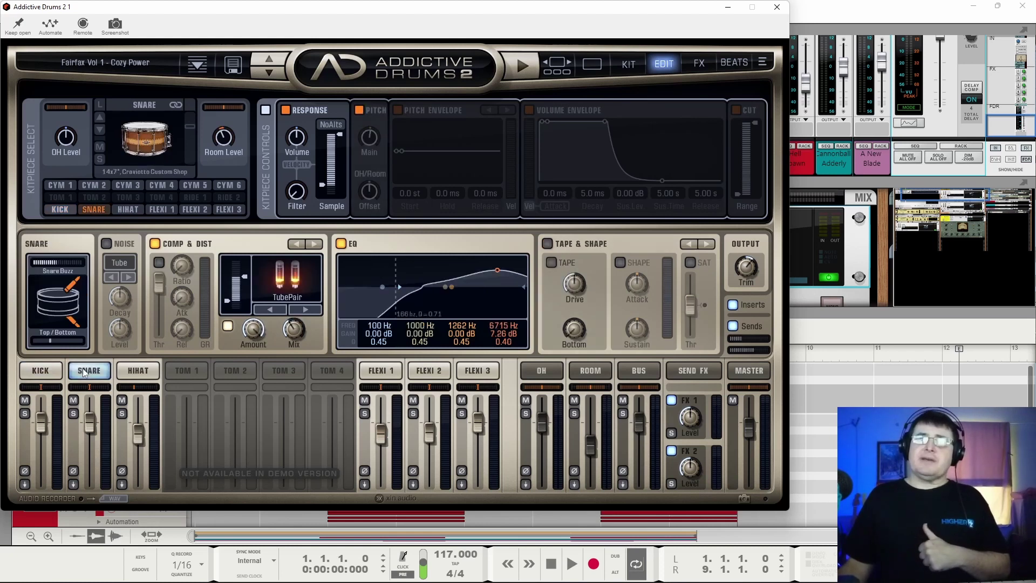
left_click(44, 370)
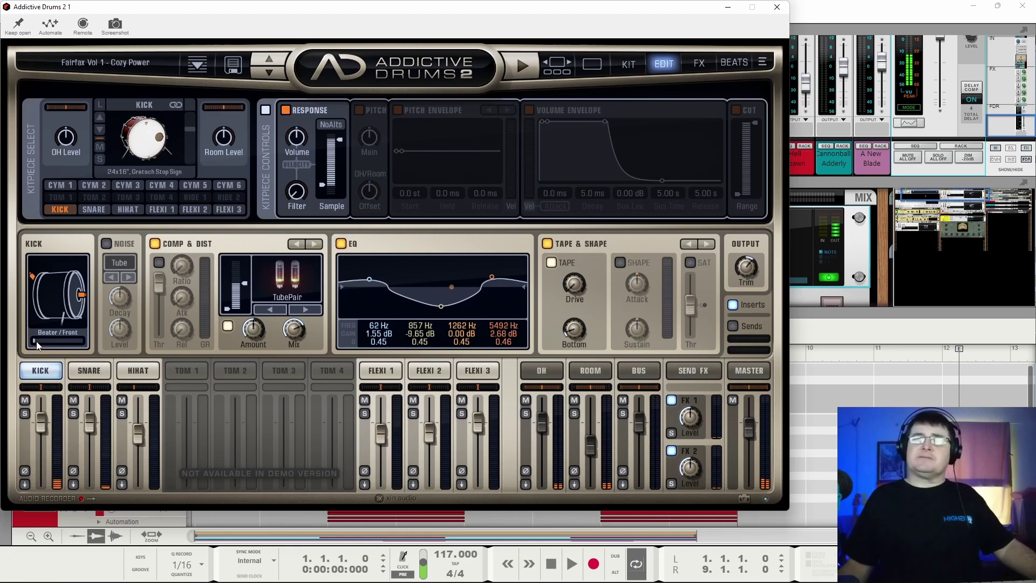
- Audition the kick with the Beater/Front blend at -93% and at 0%, then return the blend to the beater end
left_click(155, 155)
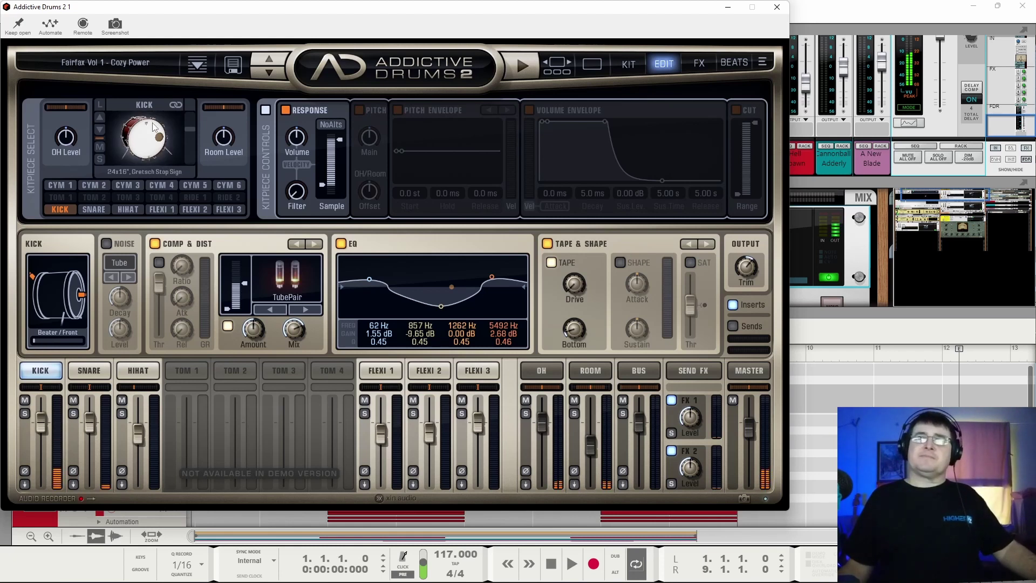
left_click(63, 340)
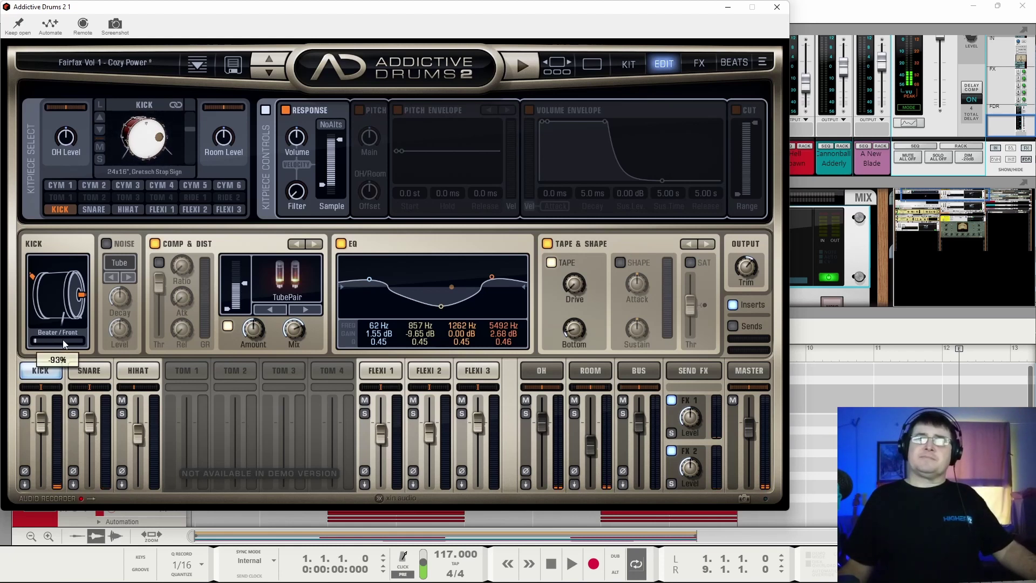
left_click(143, 162)
left_click(144, 163)
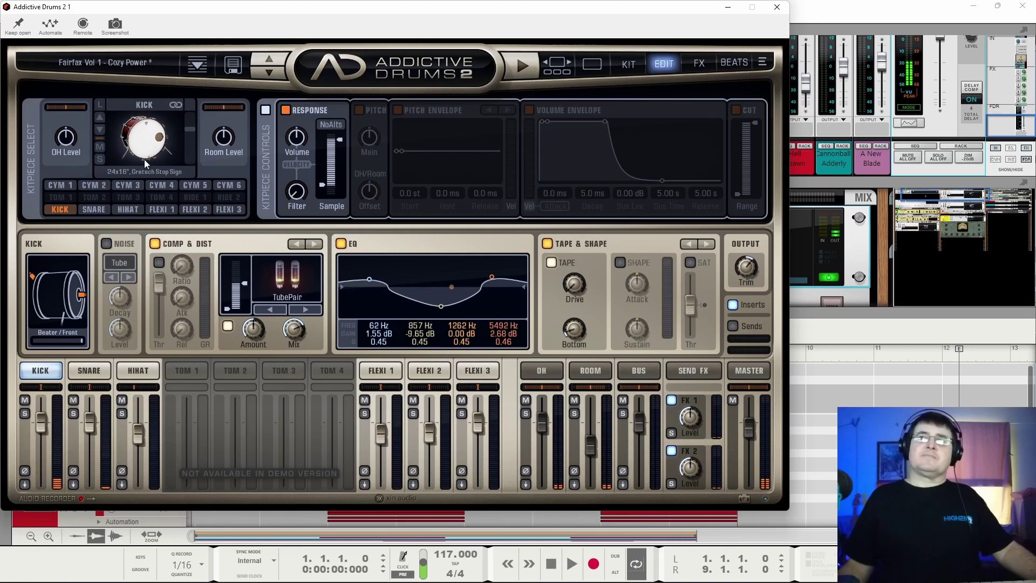
left_click(145, 163)
left_click(53, 341)
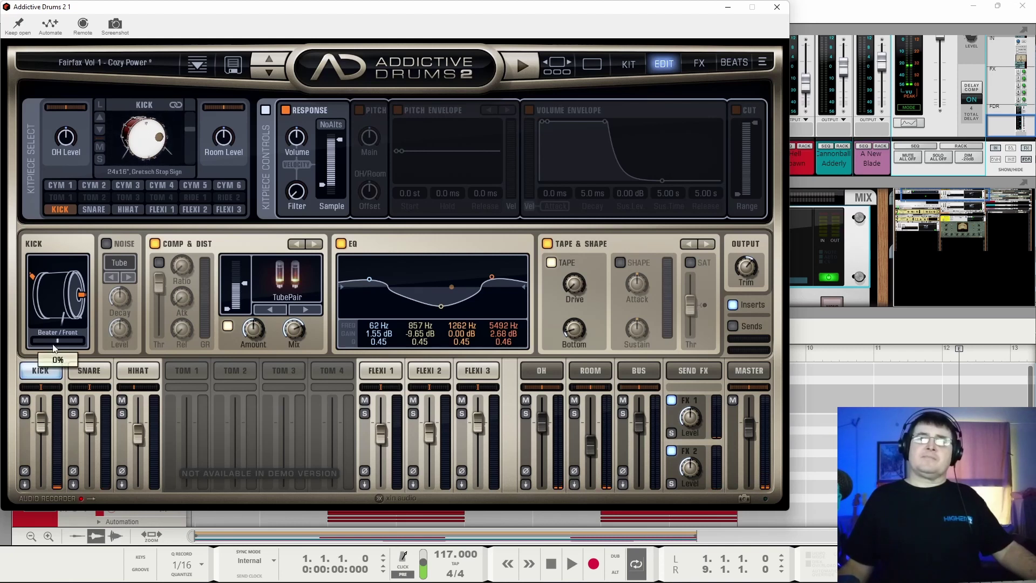
left_click(145, 163)
left_click(147, 125)
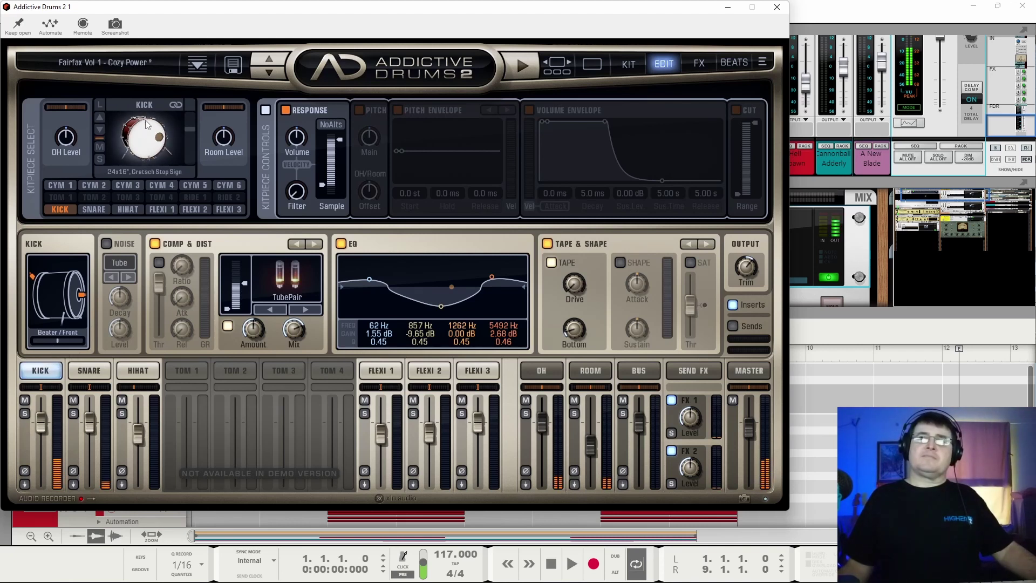
left_click(147, 125)
left_click_drag(57, 339, 32, 345)
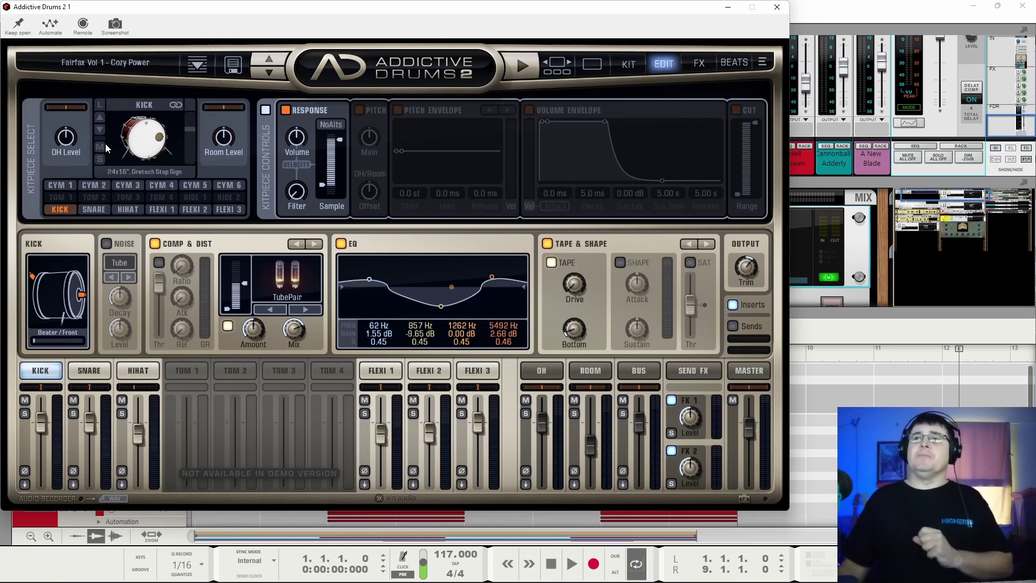
- Show the snare and CYM 1 in the kitpiece selection, then return to the kick
left_click(100, 207)
left_click(68, 184)
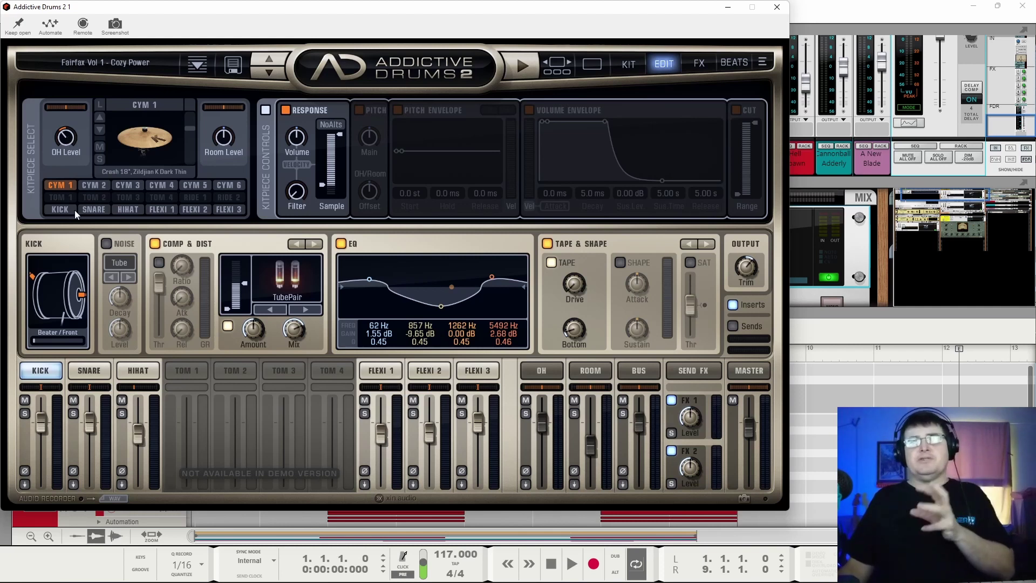
left_click(60, 211)
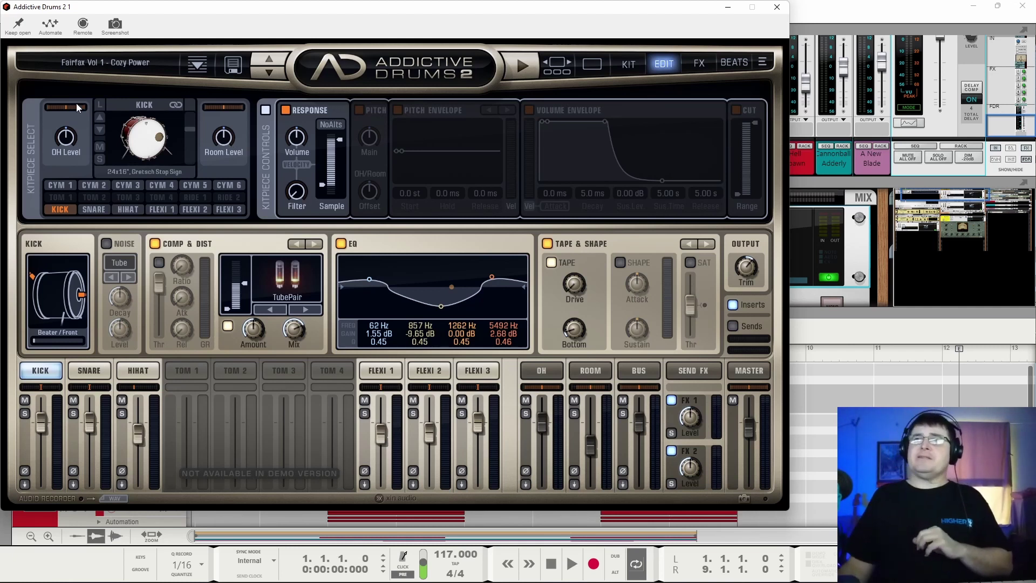
- Try panning the kick's overhead signal to >58, compare it with the kick channel's pan, and return the overhead pan to centre
left_click_drag(67, 108, 88, 112)
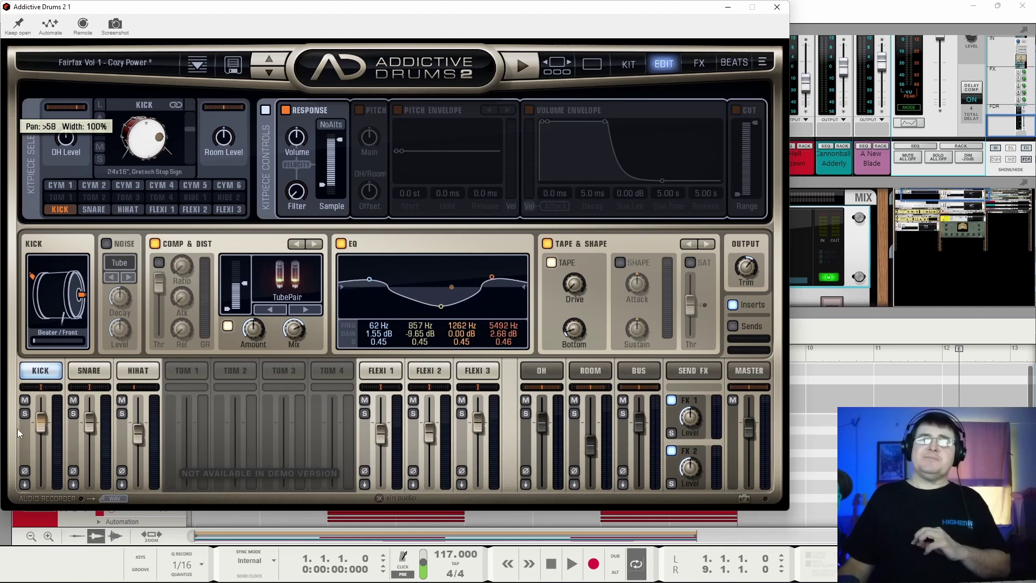
left_click_drag(43, 389, 47, 393)
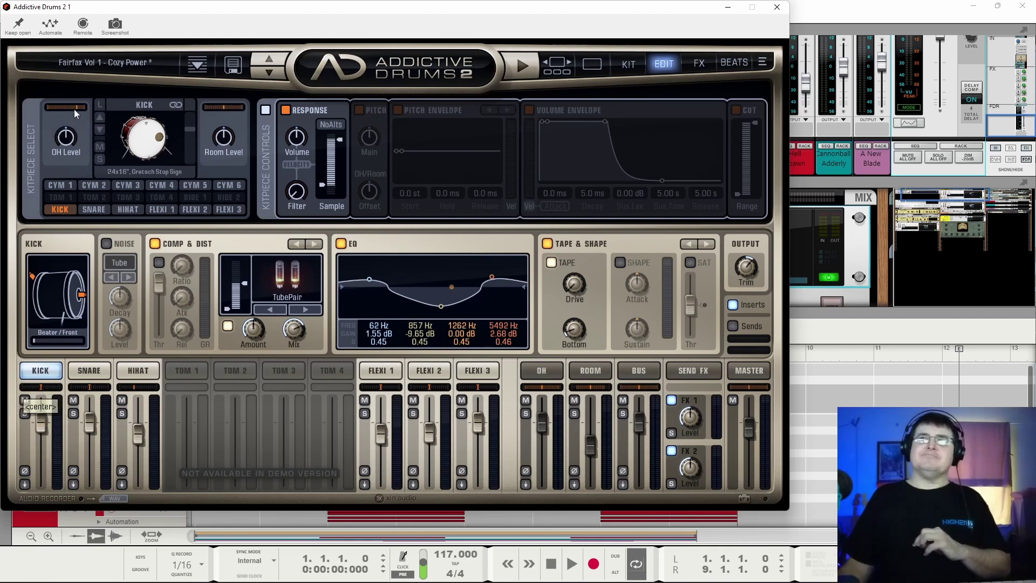
mouse_move(65, 115)
left_click_drag(63, 109, 54, 108)
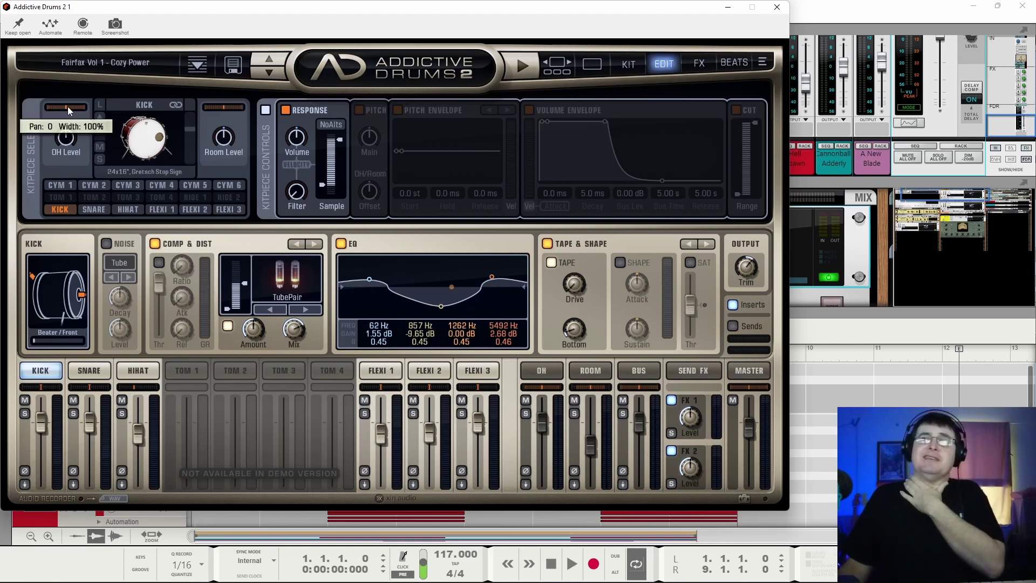
- Try inverting the kick overhead's stereo width to about -97%, restore it, and compare it again with the kick channel's pan
left_click_drag(67, 106, 57, 238)
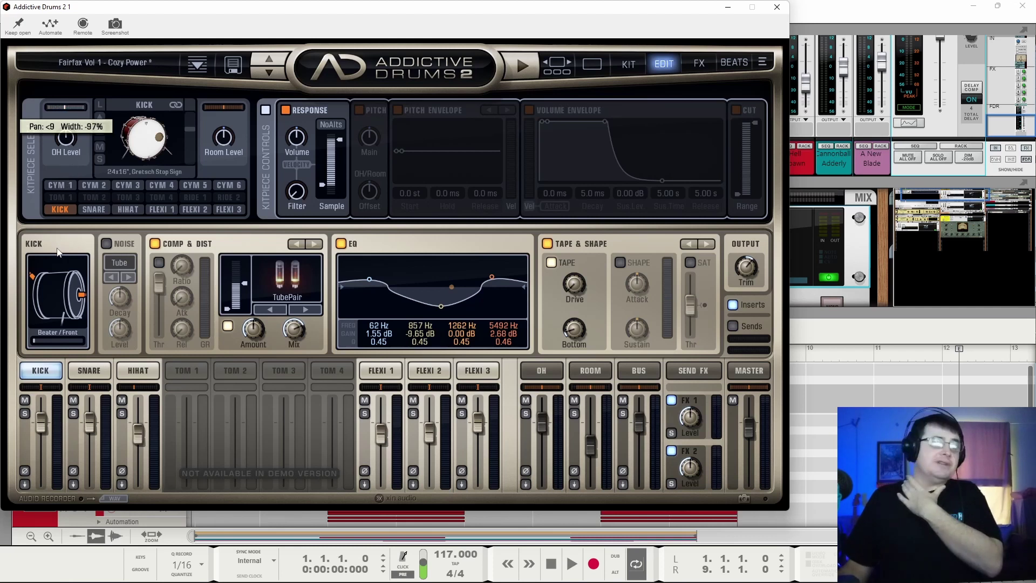
left_click_drag(59, 252, 59, 134)
left_click_drag(44, 81, 66, 106)
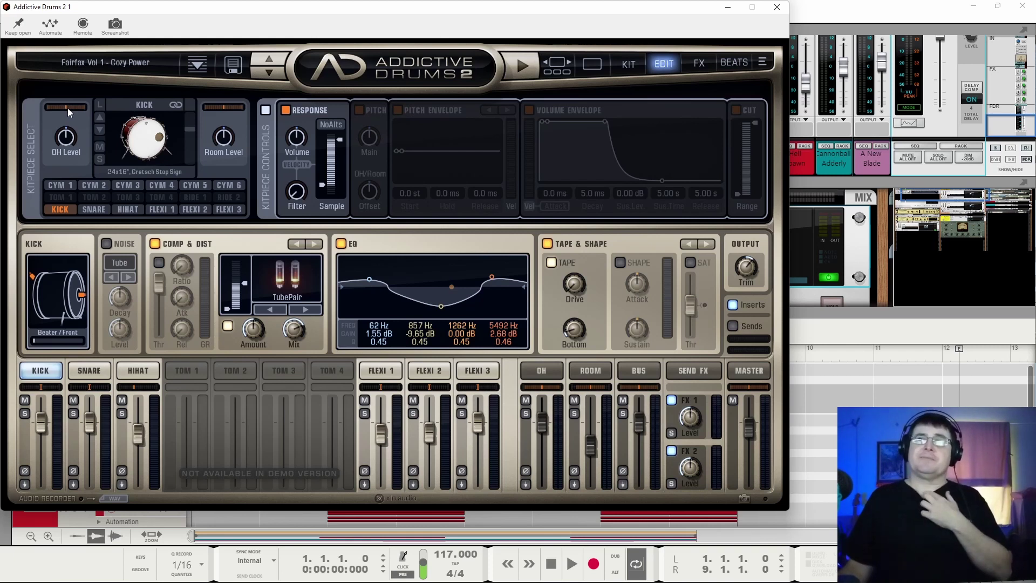
left_click_drag(67, 108, 62, 170)
mouse_move(45, 392)
left_mouse_down()
mouse_move(62, 393)
mouse_move(31, 391)
mouse_move(45, 393)
left_mouse_up()
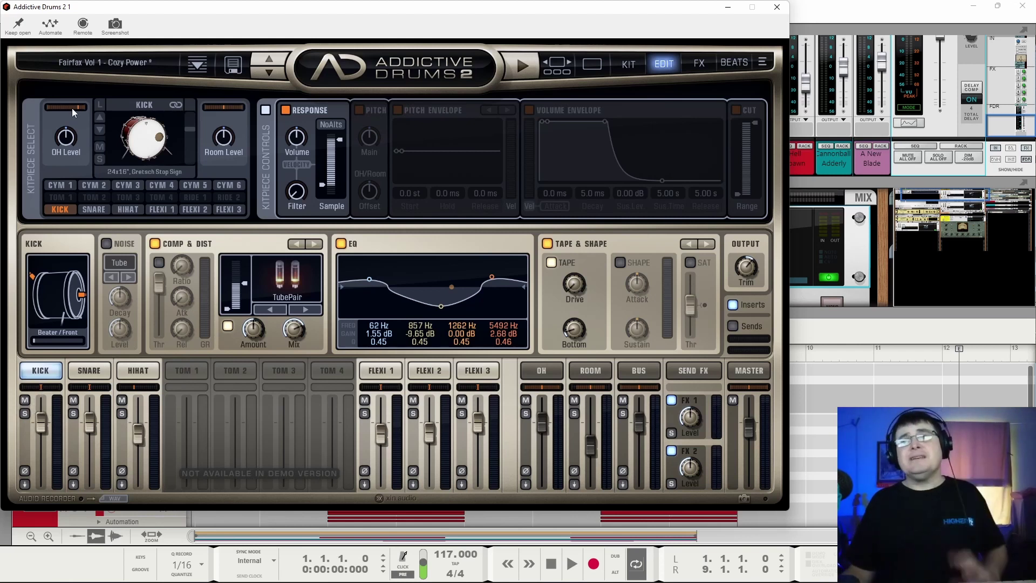
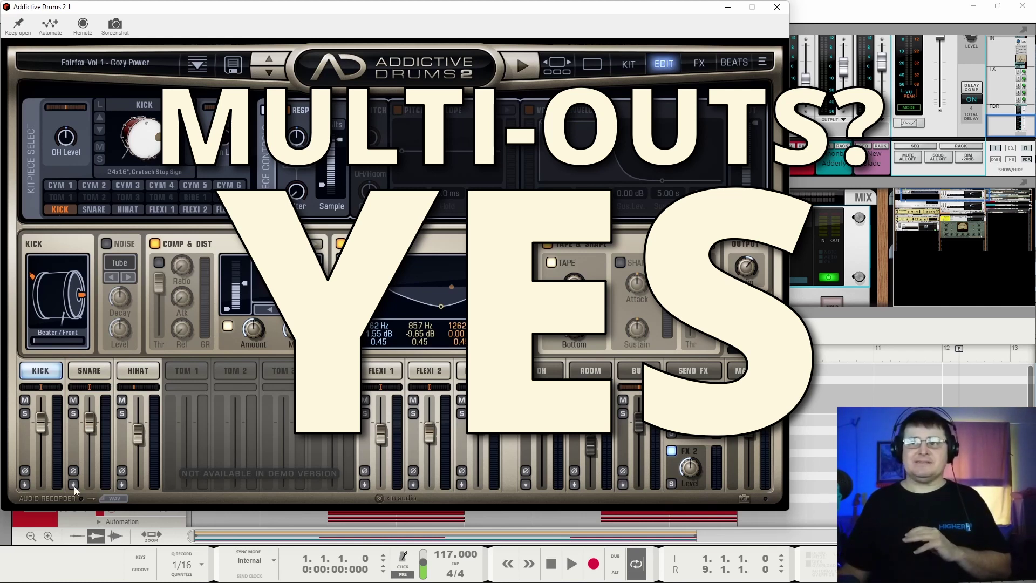
- Show the kick channel's Master and Separate Out routing options and leave the routing as it is
left_click(24, 484)
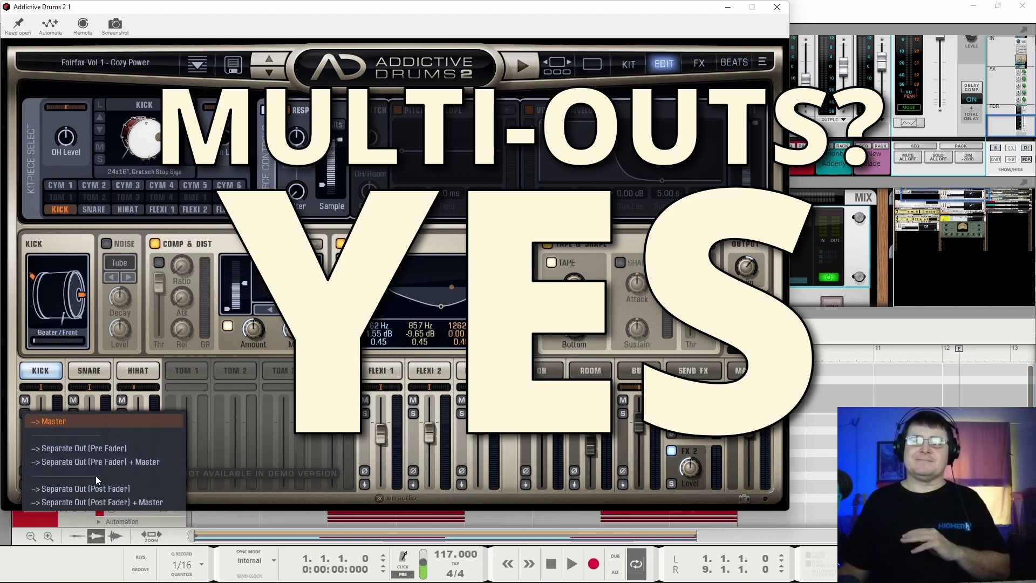
left_click(15, 393)
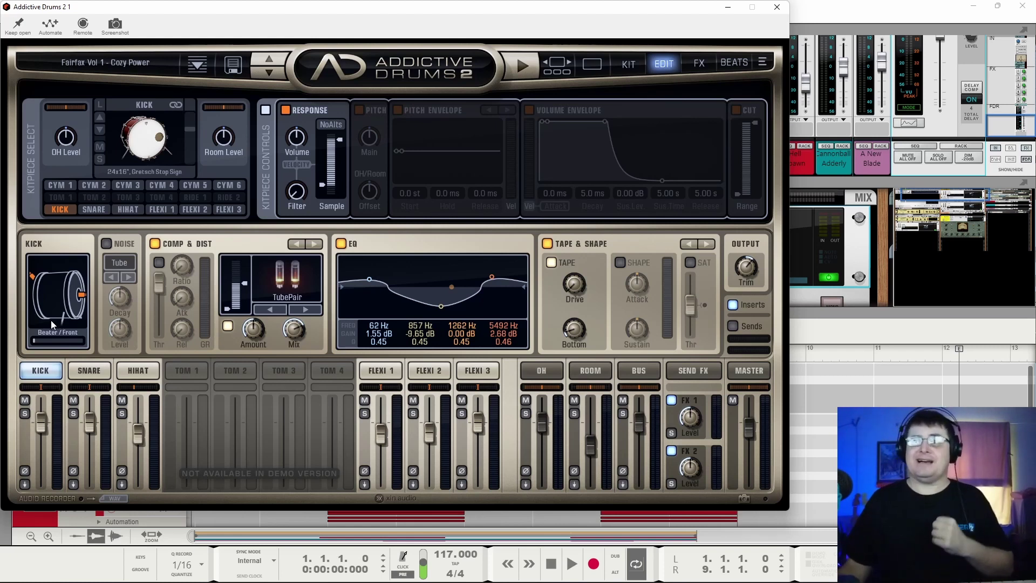
- Switch the kick's whole Kitpiece Controls section off and on twice
left_click(265, 110)
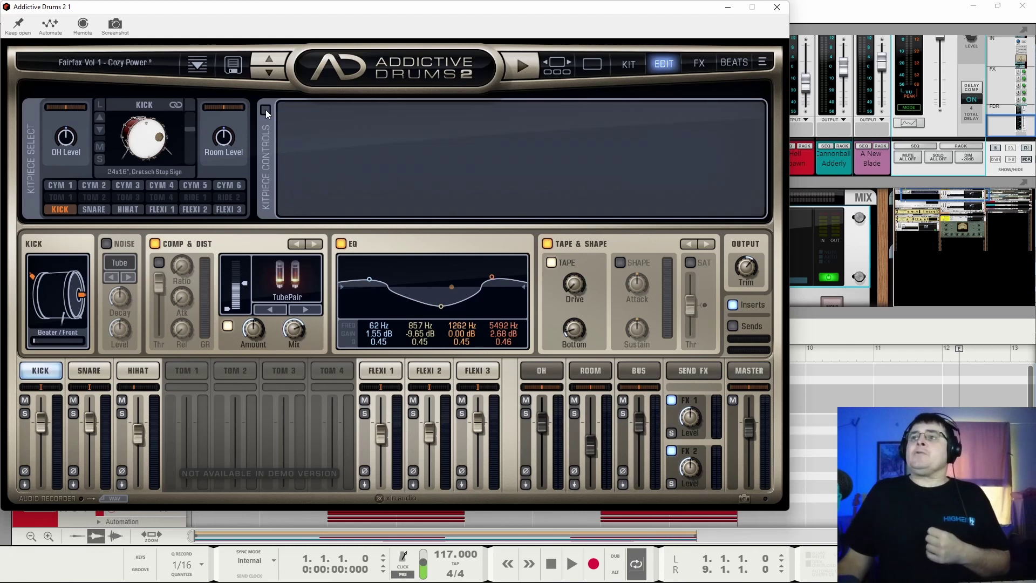
left_click(266, 110)
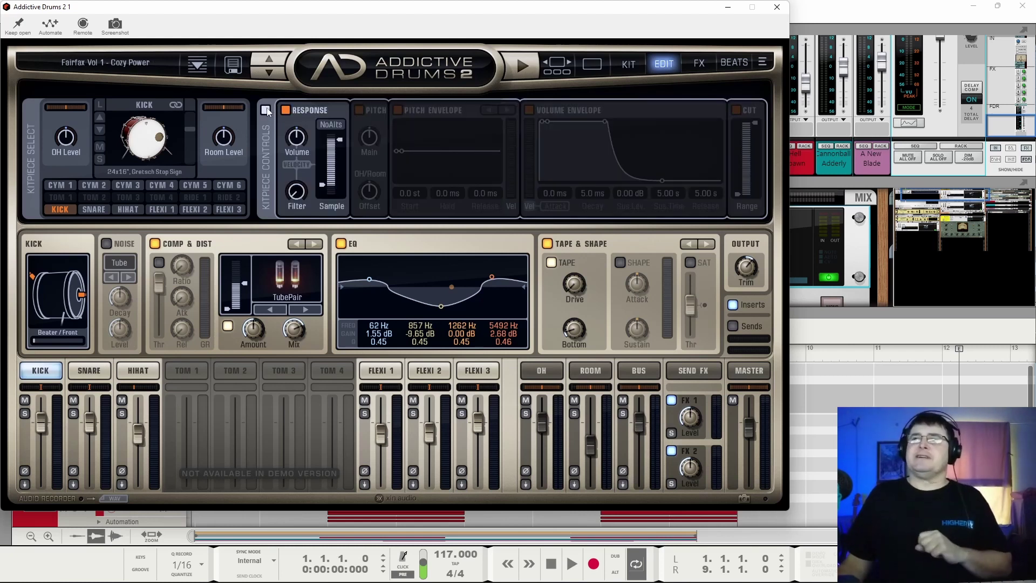
left_click(266, 110)
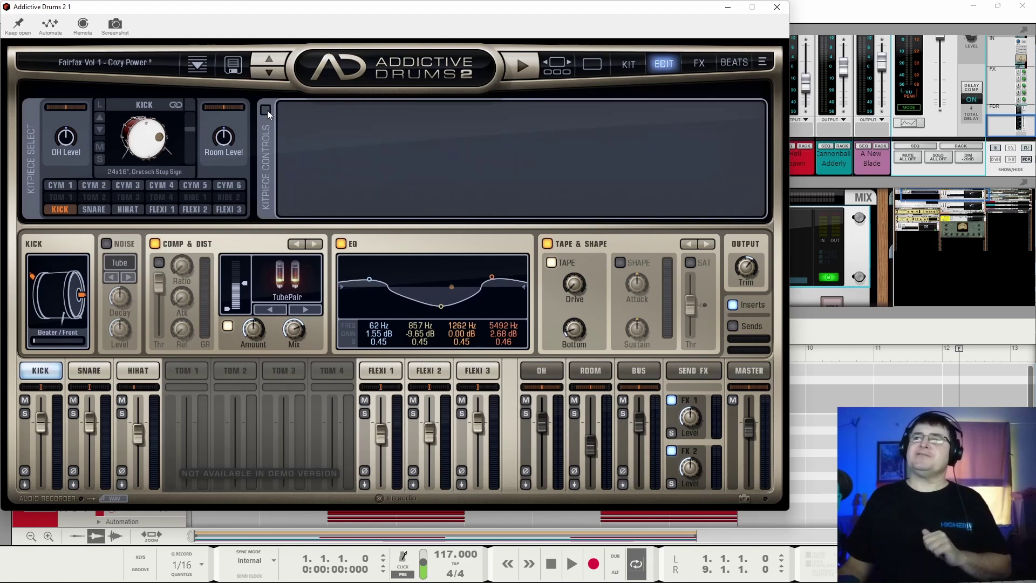
left_click(266, 110)
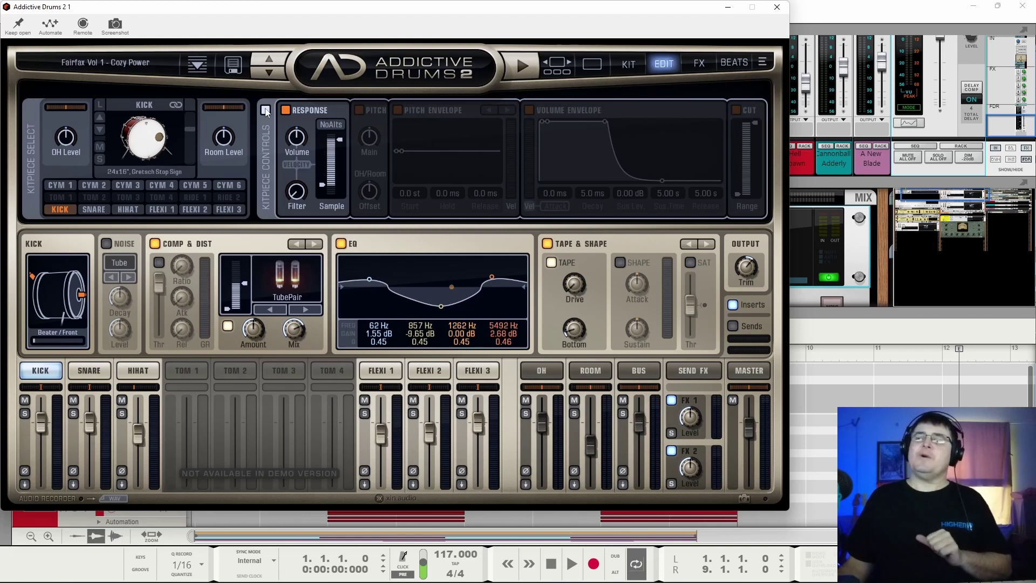
- Switch the kick's Response section and TubePair distortion off and on for comparison, leaving both enabled
left_click(285, 111)
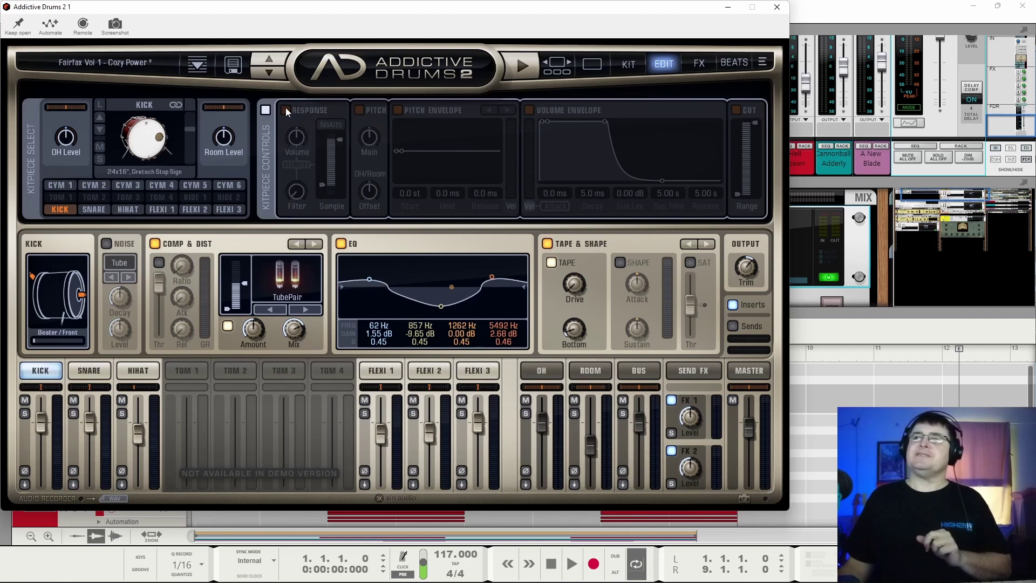
left_click(286, 110)
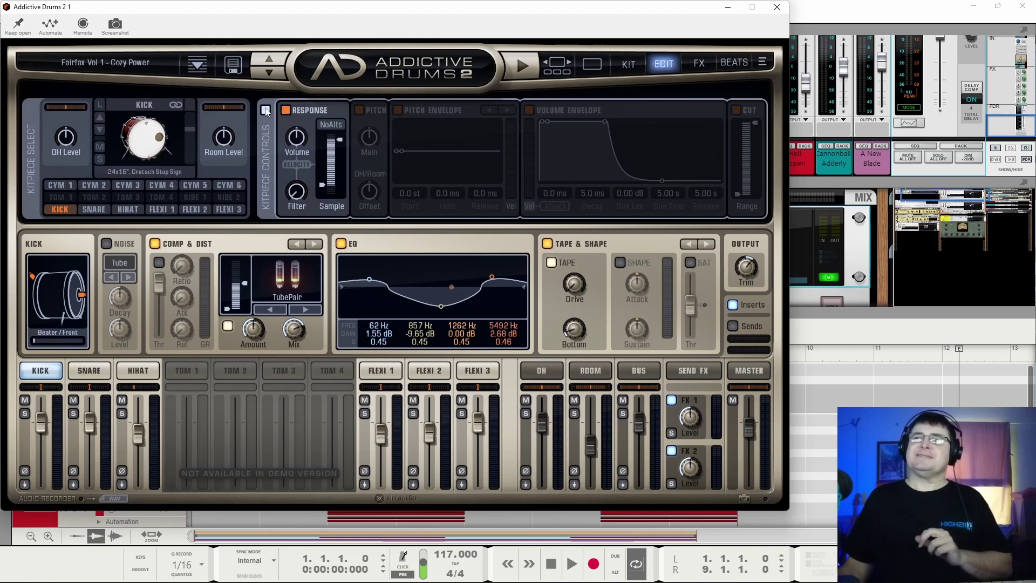
left_click(227, 326)
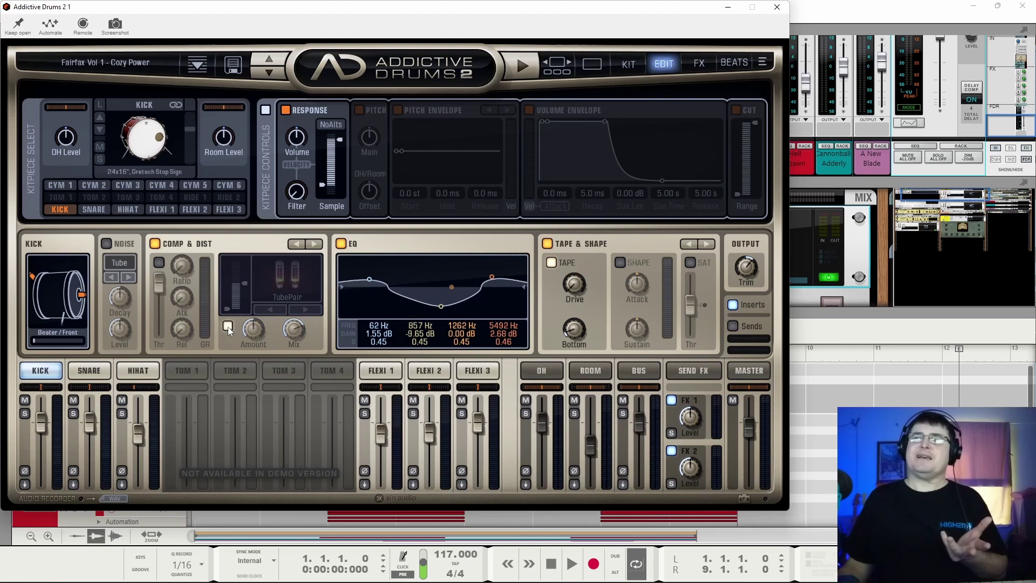
left_click(227, 326)
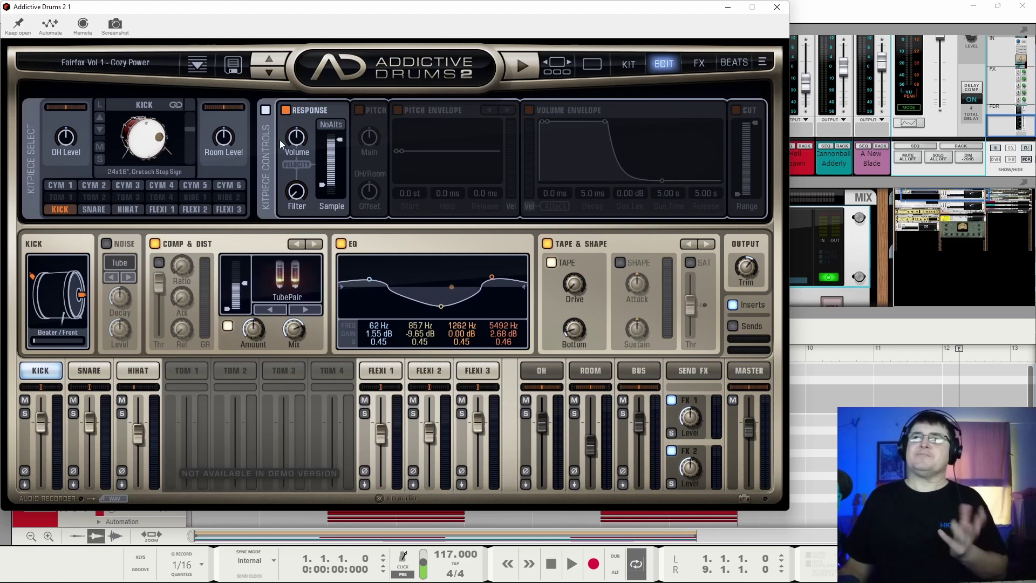
left_click(286, 110)
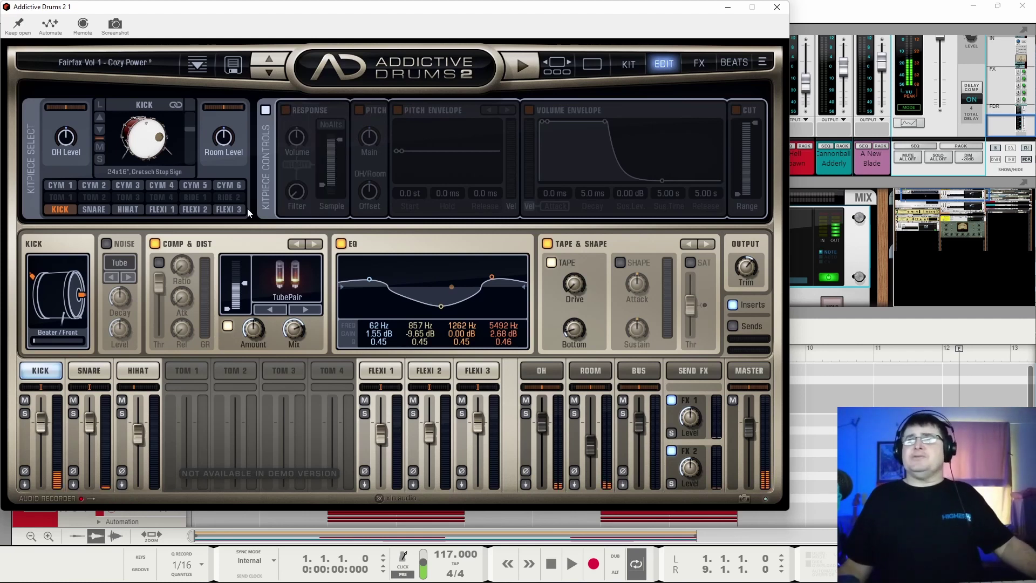
left_click(287, 109)
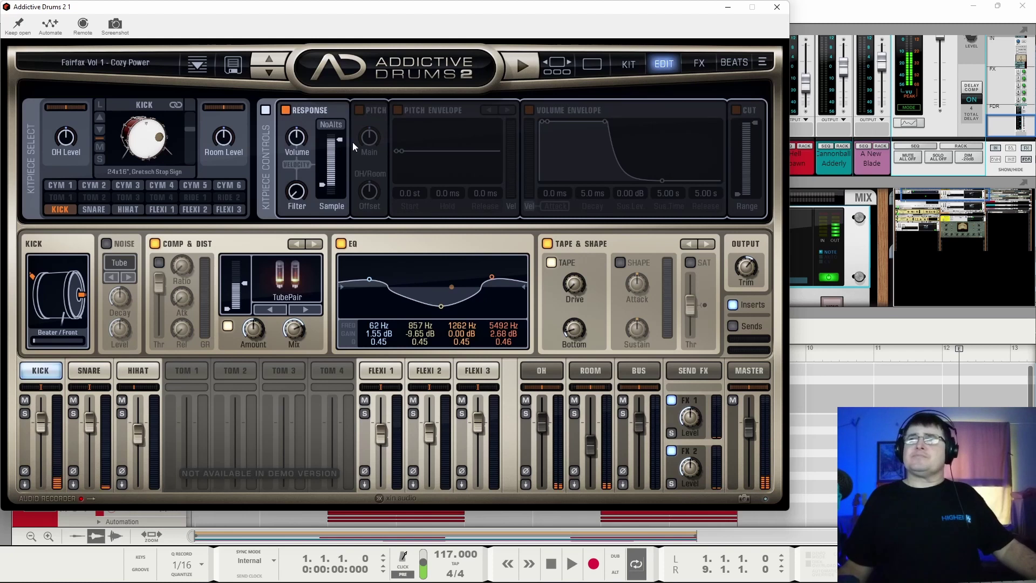
- Try the kick's Response Filter at 100% and limit the Sample range to its lowest part, with Comp & Dist and EQ bypassed
mouse_move(343, 138)
left_mouse_down()
mouse_move(340, 171)
mouse_move(322, 195)
mouse_move(342, 187)
mouse_move(342, 130)
left_mouse_up()
mouse_move(324, 193)
left_mouse_down()
mouse_move(330, 133)
mouse_move(326, 193)
left_mouse_up()
mouse_move(341, 138)
left_mouse_down()
mouse_move(342, 186)
mouse_move(342, 133)
mouse_move(333, 156)
left_mouse_up()
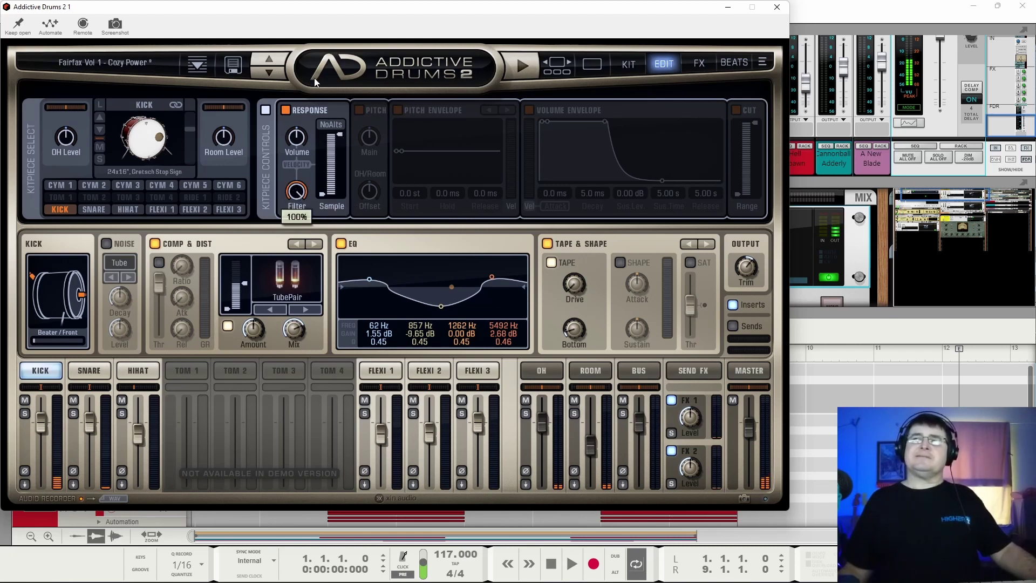
left_click_drag(340, 134, 341, 190)
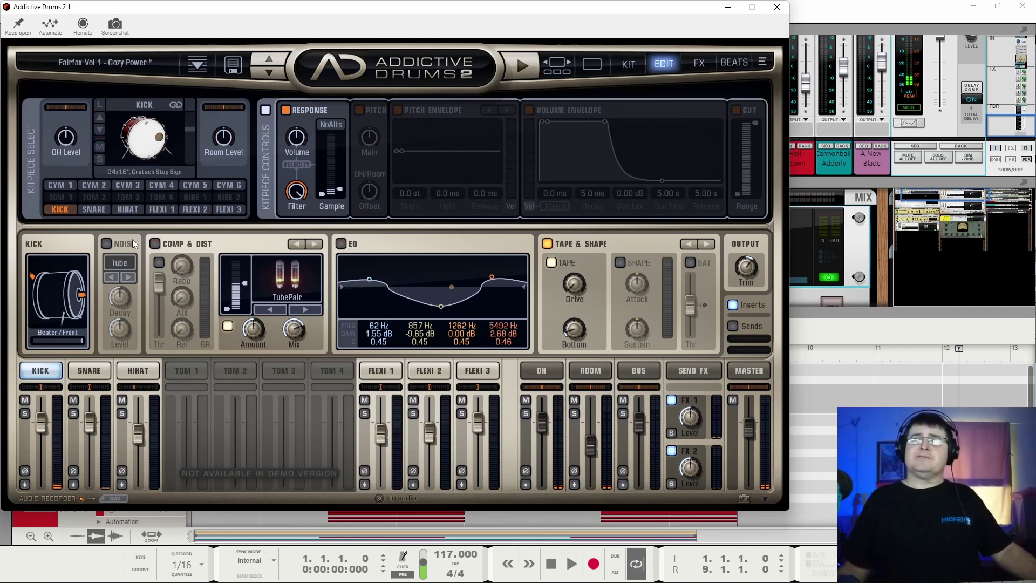
- Bypass the kick's Tape & Shape, reset the Response Filter, and set the Beater/Front blend to 0%
left_click(547, 243)
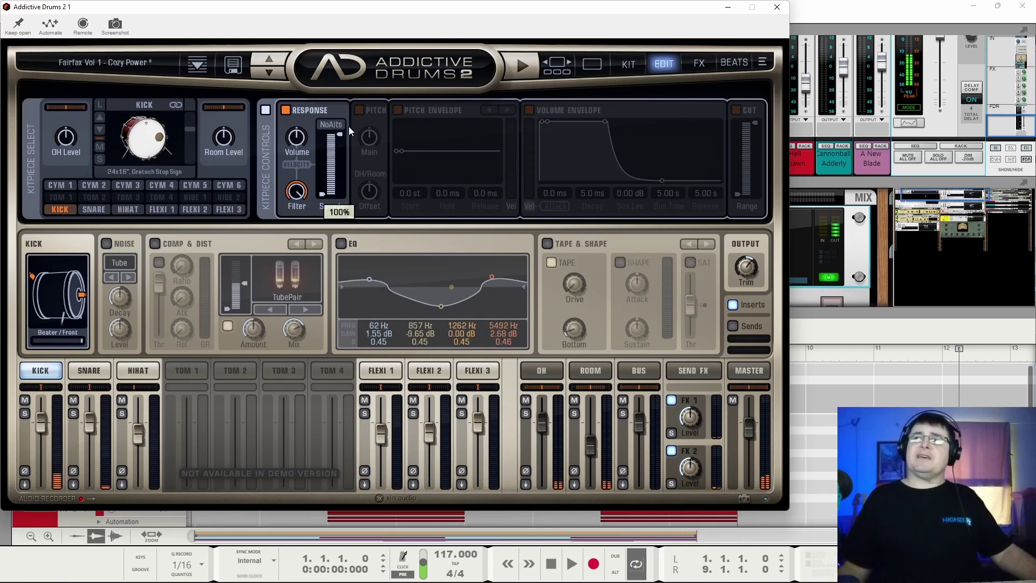
left_click_drag(296, 191, 296, 227)
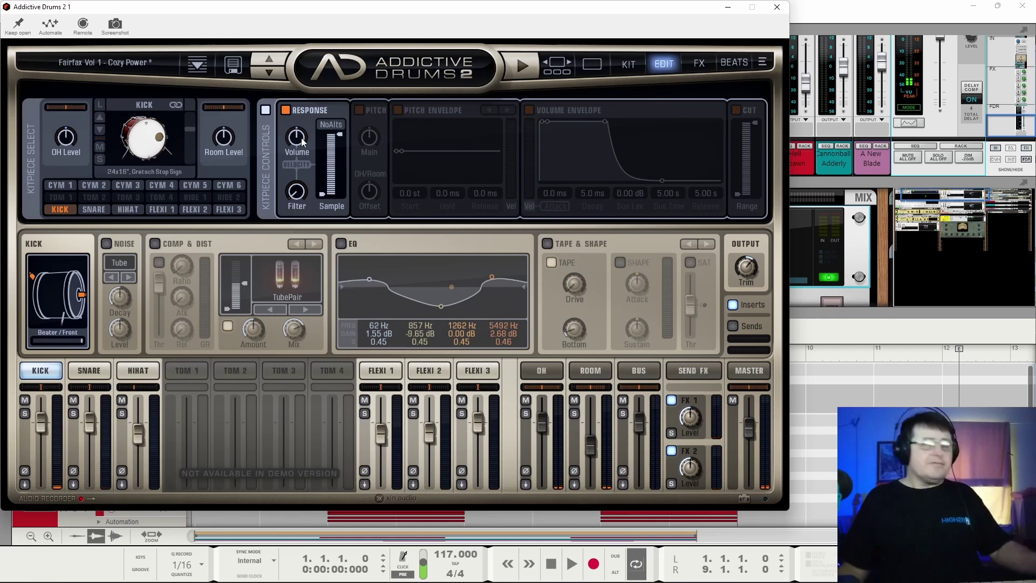
mouse_move(50, 350)
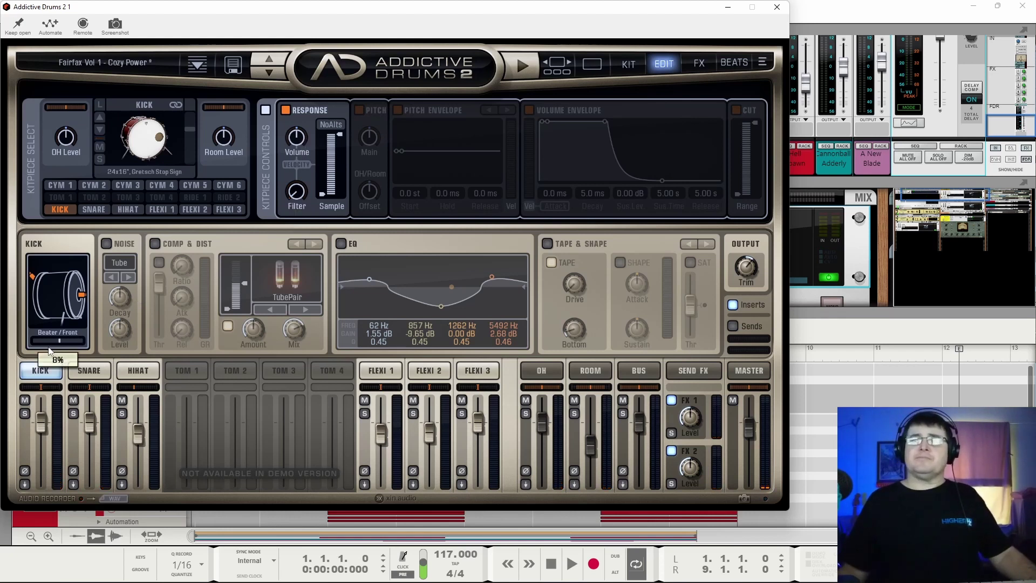
left_click_drag(50, 350, 38, 352)
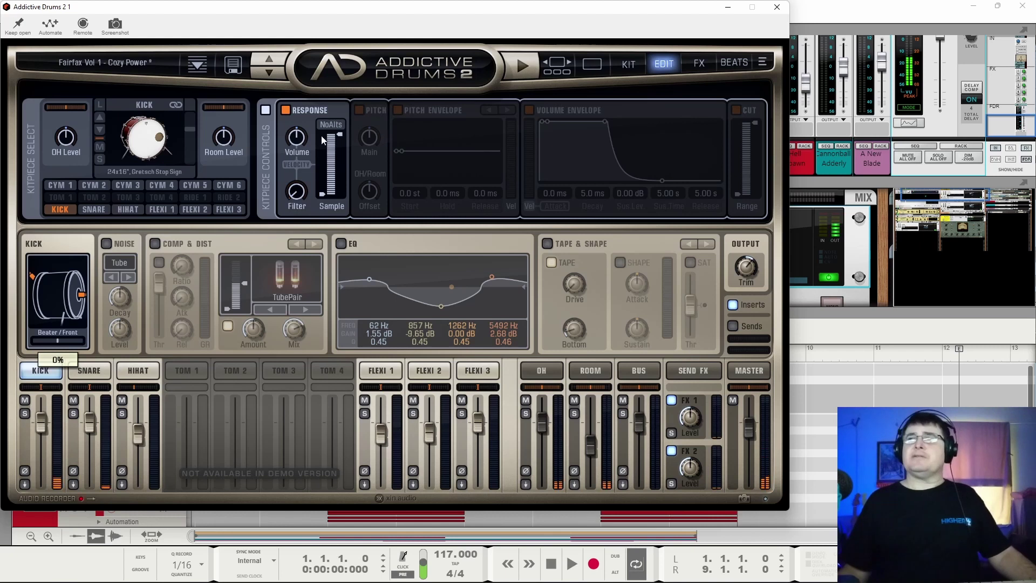
- Enable the kick's Pitch section, try the Main pitch at -0.87 st, and adjust the OH/Room Offset
left_click(360, 109)
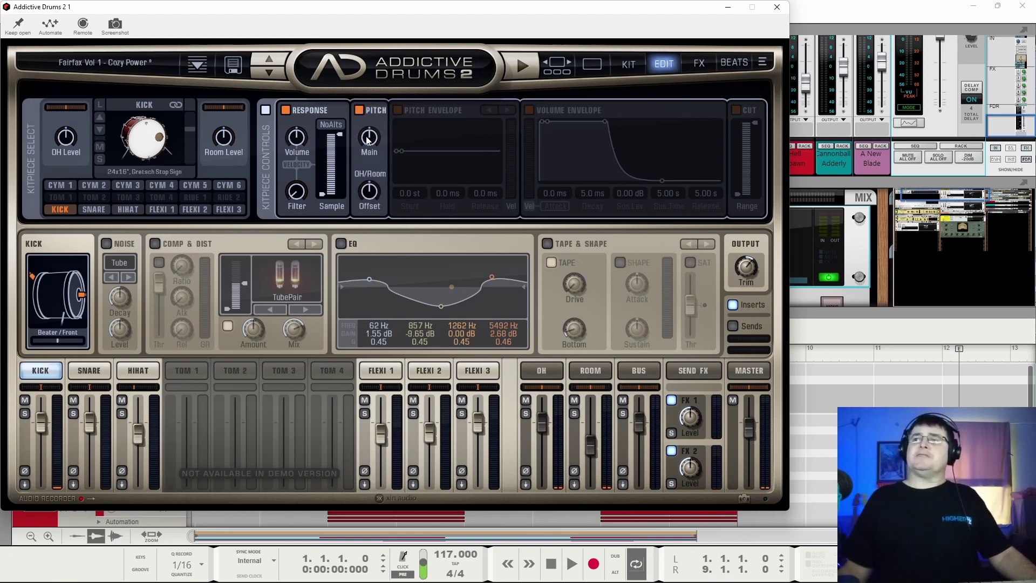
mouse_move(367, 139)
left_mouse_down()
mouse_move(394, 150)
mouse_move(374, 139)
left_mouse_up()
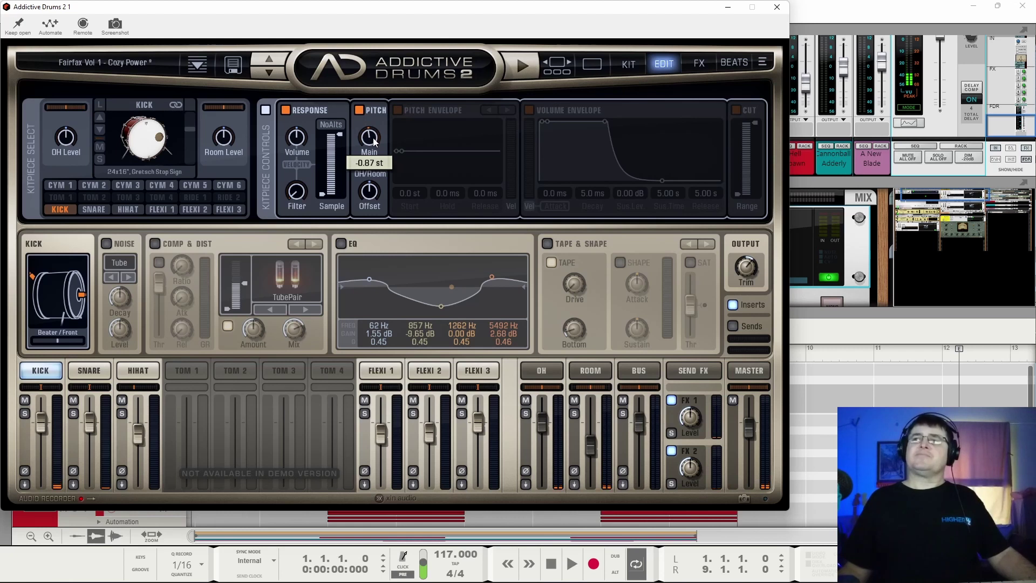
left_click_drag(376, 201, 374, 166)
- With the overhead channel soloed, raise the kick's Main pitch and set the OH/Room Offset to 12.00 st, then unsolo the channel
left_click(526, 413)
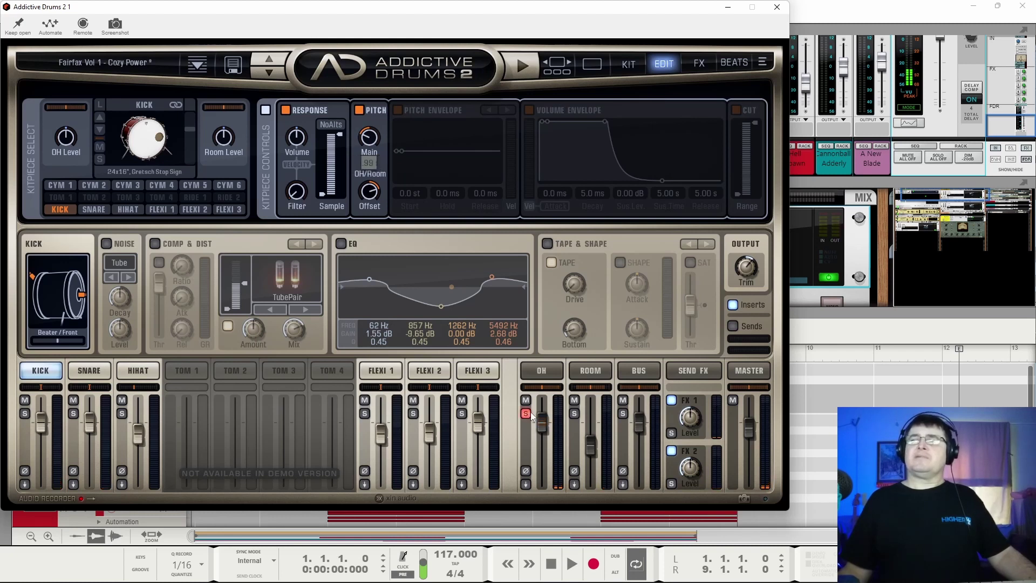
mouse_move(370, 221)
left_click_drag(370, 222, 386, 343)
left_click_drag(369, 138, 370, 97)
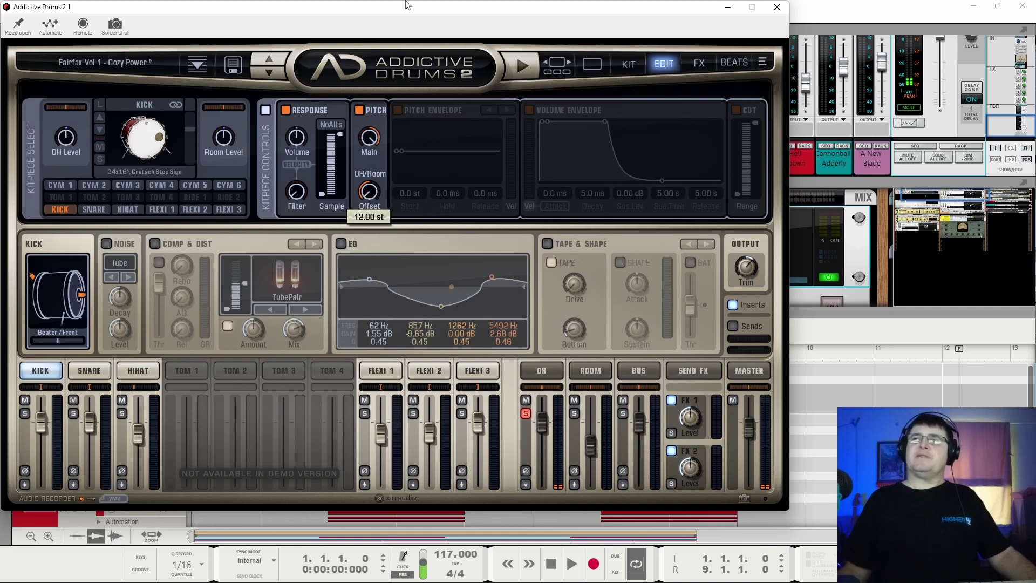
left_click(525, 414)
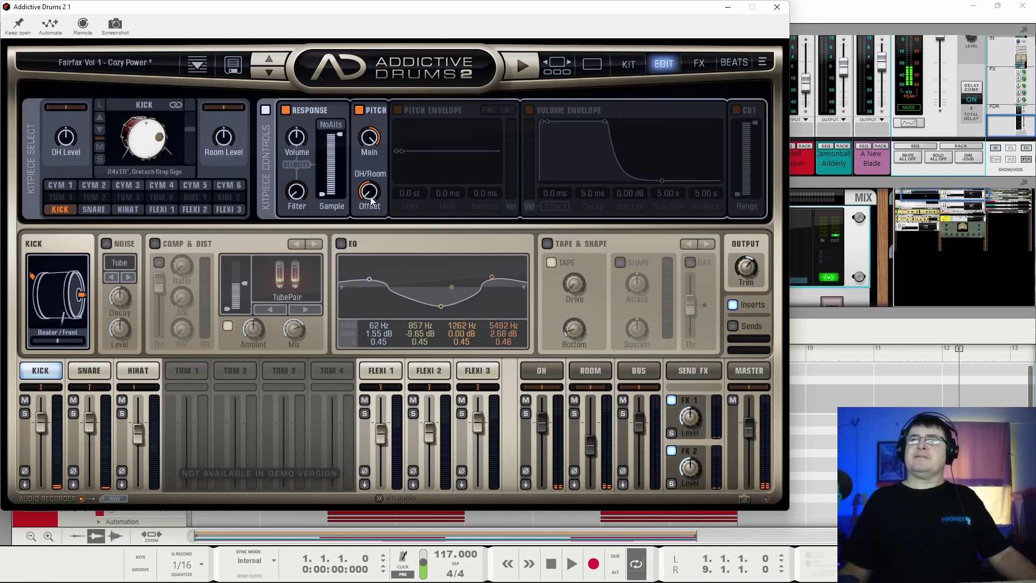
- Switch the kick's Pitch section off and turn its Pitch Envelope on
left_click(369, 138)
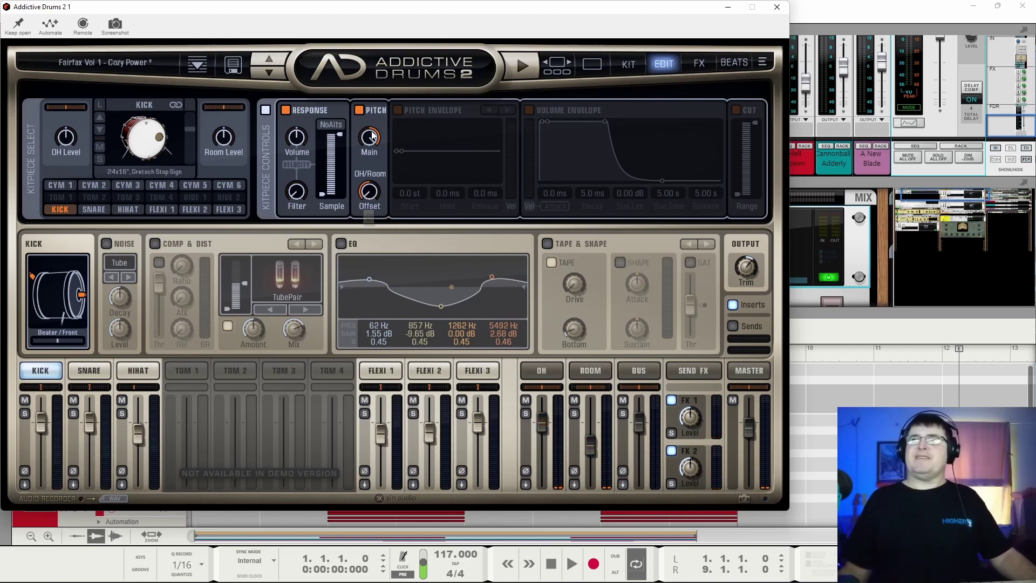
mouse_move(370, 138)
mouse_move(371, 200)
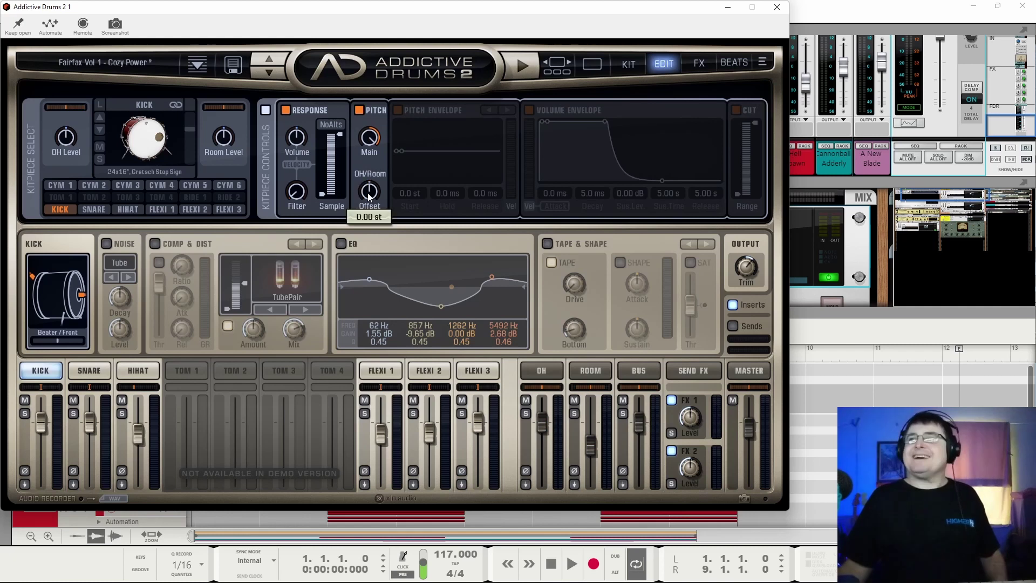
left_click(397, 110)
left_click(358, 111)
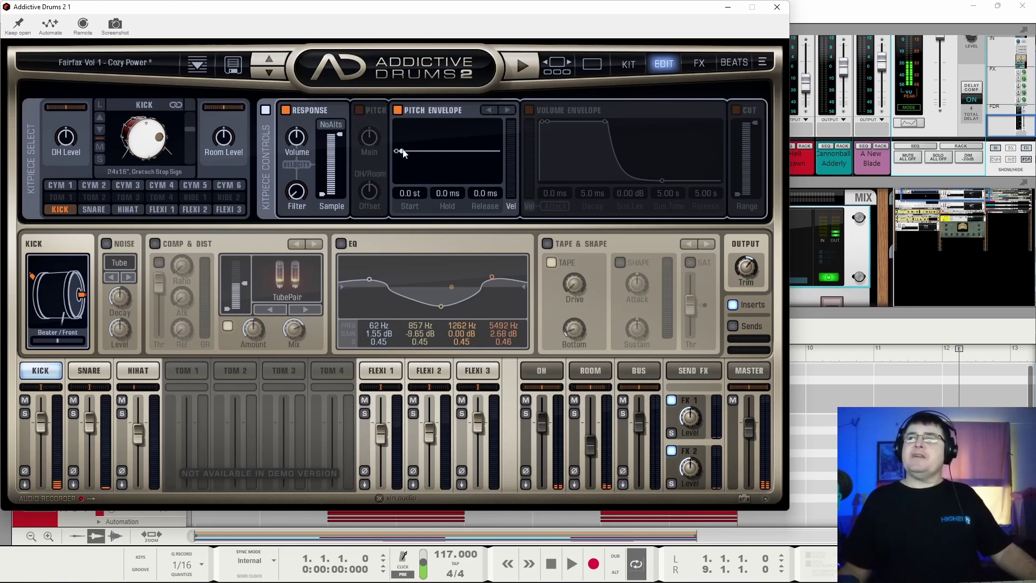
- Try rising and falling curves in the kick's Pitch Envelope, ending with a 1.0 st start and 52.8 ms release
left_click_drag(401, 151, 427, 155)
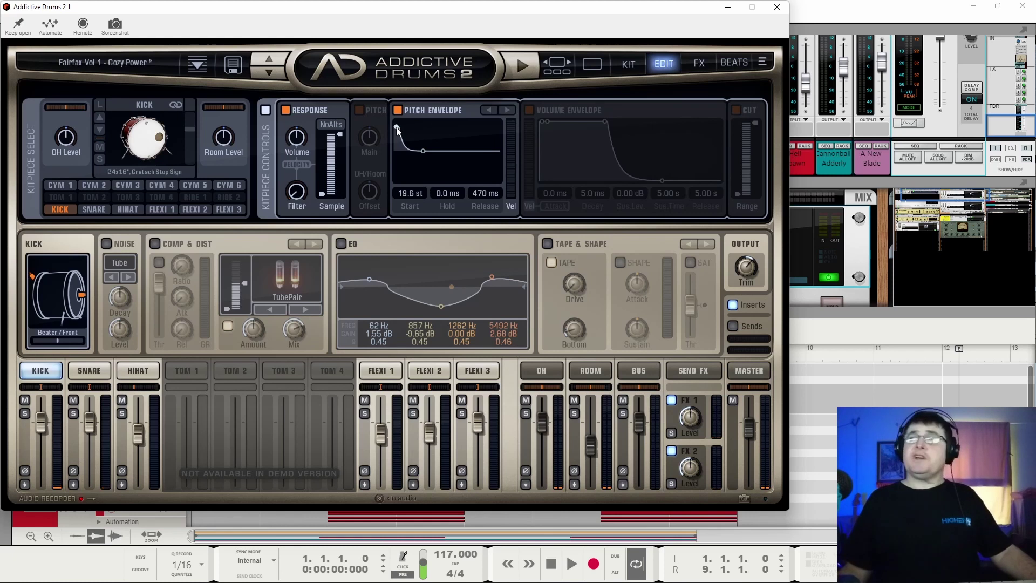
left_click_drag(391, 135, 379, 179)
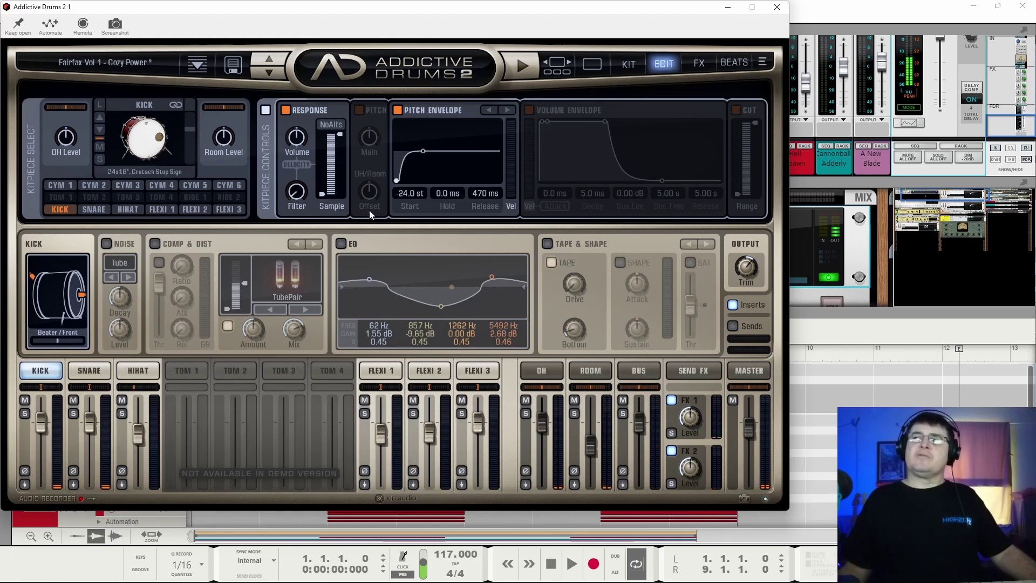
left_click_drag(426, 153, 381, 144)
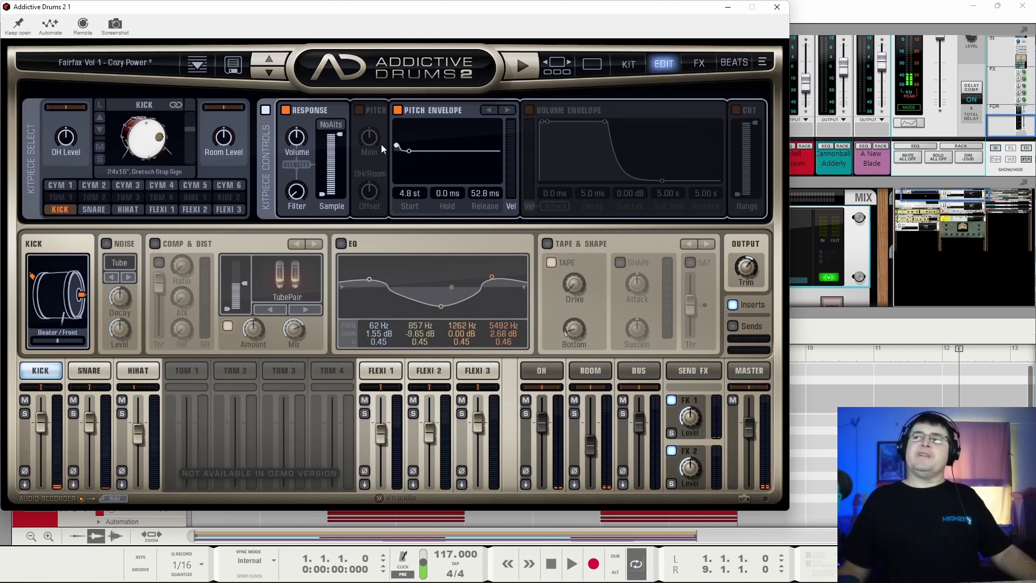
left_click(396, 111)
left_click(396, 110)
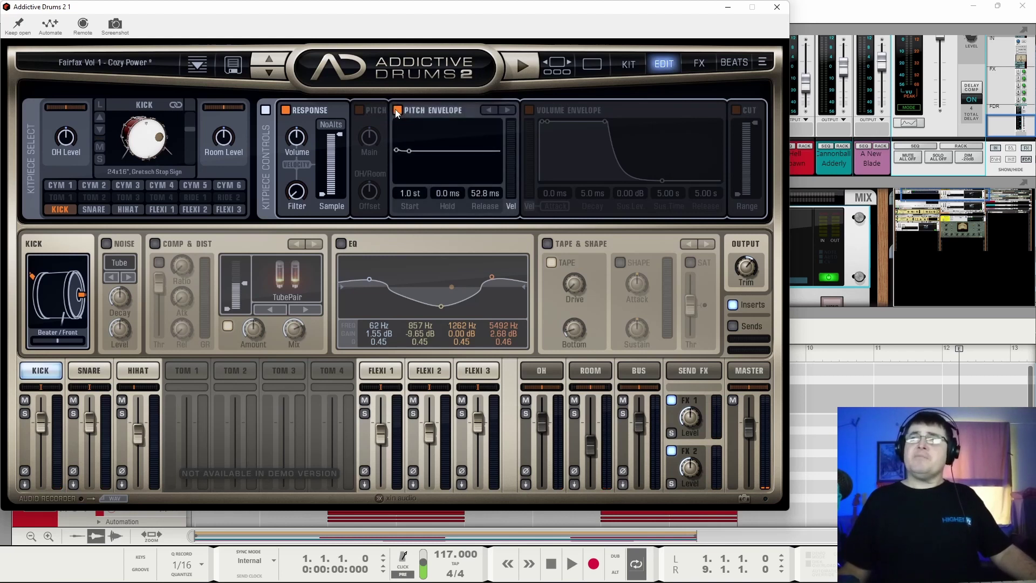
- Swap the Pitch Envelope for the Tone Designer and set 50 % start, 621 ms decay and 11 % end
left_click(507, 110)
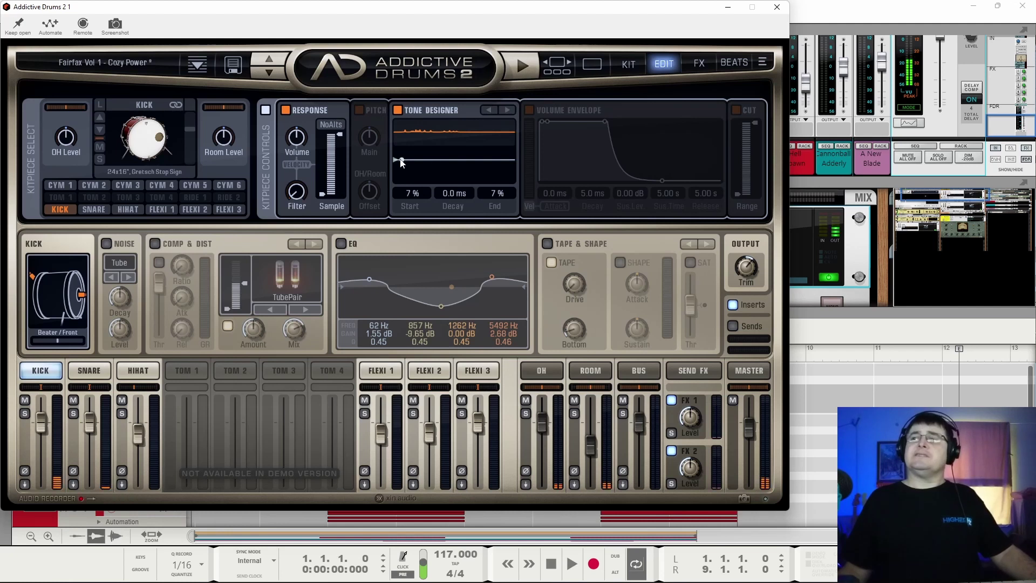
left_click_drag(402, 160, 454, 159)
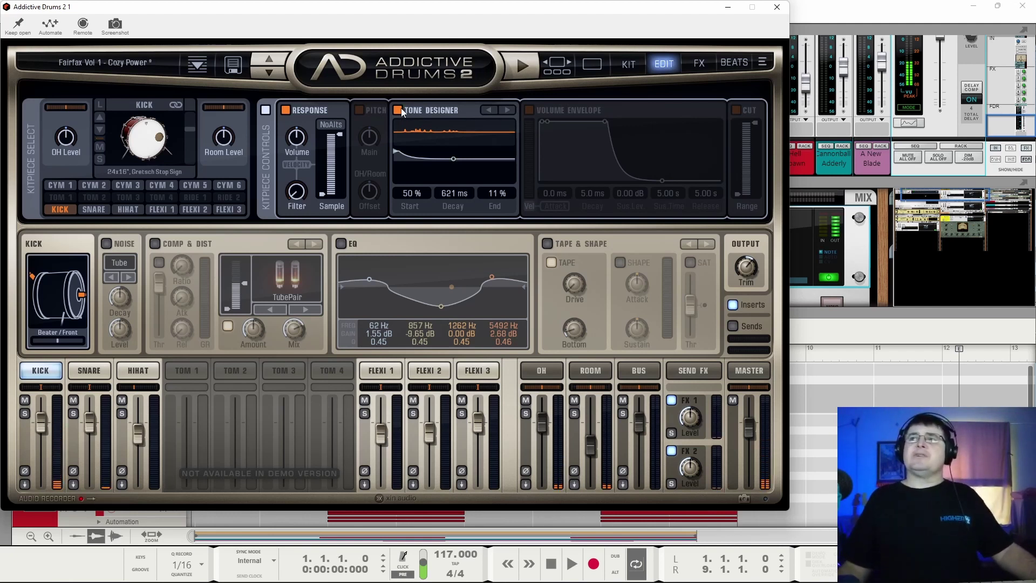
mouse_move(326, 196)
left_mouse_down()
mouse_move(325, 151)
mouse_move(325, 195)
left_mouse_up()
- Compare the Pitch Envelope with the Tone Designer, then switch the Tone Designer off
left_click(507, 108)
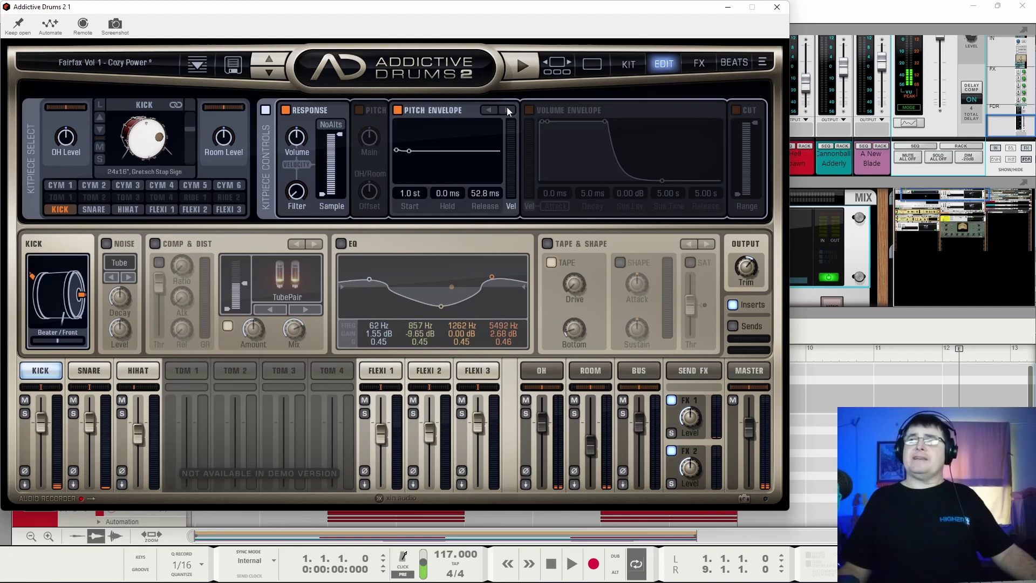
left_click_drag(396, 150, 396, 160)
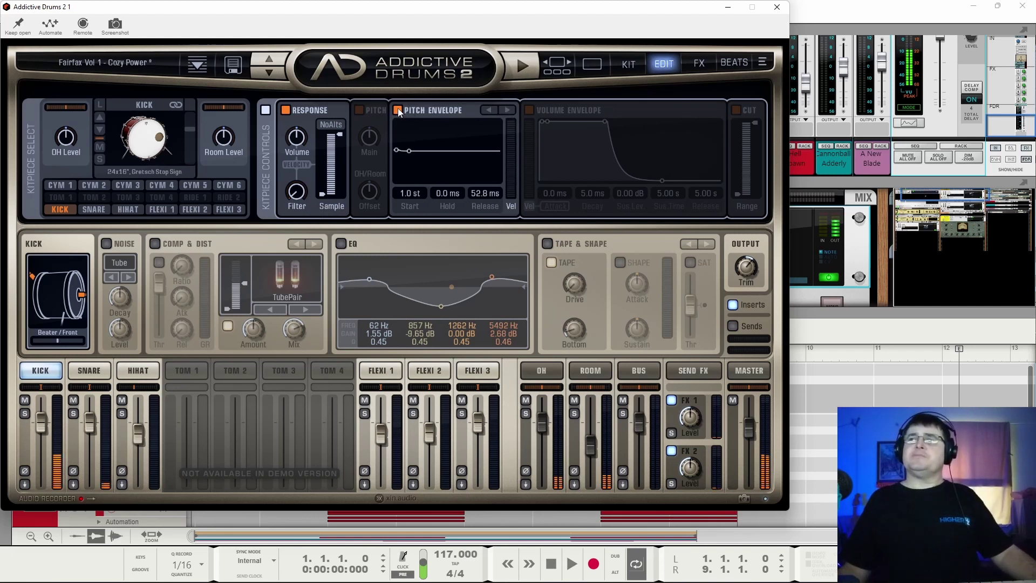
left_click(488, 110)
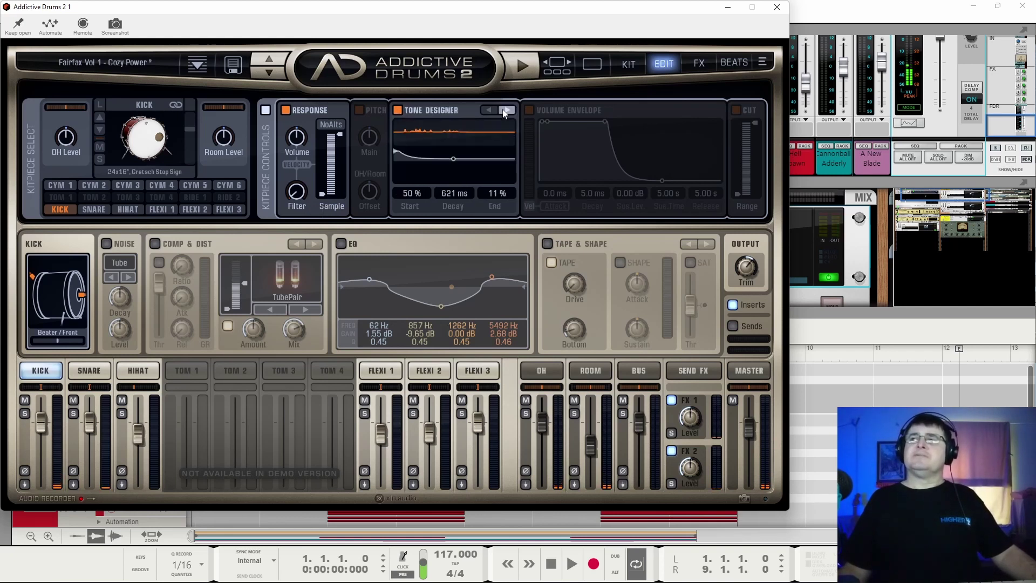
left_click(398, 110)
- Enable the kick's Volume Envelope with 36.1 ms attack, -24.4 dB sustain level and 33.3 ms sustain time, and raise the Sample range's lower limit
left_click(529, 110)
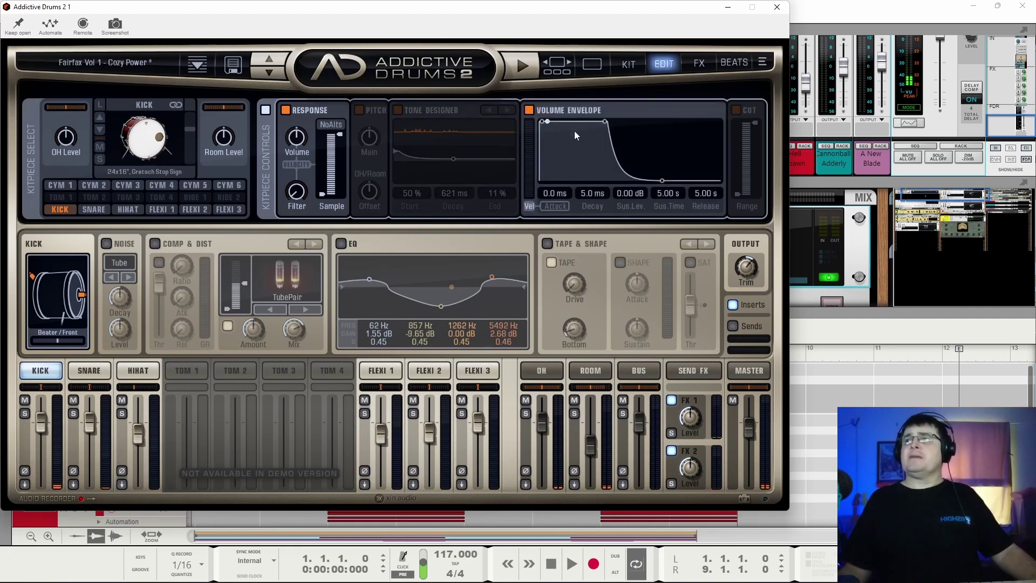
left_click_drag(542, 122, 560, 170)
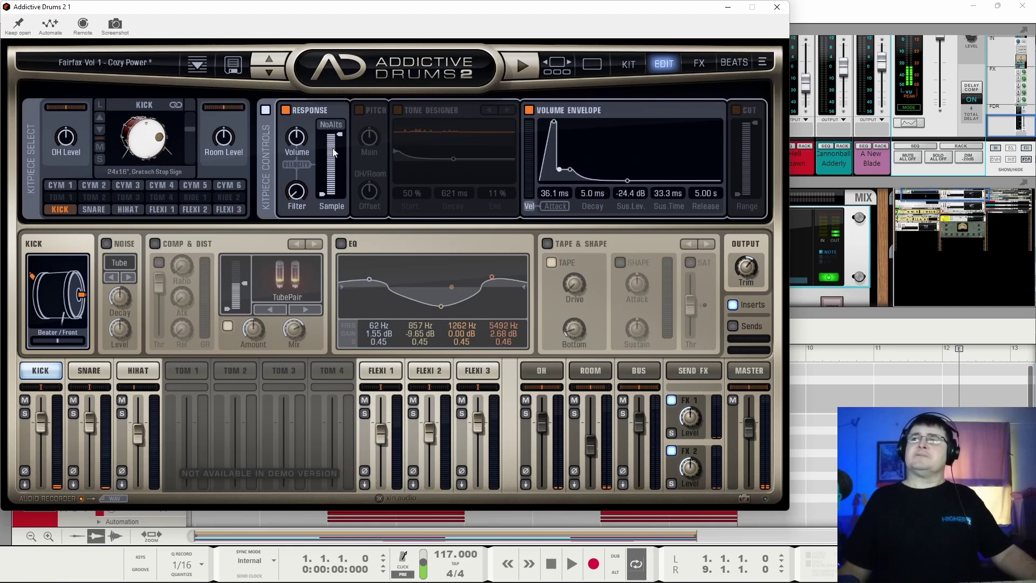
left_click_drag(324, 162, 323, 150)
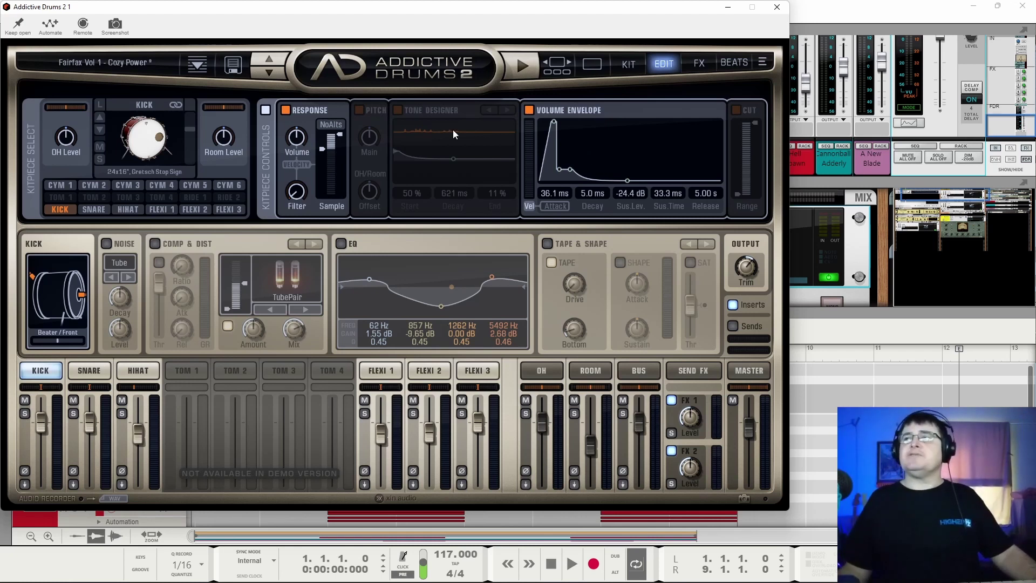
- Turn the kick's Cut section on with a narrowed velocity range, and switch the Volume Envelope off
left_click(530, 110)
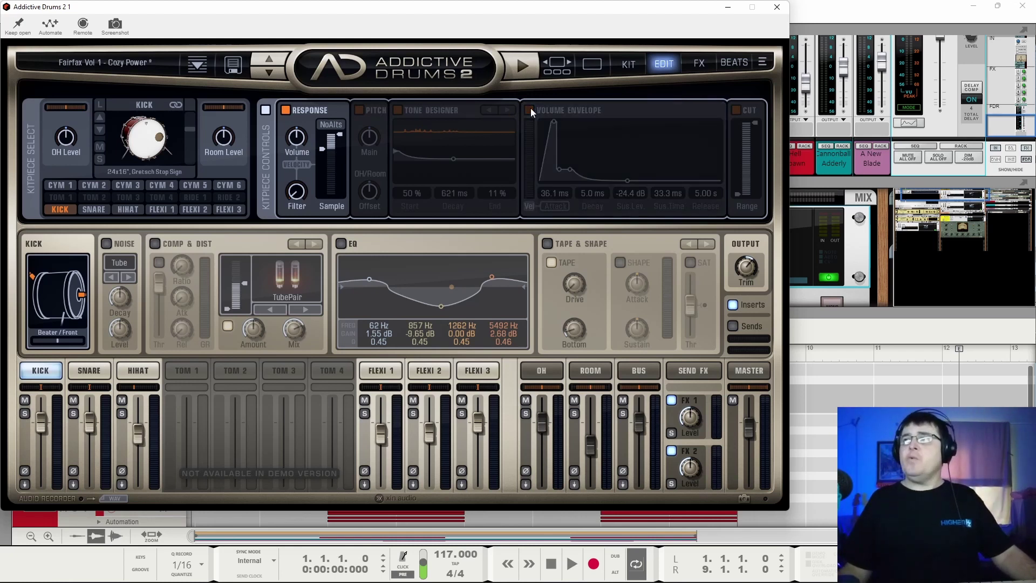
left_click(530, 110)
left_click(736, 111)
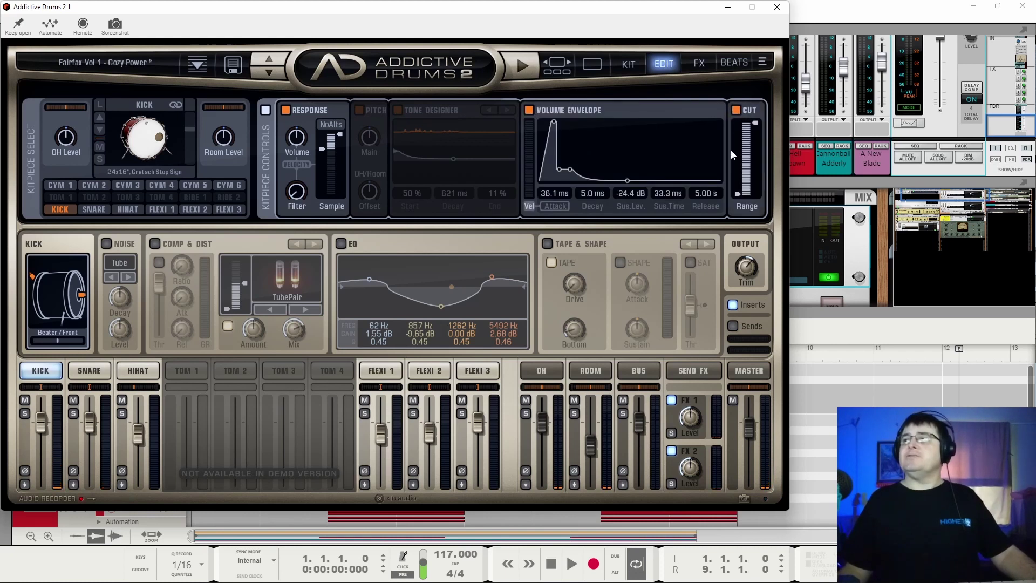
left_click_drag(736, 194, 756, 148)
left_click(530, 110)
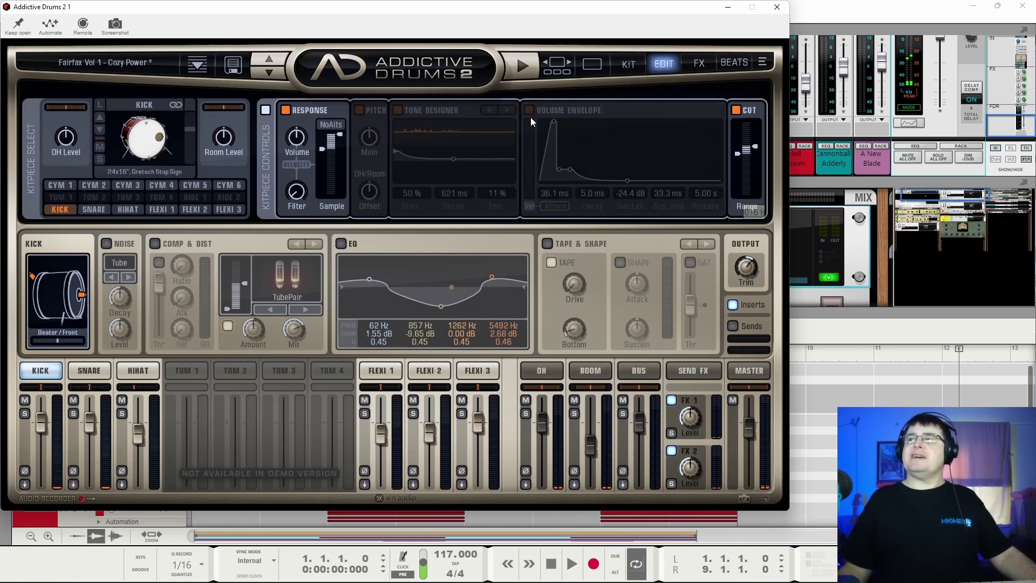
- Restore the kick's Sample and Cut ranges to their full extent and turn the Cut section off
left_click_drag(739, 157, 737, 193)
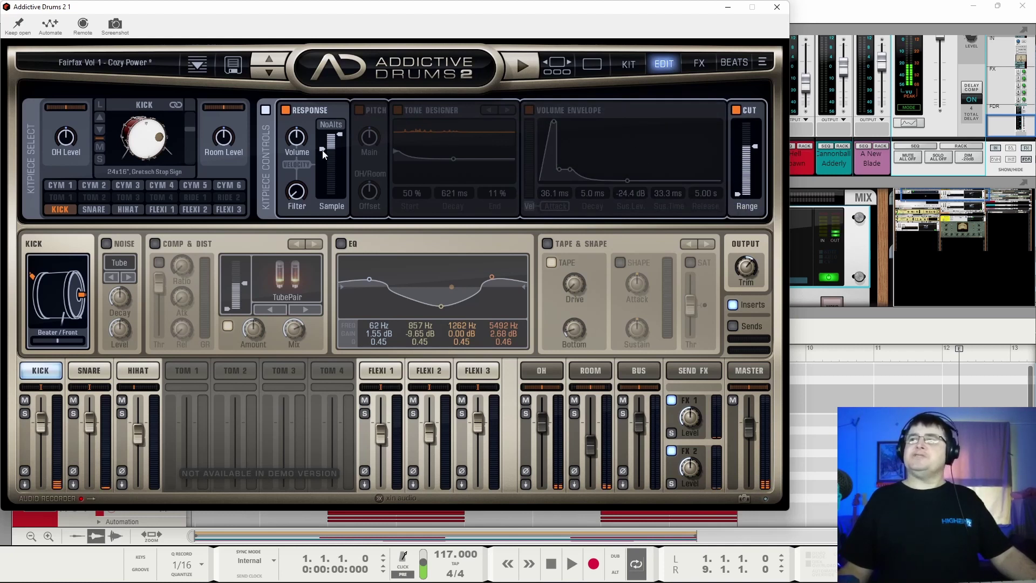
left_click_drag(340, 134, 344, 114)
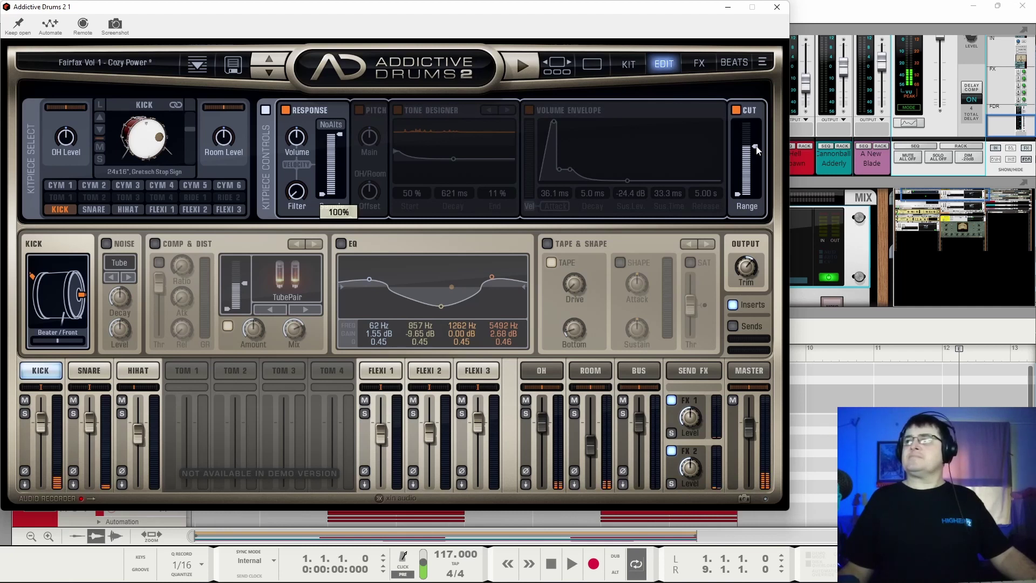
left_click_drag(757, 150, 756, 96)
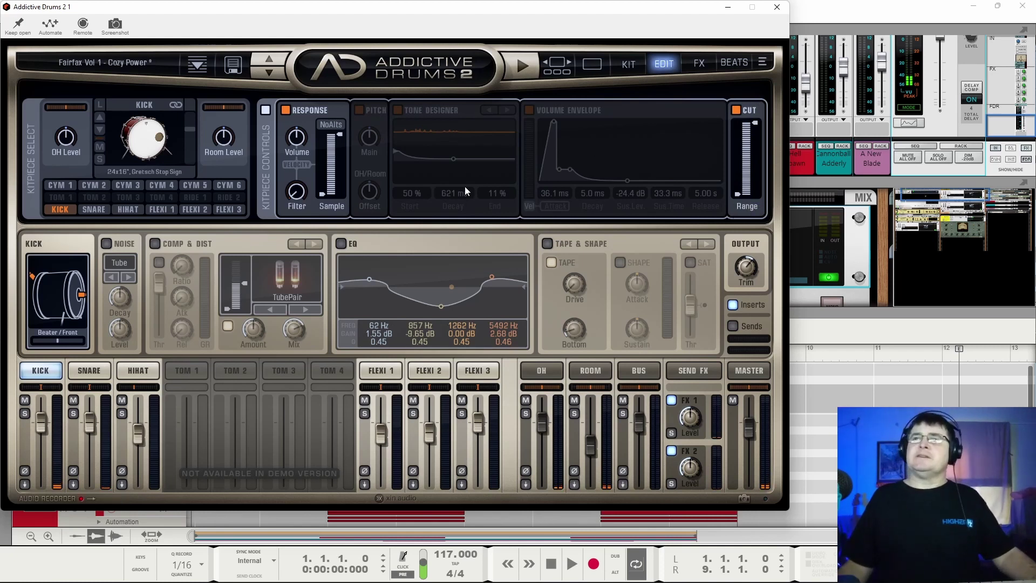
left_click(736, 109)
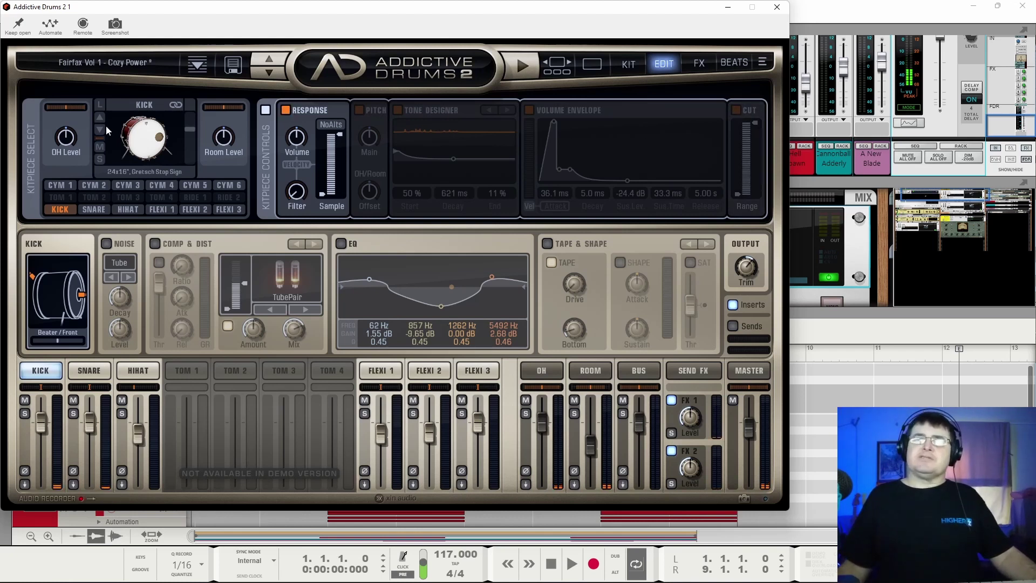
- Enable the kick's Noise section, select the Muff noise type and try different noise levels
left_click_drag(56, 338, 98, 257)
left_click(106, 243)
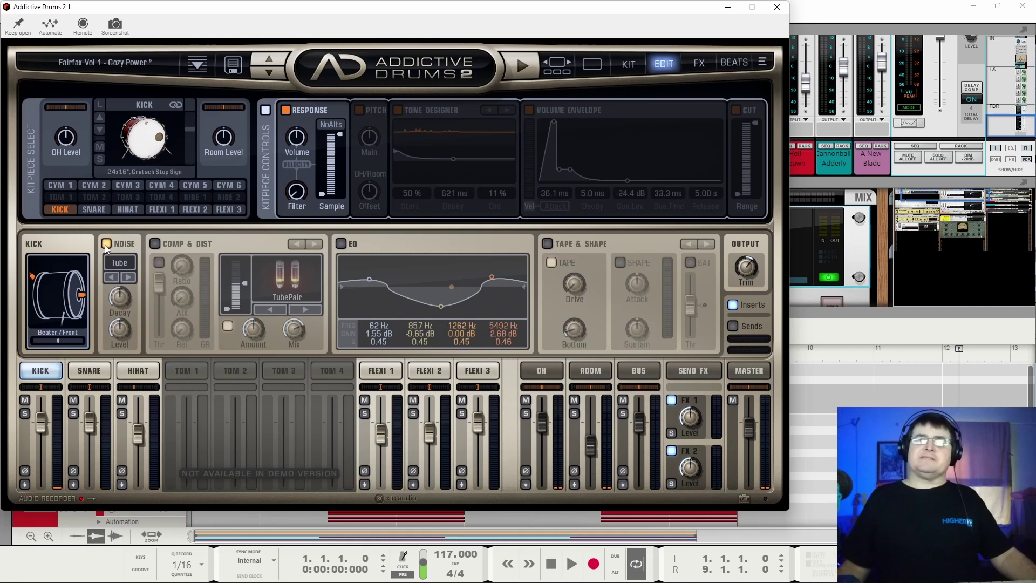
left_click(128, 277)
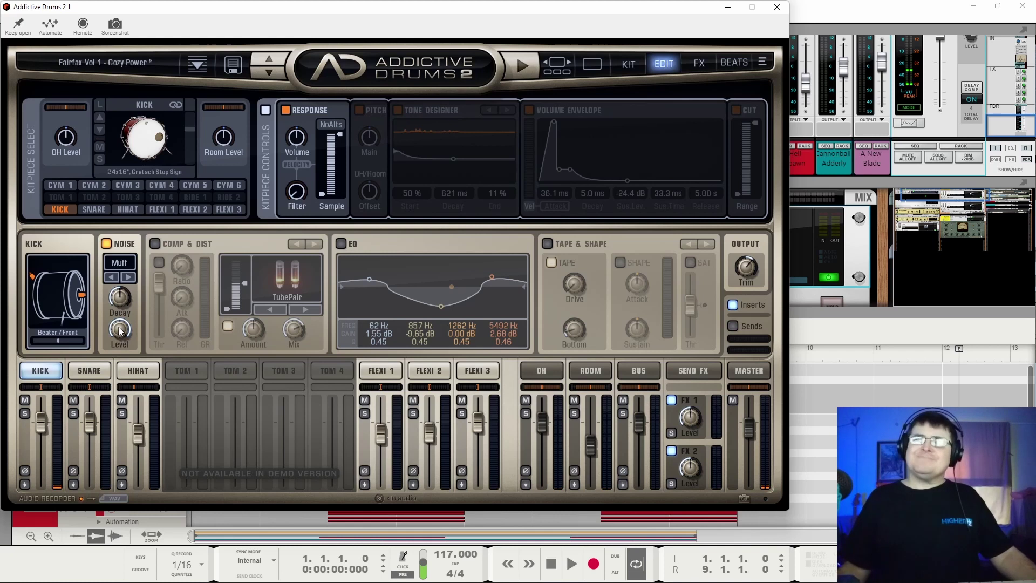
left_click_drag(120, 331, 124, 387)
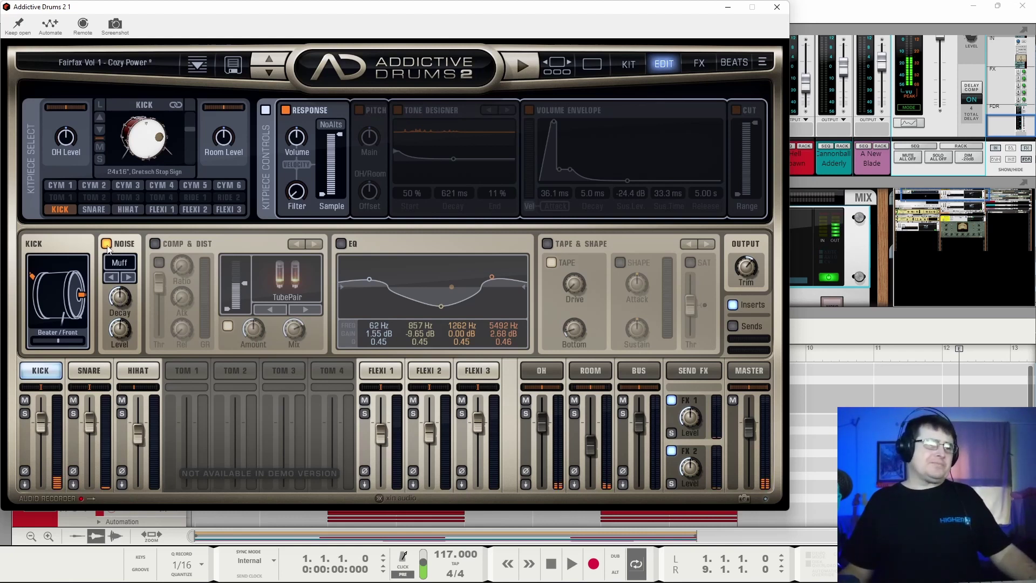
- Compare the kick with and without noise, leaving the Noise section switched off
left_click(107, 246)
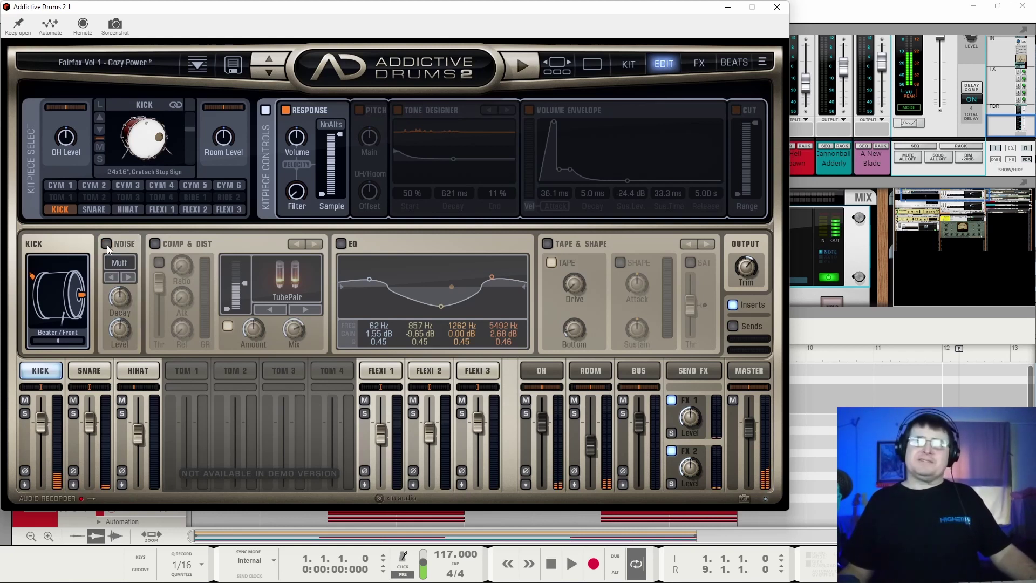
left_click(107, 245)
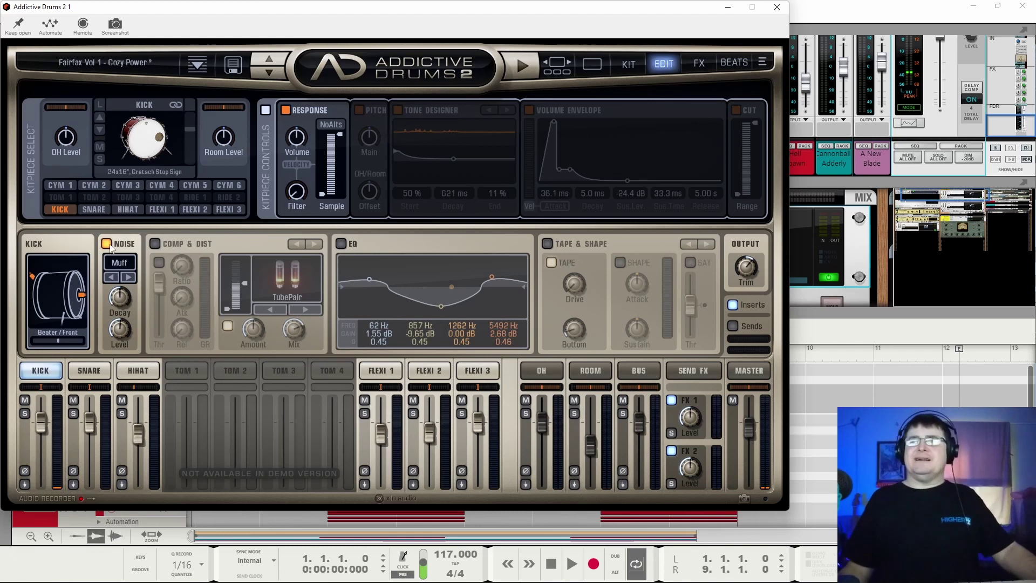
left_click(106, 244)
- Turn on the kick's Comp & Dist section, cycle its position in the insert chain, and enable the compressor
left_click(154, 244)
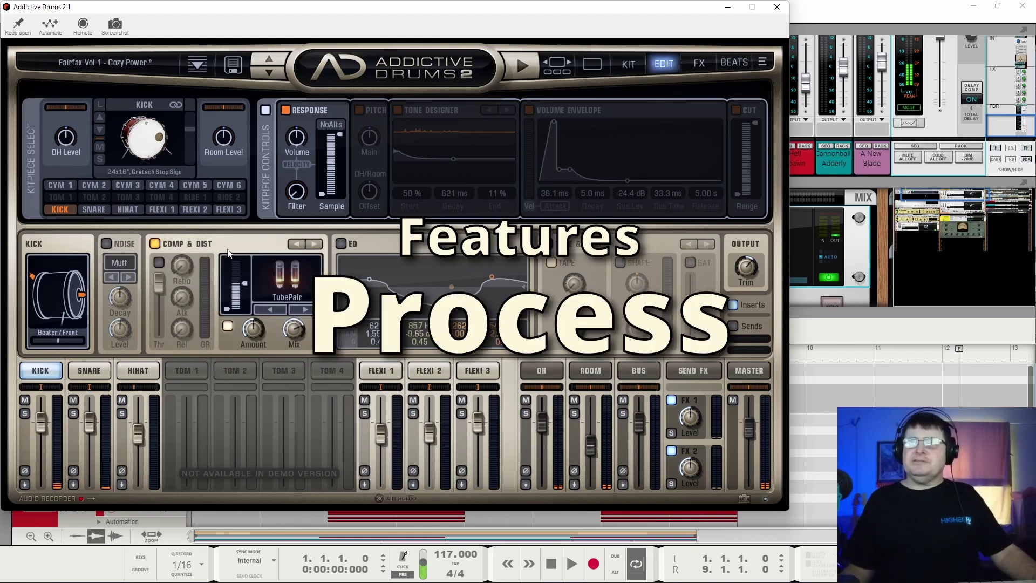
left_click(314, 244)
left_click(315, 244)
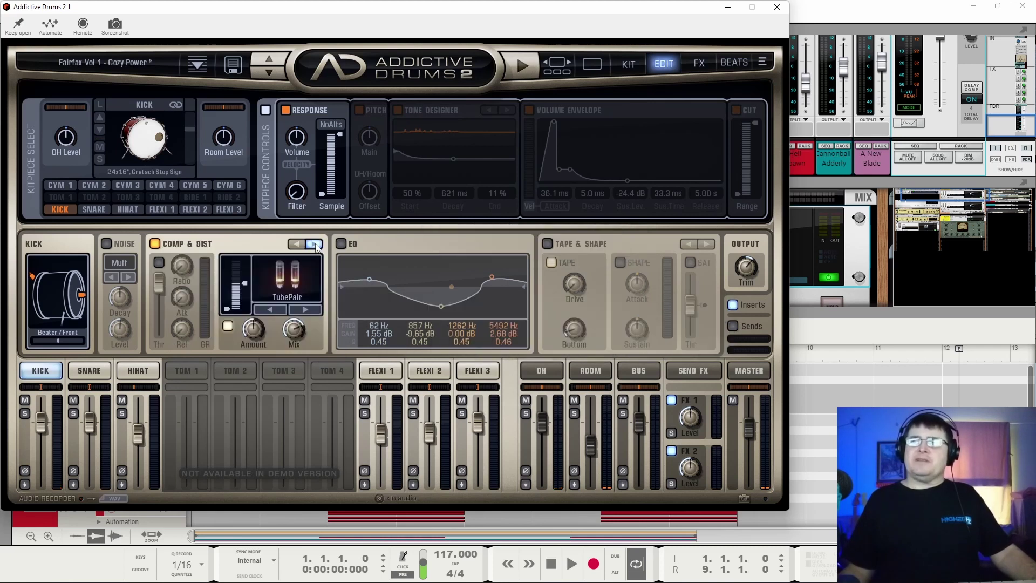
left_click(547, 244)
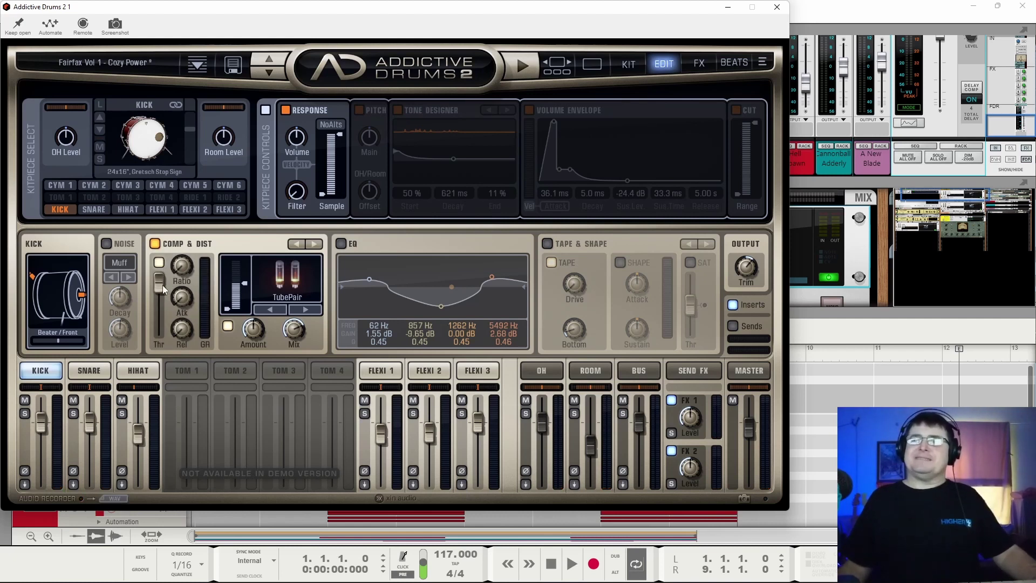
- Try several ratio and threshold settings on the kick's compressor, ending with the threshold at -48 dB
left_click_drag(160, 287, 160, 332)
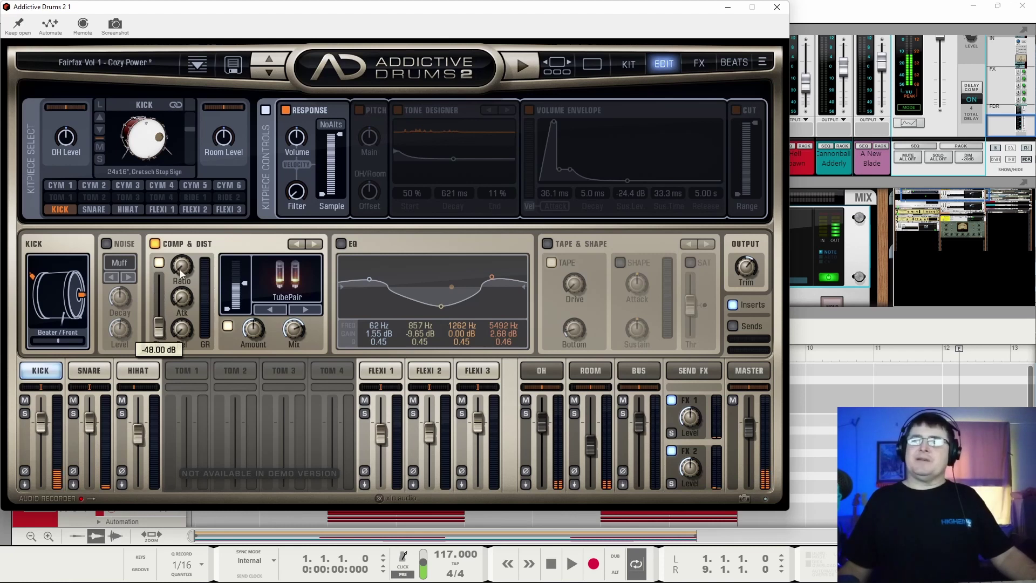
mouse_move(180, 270)
left_mouse_down()
mouse_move(161, 316)
mouse_move(163, 261)
mouse_move(184, 280)
left_mouse_up()
left_click(162, 316)
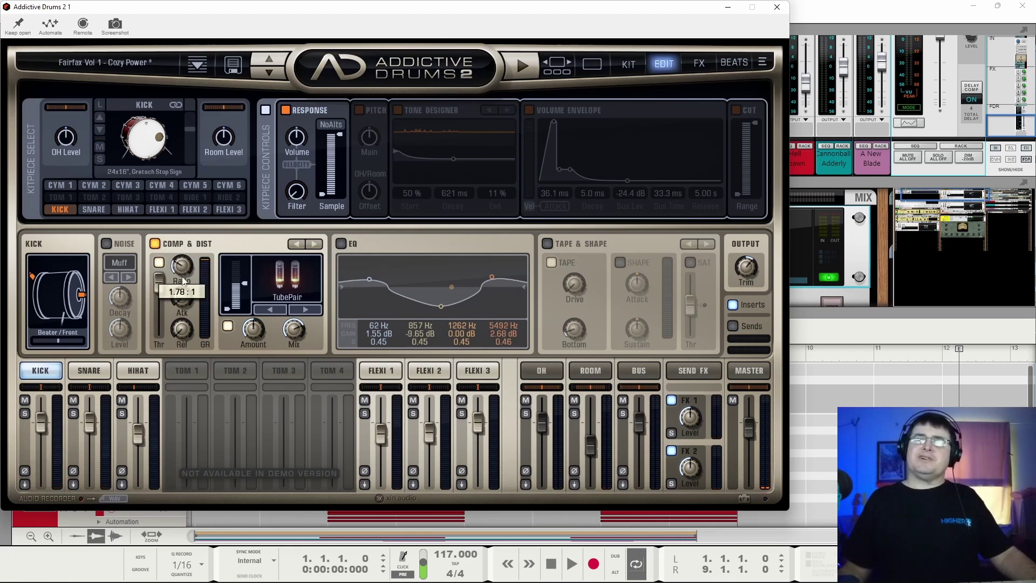
left_click_drag(185, 316, 189, 285)
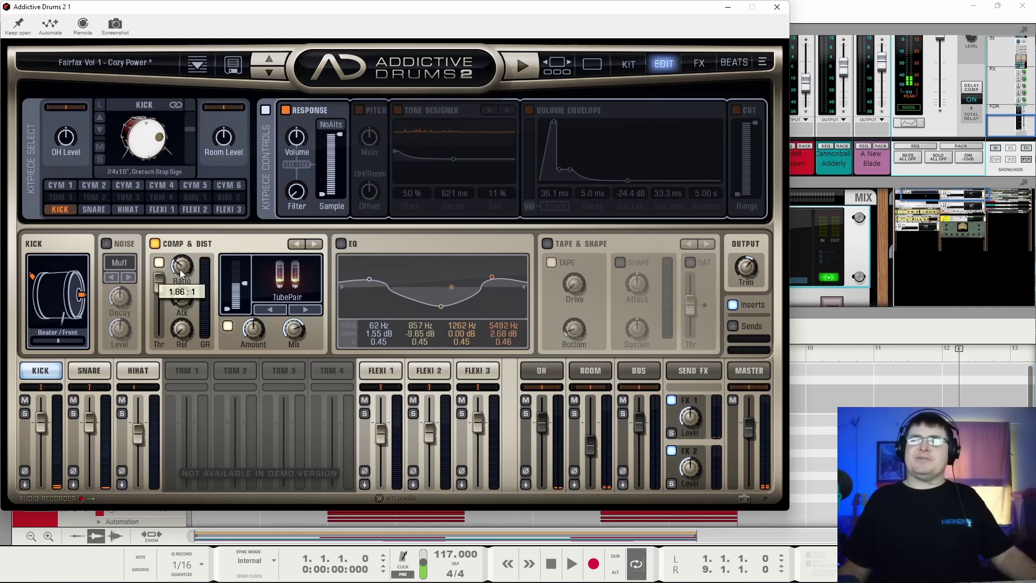
mouse_move(162, 284)
left_mouse_down()
mouse_move(165, 267)
mouse_move(164, 302)
left_mouse_up()
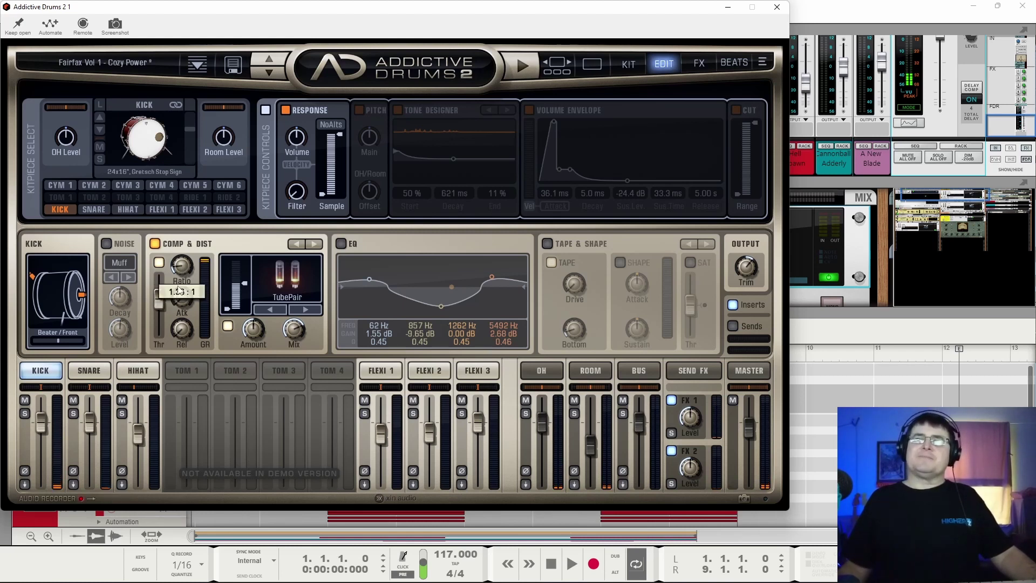
left_click_drag(161, 306, 160, 332)
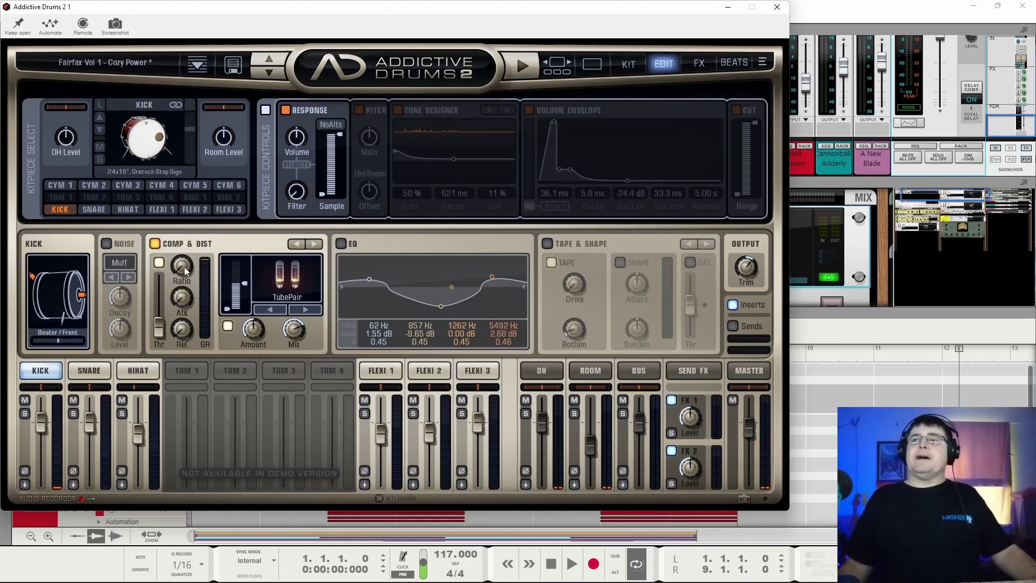
- Try different ratio, threshold and release settings on the kick's compressor, ending with the threshold raised from its lowest trial setting
mouse_move(173, 268)
left_click_drag(172, 269, 190, 209)
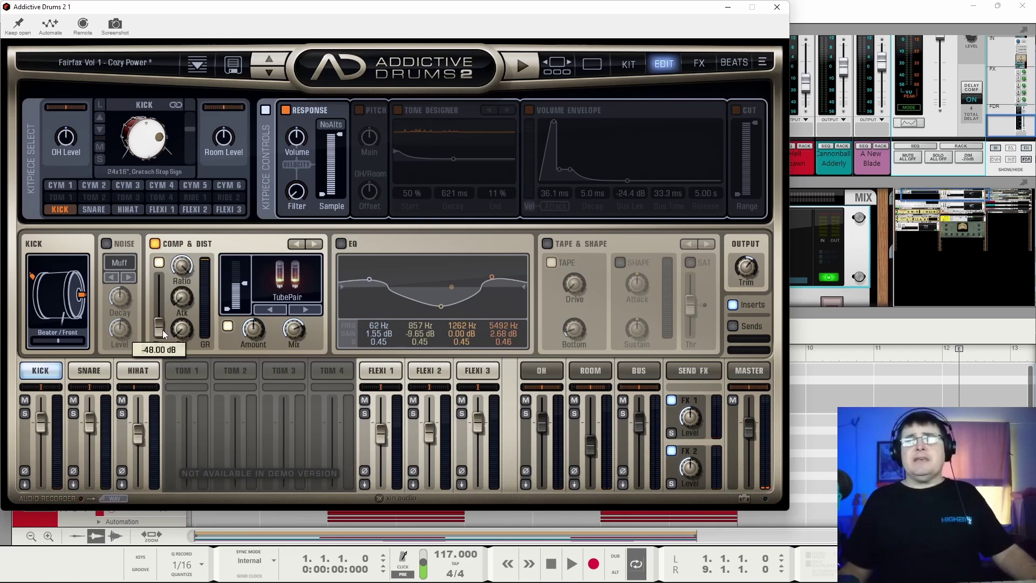
left_click_drag(163, 329, 161, 305)
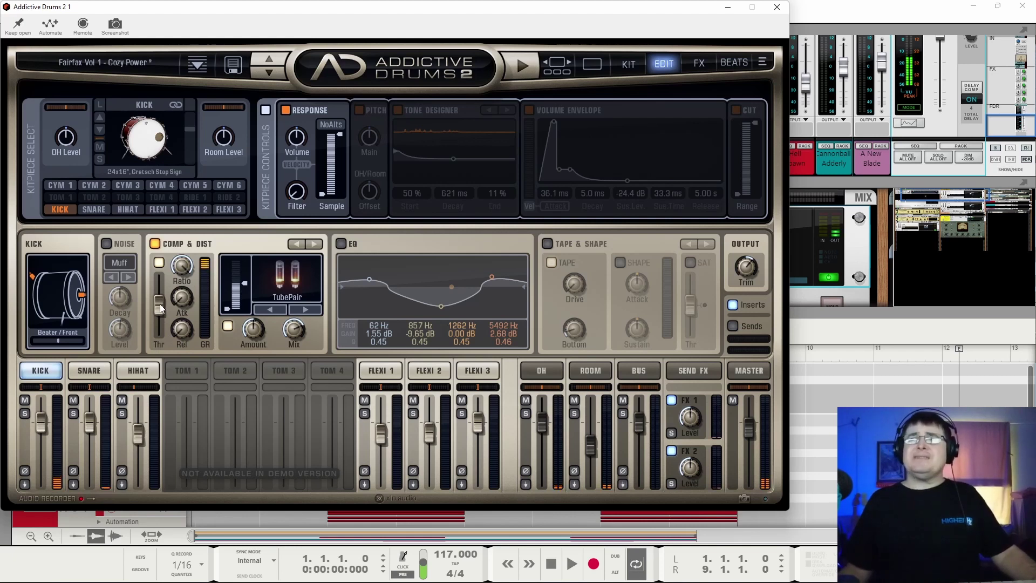
left_click_drag(160, 300, 190, 264)
left_click_drag(182, 329, 187, 264)
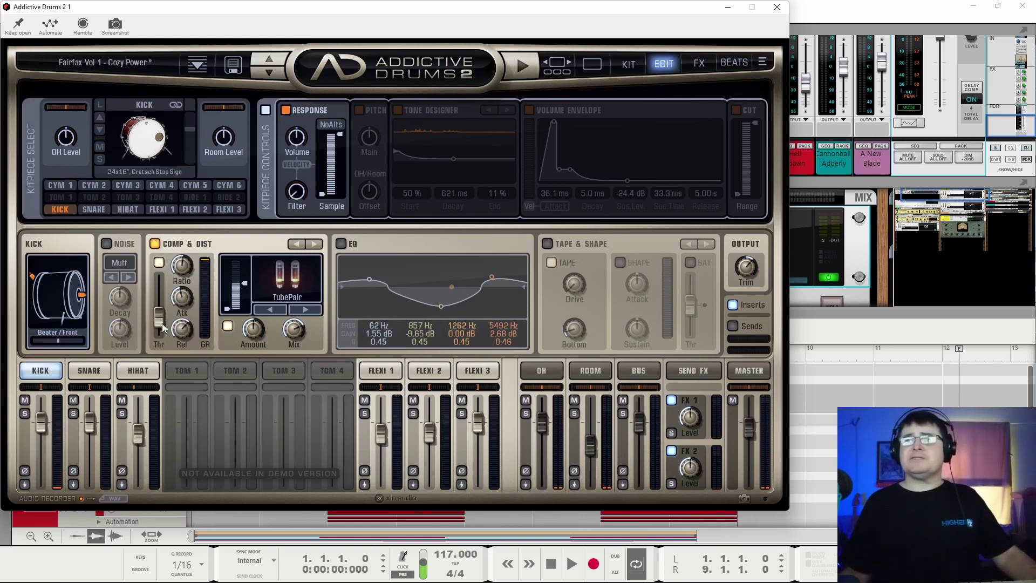
left_click_drag(158, 322, 157, 268)
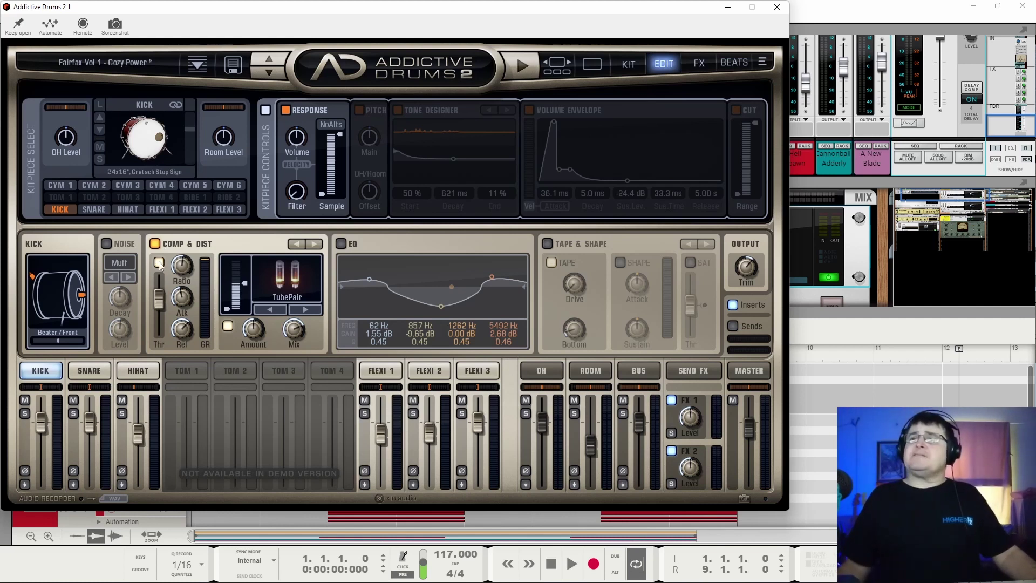
- Switch the compressor off, keep the distortion enabled, and step through IronTransformer and AirPressure to the Crunch type
left_click(159, 262)
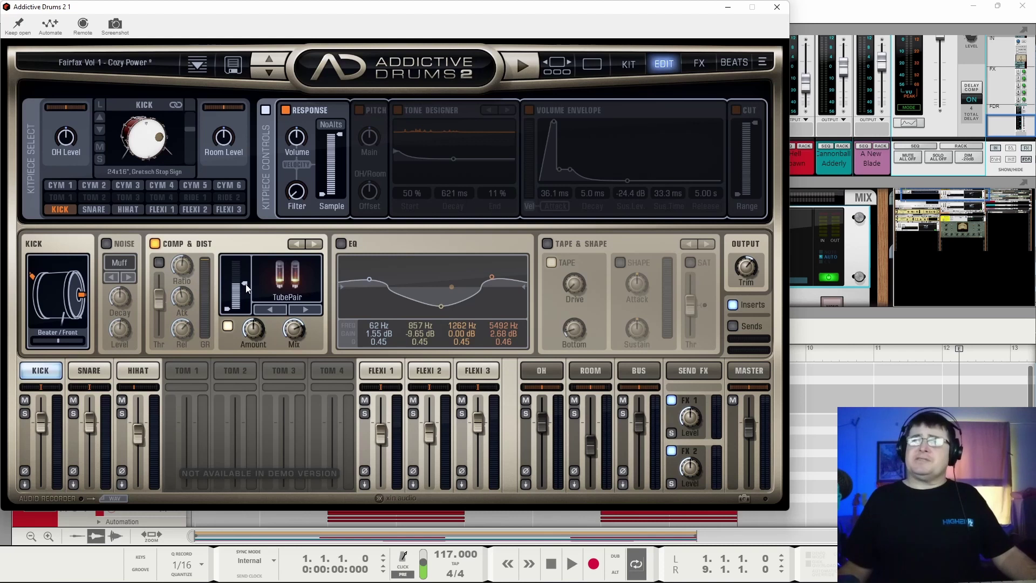
left_click(227, 326)
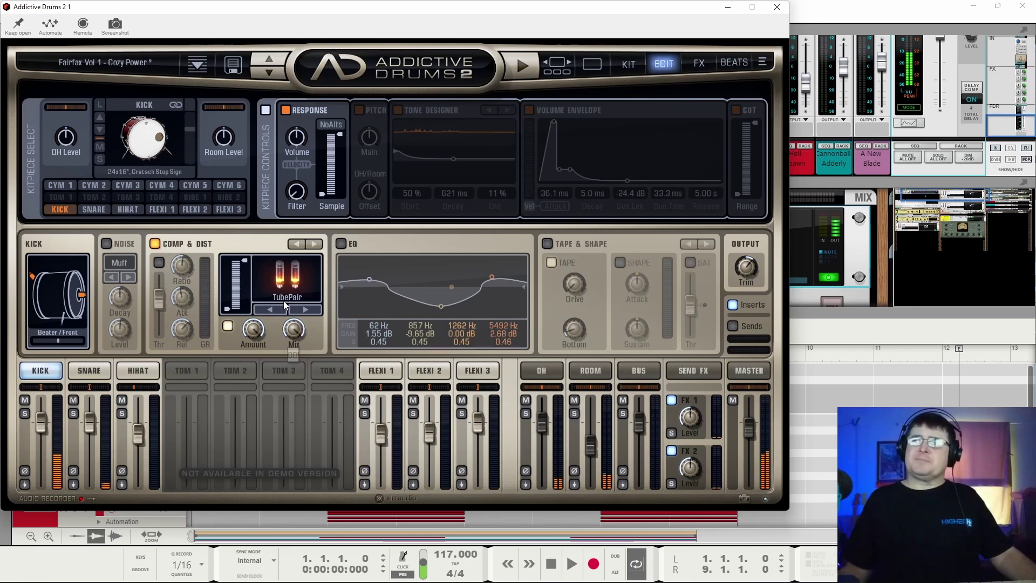
left_click(300, 311)
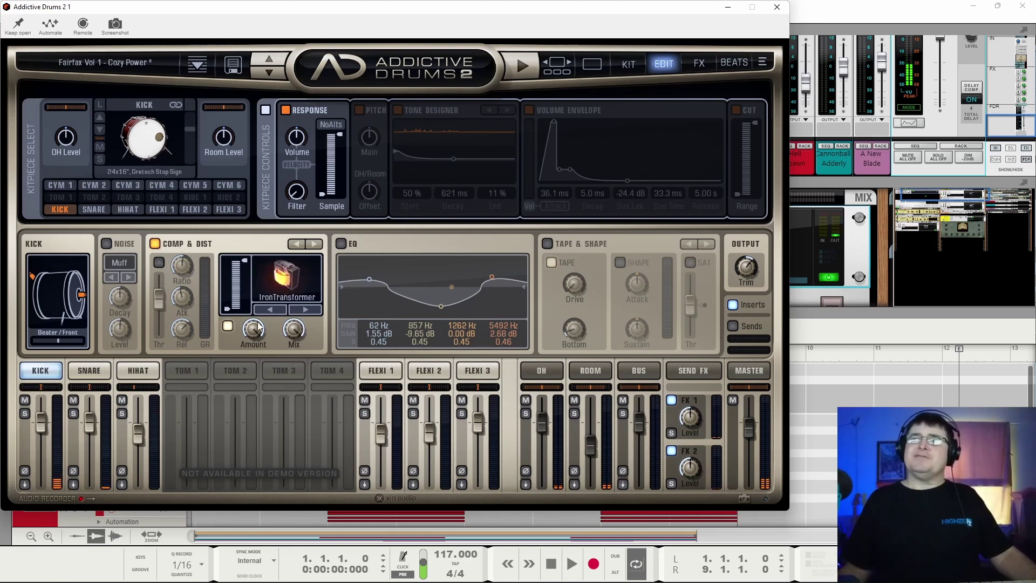
left_click(306, 309)
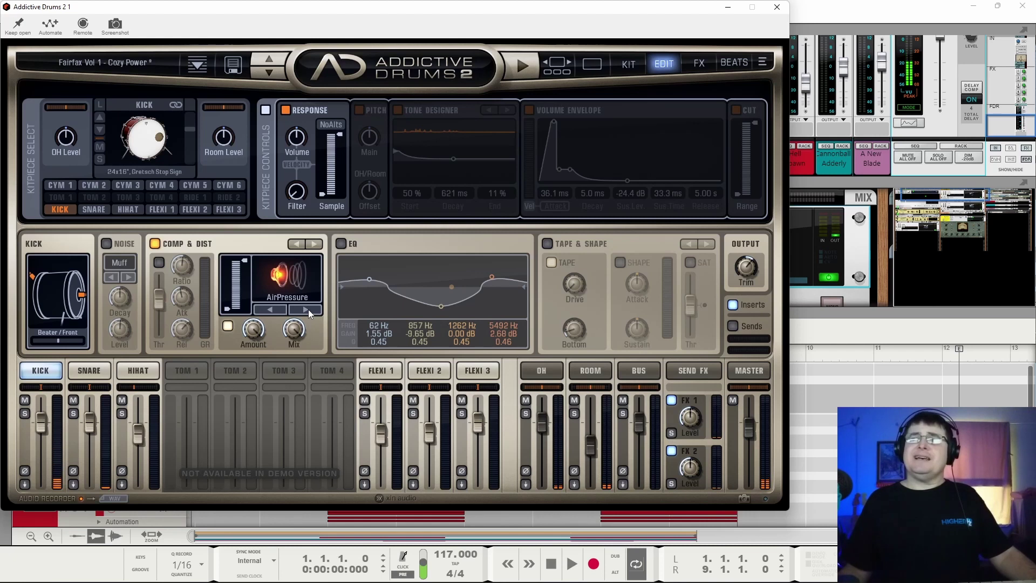
left_click(308, 309)
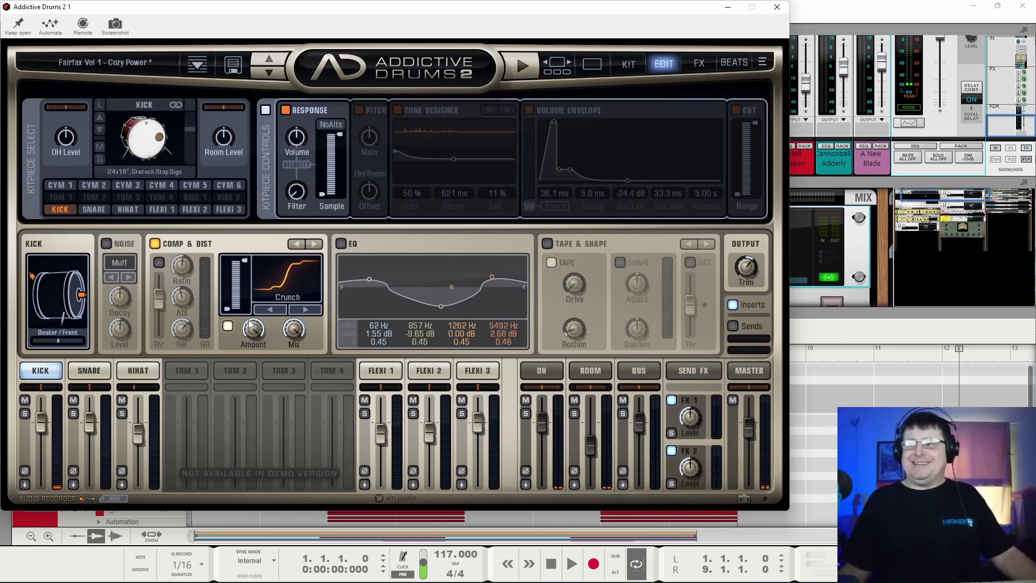
- Try the Crunch distortion with the amount at 100%, different low and high frequency limits, and varied mix
left_click_drag(274, 413, 274, 225)
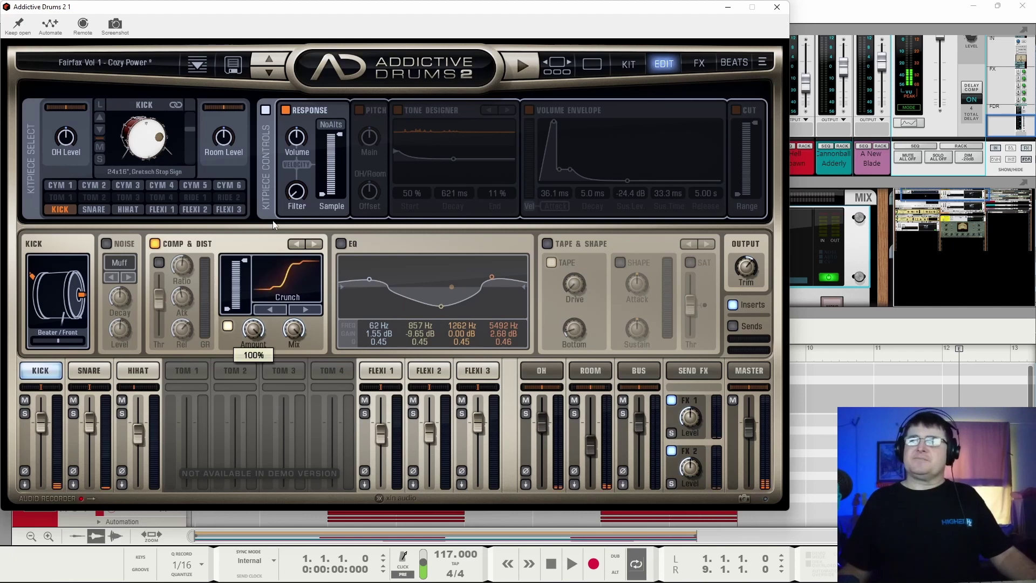
mouse_move(242, 268)
left_mouse_down()
mouse_move(245, 295)
mouse_move(246, 261)
left_mouse_up()
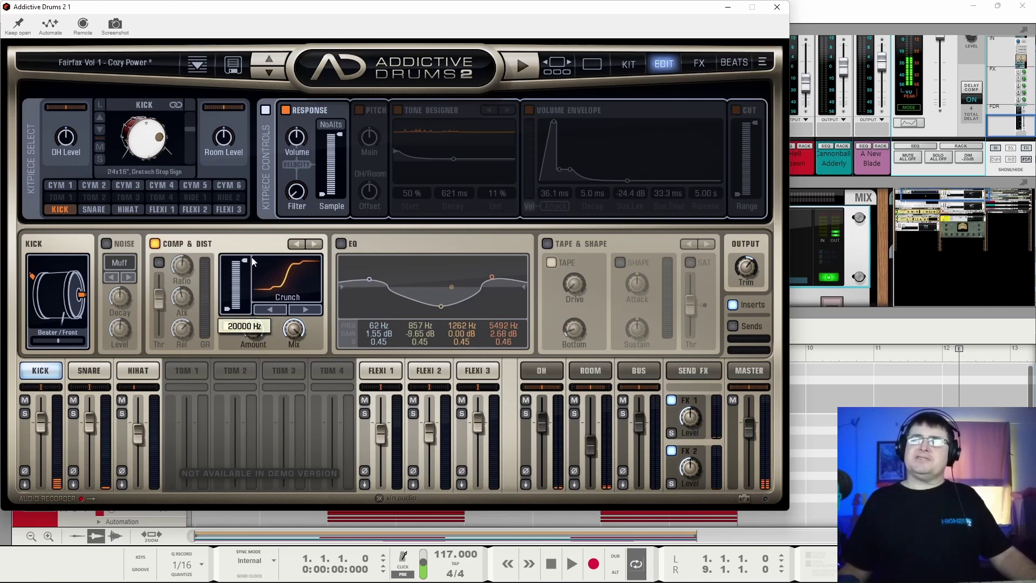
mouse_move(225, 313)
left_mouse_down()
mouse_move(232, 270)
mouse_move(233, 317)
mouse_move(240, 279)
left_mouse_up()
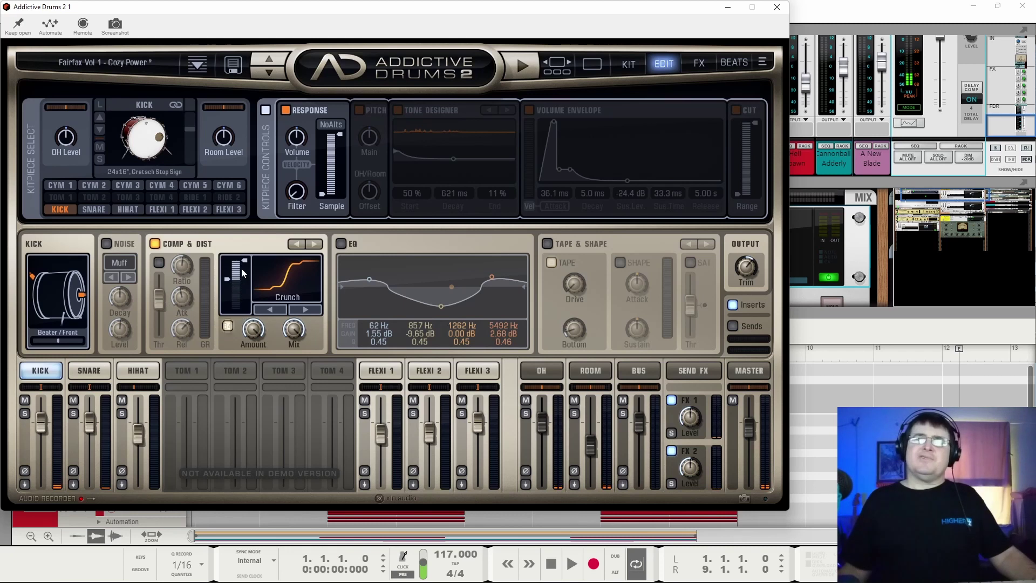
mouse_move(228, 290)
left_mouse_down()
mouse_move(229, 309)
mouse_move(249, 286)
left_mouse_up()
left_click_drag(294, 331, 322, 245)
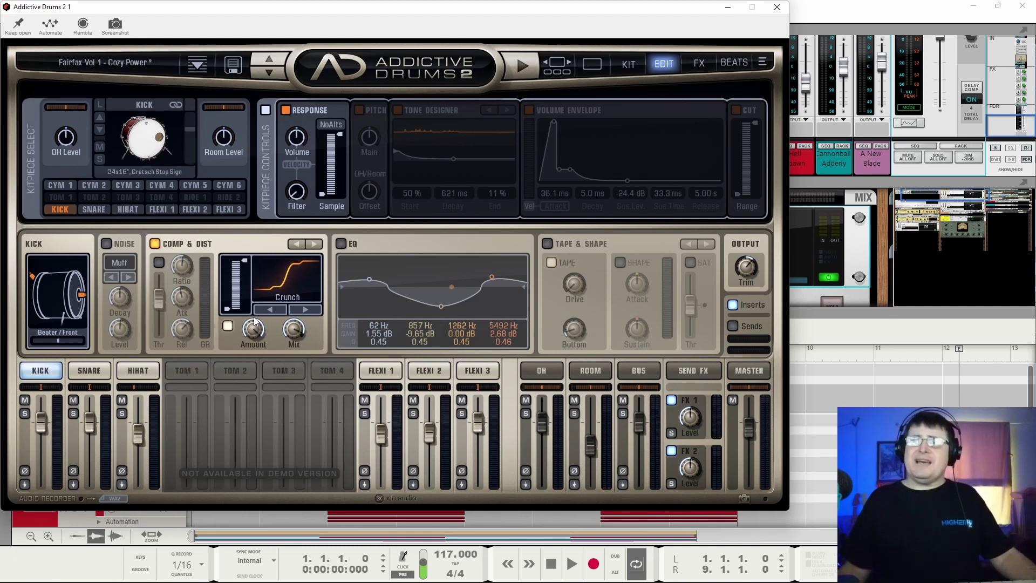
- Audition the Zap distortion at 46% amount, Heavy with Noise briefly enabled, and BitCrush, cycling round to TubePair
left_click(303, 312)
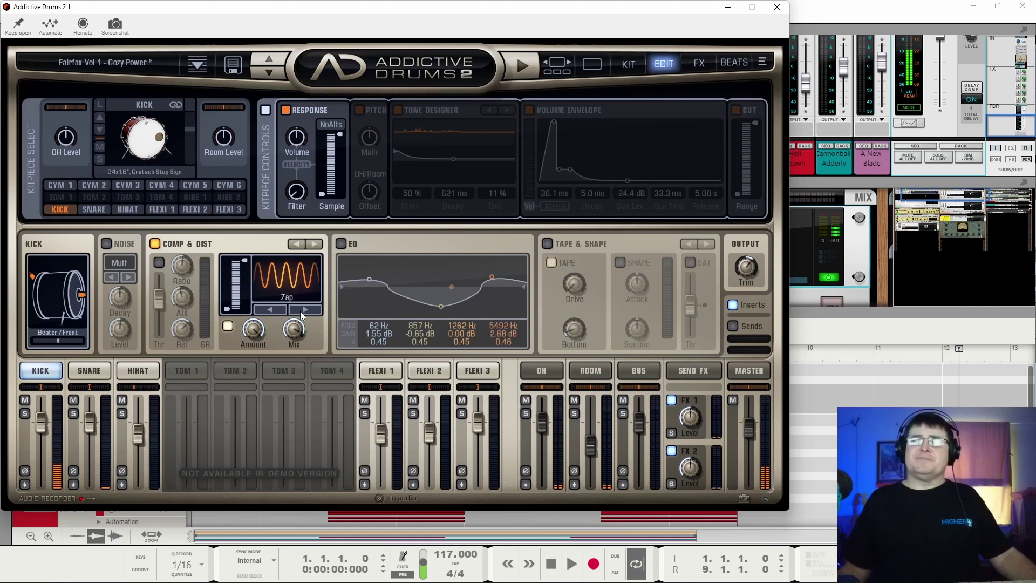
left_click_drag(253, 329, 257, 370)
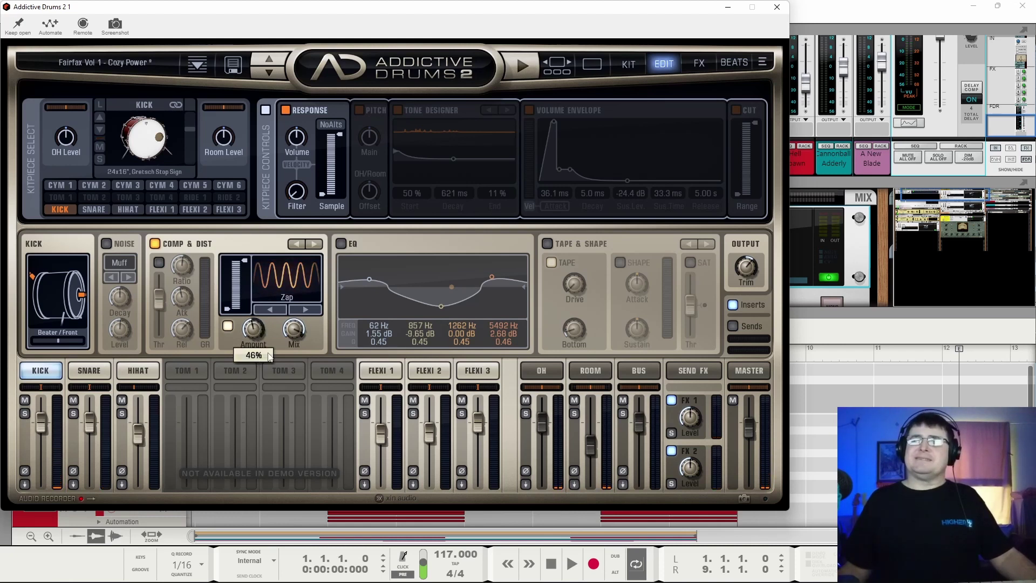
left_click(307, 309)
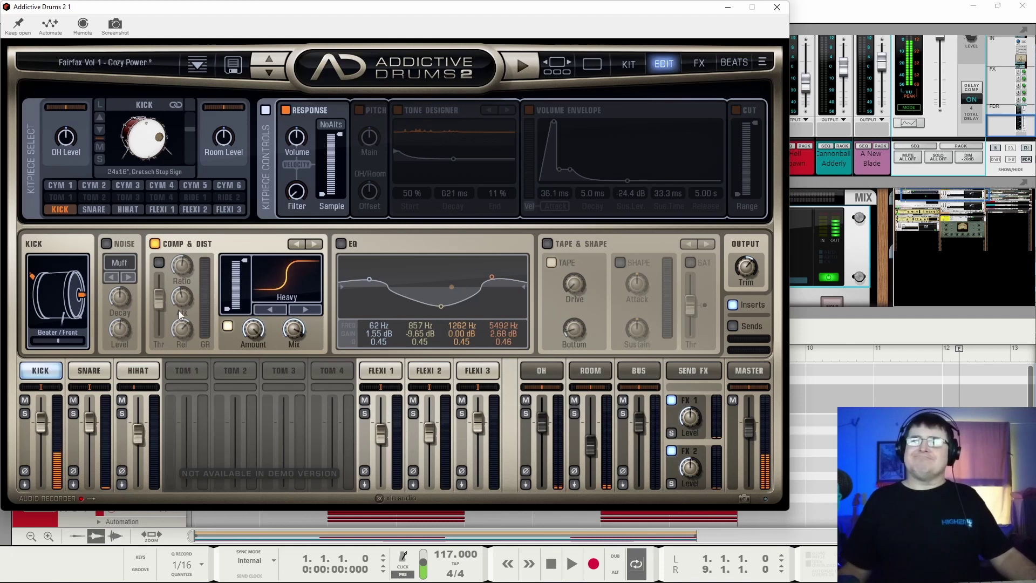
left_click(108, 243)
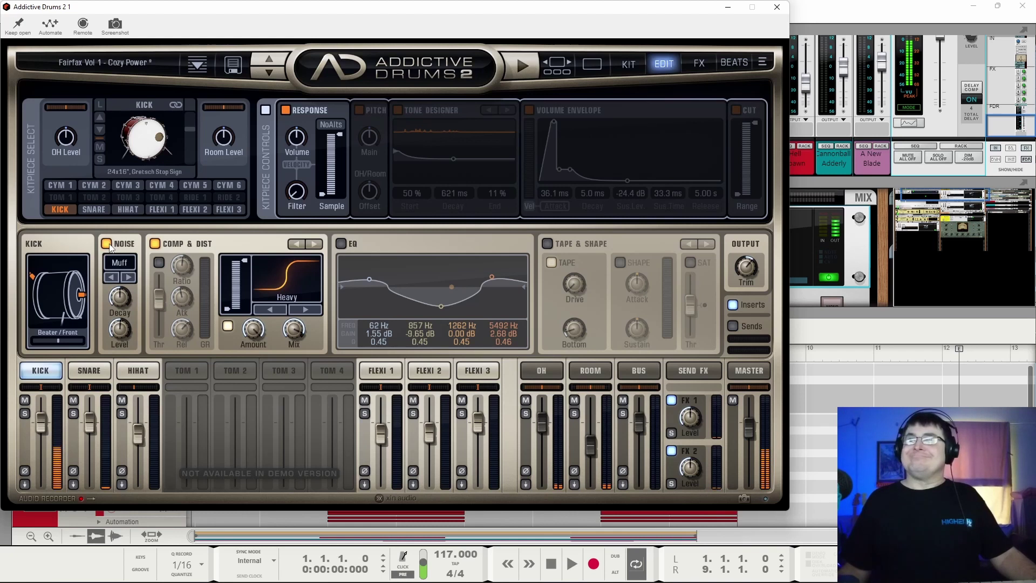
left_click(108, 243)
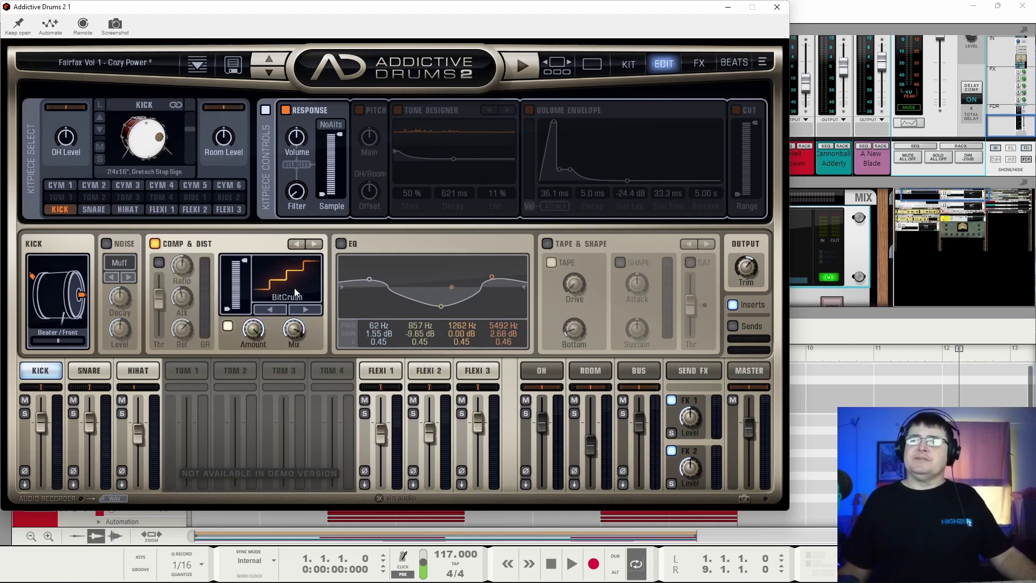
left_click(306, 310)
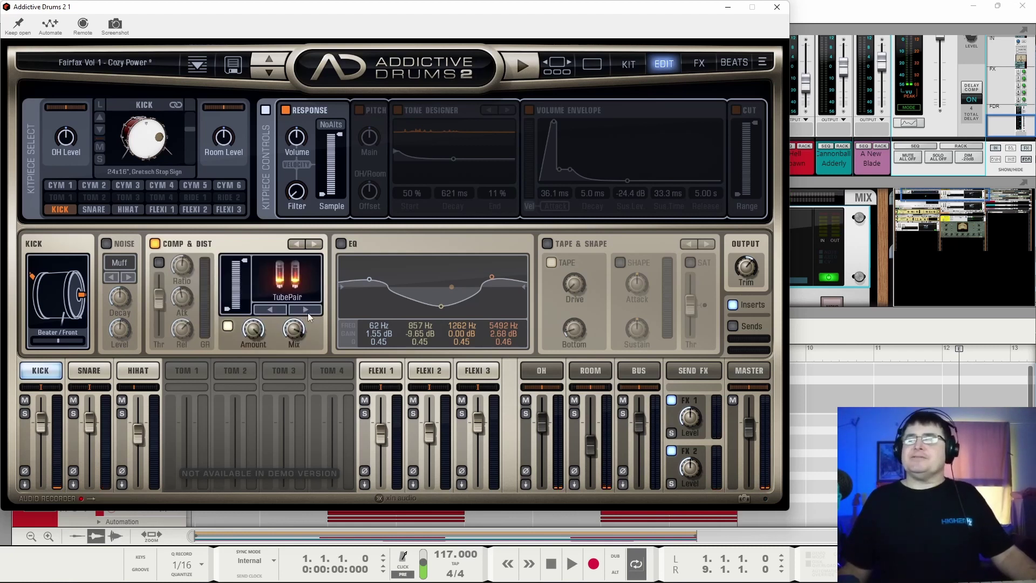
- Turn the kick's compressor back on and switch the distortion type to Heavy
left_click(159, 263)
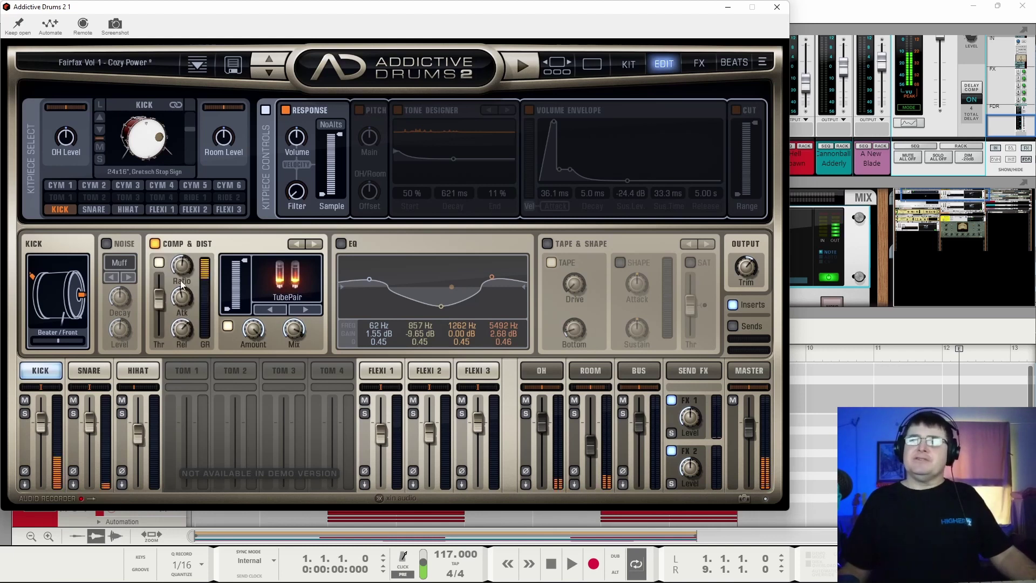
left_click(261, 312)
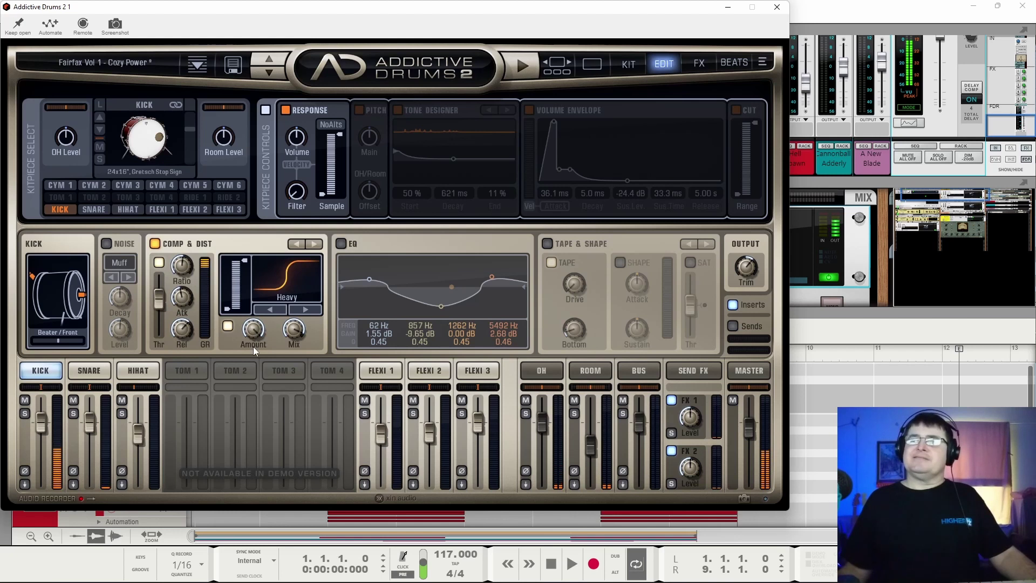
left_click(270, 309)
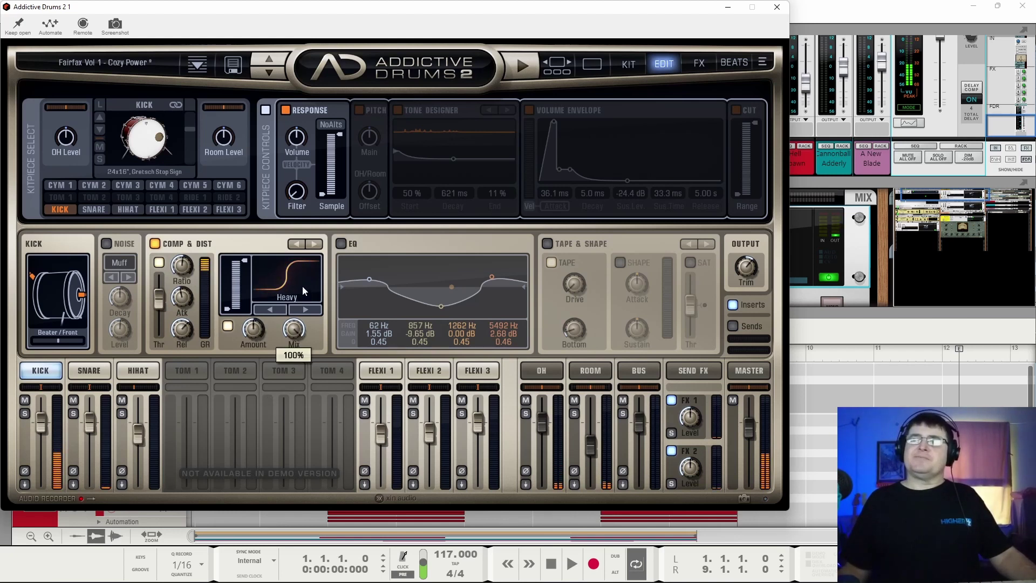
- Compare the kick with the Comp & Dist and EQ sections toggled, leaving Comp & Dist on and EQ off
left_click(155, 244)
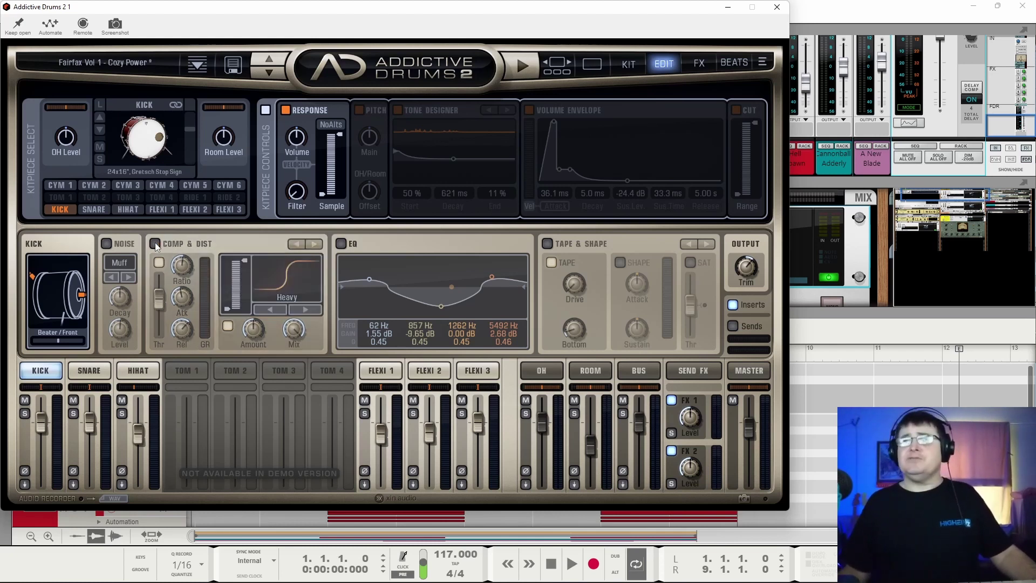
left_click(155, 244)
left_click(341, 243)
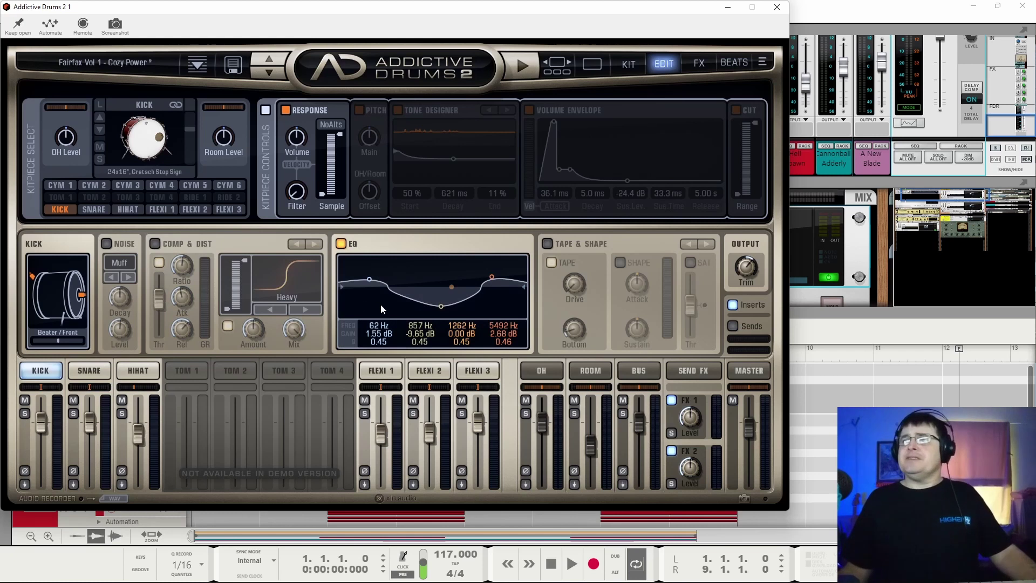
left_click(155, 243)
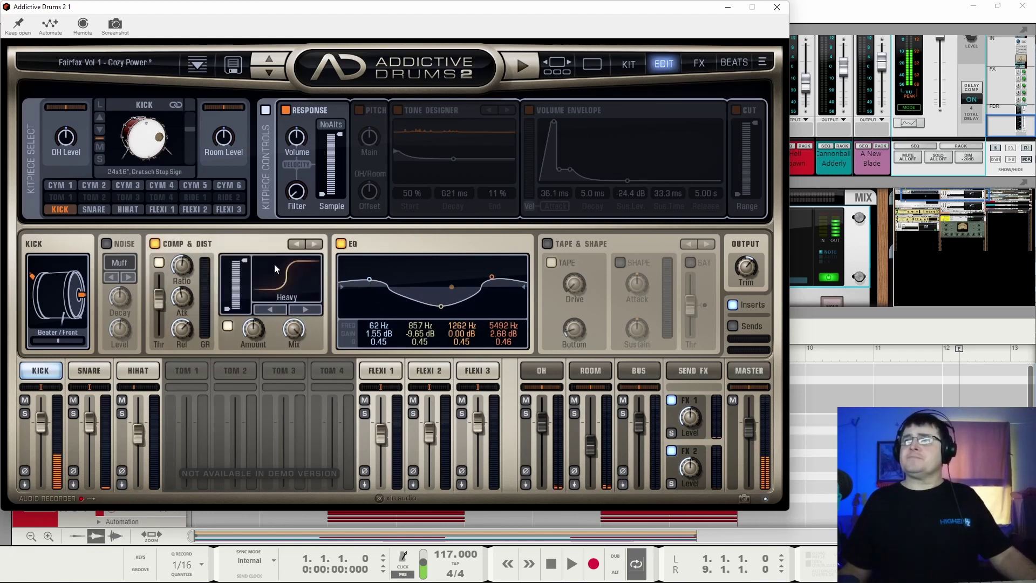
left_click(341, 243)
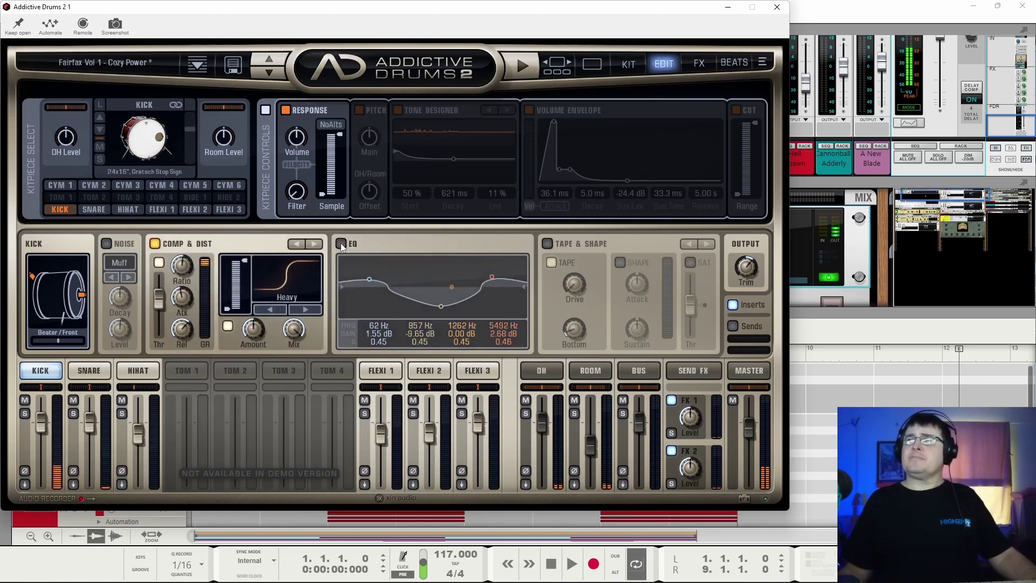
- Turn on the kick's EQ and reshape its bands to 44 Hz +6.88 dB, 1065 Hz +0.58 dB, 201 Hz -7.60 dB and 6691 Hz -9.63 dB
left_click(341, 244)
left_click_drag(441, 306, 449, 267)
mouse_move(369, 279)
left_mouse_down()
mouse_move(371, 301)
mouse_move(362, 272)
left_mouse_up()
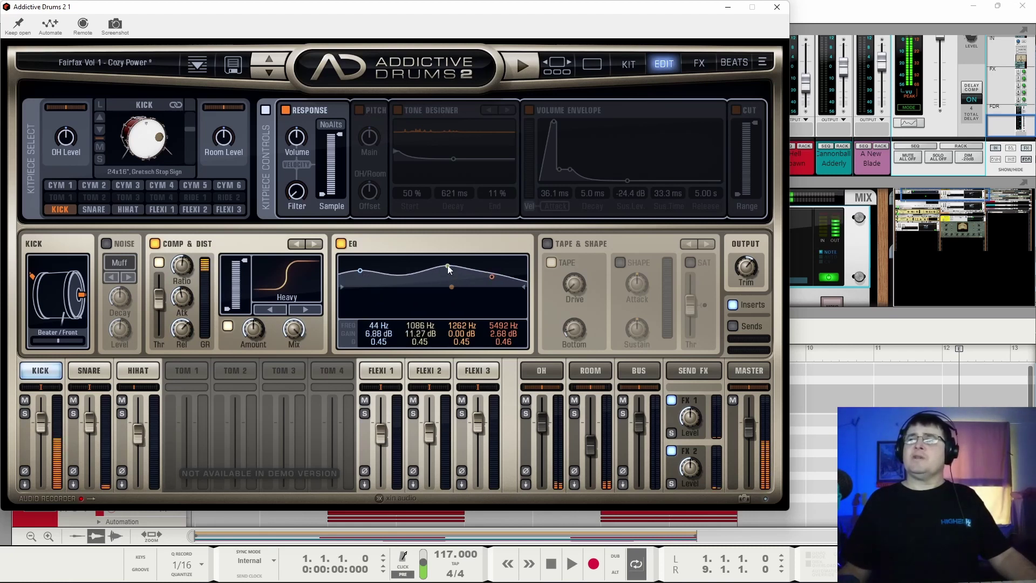
mouse_move(448, 265)
left_mouse_down()
mouse_move(452, 296)
mouse_move(490, 286)
mouse_move(487, 306)
mouse_move(426, 289)
mouse_move(411, 272)
mouse_move(402, 304)
mouse_move(448, 283)
left_mouse_up()
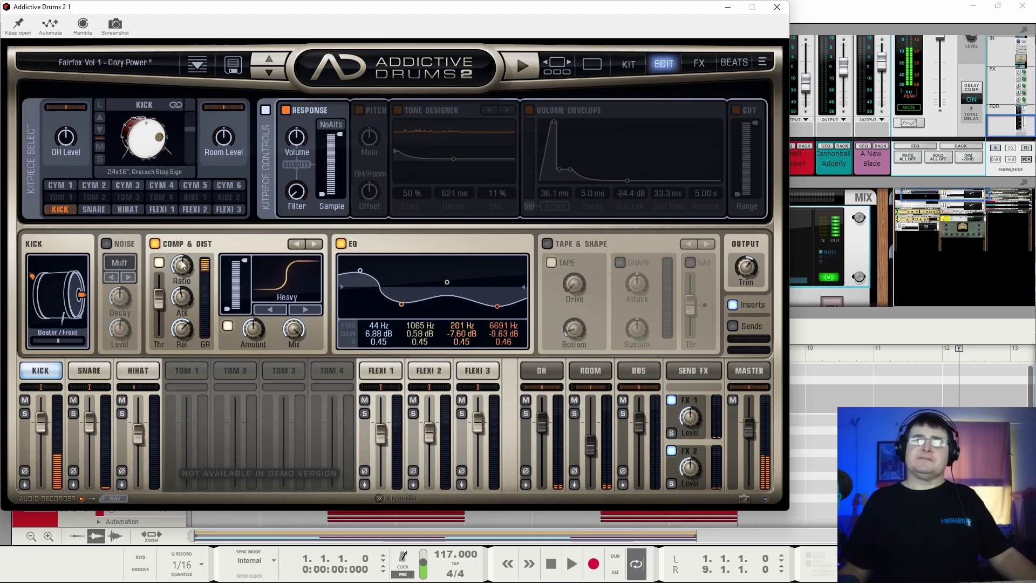
- Bypass the EQ and Comp & Dist sections to hear the dry kick, and re-enable only the EQ
left_click(341, 244)
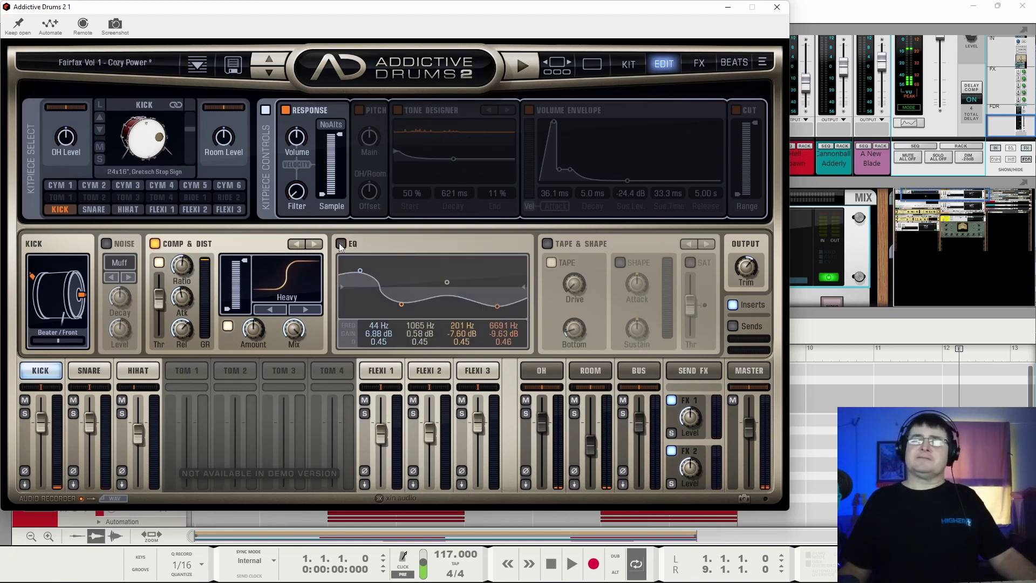
left_click(155, 243)
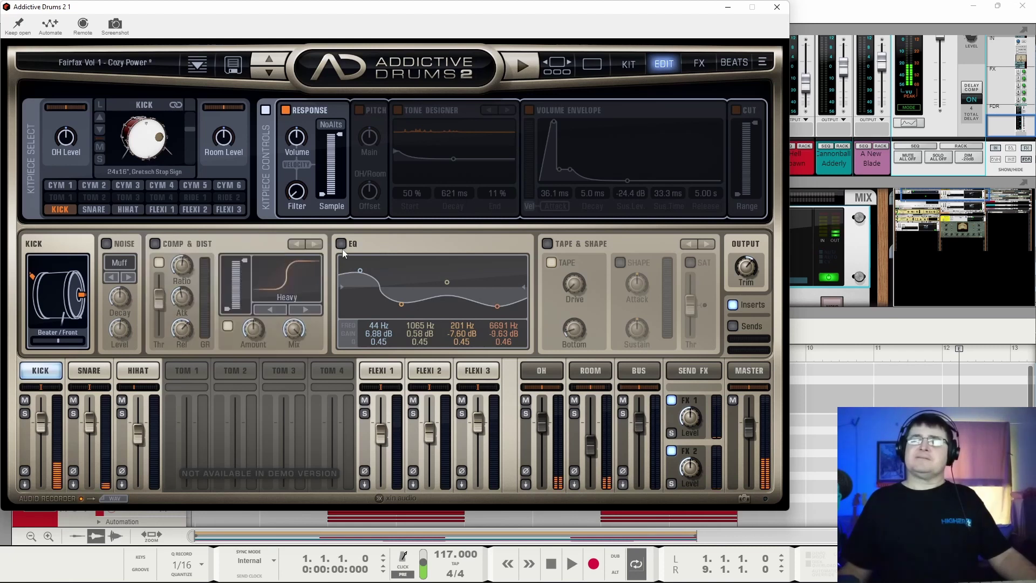
left_click(342, 245)
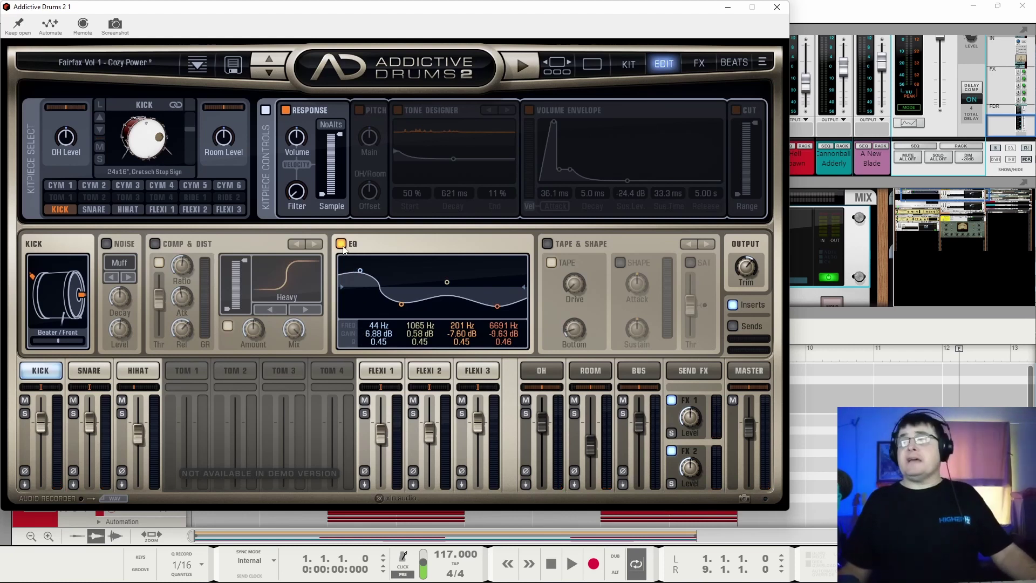
- Turn on Tape & Shape with the EQ off, try the tape drive at 62%, and enable the Shape module
left_click(548, 244)
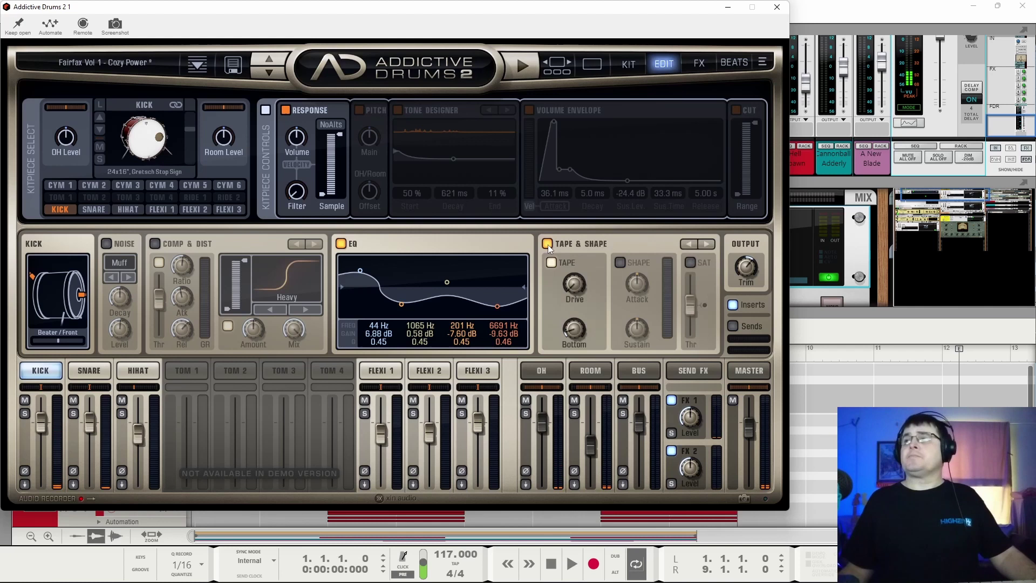
left_click(340, 243)
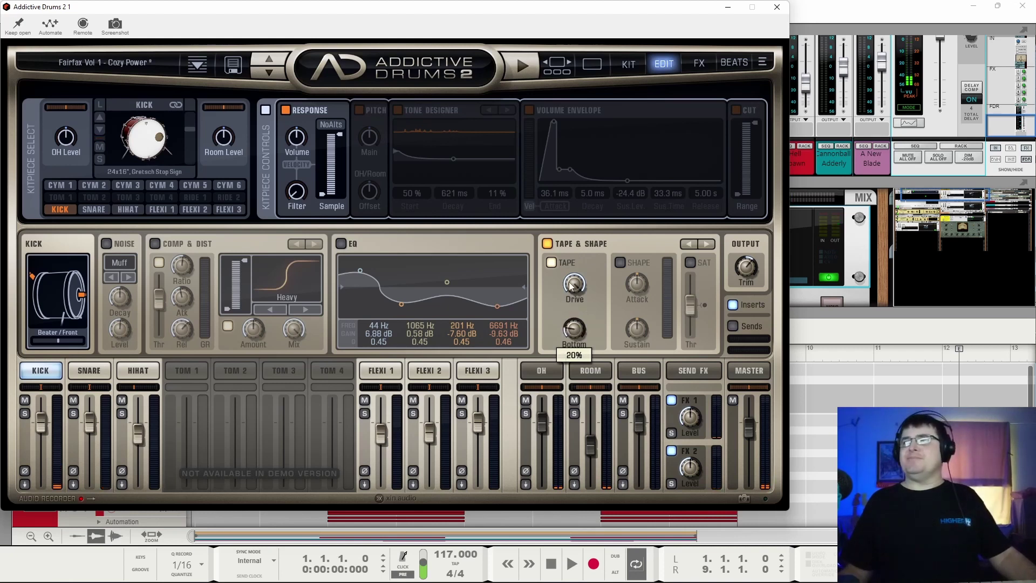
left_click_drag(571, 286, 571, 322)
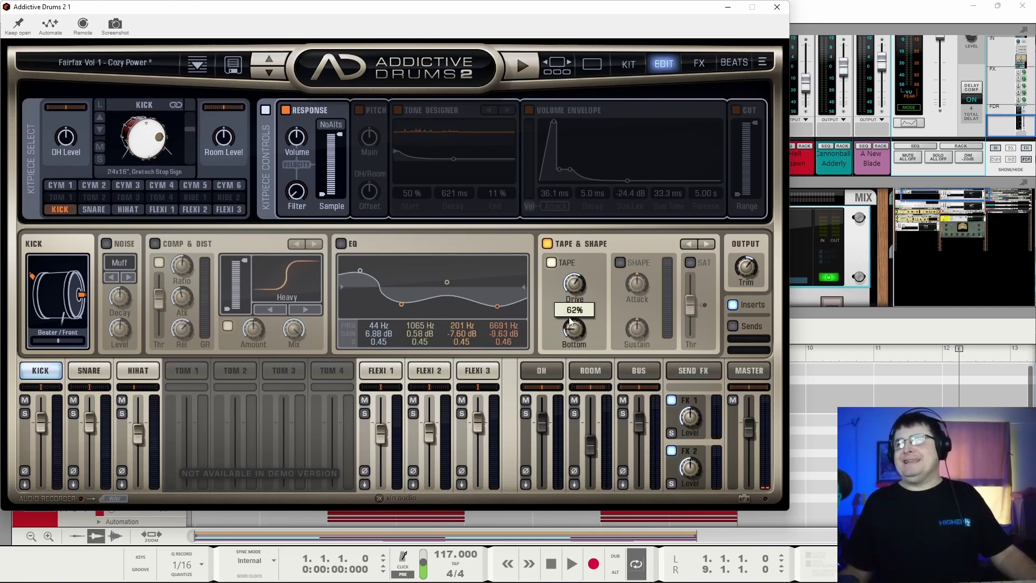
left_click(619, 262)
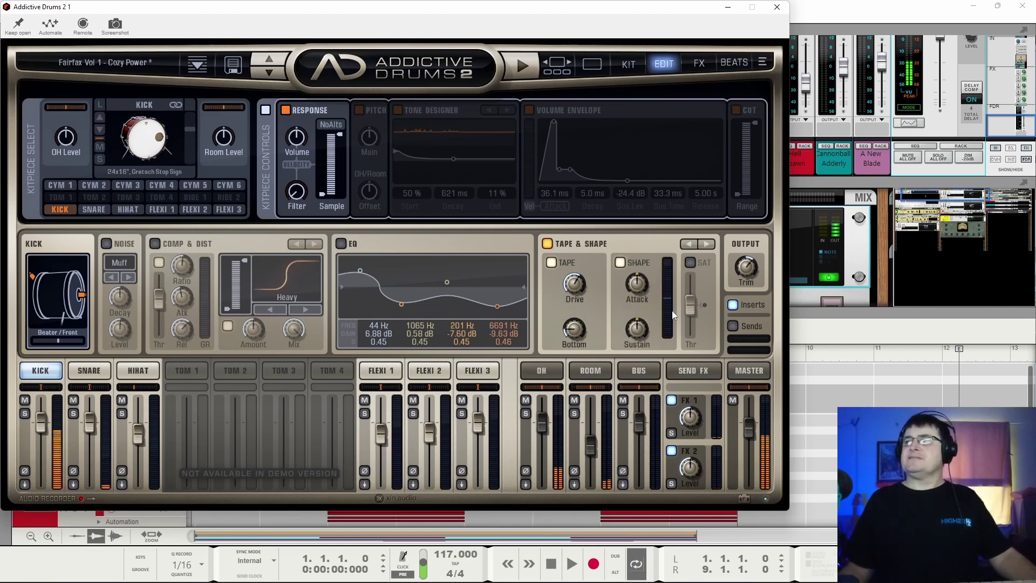
- Enable the kick's Tape & Shape saturation with its threshold at 2.63 dB, and bypass the whole section to compare
mouse_move(691, 306)
left_mouse_down()
mouse_move(693, 291)
mouse_move(692, 325)
mouse_move(699, 275)
mouse_move(694, 306)
left_mouse_up()
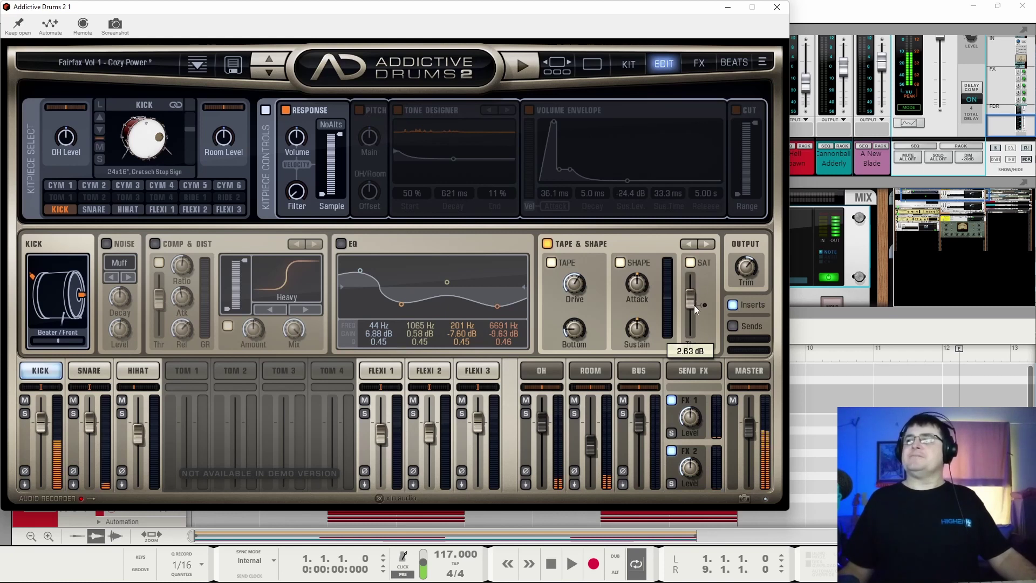
left_click(547, 244)
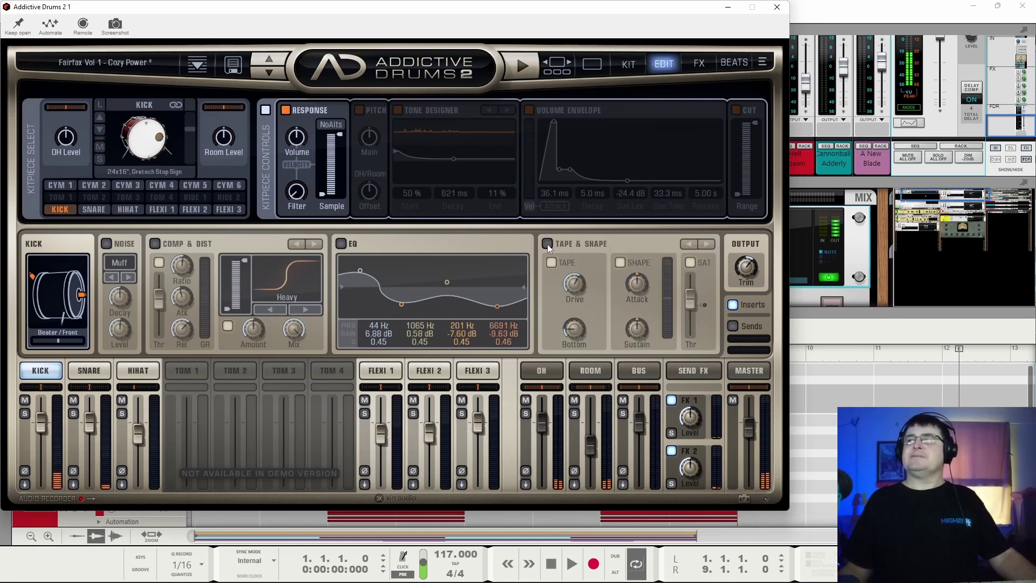
left_click(547, 244)
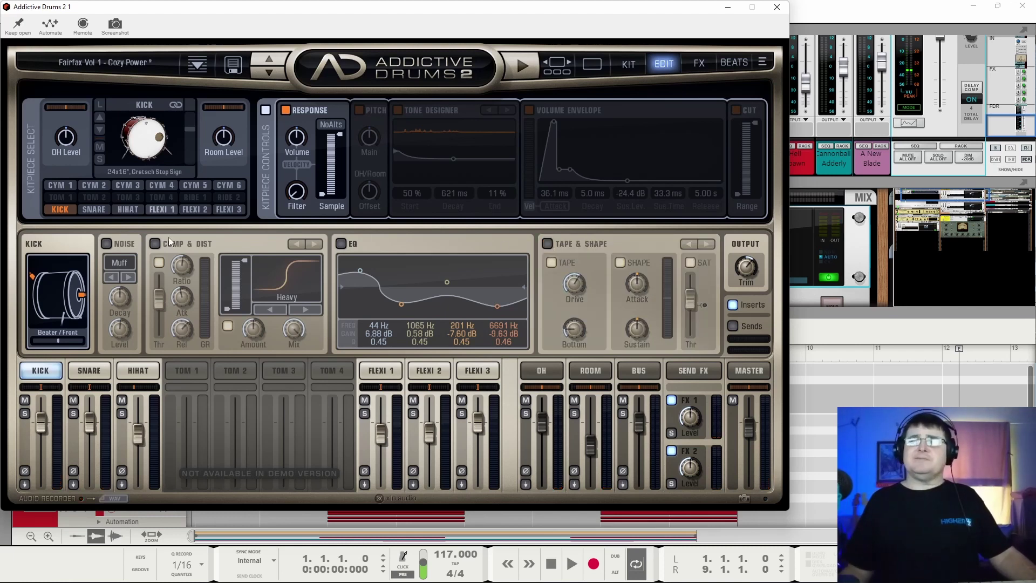
- Audition the kick with Comp & Dist, EQ, Noise and Tape & Shape switched on, and switch each section off again
left_click(155, 244)
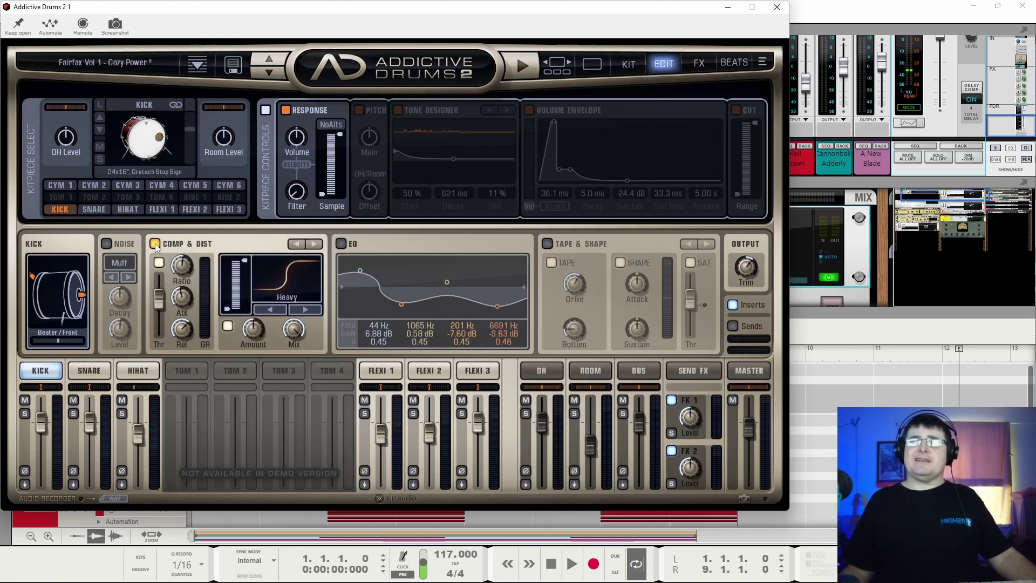
left_click(341, 244)
left_click(106, 244)
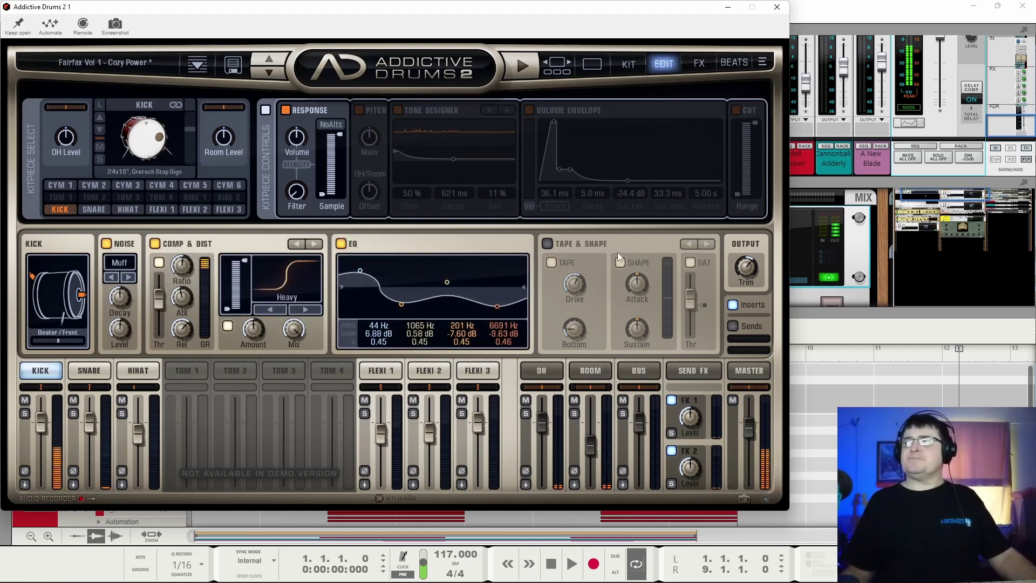
left_click(548, 244)
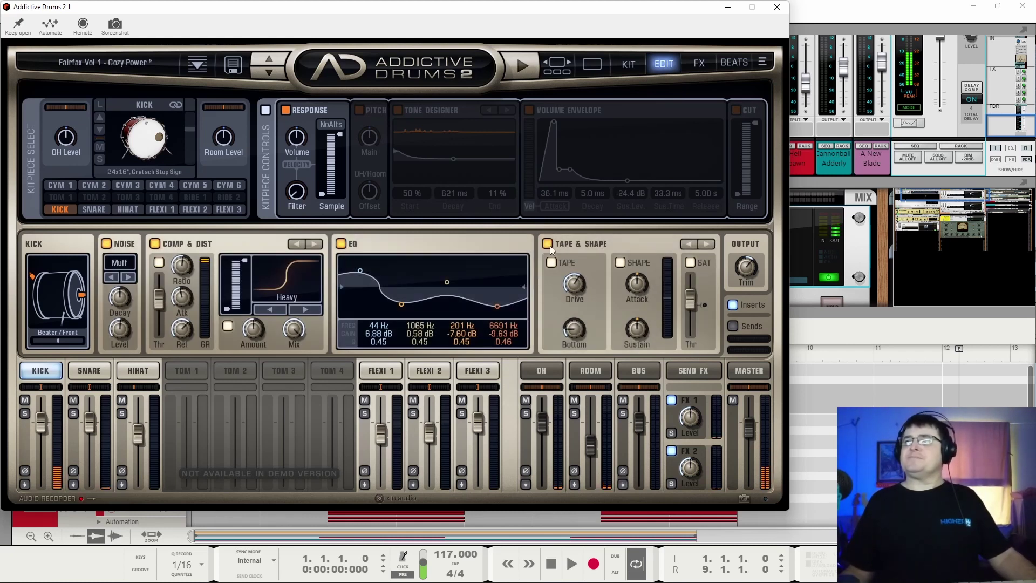
left_click(107, 244)
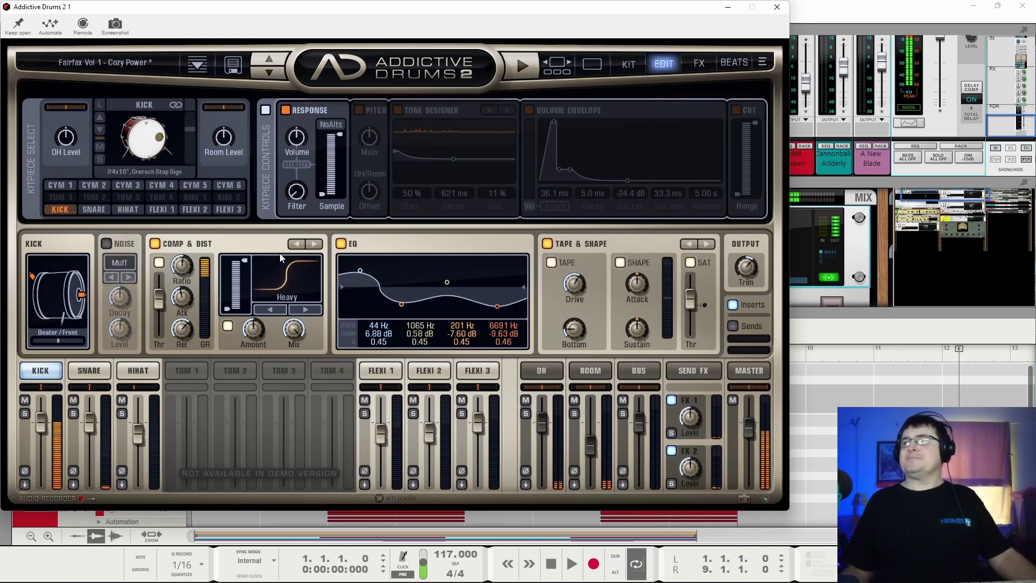
left_click(155, 243)
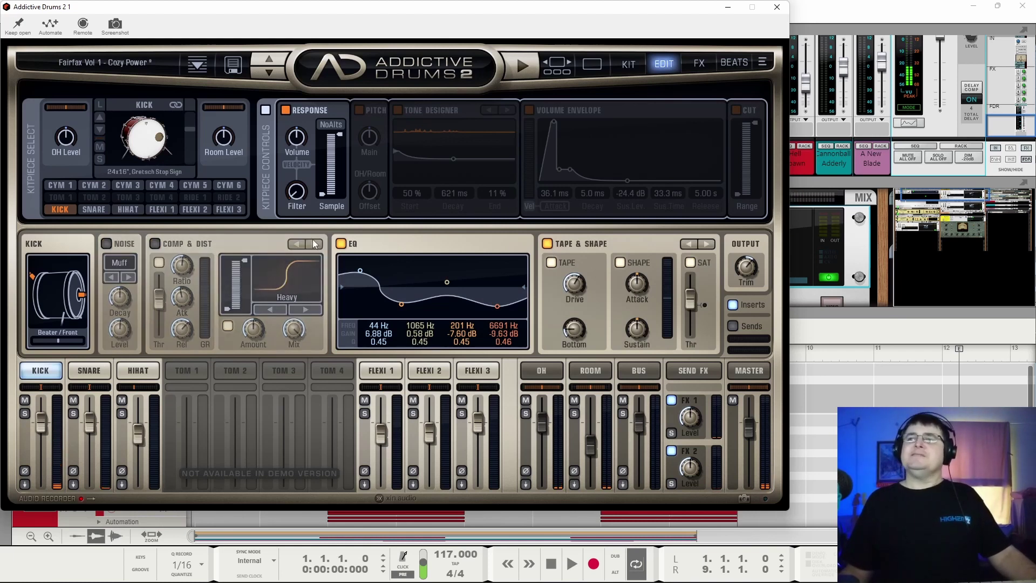
left_click(340, 244)
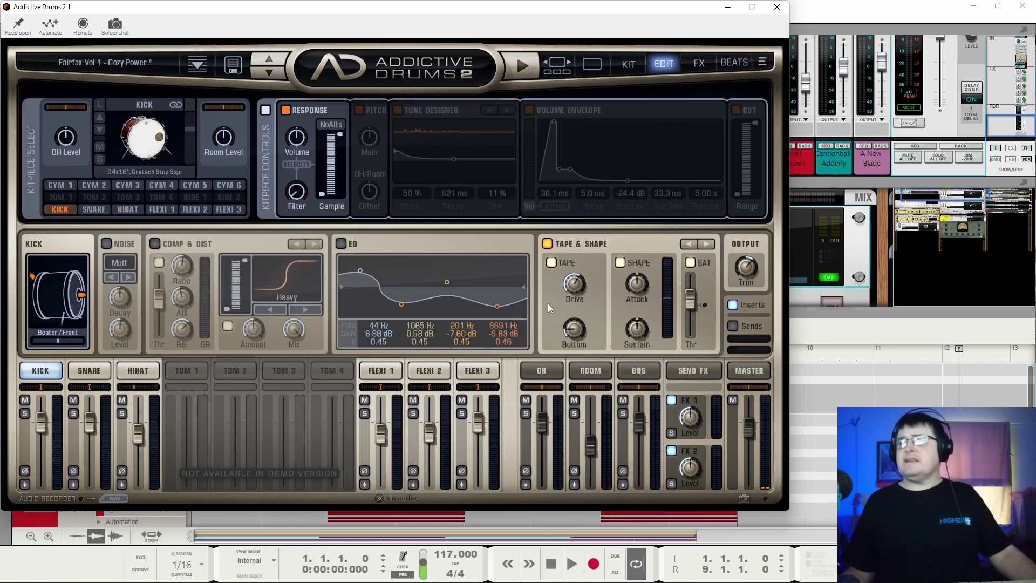
left_click(546, 244)
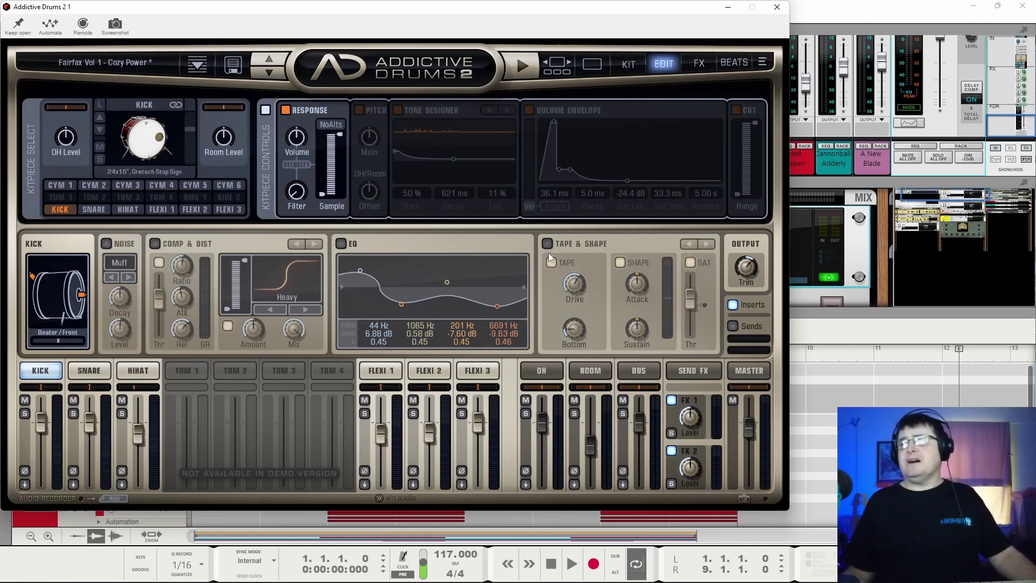
- Bypass and restore the kick's inserts, and turn on its sends, trying the second send at 11% before returning it to zero
left_click(732, 305)
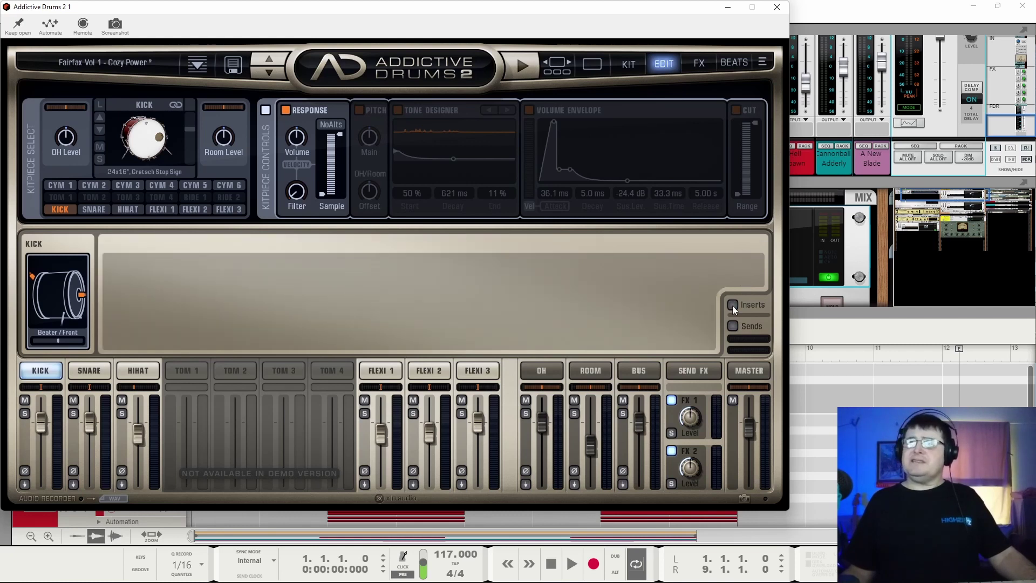
left_click(732, 306)
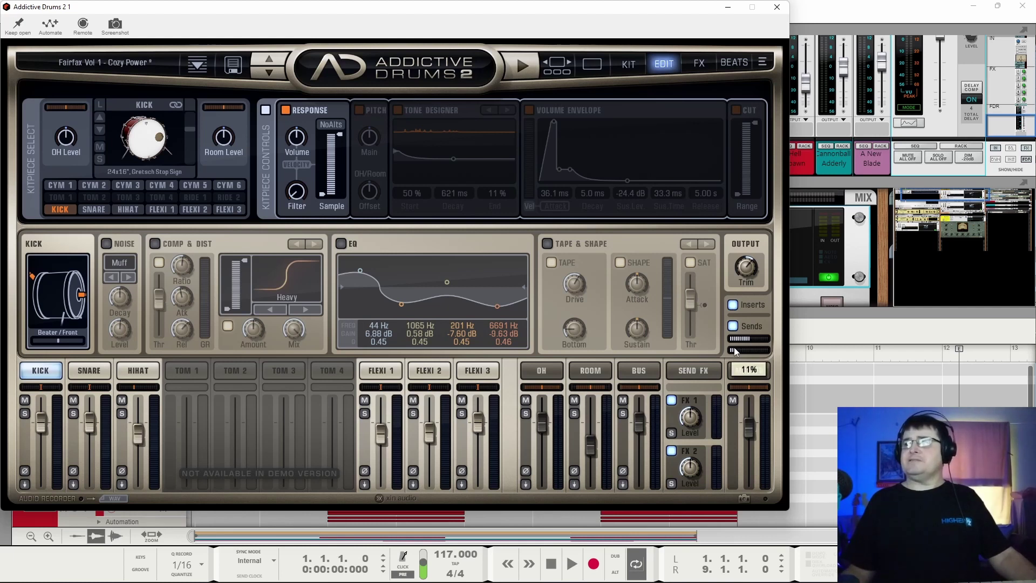
left_click_drag(734, 347, 723, 342)
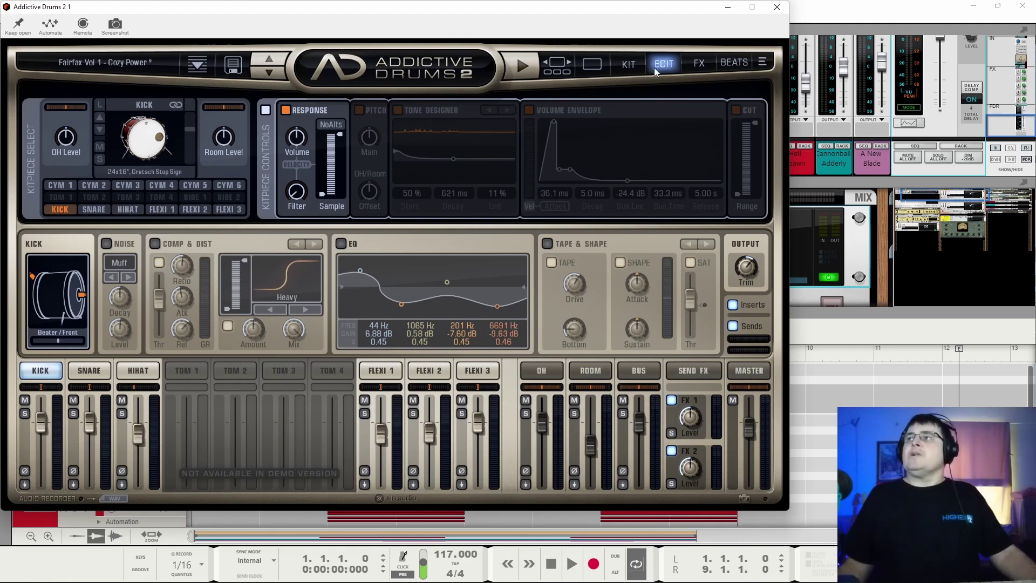
- View the snare and hi-hat channels, and return to the snare to try its Top/Bottom microphone balance
left_click(97, 371)
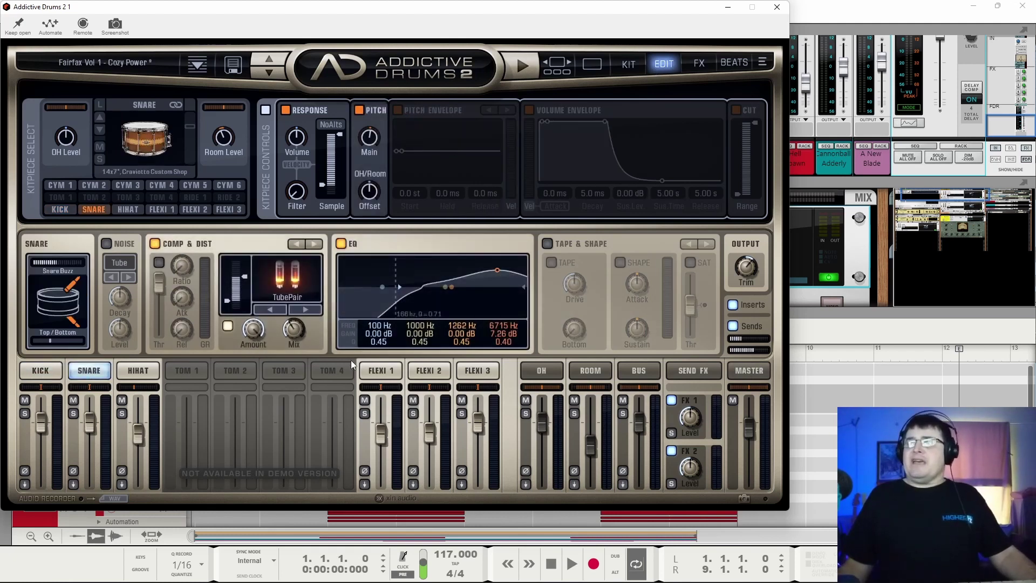
left_click(129, 374)
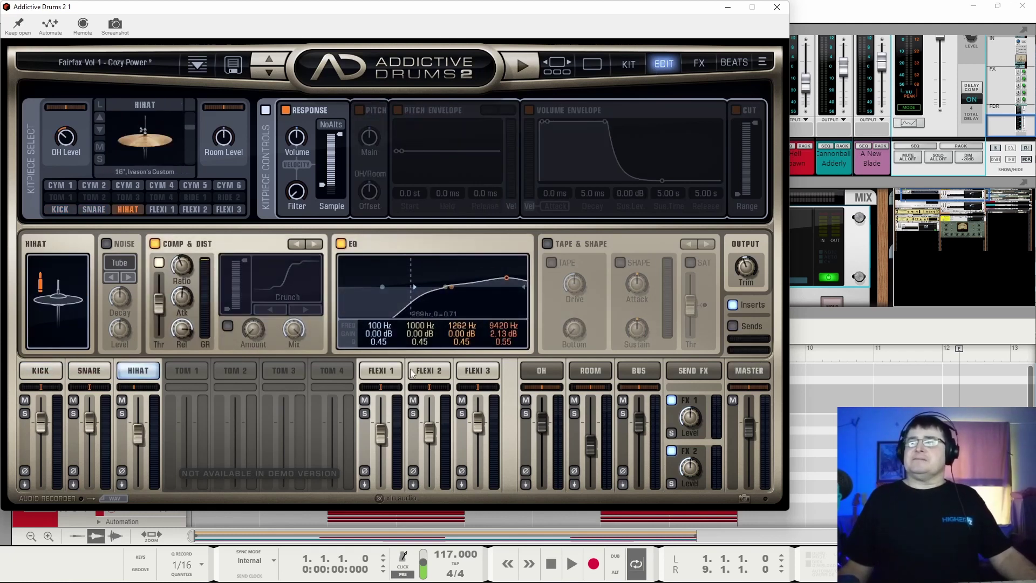
left_click(89, 370)
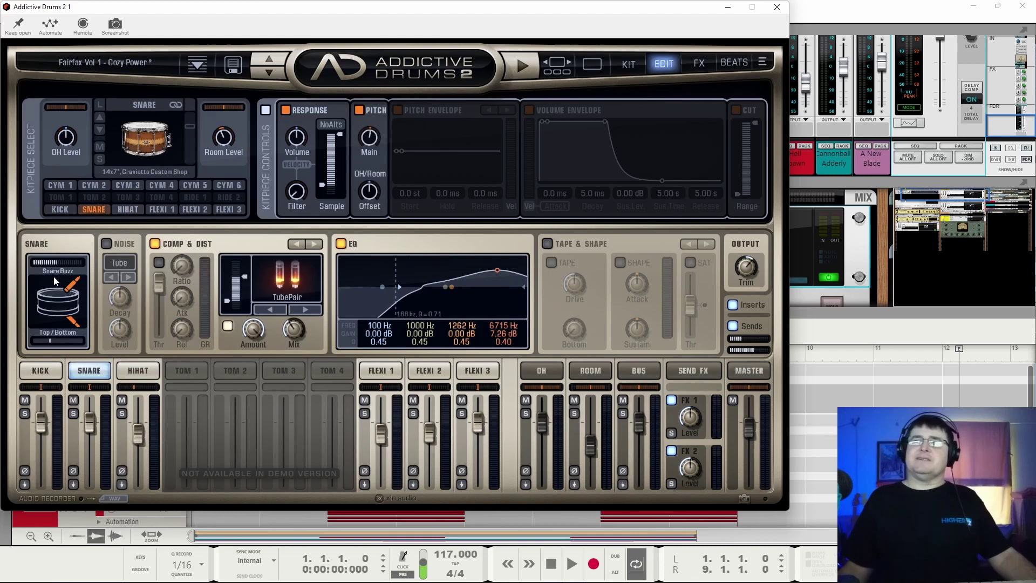
left_click(52, 307)
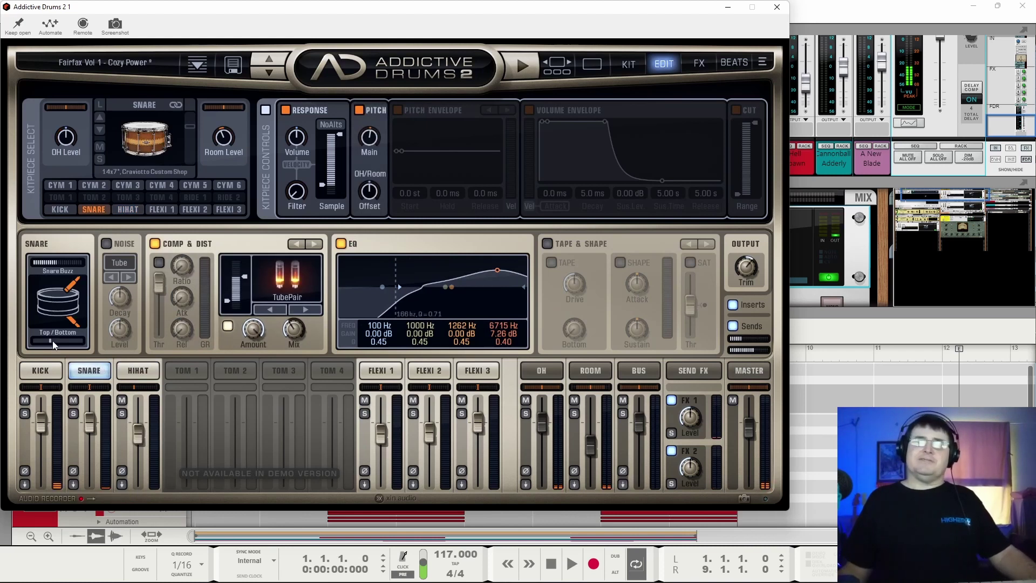
mouse_move(53, 338)
left_mouse_down()
mouse_move(41, 339)
mouse_move(99, 348)
mouse_move(48, 350)
left_mouse_up()
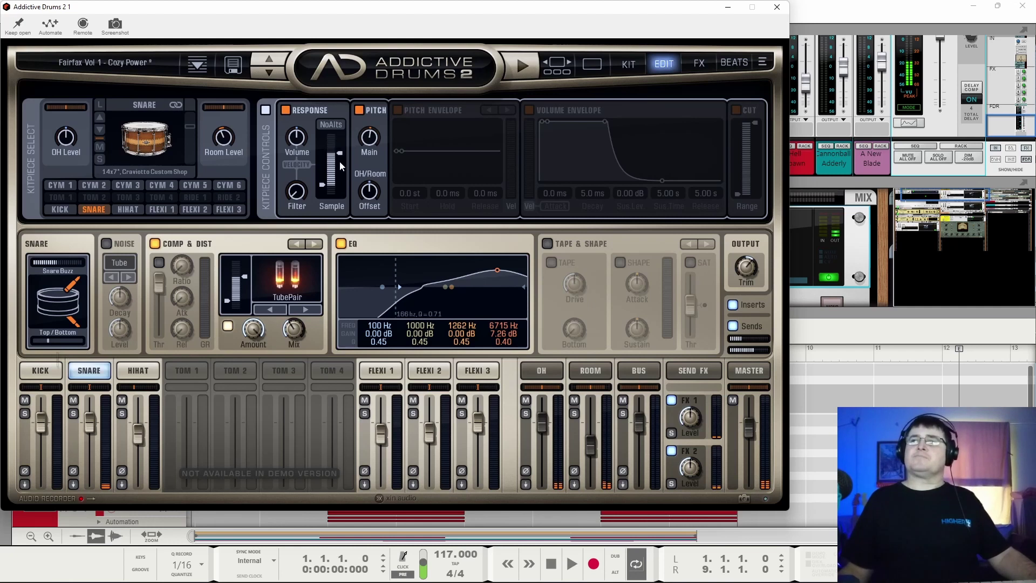
- Lower the upper limit of the snare's sample range to 10% and turn off its Pitch section
left_click_drag(338, 161, 341, 193)
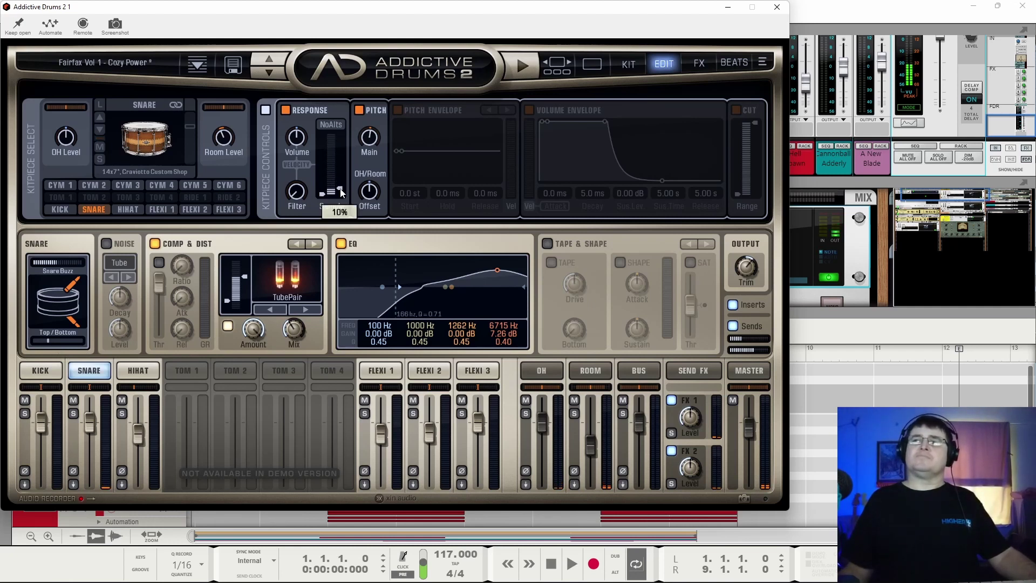
left_click(359, 110)
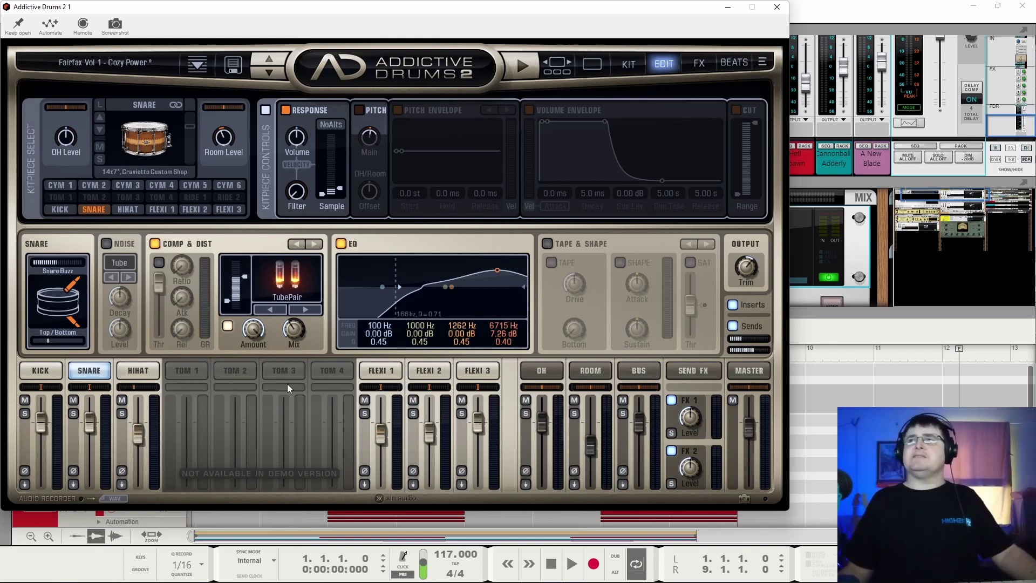
- On the send effects page, disable FX2, shift FX1's blend mostly to delay, and raise the snare's FX1 send to 100%
left_click(699, 64)
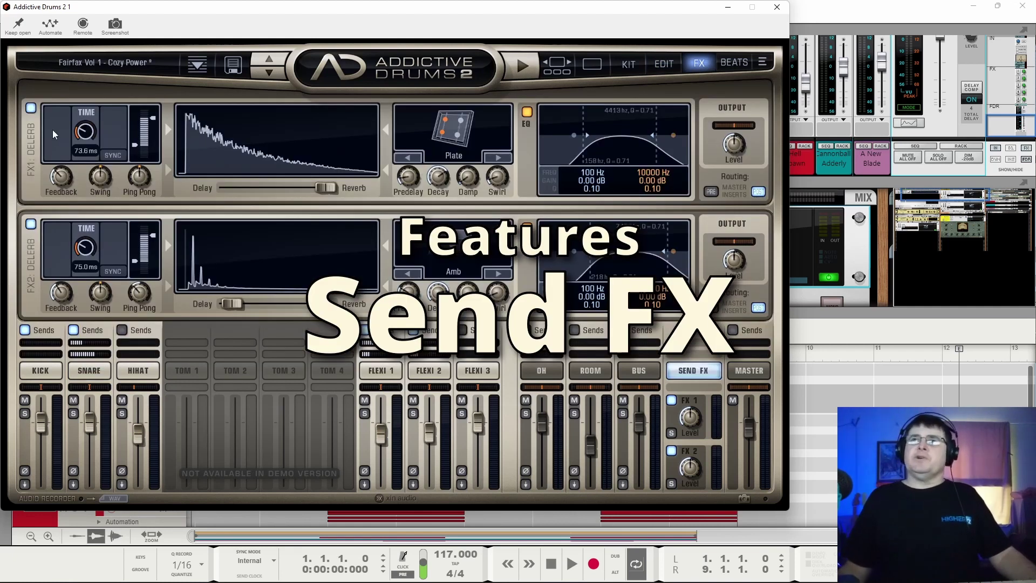
left_click(31, 223)
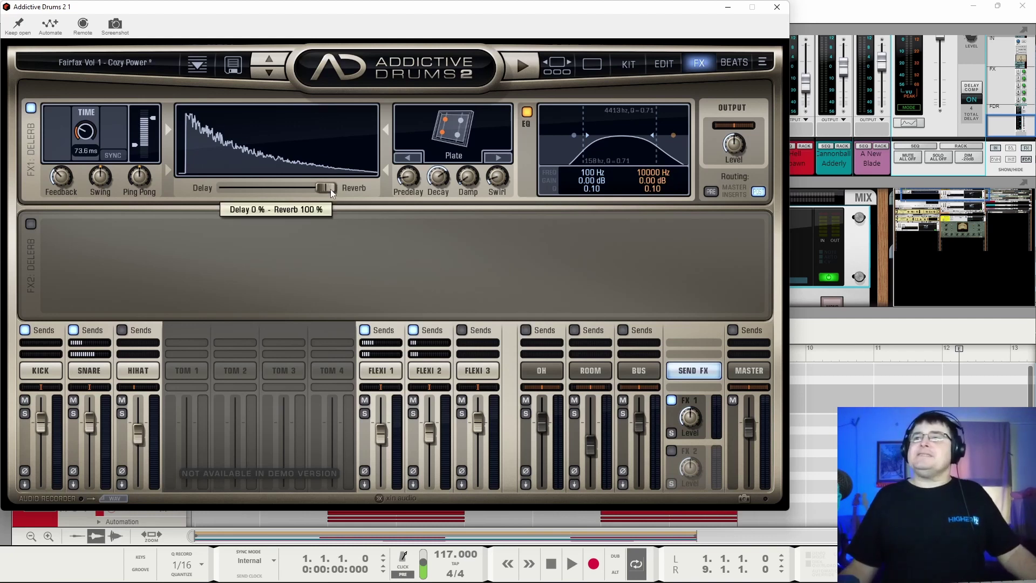
left_click_drag(330, 188, 229, 200)
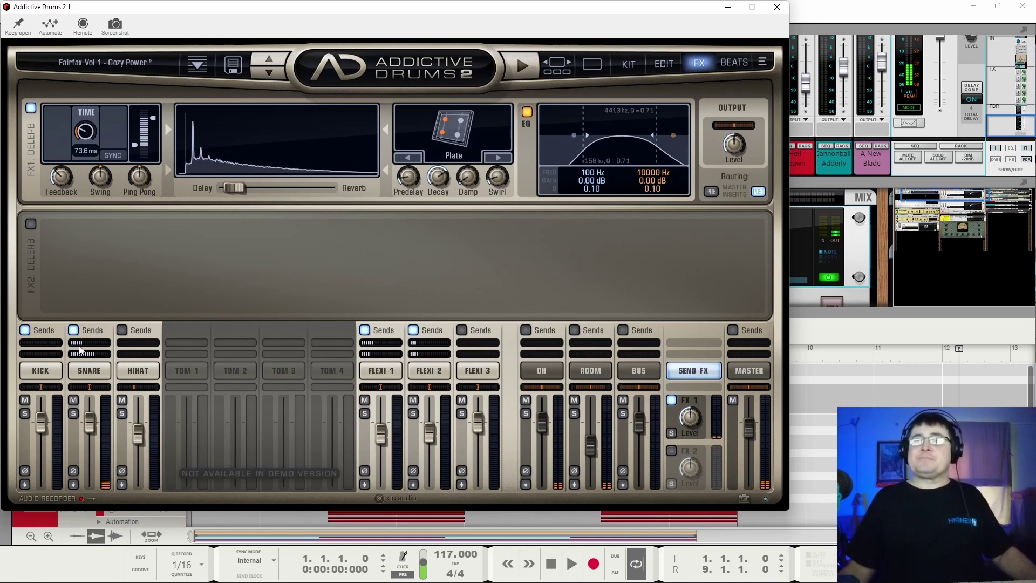
left_click_drag(79, 350, 152, 350)
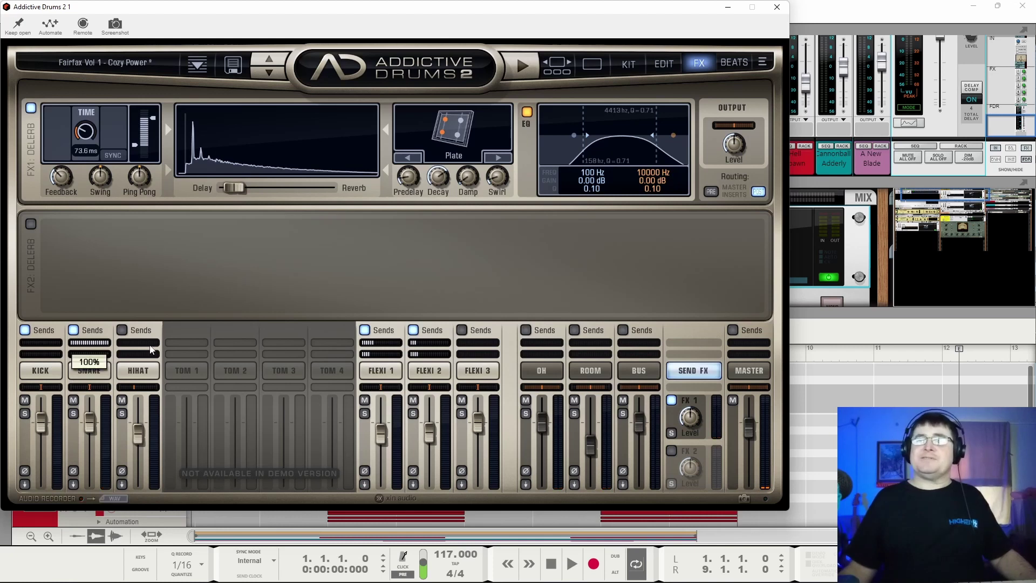
- Set FX1's delay time to 274 ms and its delay filter to 2528 Hz, with the blend at 100% delay and 0% reverb
left_click(759, 193)
left_click(760, 194)
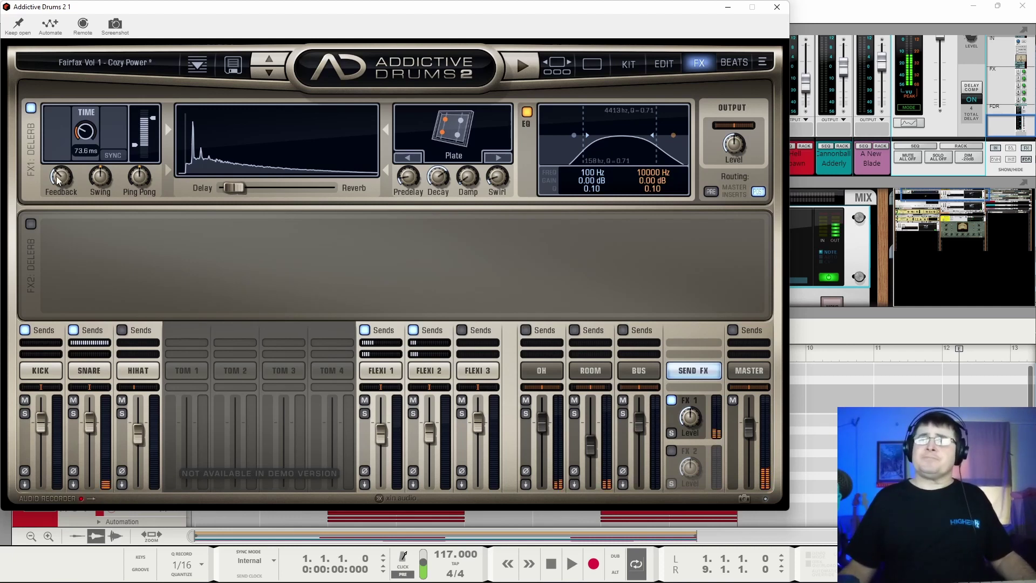
left_click_drag(74, 180, 155, 126)
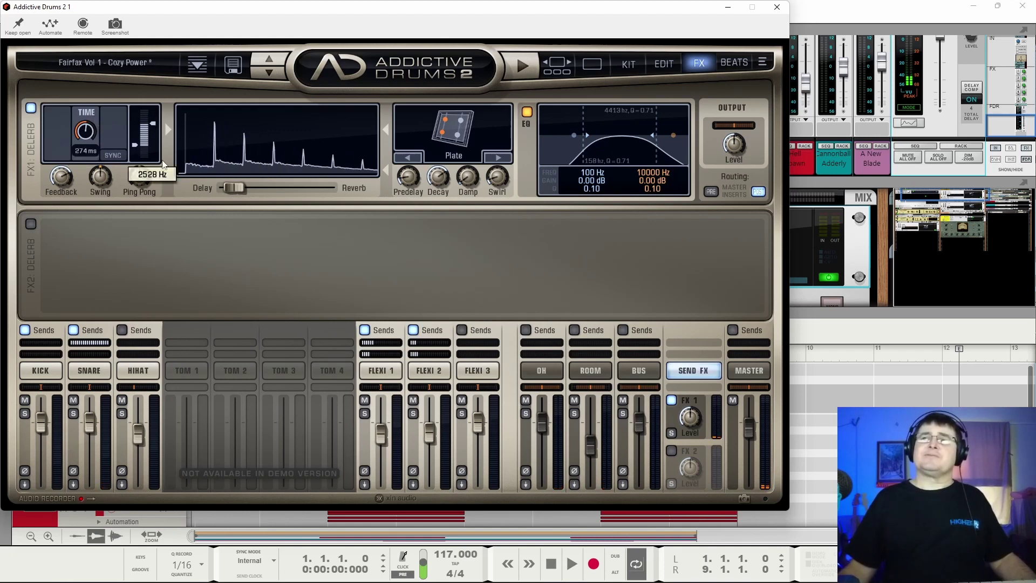
left_click_drag(242, 188, 176, 188)
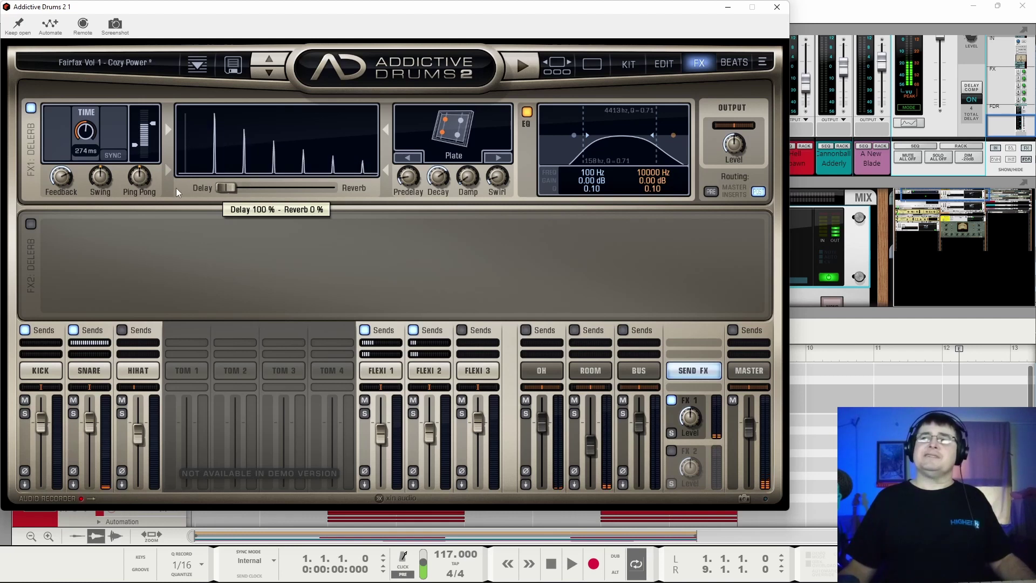
- Enable FX2 to audition it blended toward reverb with the snare's FX2 send raised, and switch FX2 off again
left_click(31, 224)
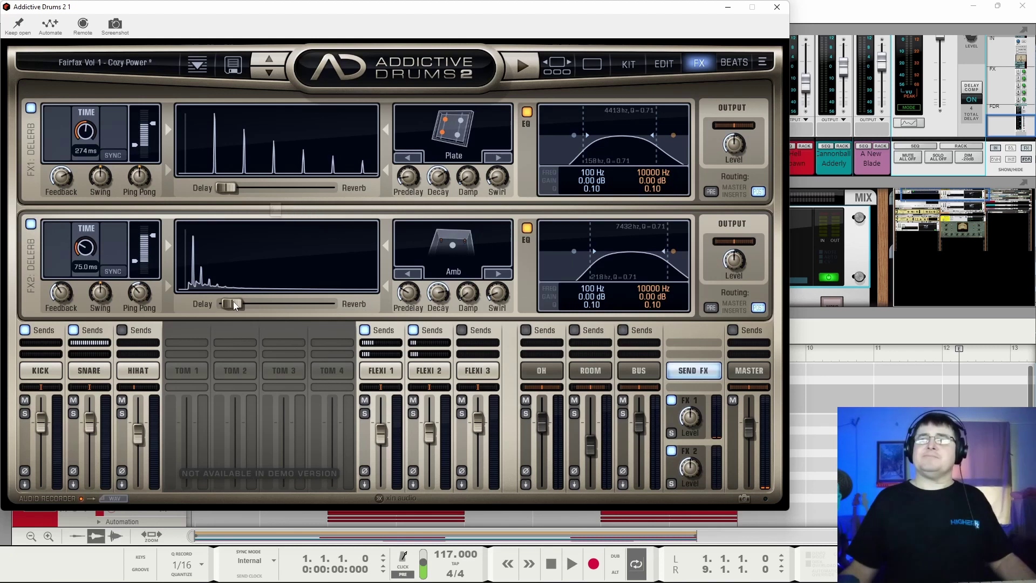
left_click_drag(233, 305, 325, 303)
left_click_drag(89, 354, 114, 355)
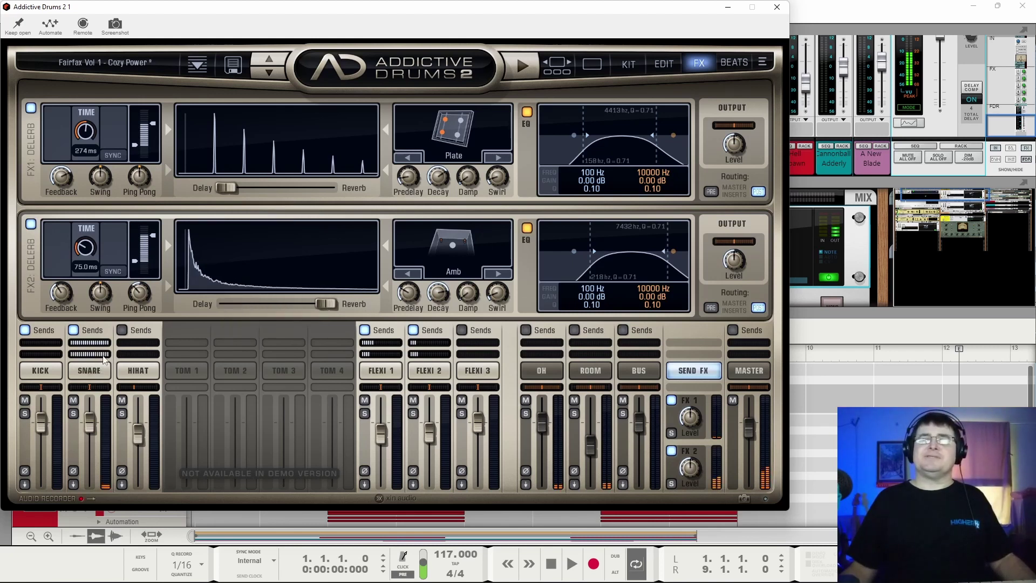
left_click(31, 225)
- Change FX1's reverb type to Room, try the blend at full reverb, and settle on mostly delay with some reverb
left_click_drag(231, 189, 244, 189)
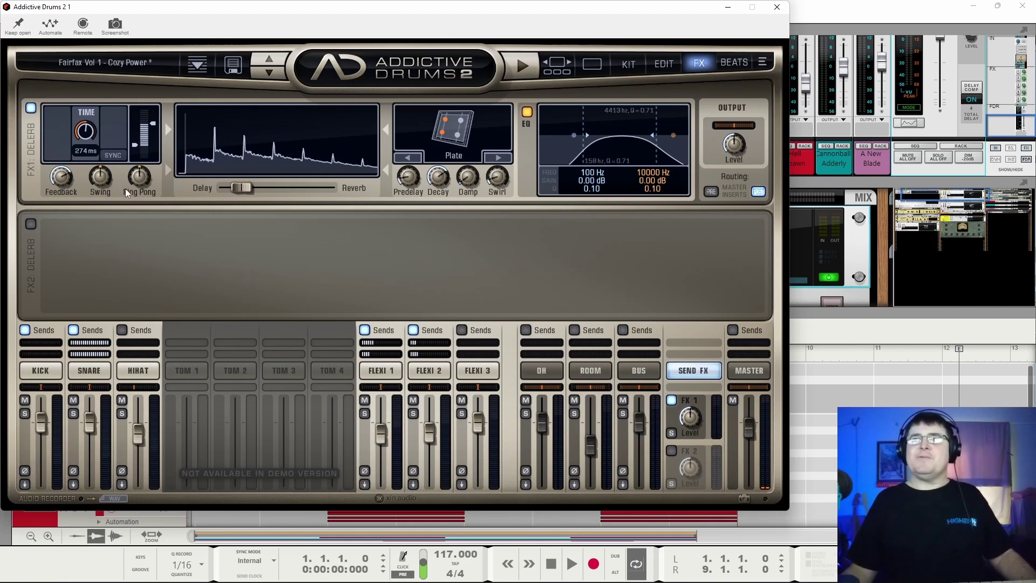
left_click(494, 158)
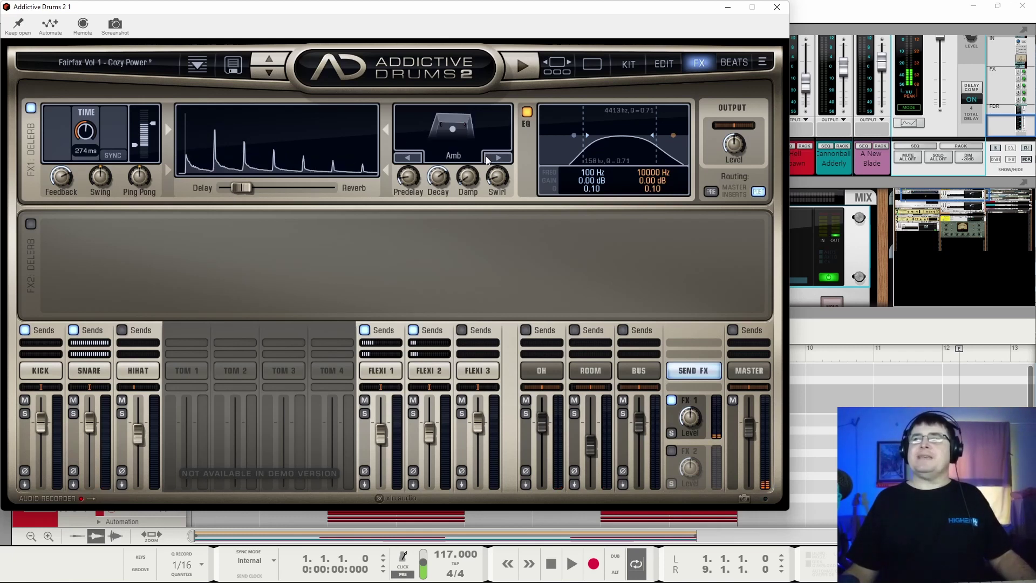
left_click(490, 157)
left_click_drag(242, 188, 444, 175)
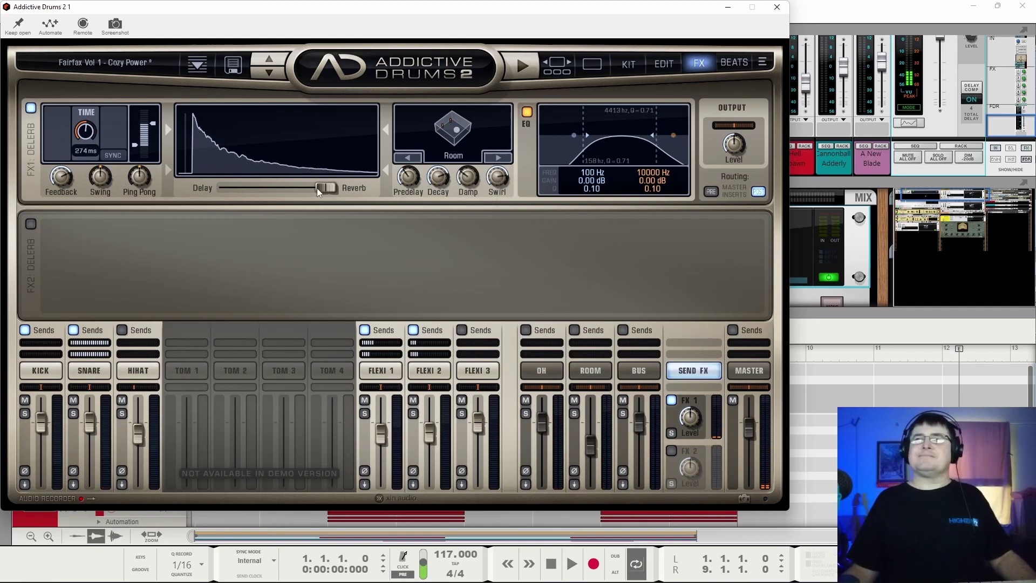
left_click_drag(317, 190, 232, 192)
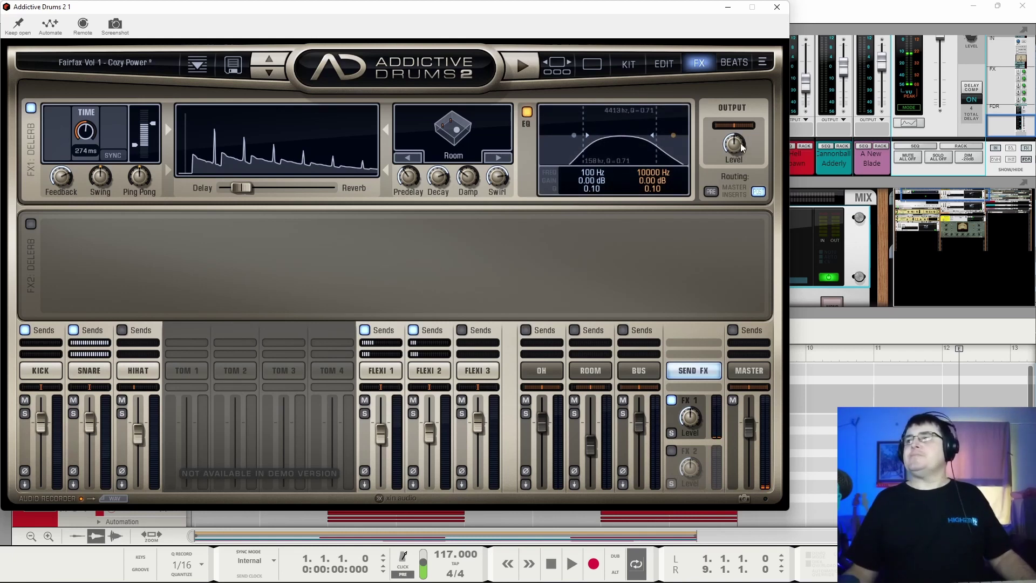
- Route FX1 before the master inserts and open the master channel's effects
left_click(711, 190)
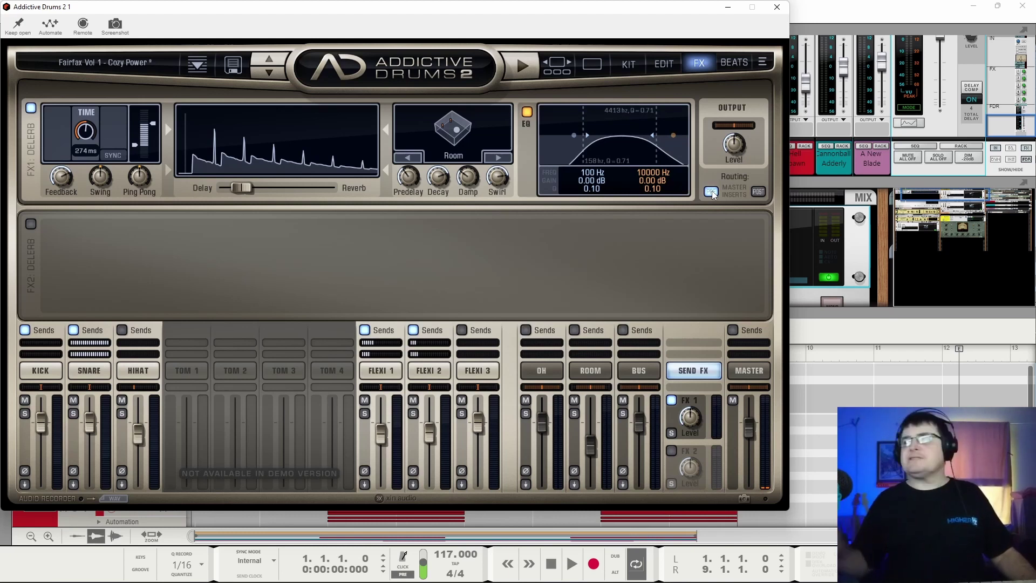
left_click(749, 370)
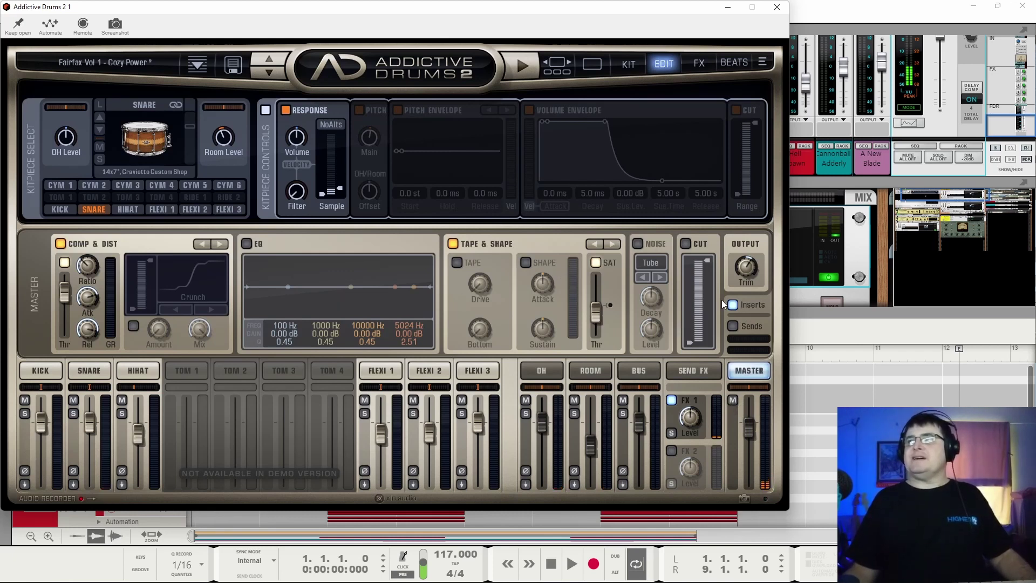
- Check FX1's routing, return to the master channel's effects, and lower the master compressor's threshold
left_click(698, 372)
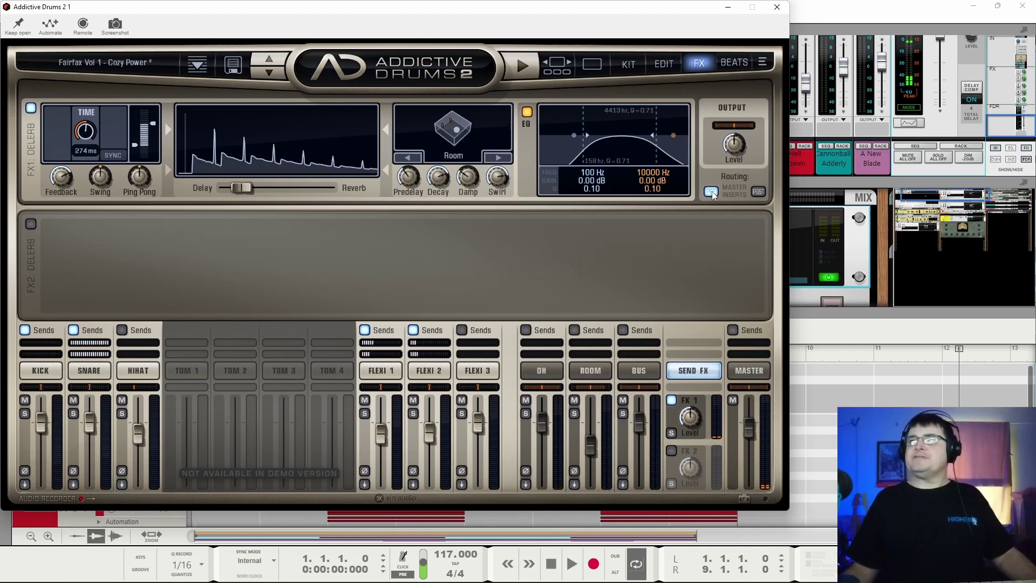
left_click(749, 370)
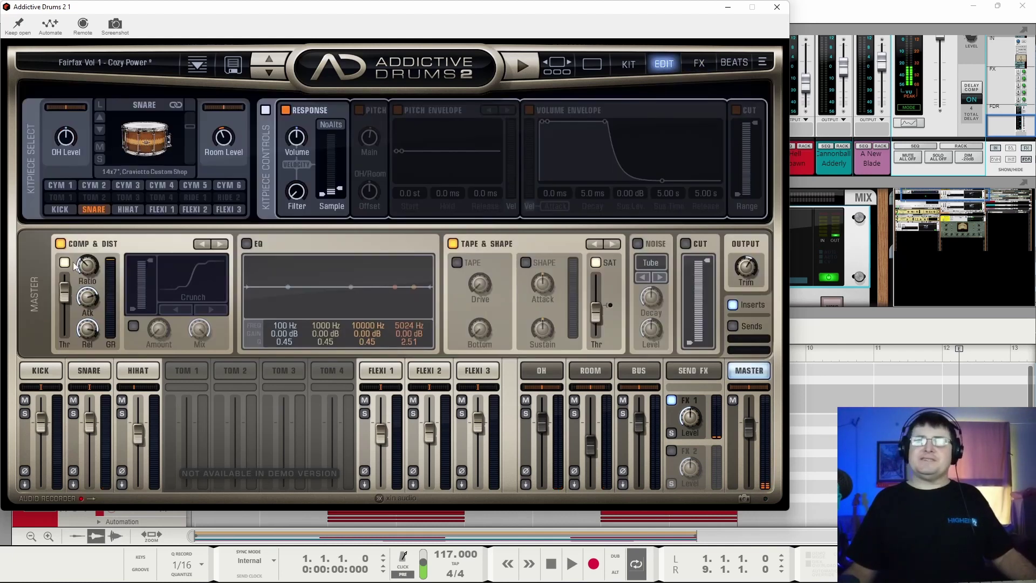
mouse_move(68, 306)
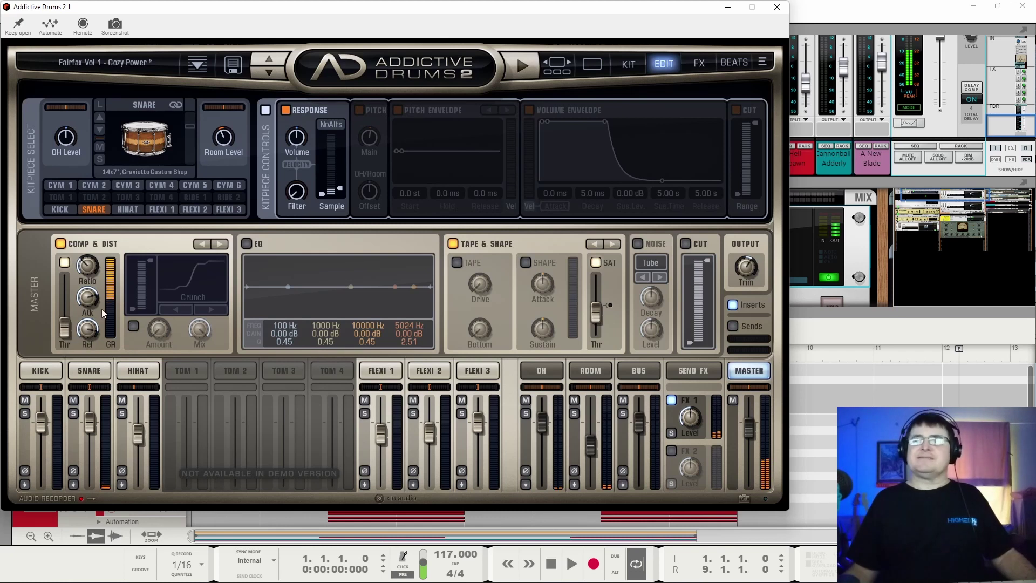
- Compare FX1 before and after the master inserts, settling on after, with the snare's FX1 send at 14% and delay time at 105 ms
left_click(704, 375)
left_click(753, 192)
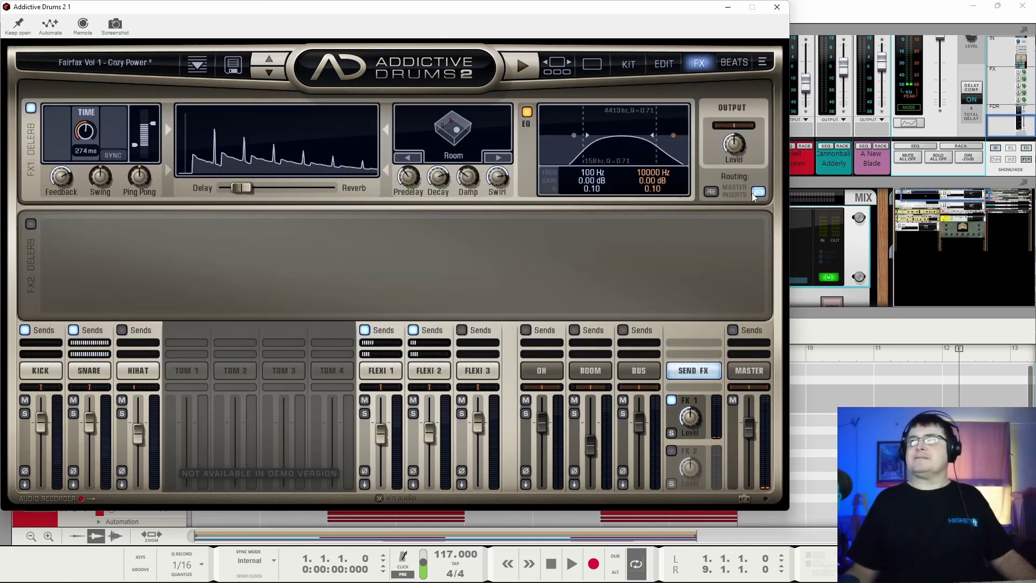
left_click(714, 192)
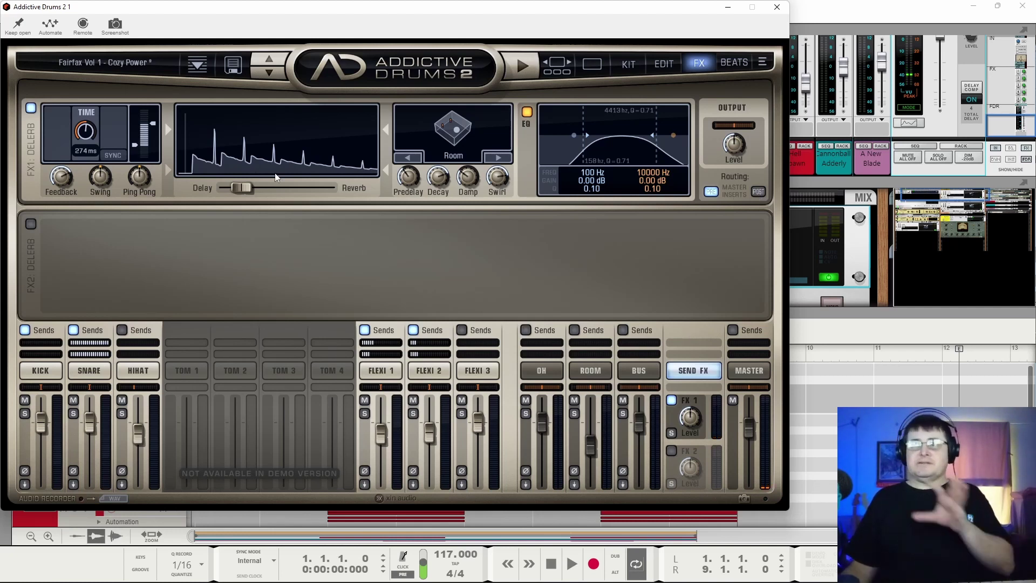
left_click_drag(93, 357, 85, 350)
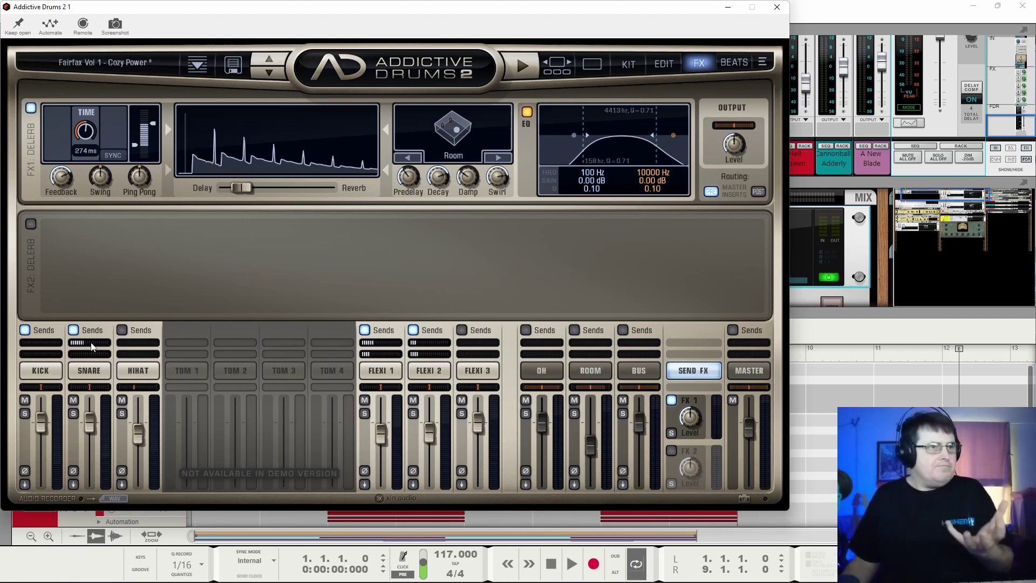
left_click(759, 192)
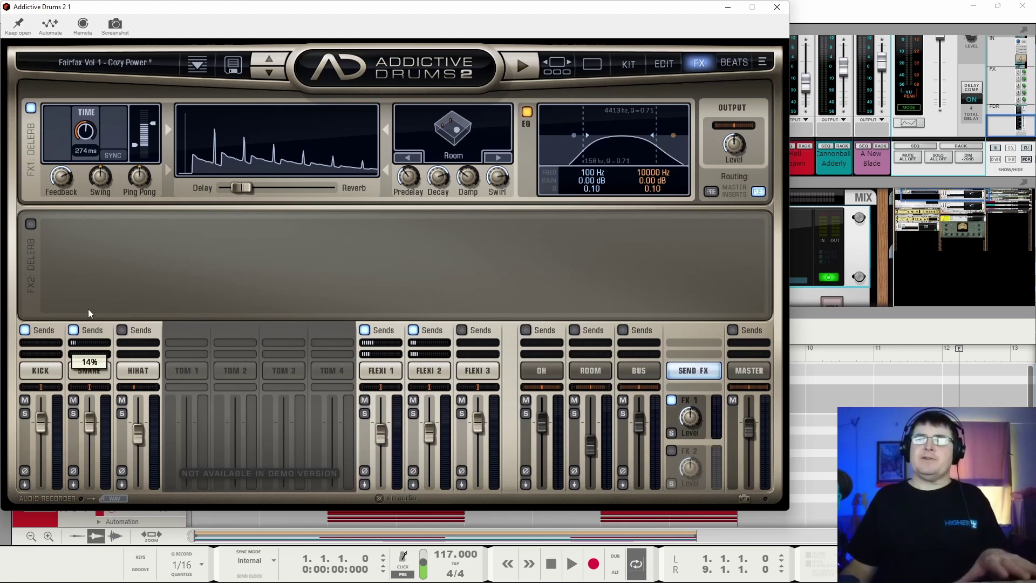
left_click_drag(85, 151, 87, 145)
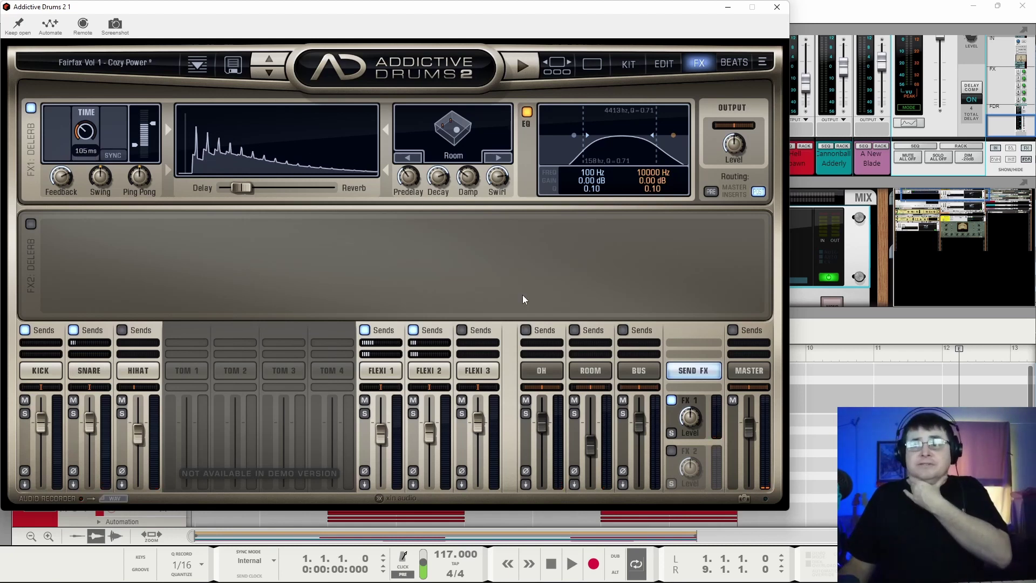
- Open the beats browser, filter it to the Mallet Grooves preview library, and select Mallet Groove 03
left_click(730, 61)
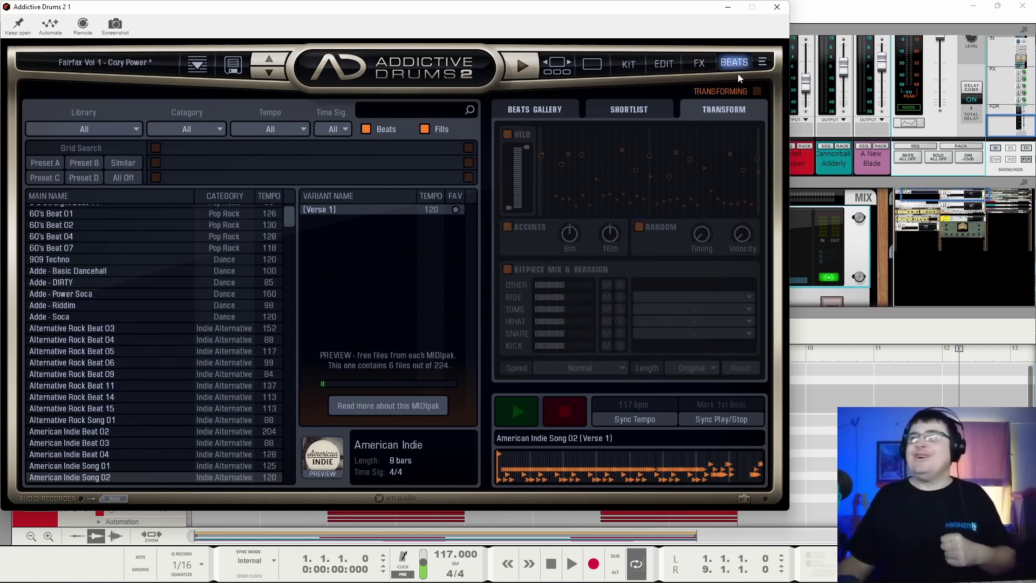
scroll(257, 351, "up", 1)
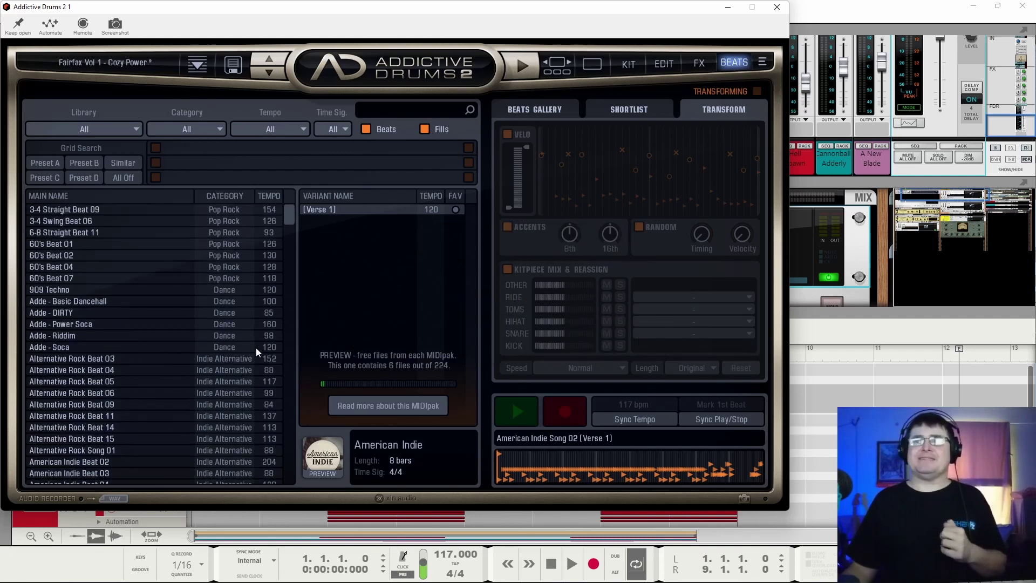
left_click(553, 109)
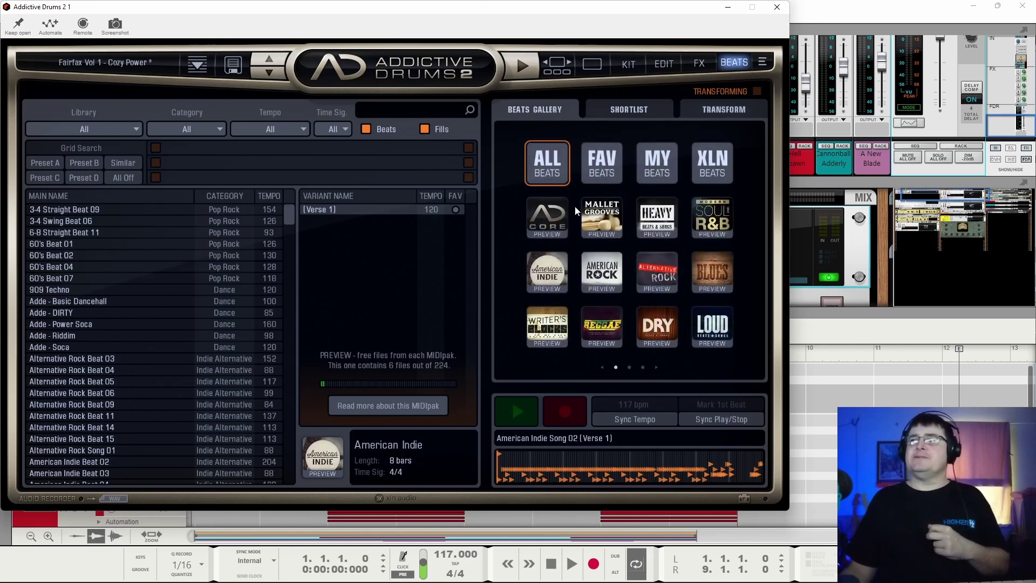
left_click(596, 217)
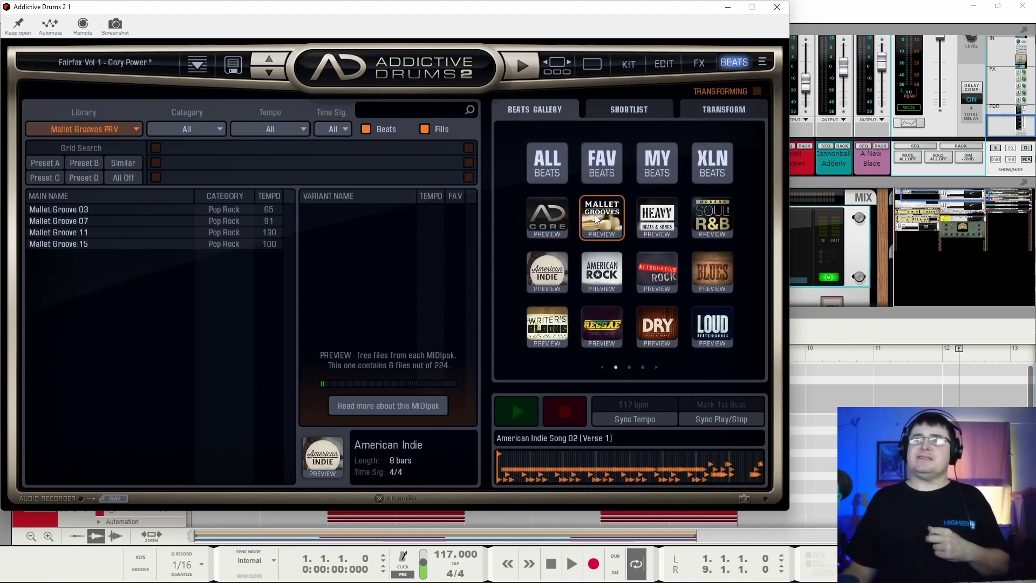
left_click(41, 212)
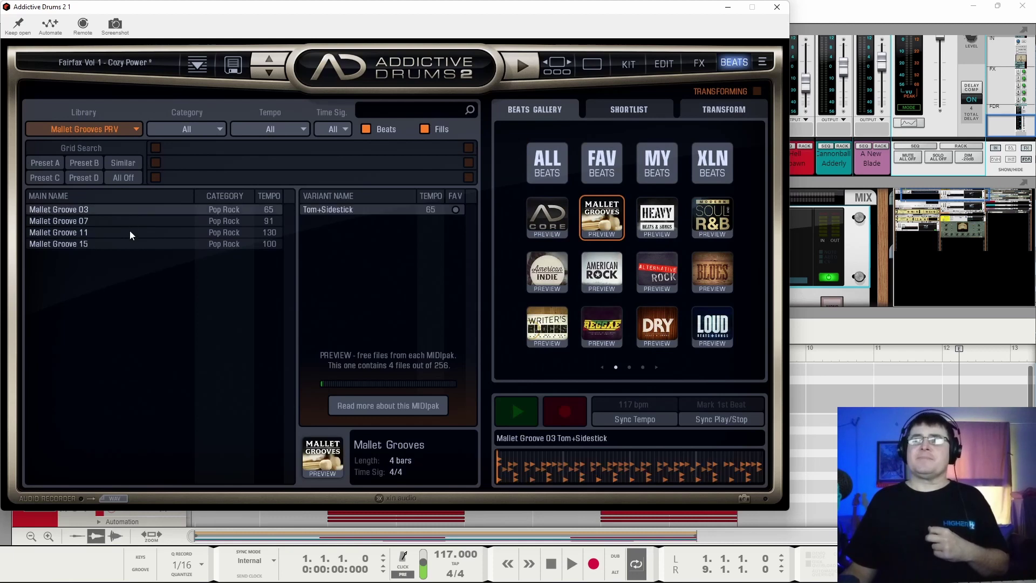
- Preview Mallet Groove 03, briefly run the host's playback alongside it, and stop both
left_click(515, 69)
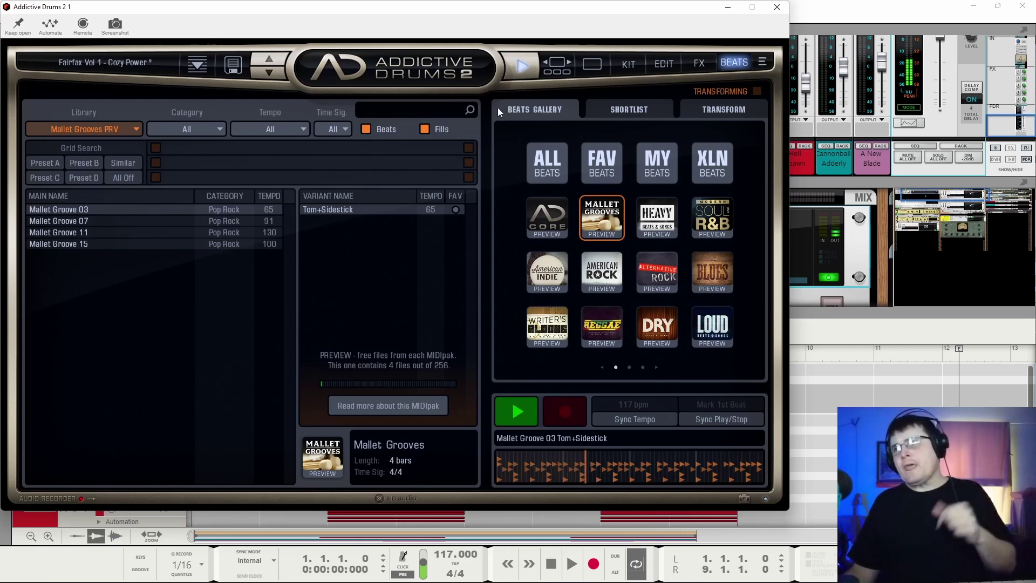
key("space")
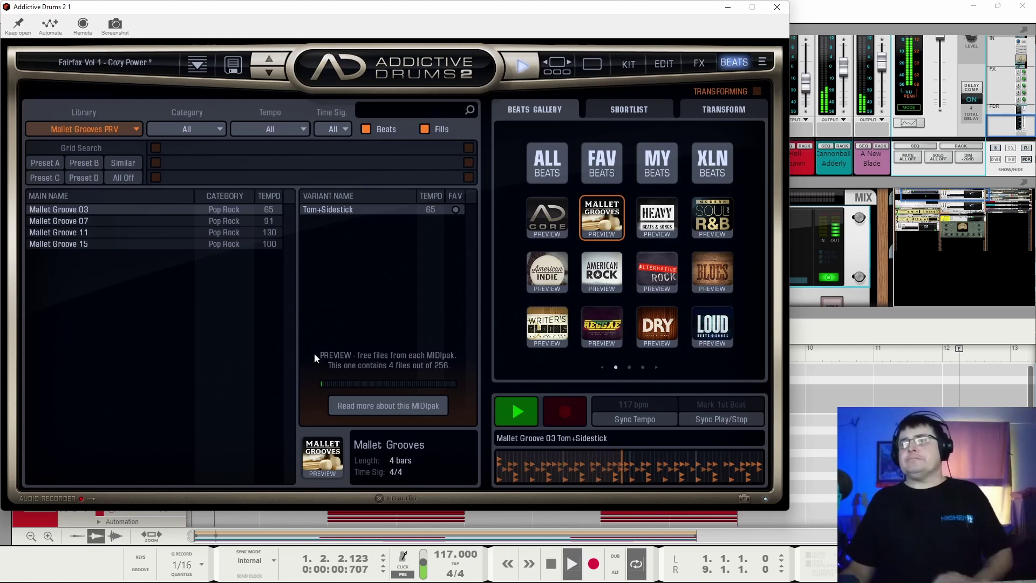
left_click(547, 564)
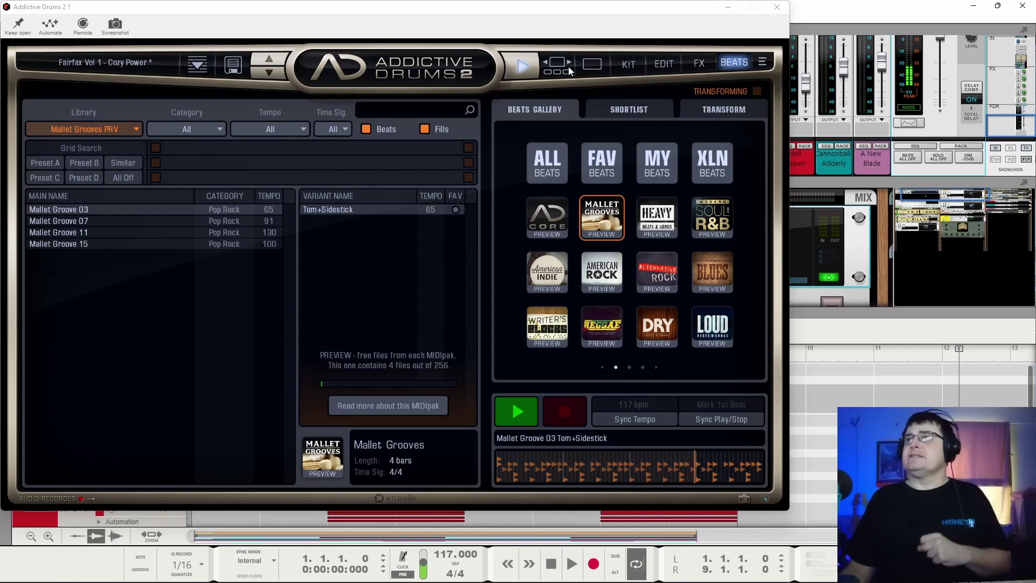
left_click(520, 72)
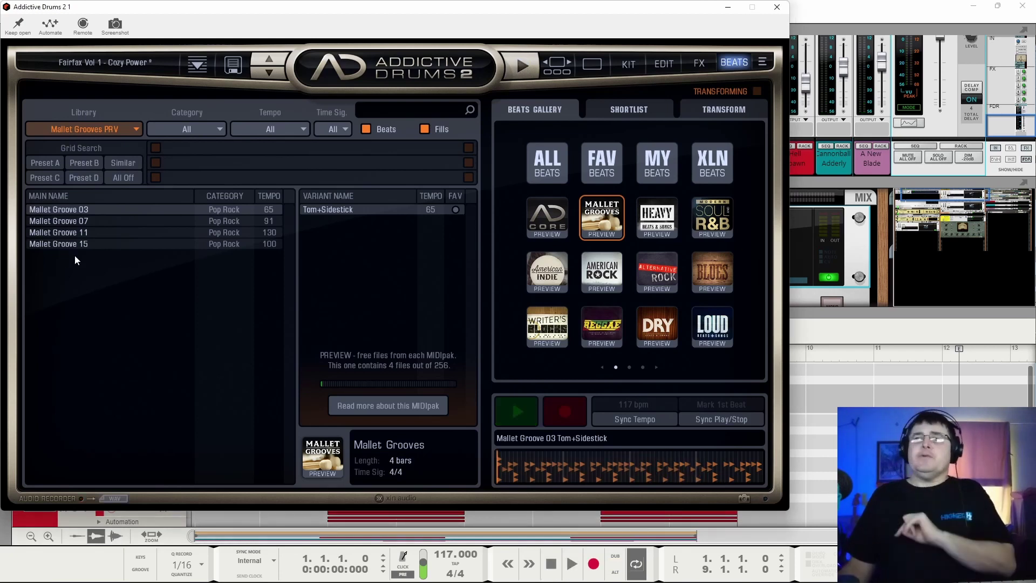
- Select Mallet Groove 11 to see its variant, and return to Mallet Groove 03
left_click(57, 233)
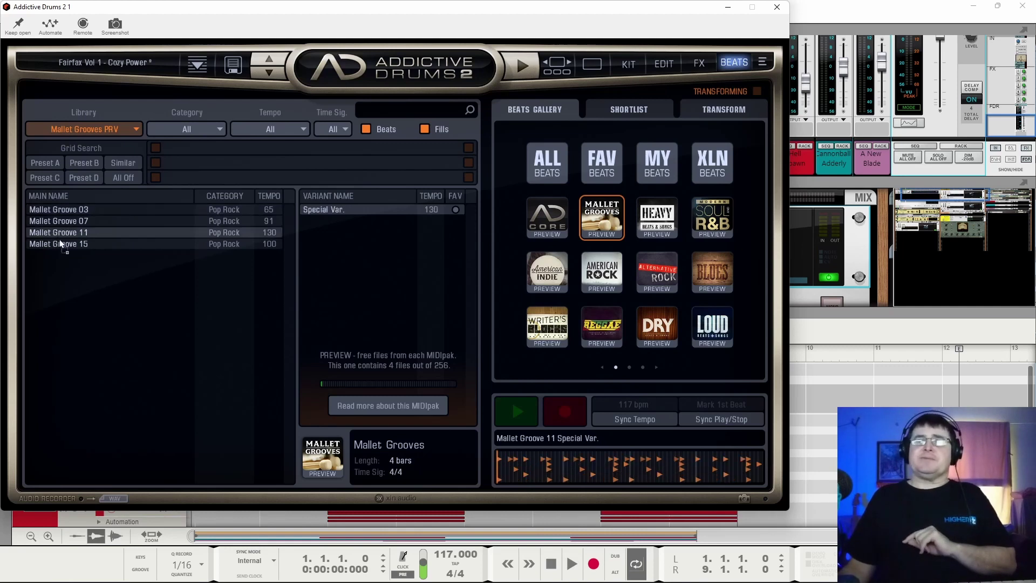
mouse_move(748, 394)
left_mouse_down()
mouse_move(856, 386)
mouse_move(875, 400)
left_mouse_up()
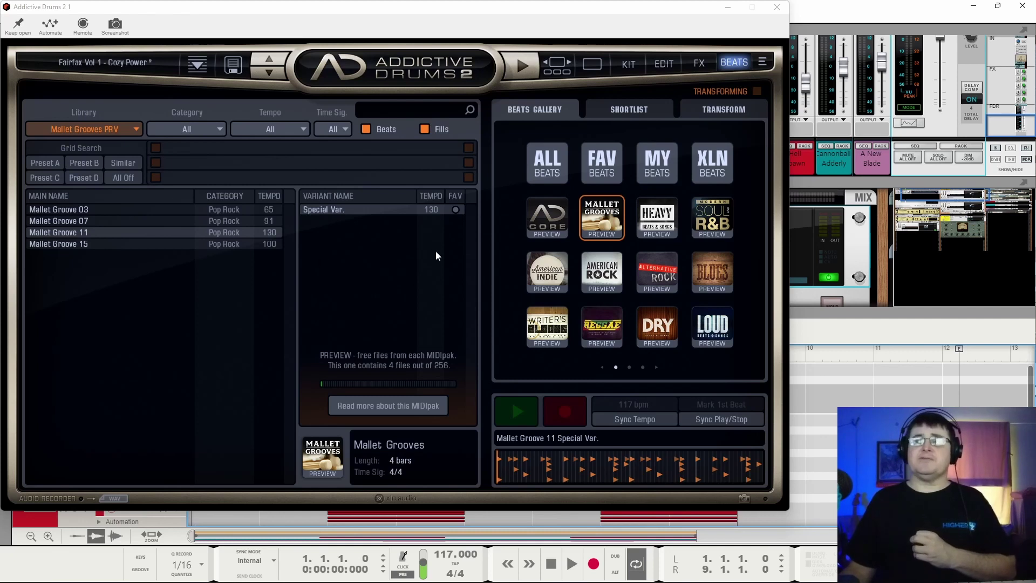
left_click(81, 214)
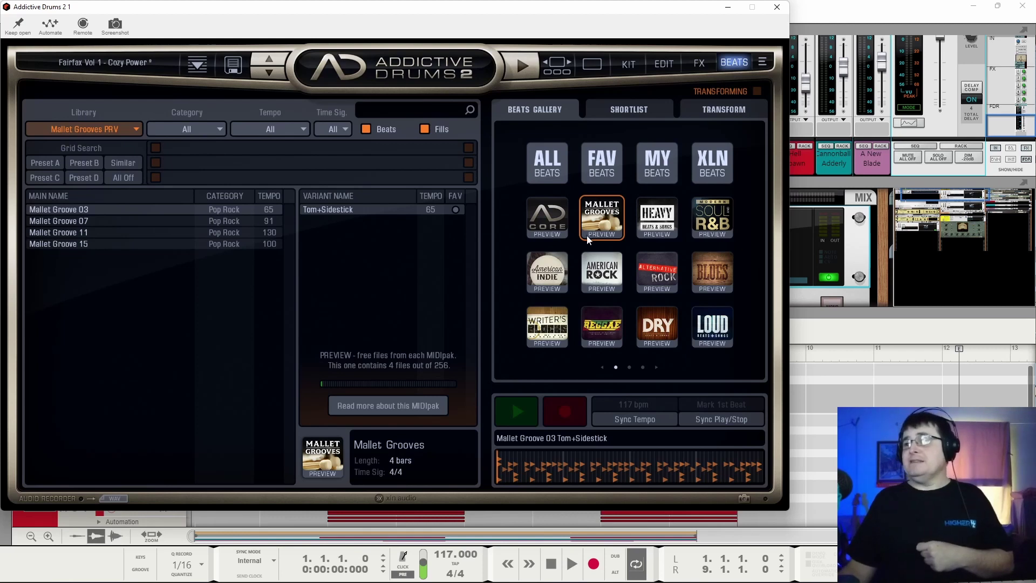
- Enable the velocity transform for Mallet Groove 03, set its lower limit to 42% with the upper limit at maximum, and stop playback
left_click(652, 118)
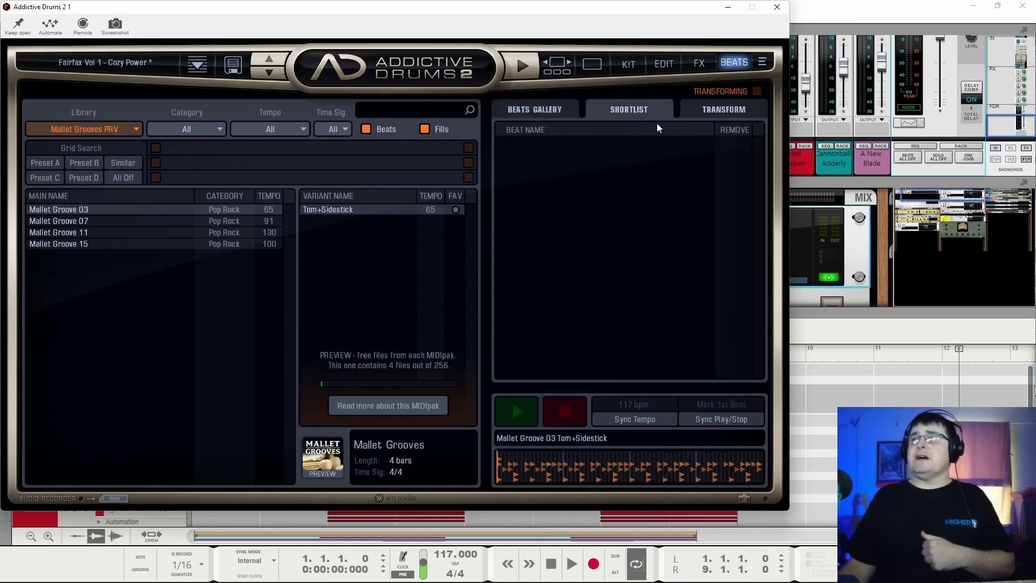
left_click(726, 110)
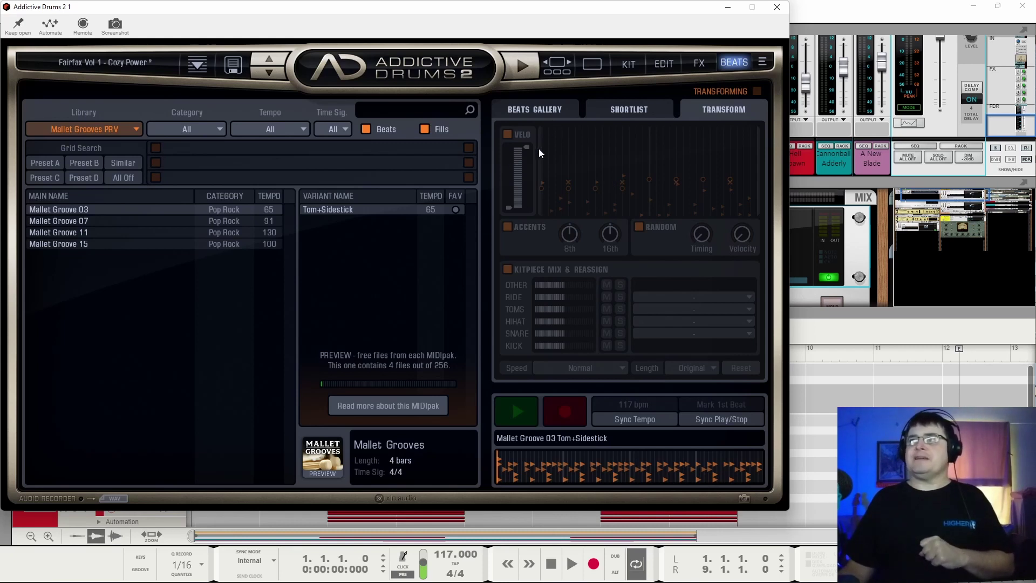
left_click(523, 65)
left_click(508, 133)
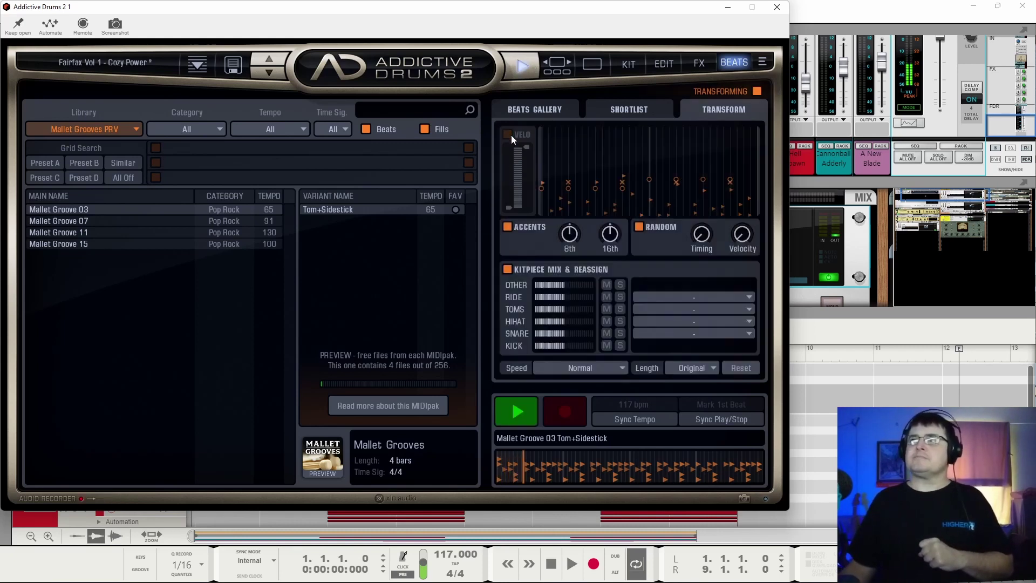
left_click_drag(527, 146, 517, 176)
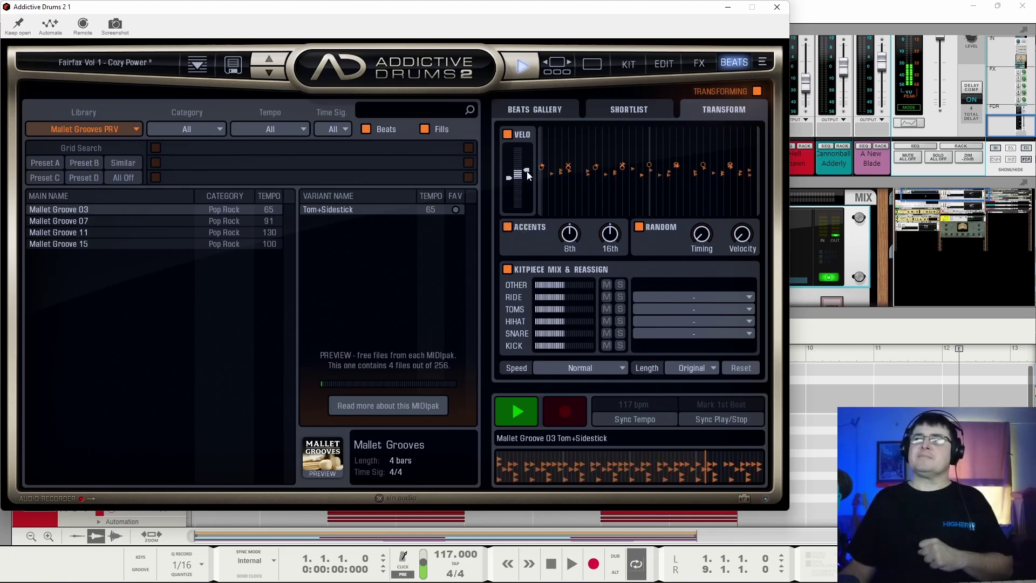
mouse_move(516, 177)
left_mouse_down()
mouse_move(514, 222)
mouse_move(515, 182)
left_mouse_up()
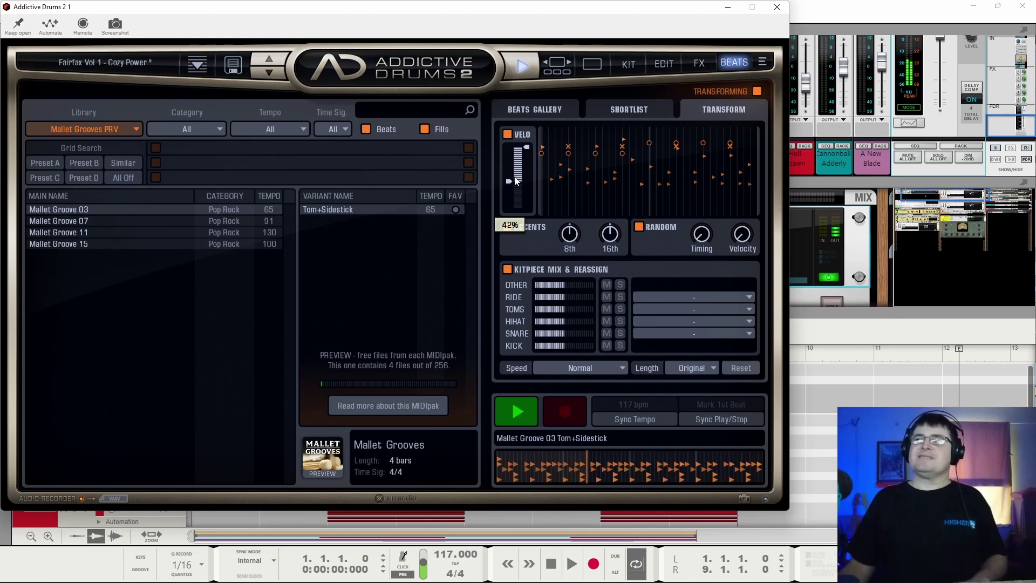
key("space")
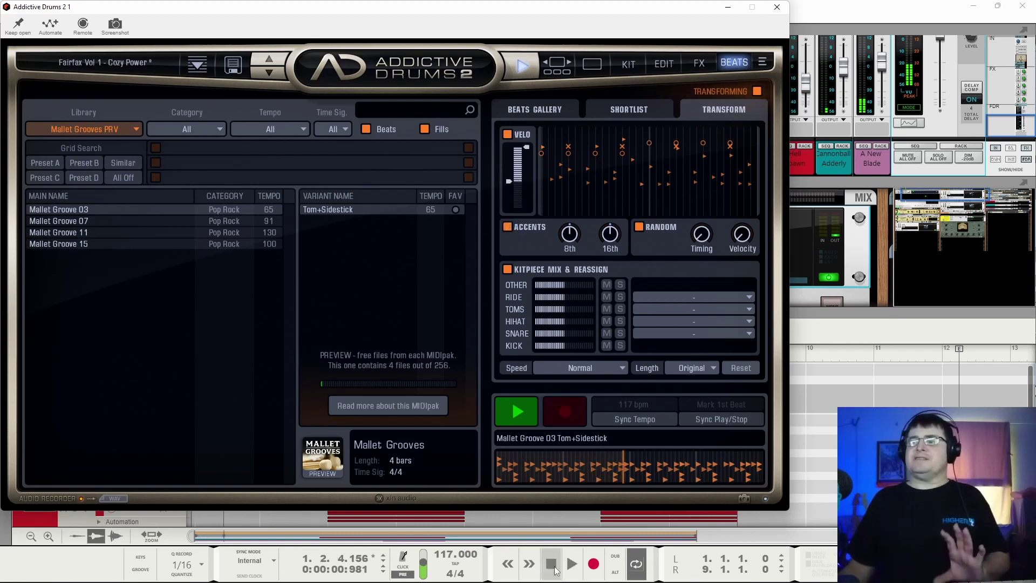
left_click(515, 418)
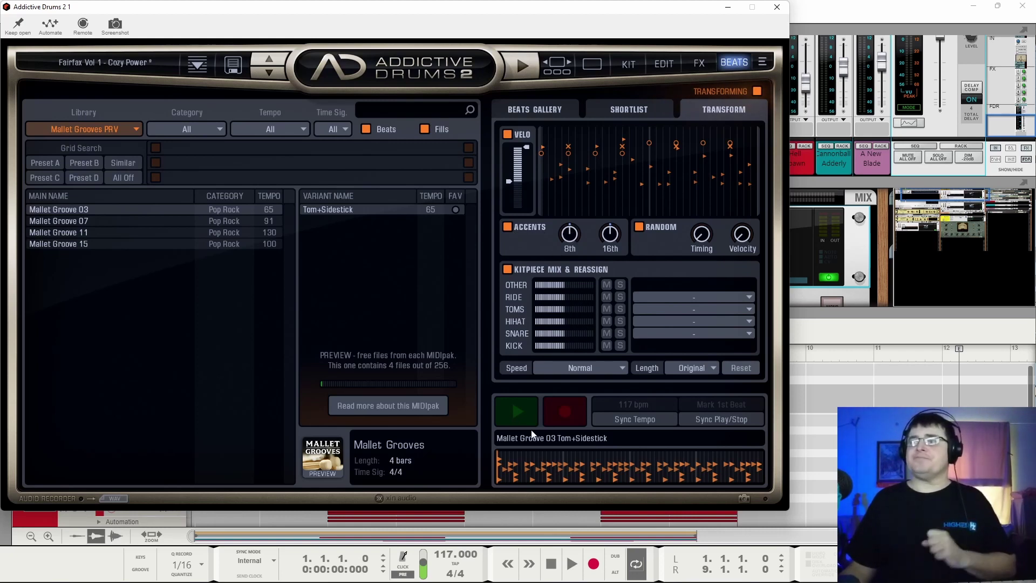
- While the groove plays, raise the 16th accents to about 30%, lower the 8th accents, and add slight random timing and velocity
left_click(527, 416)
left_click_drag(608, 237, 618, 221)
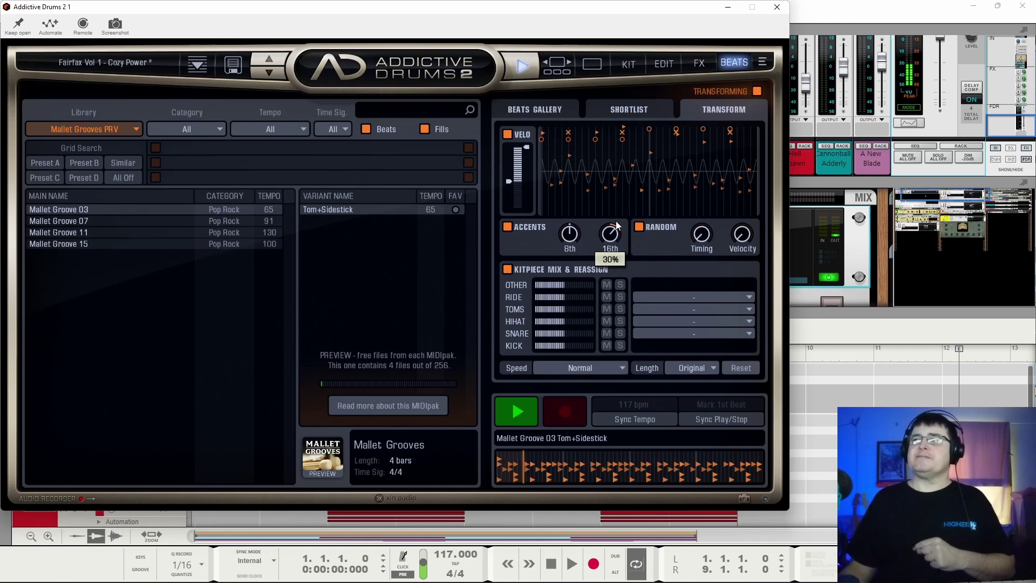
left_click_drag(569, 251, 571, 266)
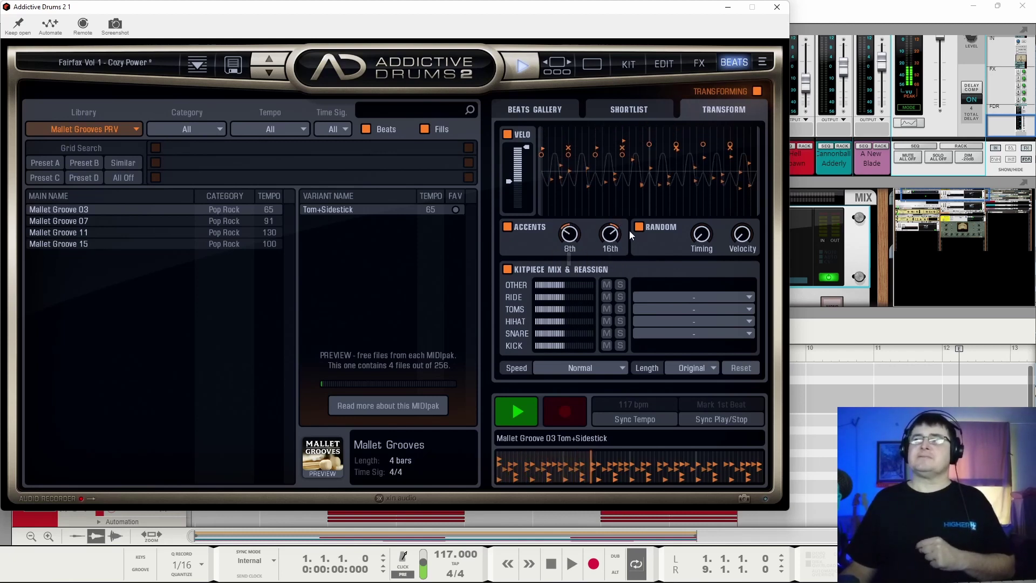
left_click_drag(701, 235, 703, 229)
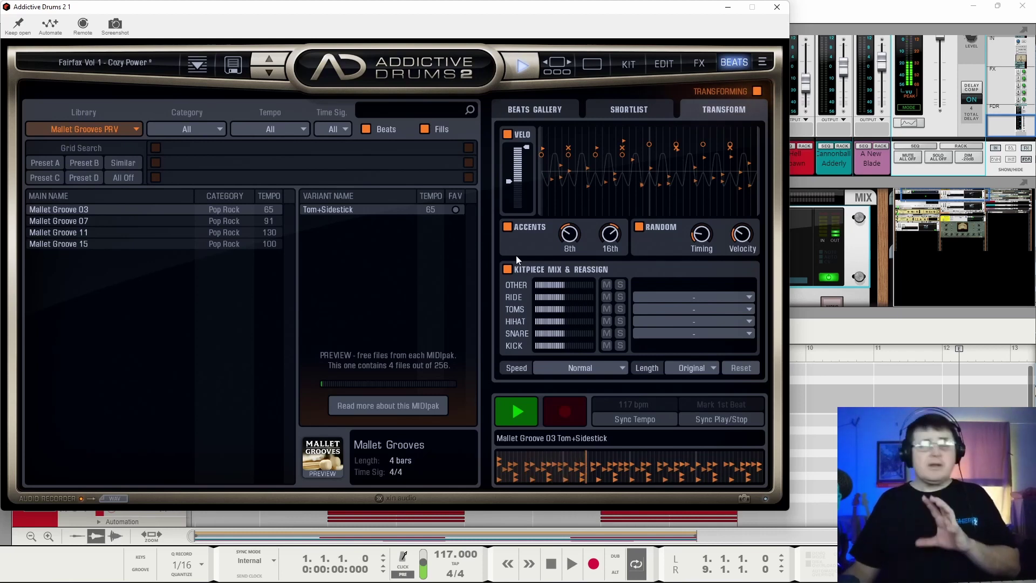
left_click(516, 411)
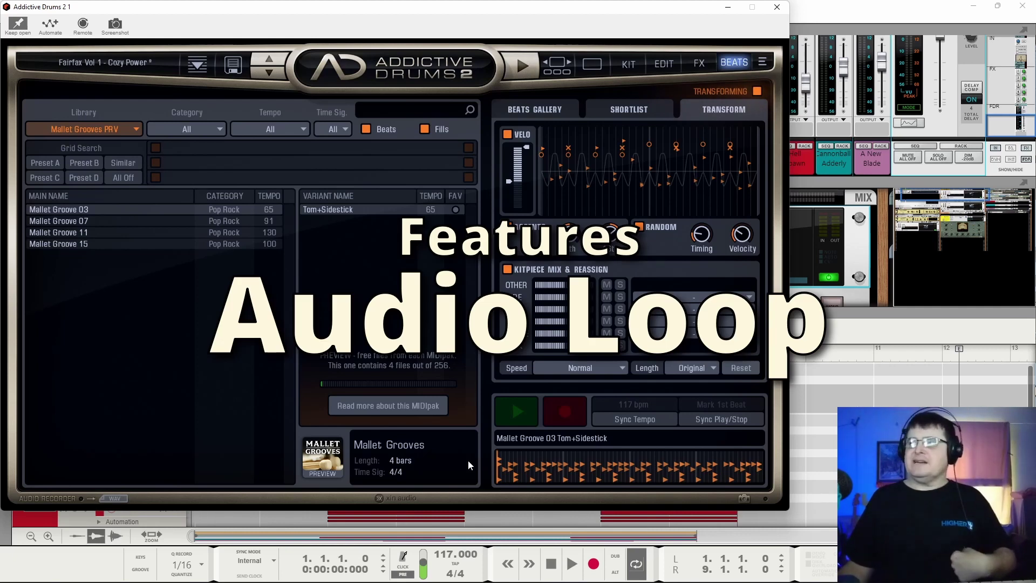
- Record the playing groove with the audio recorder and bring the recorded Wave file into the host sequencer for playback
left_click(520, 415)
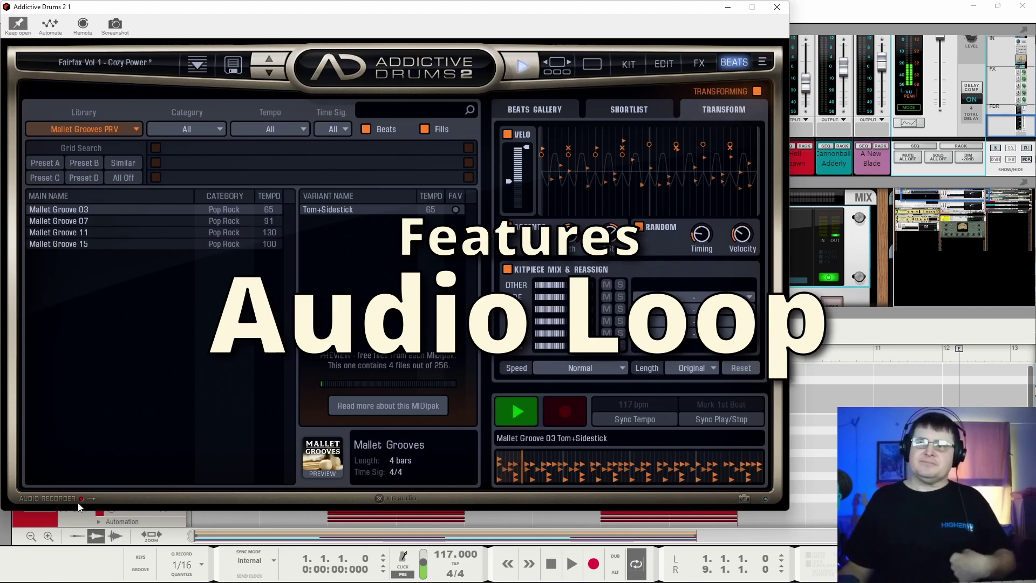
left_click(522, 414)
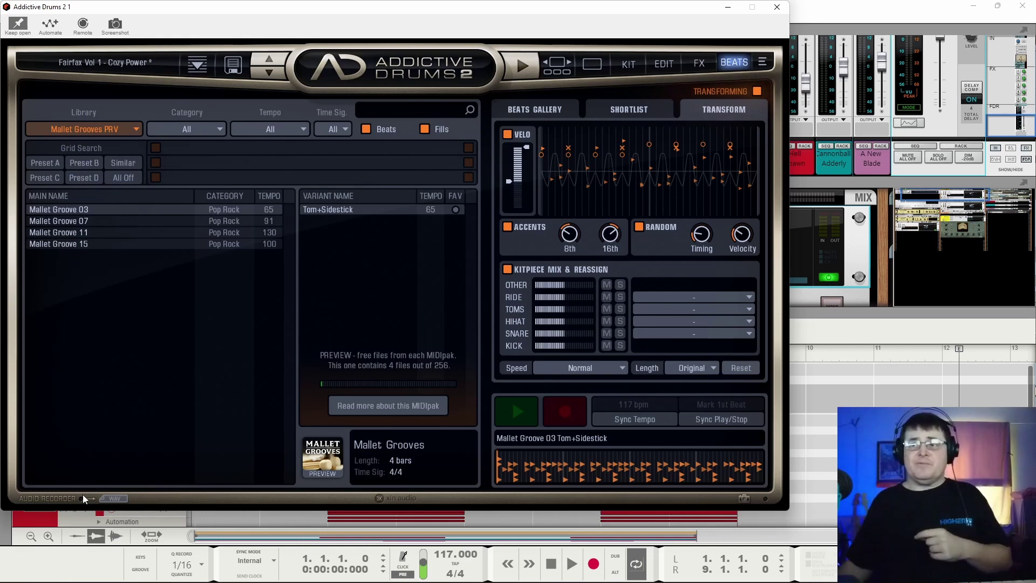
left_click_drag(113, 499, 475, 277)
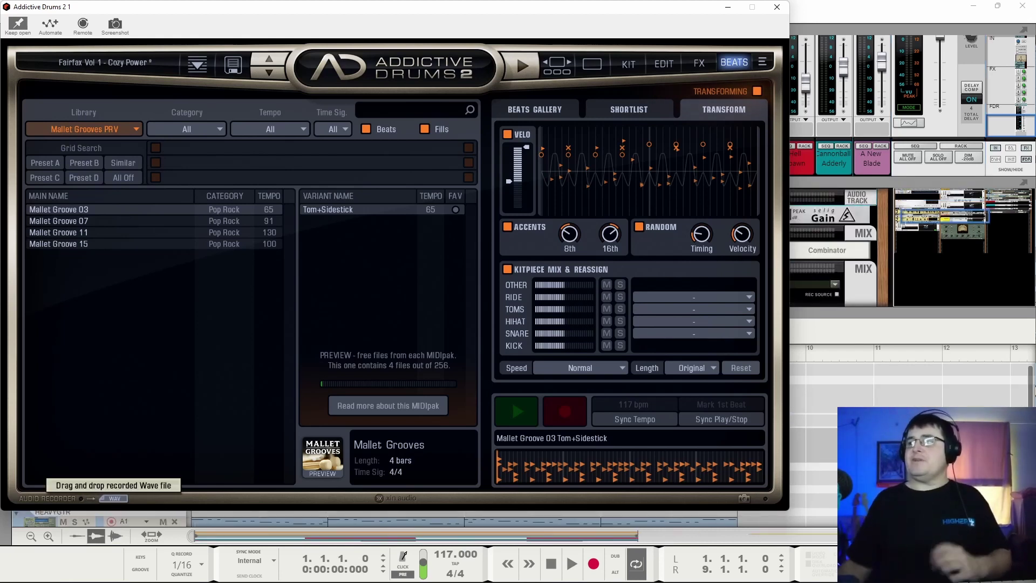
left_click(873, 352)
key("space")
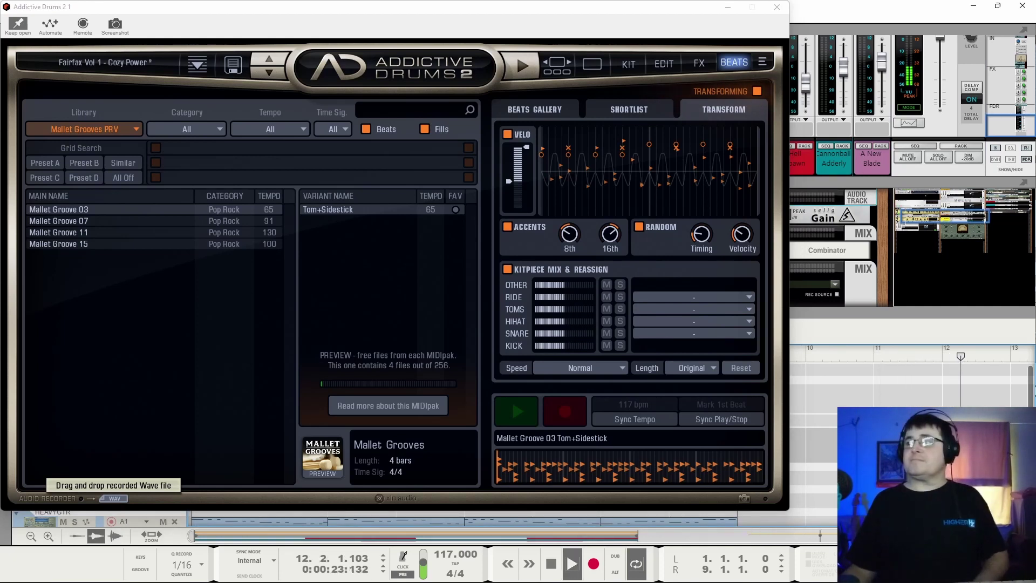
- Stop playback and close the Addictive Drums 2 window to return to the sequencer
key("space")
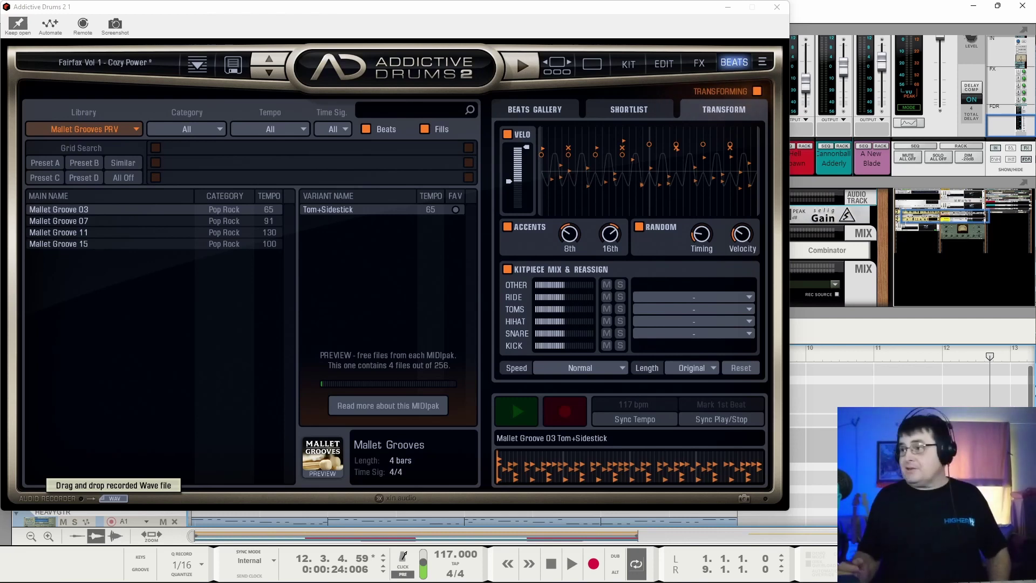
key("Down")
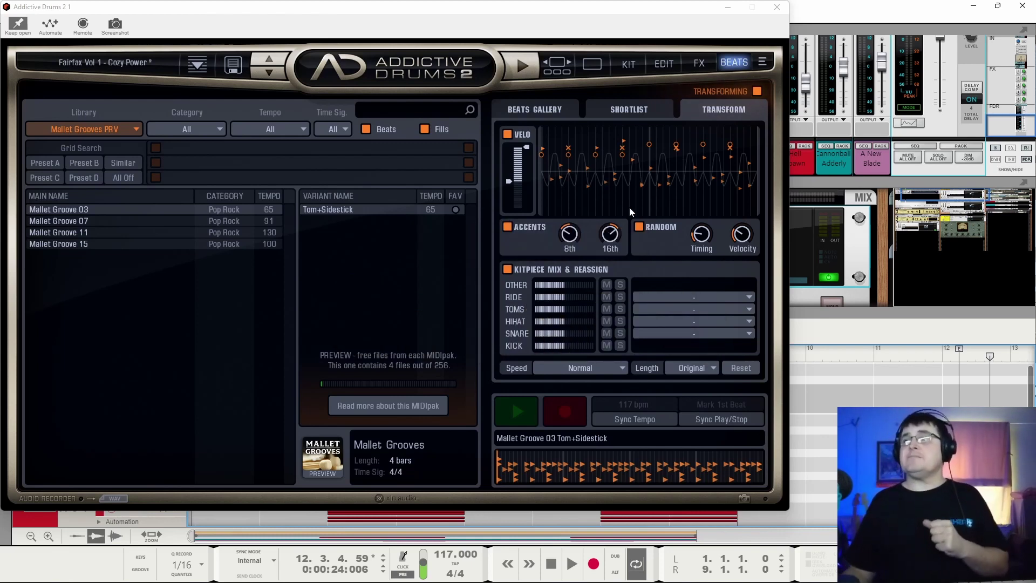
left_click(777, 6)
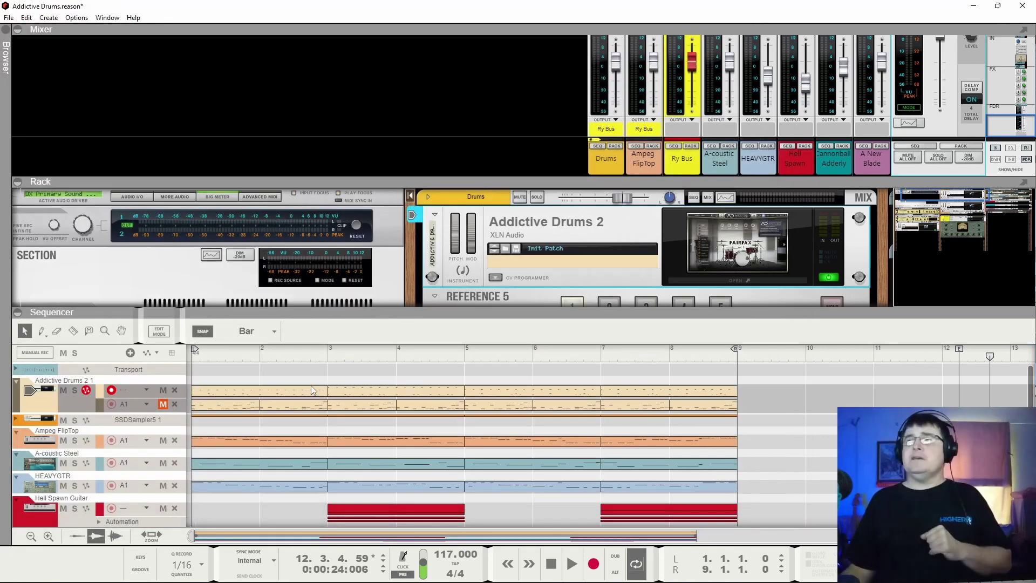
- Open the first Addictive Drums 2 clip for note editing and inspect the velocities of individual E 2 notes
double_click(219, 396)
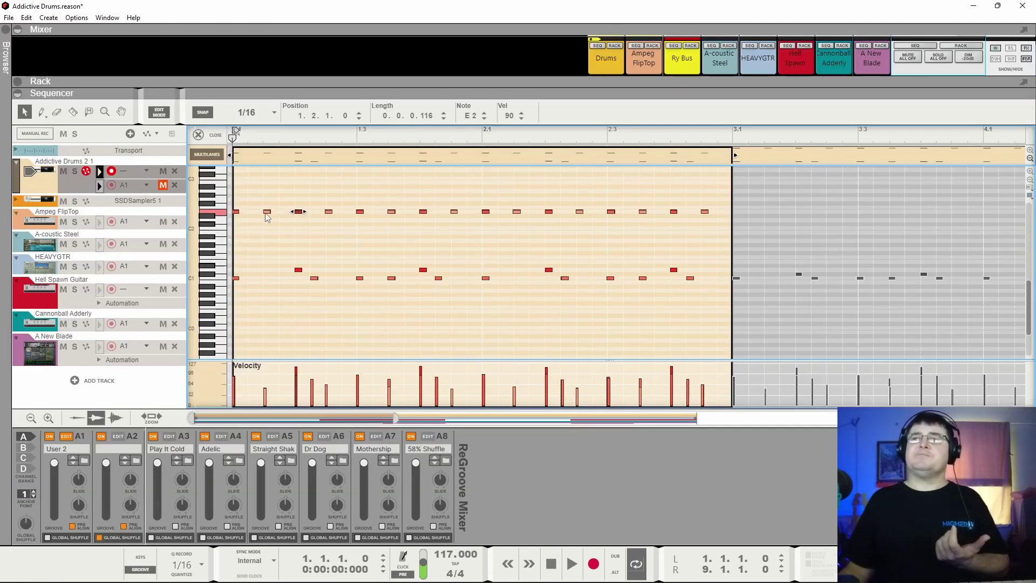
left_click(267, 212)
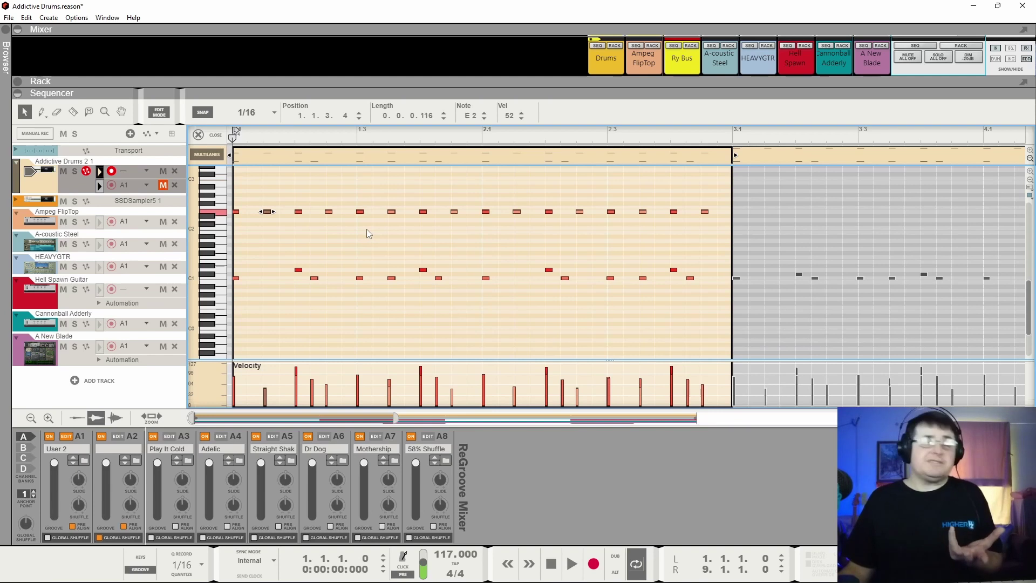
left_click(392, 212)
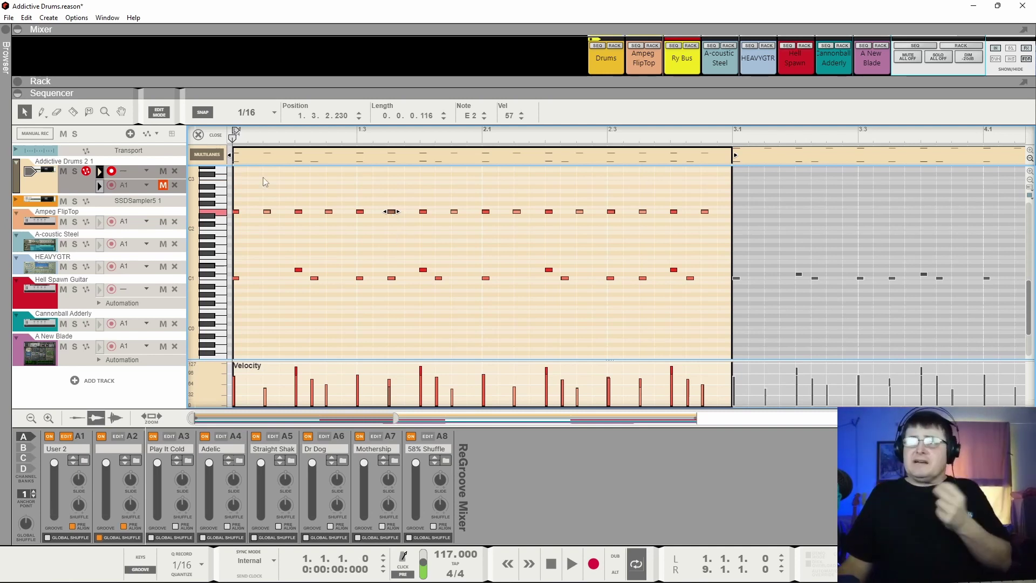
left_click(268, 157)
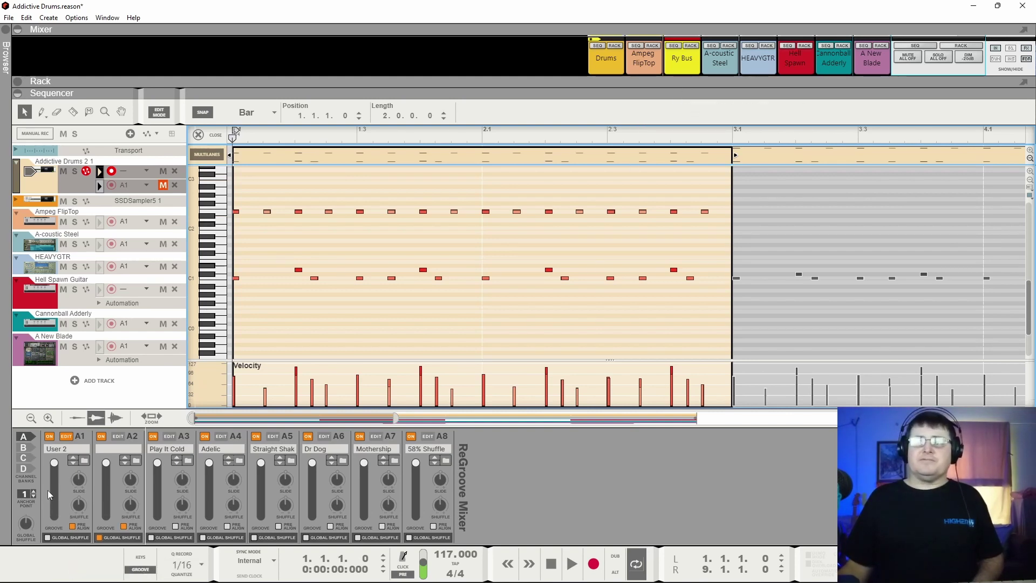
- Hide the ReGroove Mixer and enlarge the rack and mixer areas above the sequencer
left_click(141, 570)
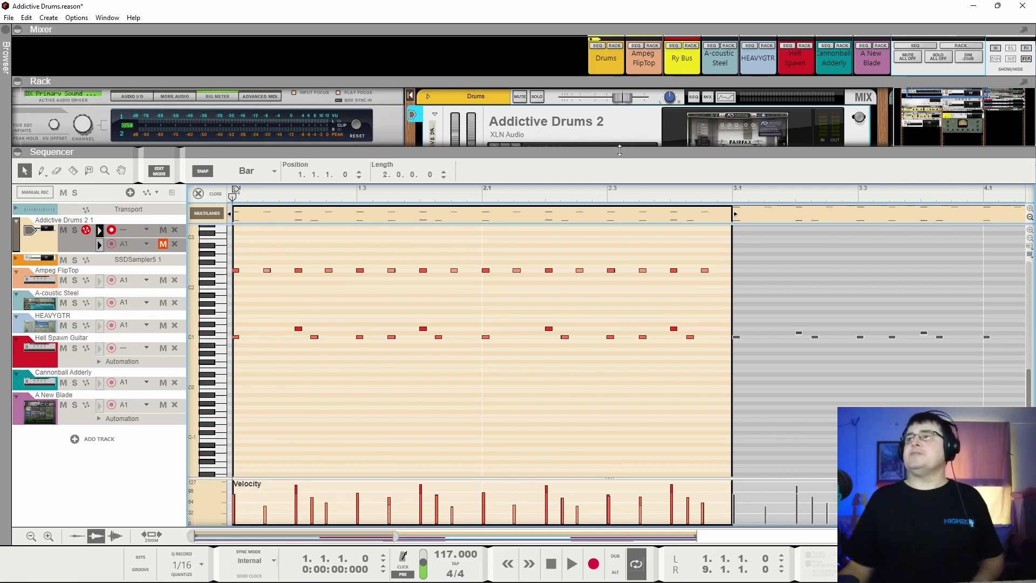
left_click_drag(619, 150, 640, 235)
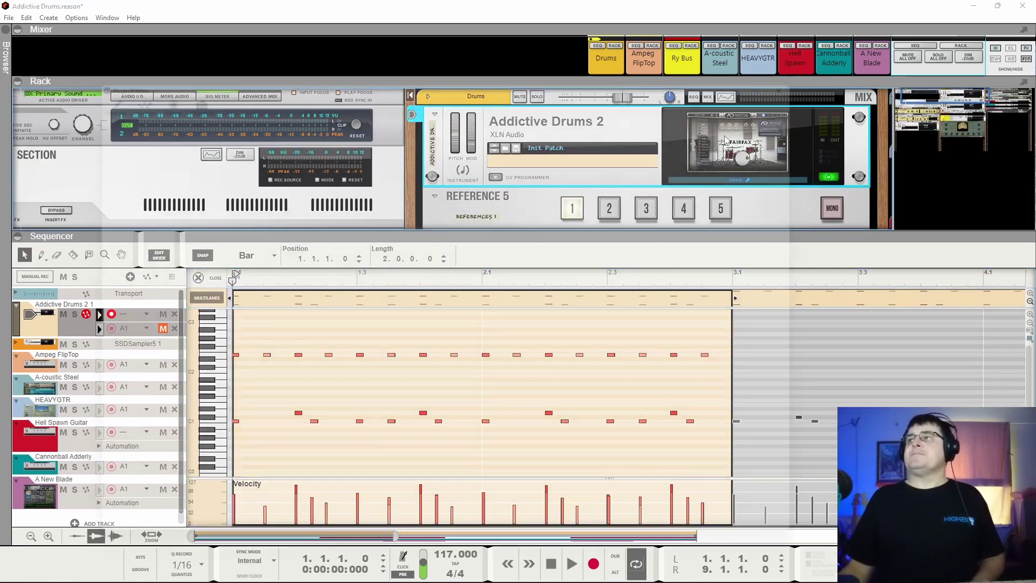
left_click(726, 138)
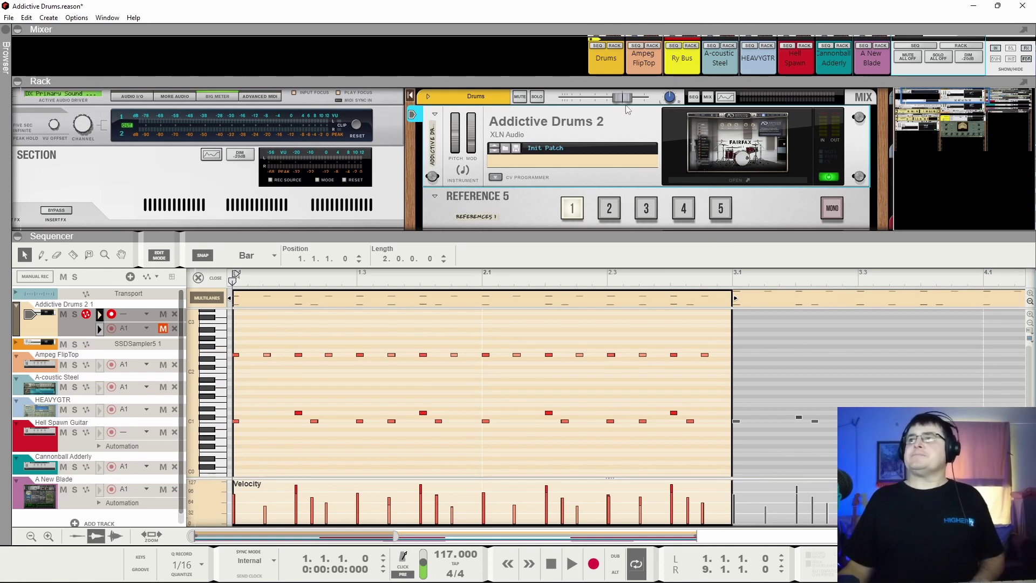
left_click_drag(916, 83, 915, 159)
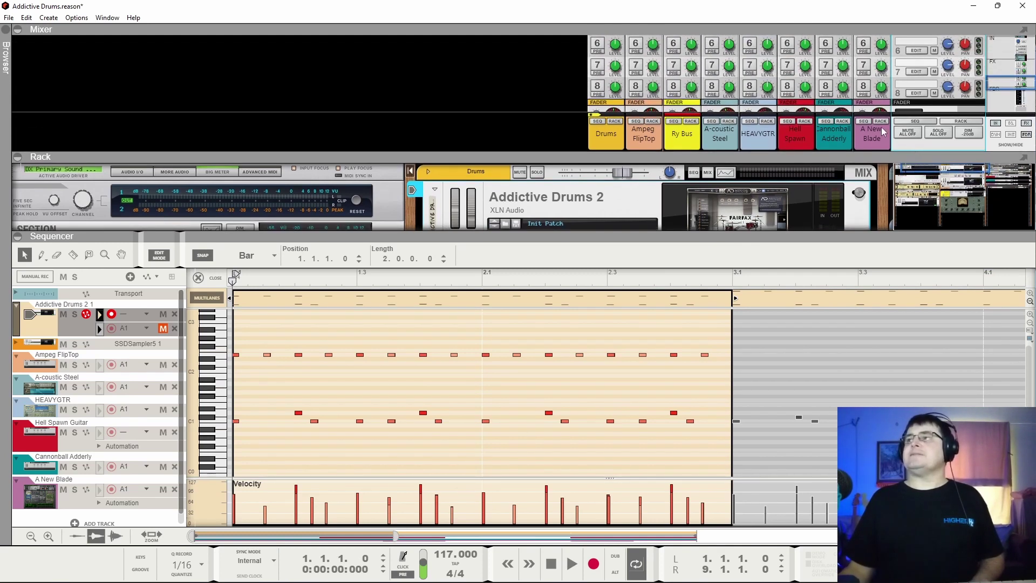
- Solo the Ry Bus mixer channel and start playback
scroll(686, 74, "down", 5)
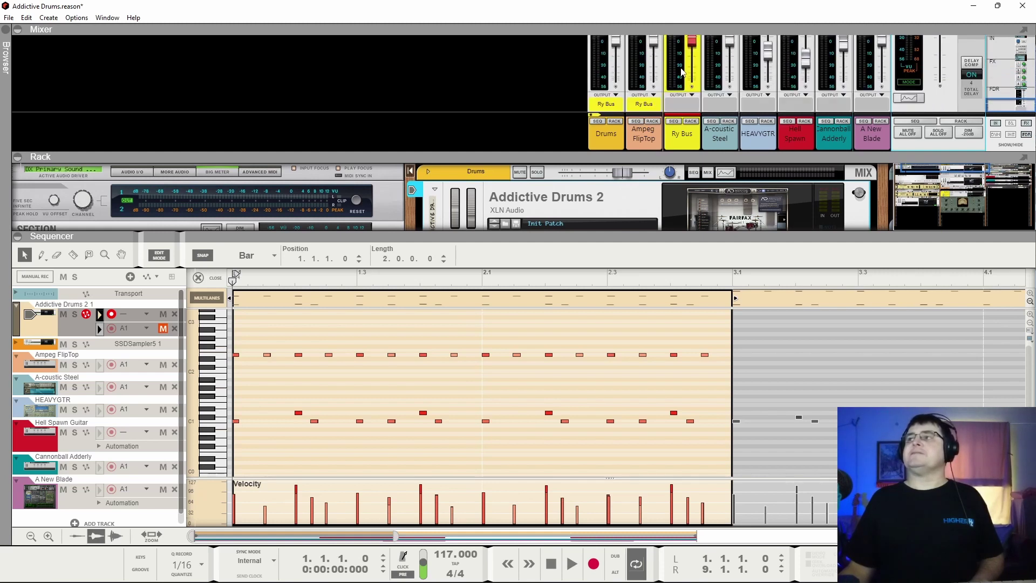
left_click(690, 67)
key("space")
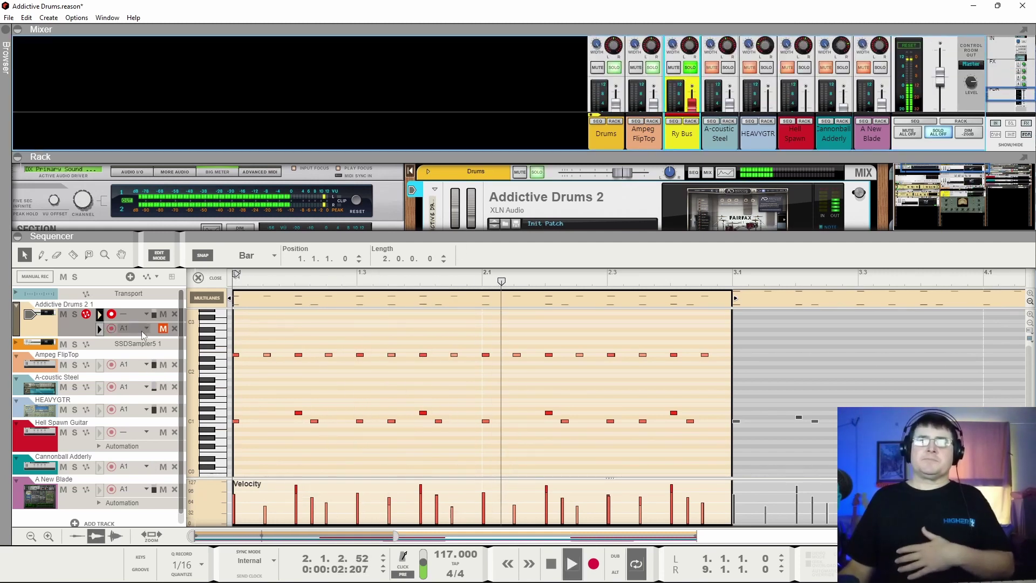
- Disable the A1 groove on the Ampeg FlipTop note lane while the song plays
left_click(127, 363)
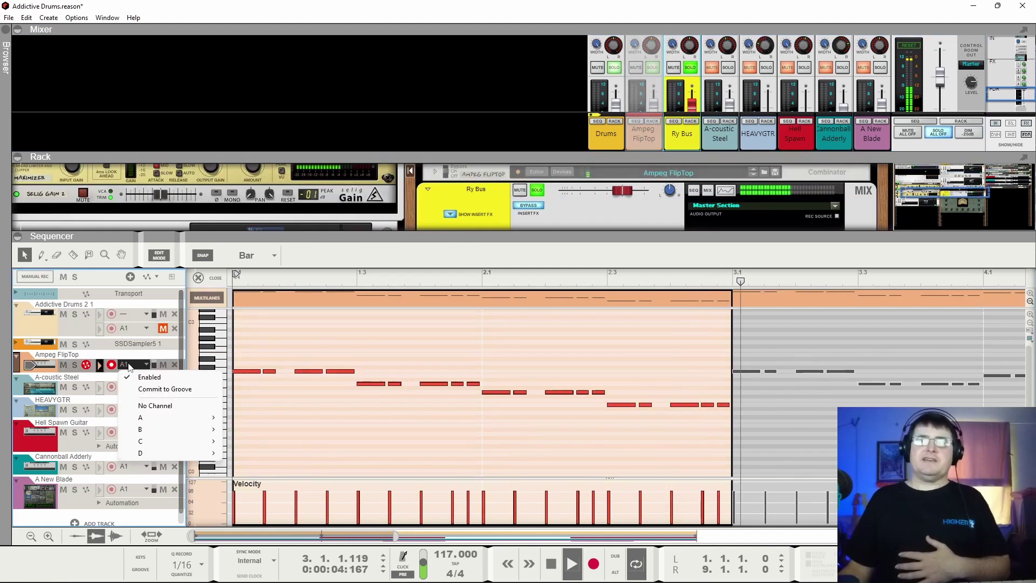
left_click(140, 379)
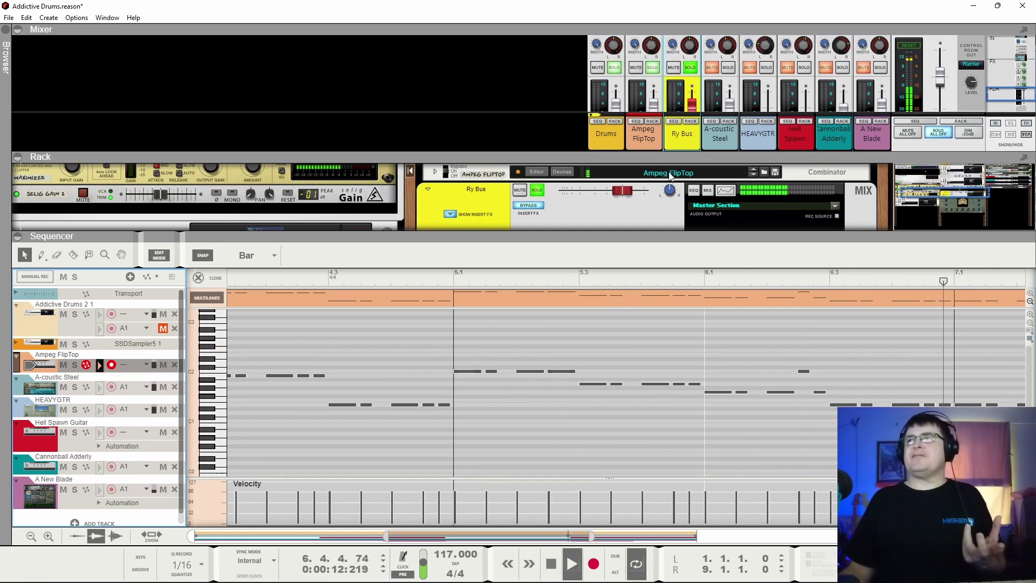
scroll(526, 196, "down", 2)
scroll(526, 196, "up", 3)
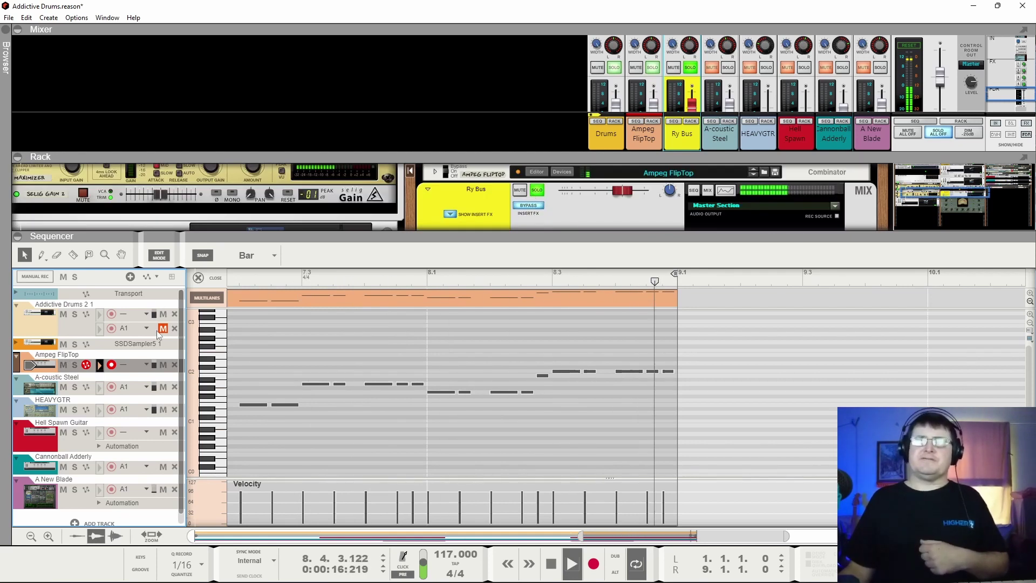
- Re-enable the A1 groove on the Ampeg FlipTop note lane, listen to it, and stop playback
left_click(131, 365)
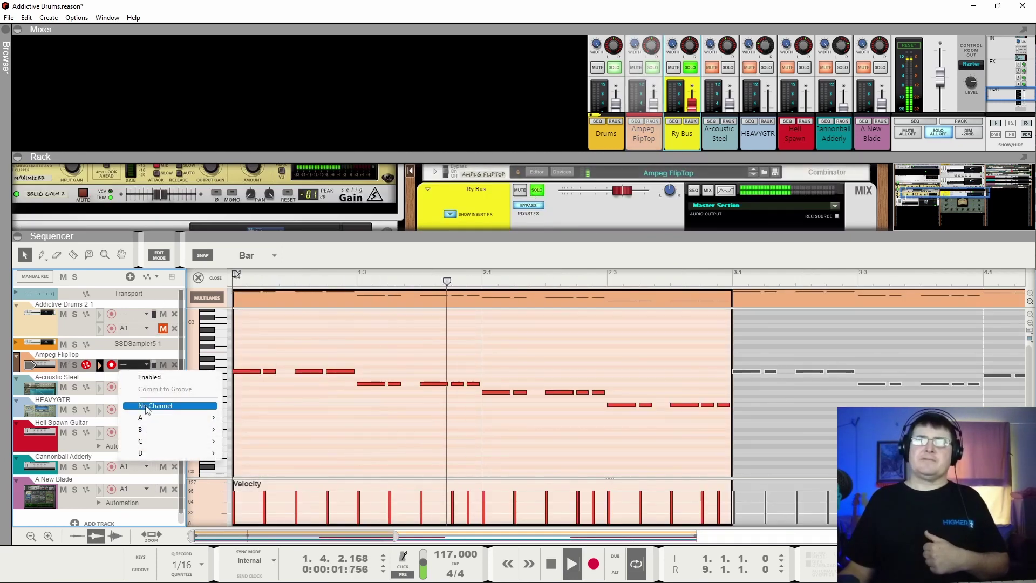
left_click(157, 379)
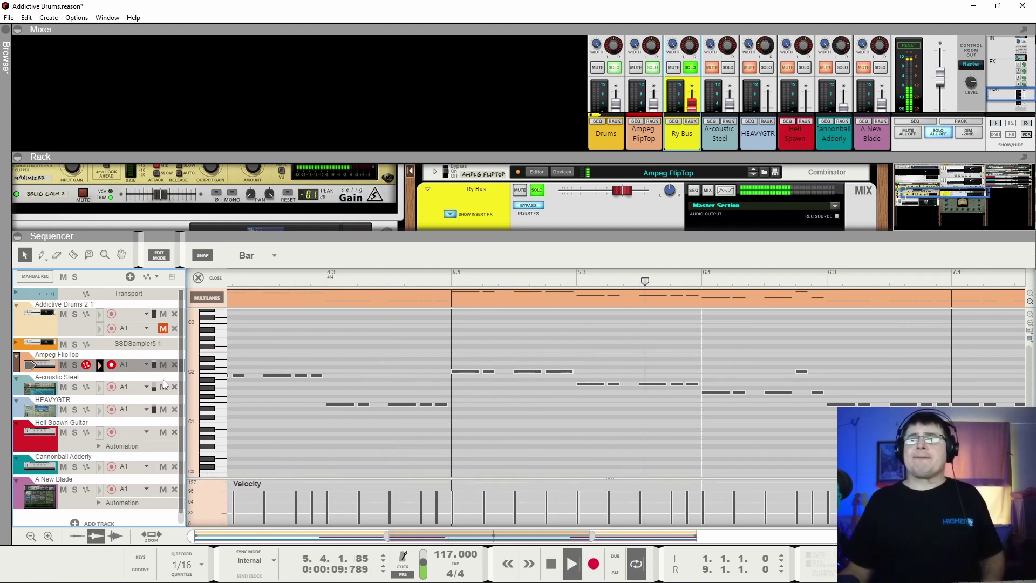
key("space")
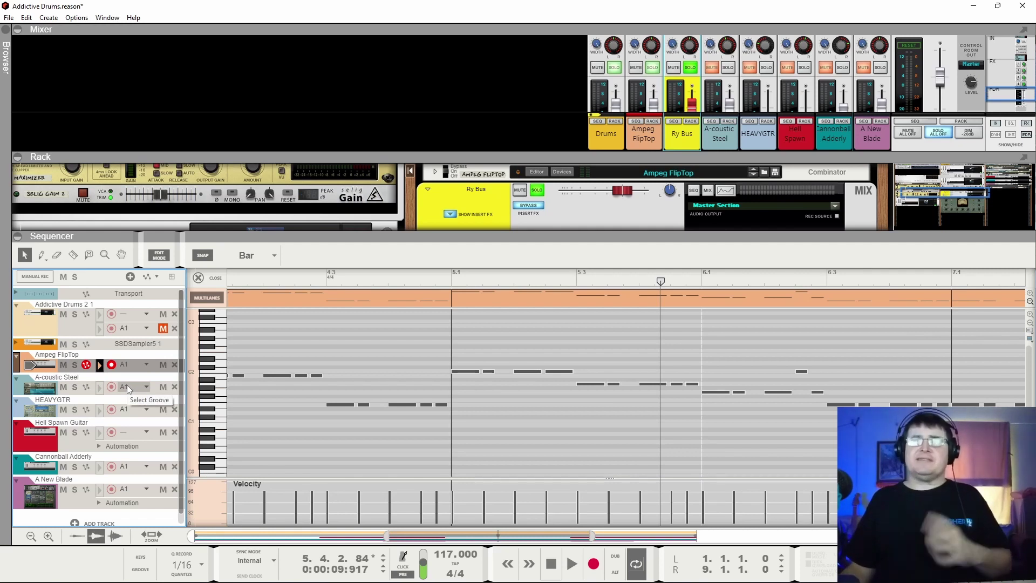
- Show the ReGroove Mixer, set channel A1's groove amount to 0%, and play the song with the Ry Bus solo off
left_click(140, 570)
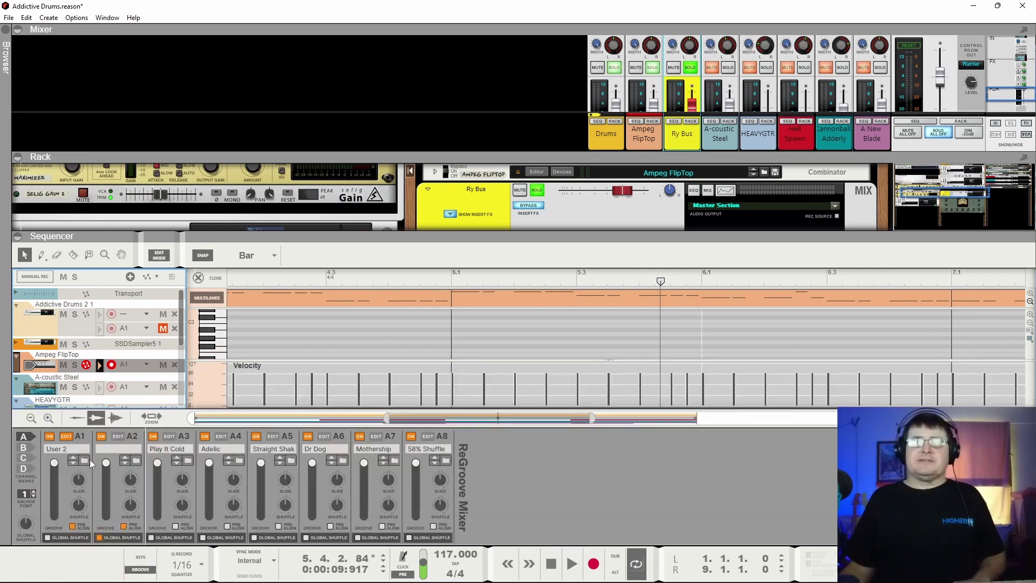
left_click_drag(55, 462, 53, 471)
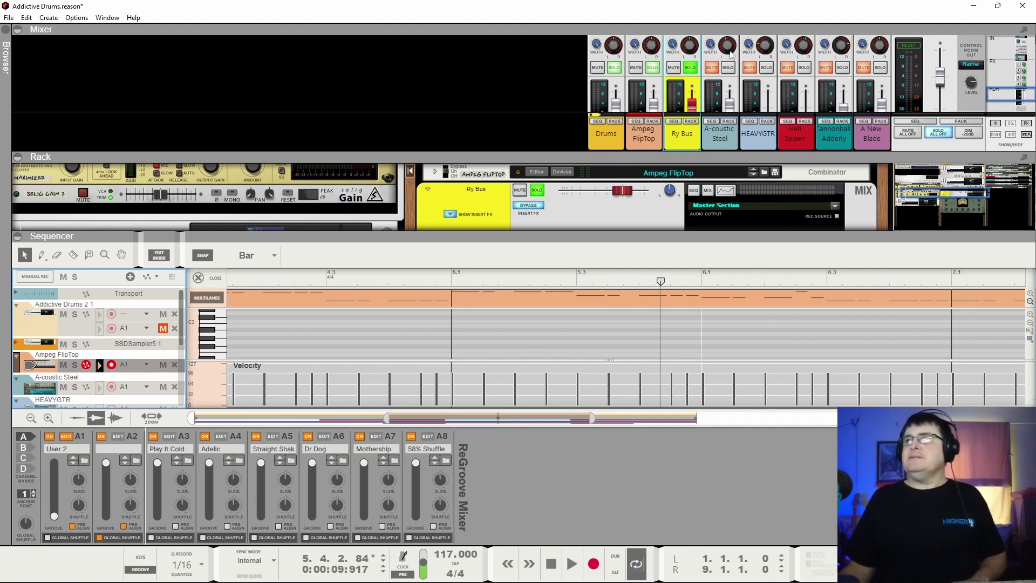
left_click(690, 67)
key("space")
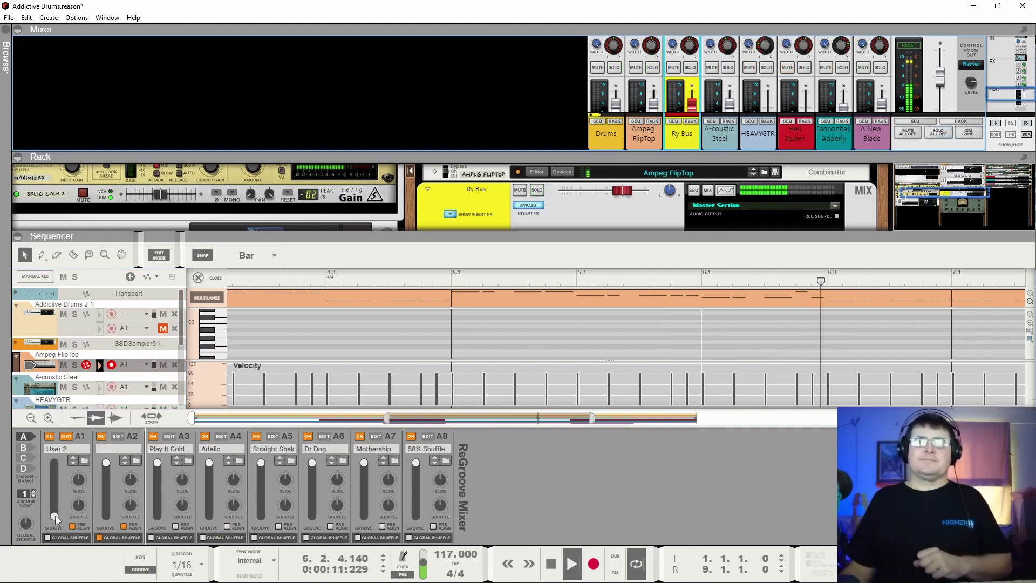
- Restore ReGroove channel A1's groove amount to maximum during playback and stop the song
mouse_move(56, 513)
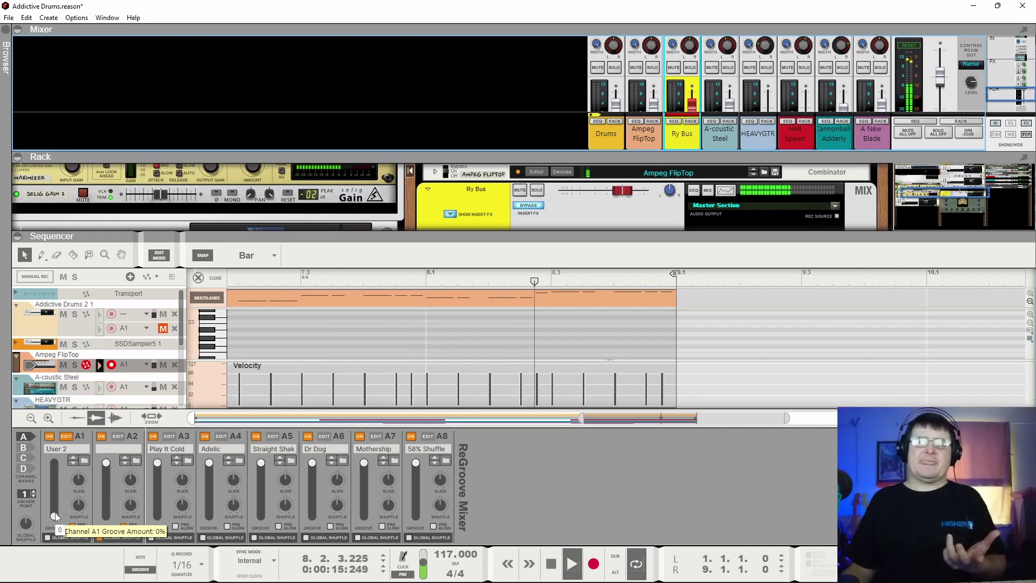
left_click_drag(55, 513, 54, 463)
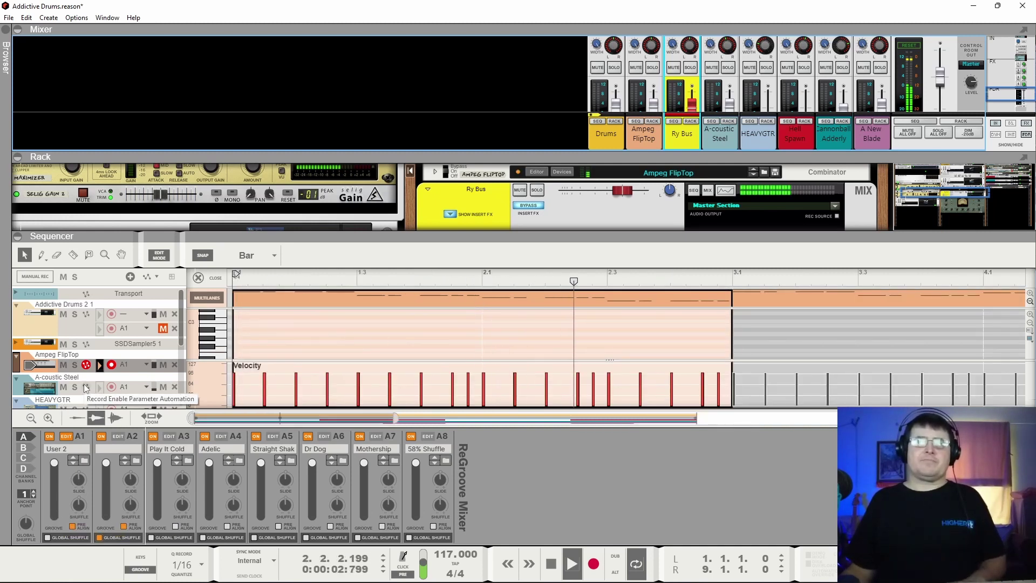
key("space")
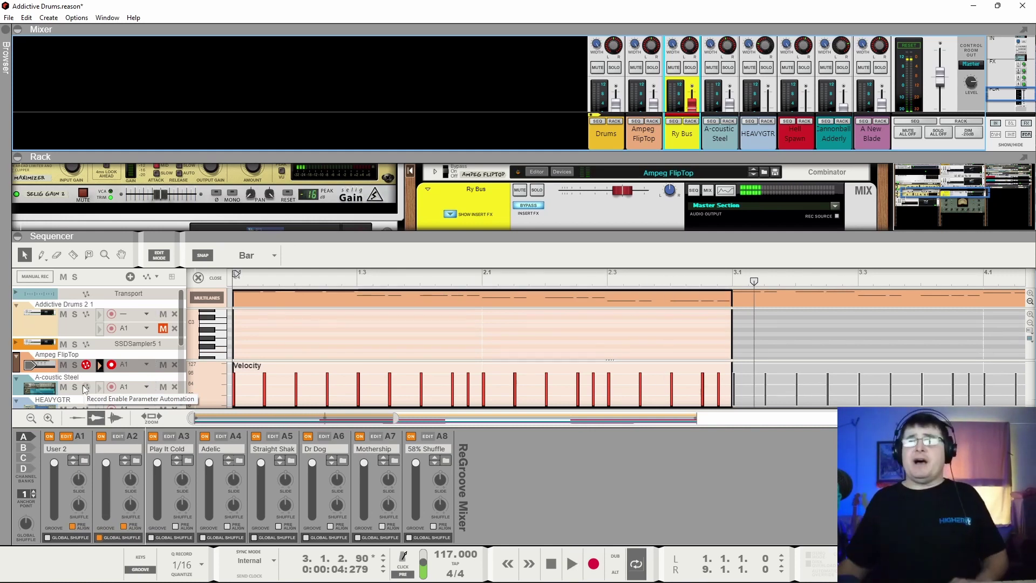
- Unmute the second Addictive Drums 2 note lane, mute the first, and audition the result from the song start
left_click(162, 329)
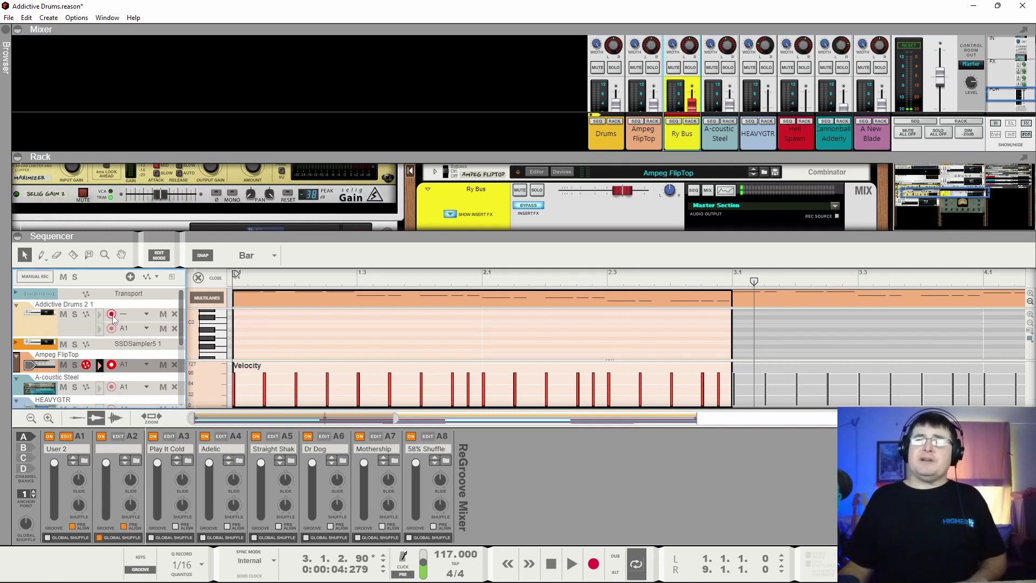
left_click(163, 314)
key("Home")
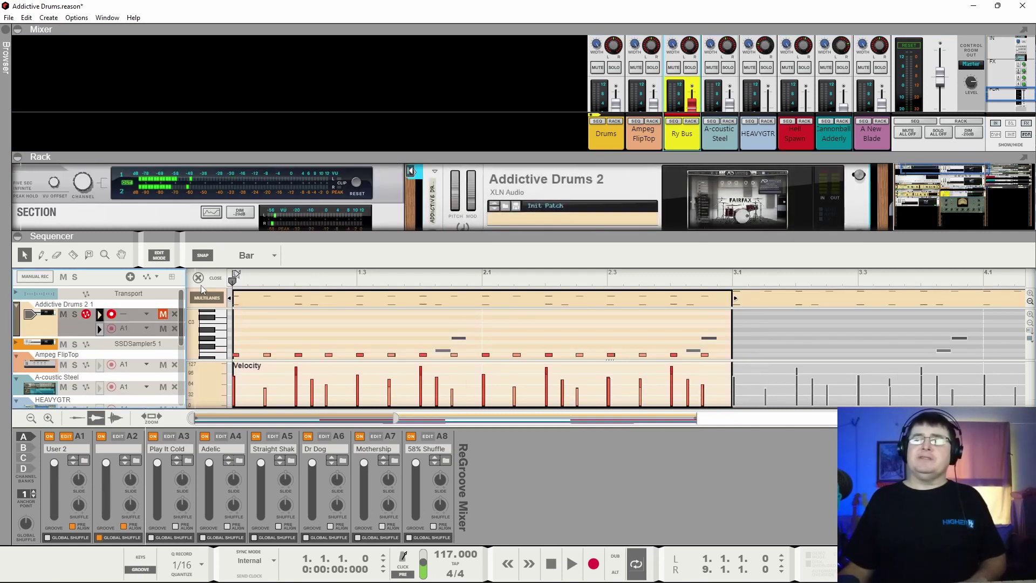
key("space")
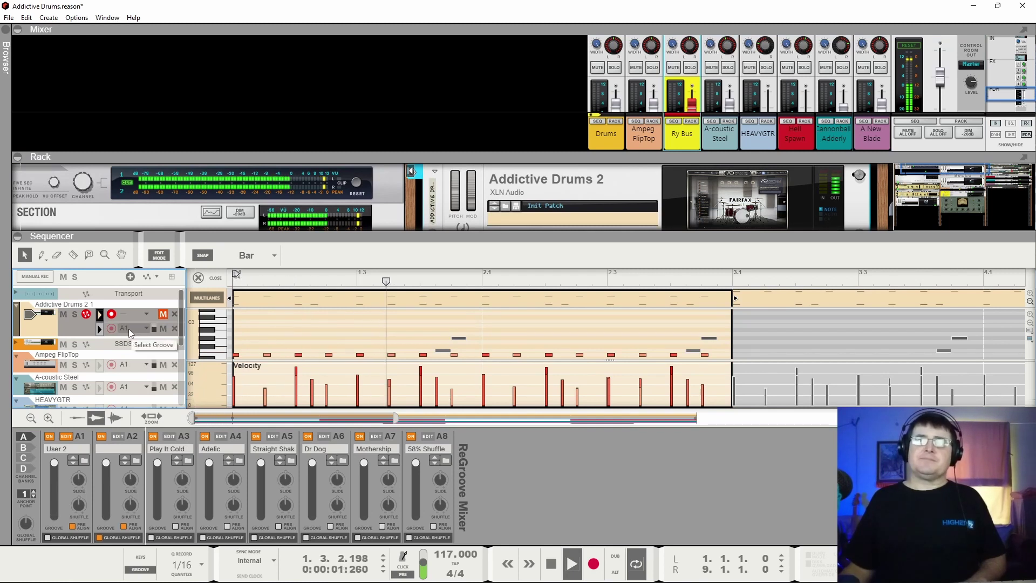
key("space")
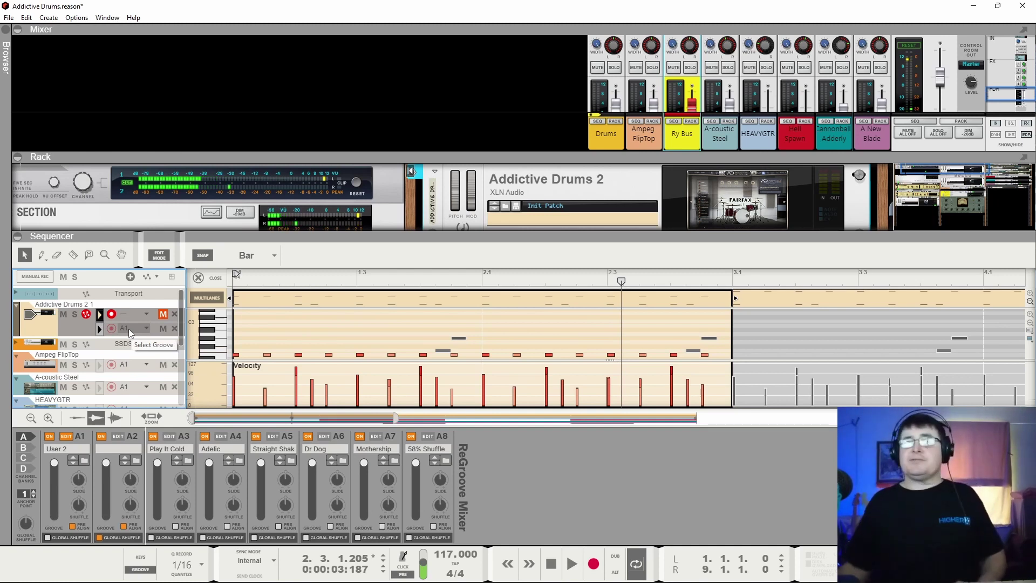
- Play the second drum lane with channel A1's groove amount at 0%, and raise the amount to maximum during playback
left_click_drag(62, 464, 57, 496)
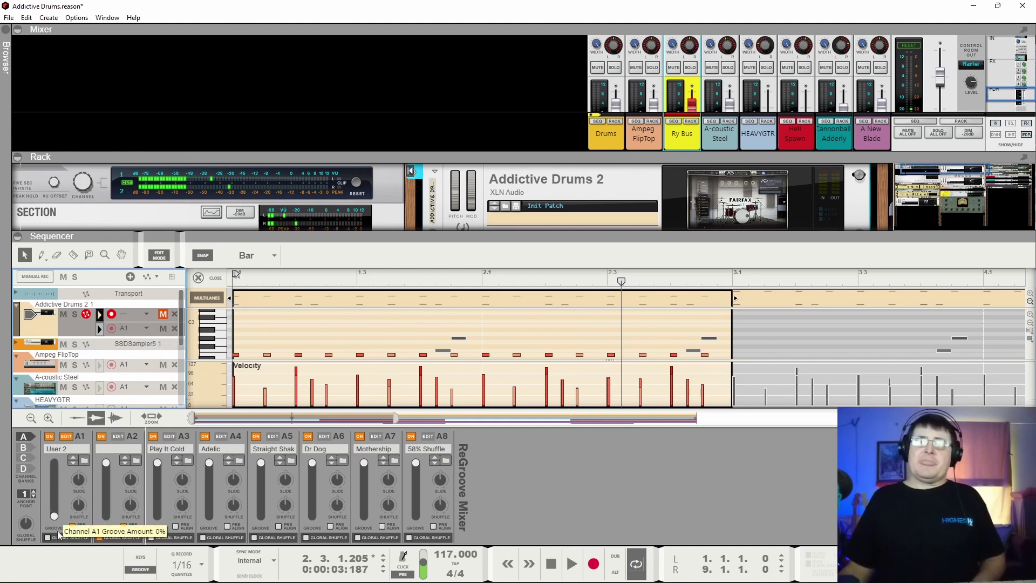
key("space")
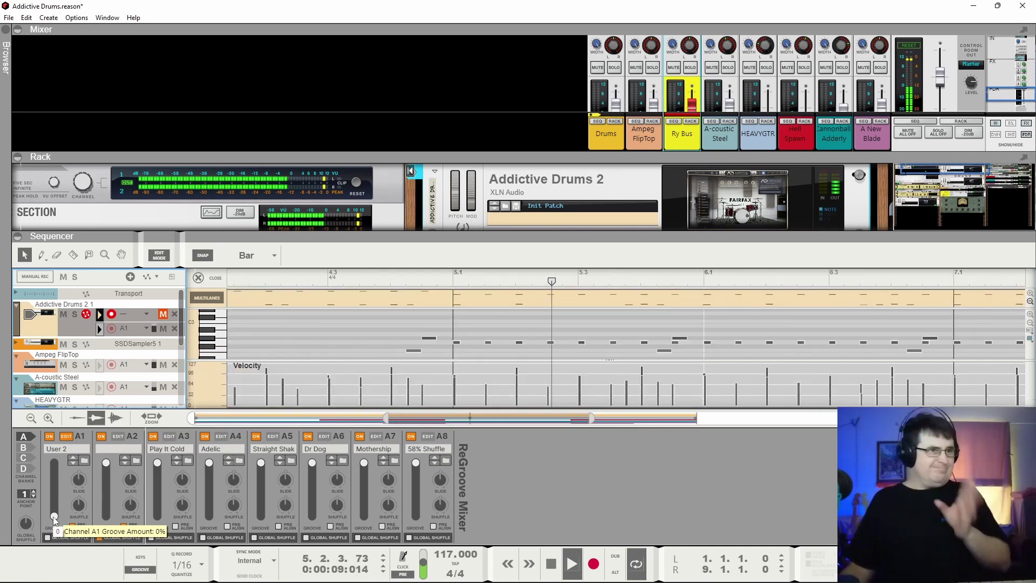
left_click_drag(53, 516, 66, 424)
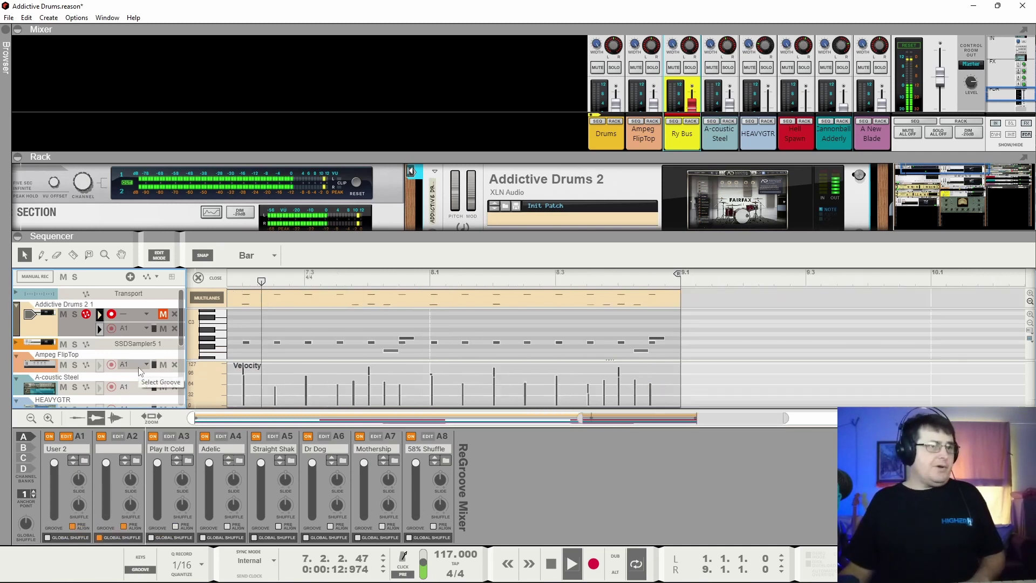
- Unmute the first Addictive Drums 2 note lane, mute the second, stop playback, and reopen the Addictive Drums 2 window
left_click(162, 315)
left_click(162, 328)
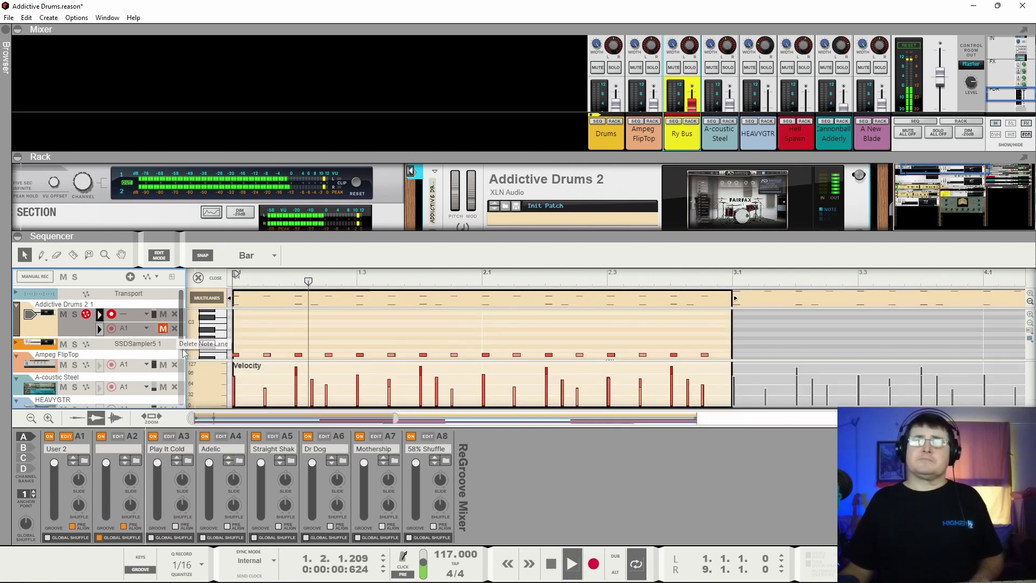
key("space")
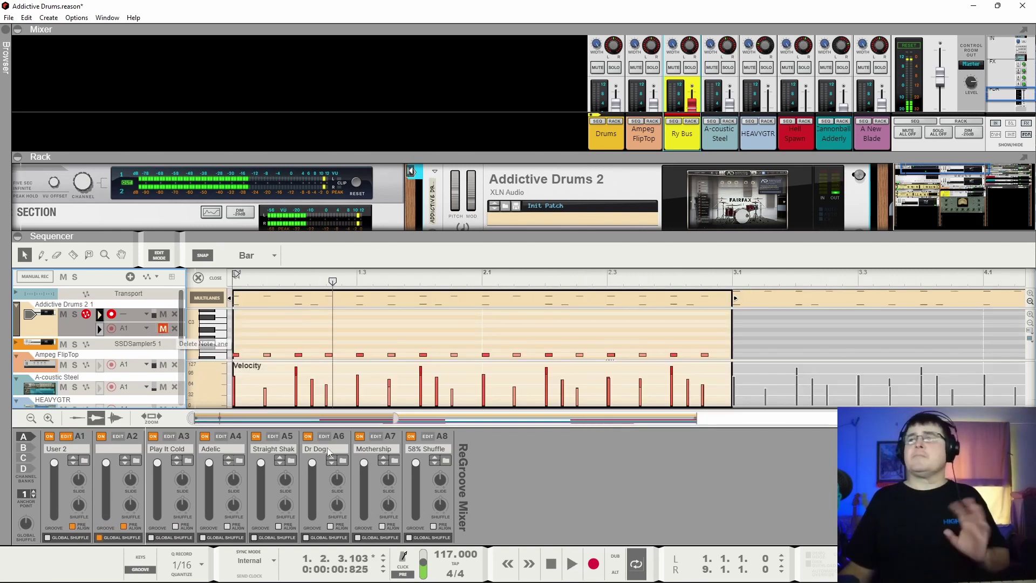
left_click(782, 215)
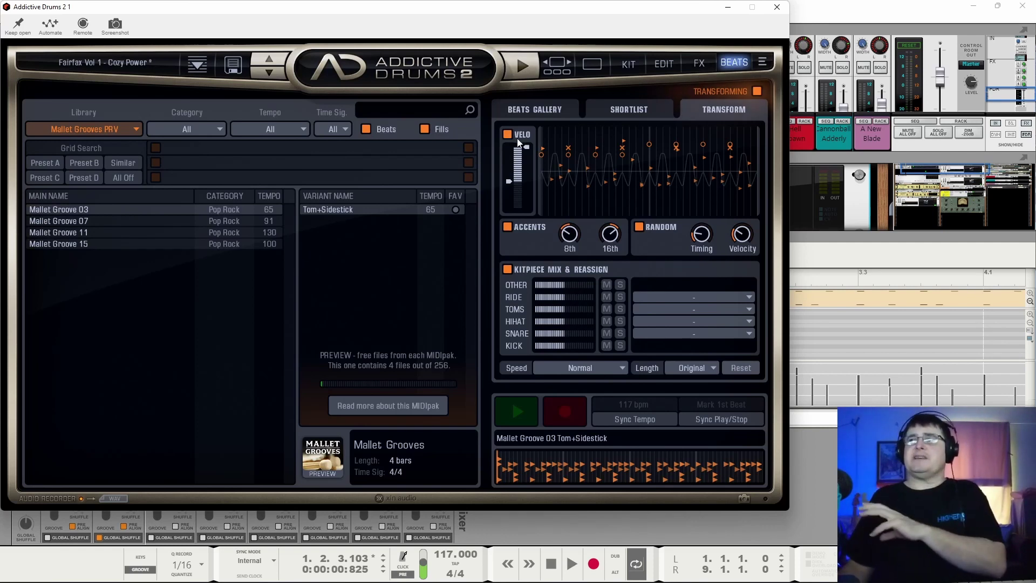
- Audition the transformed Mallet Groove 03 beat and stop its preview
left_click(512, 415)
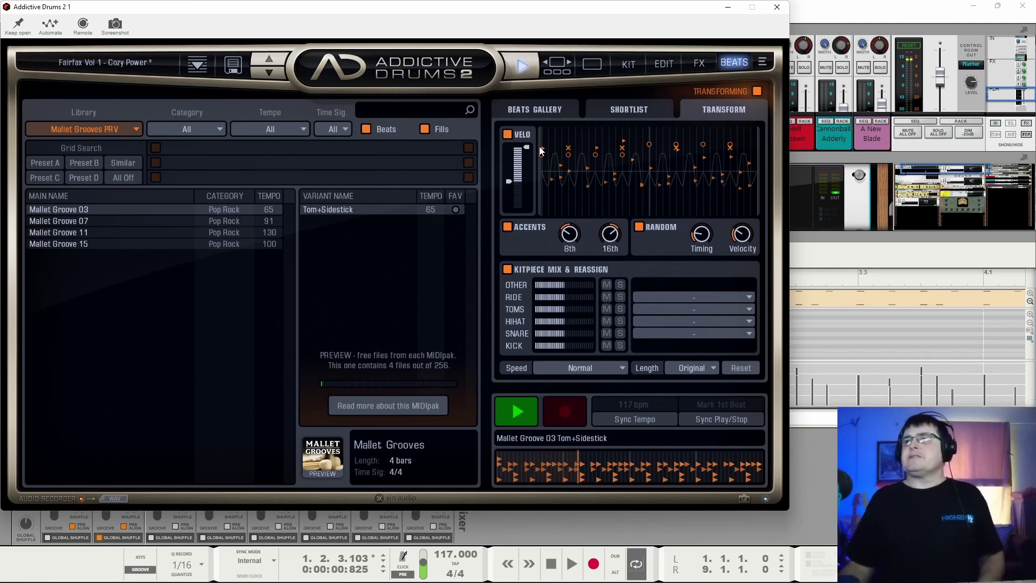
left_click(572, 563)
left_click(550, 564)
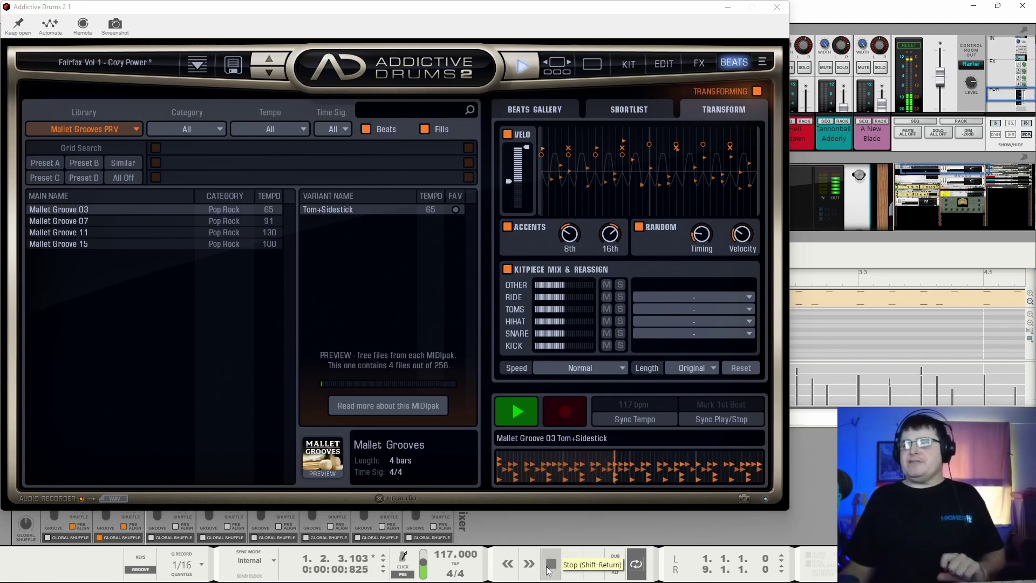
left_click(524, 419)
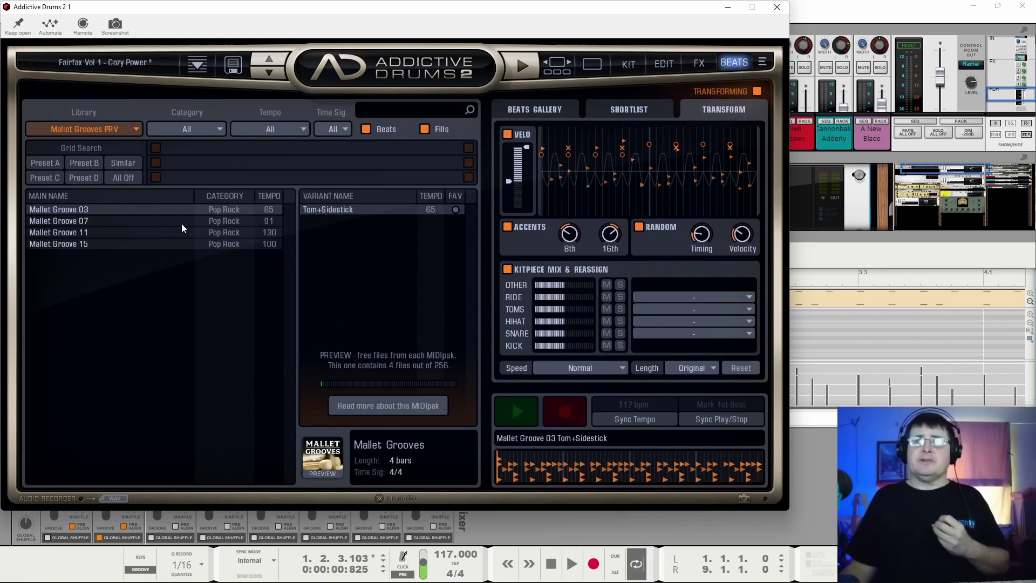
- Show all beats in the Beats Gallery and play Jazz Tom Groove 01
left_click(531, 111)
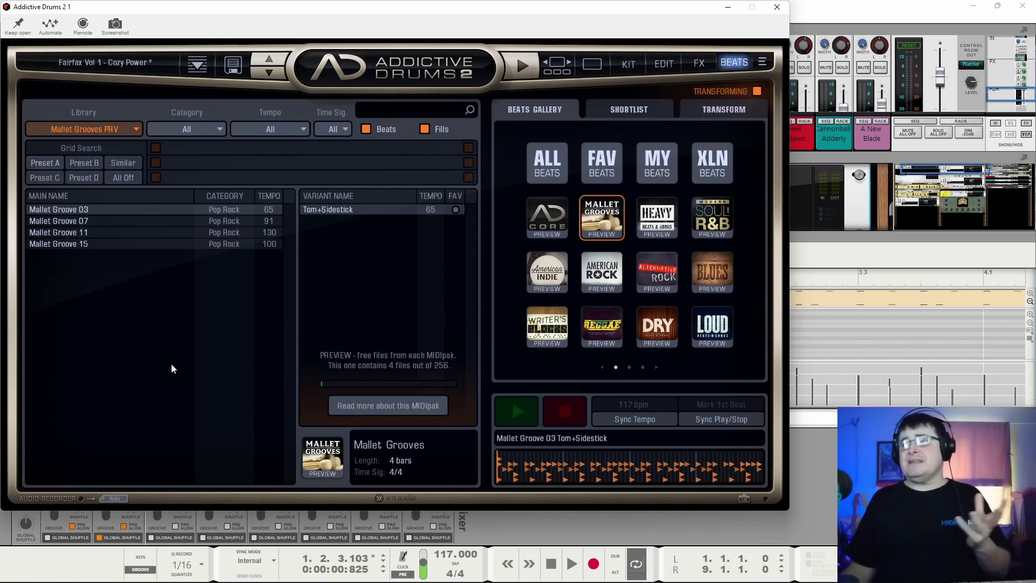
left_click(552, 170)
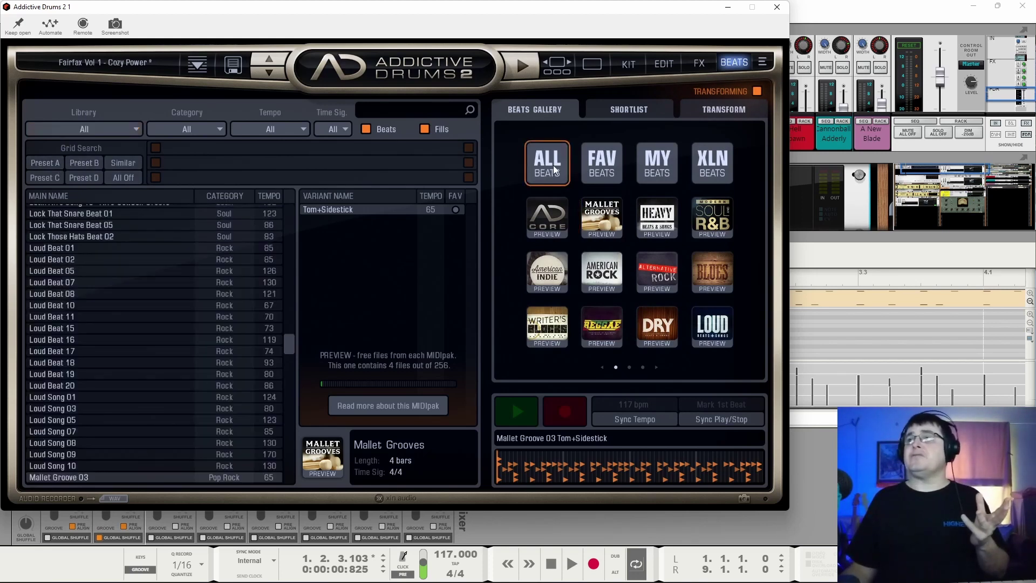
scroll(100, 342, "up", 10)
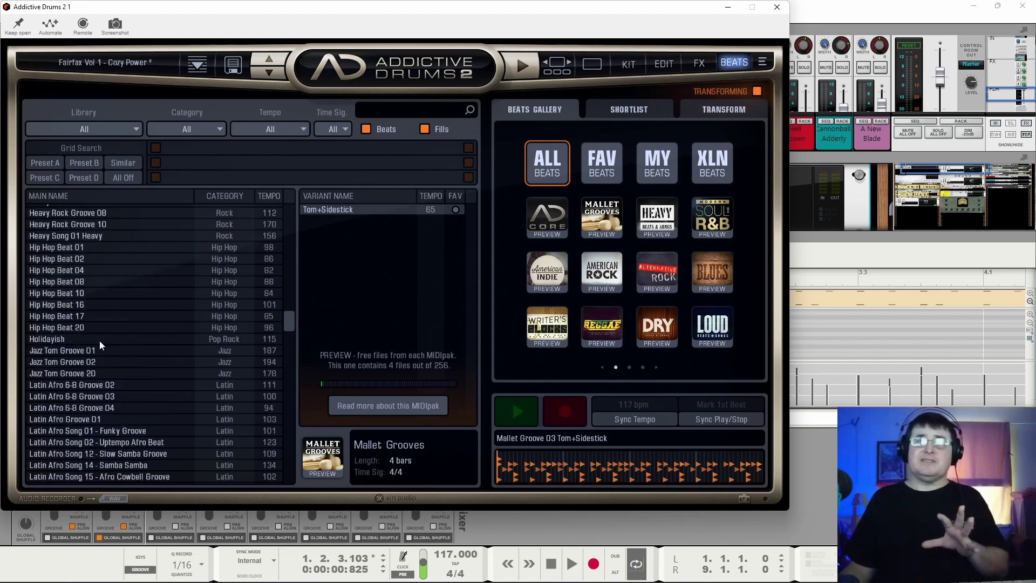
left_click(79, 353)
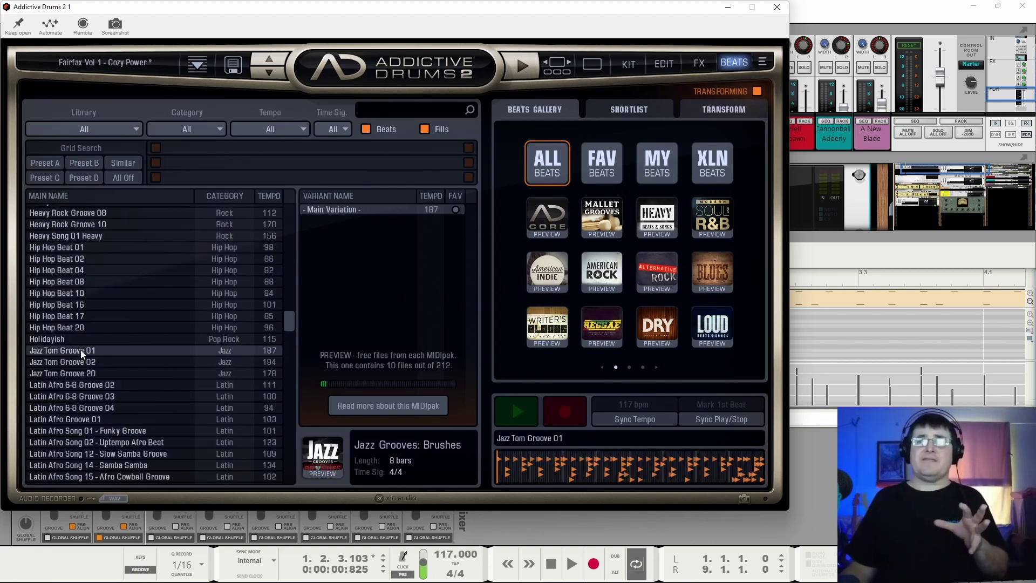
left_click(518, 68)
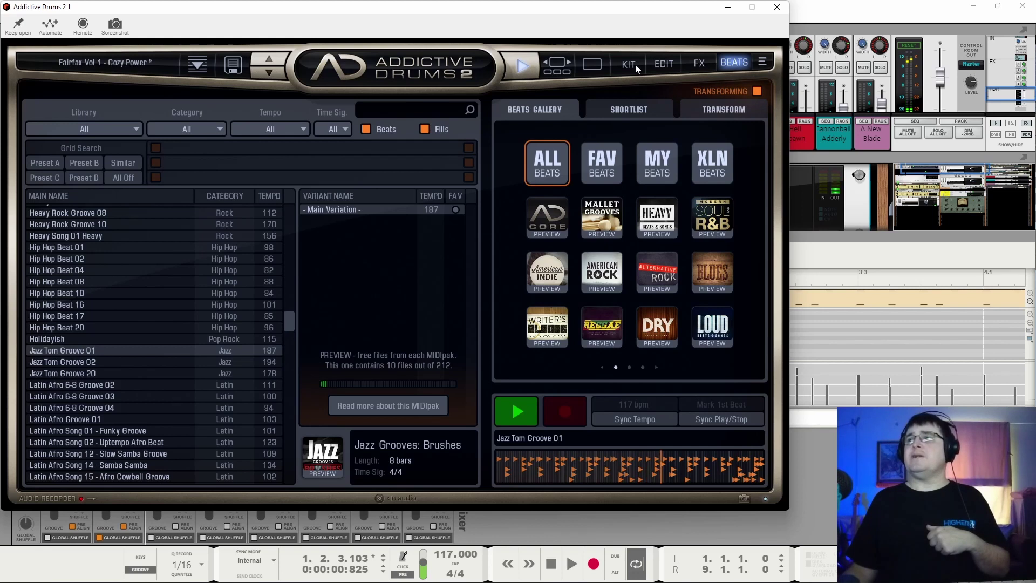
- Browse the kitpiece and channel controls on the Edit page, covering the kick, snare, hi-hat, Flexi slots and first cymbal
left_click(662, 64)
left_click(59, 209)
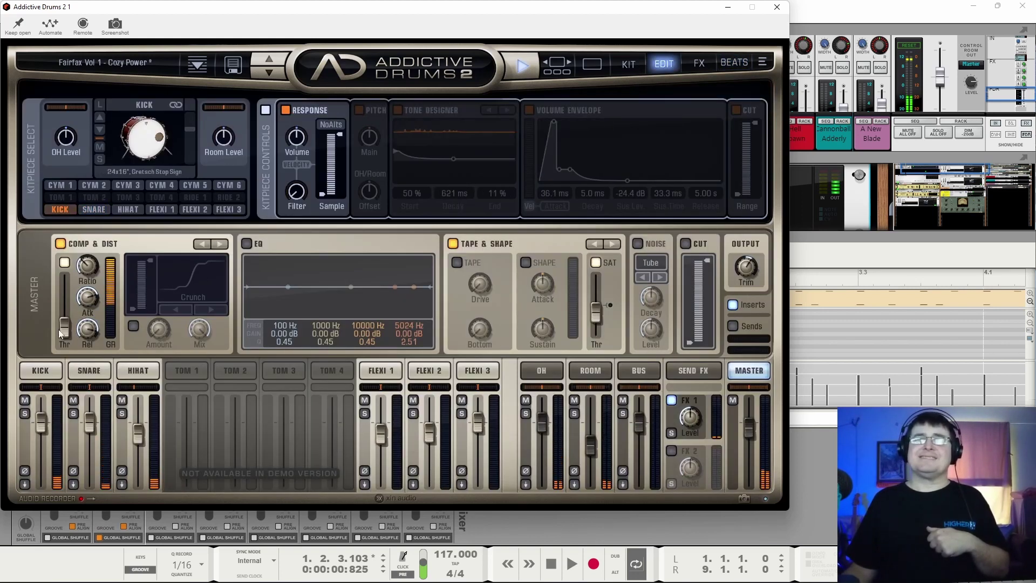
left_click(40, 371)
left_click(98, 213)
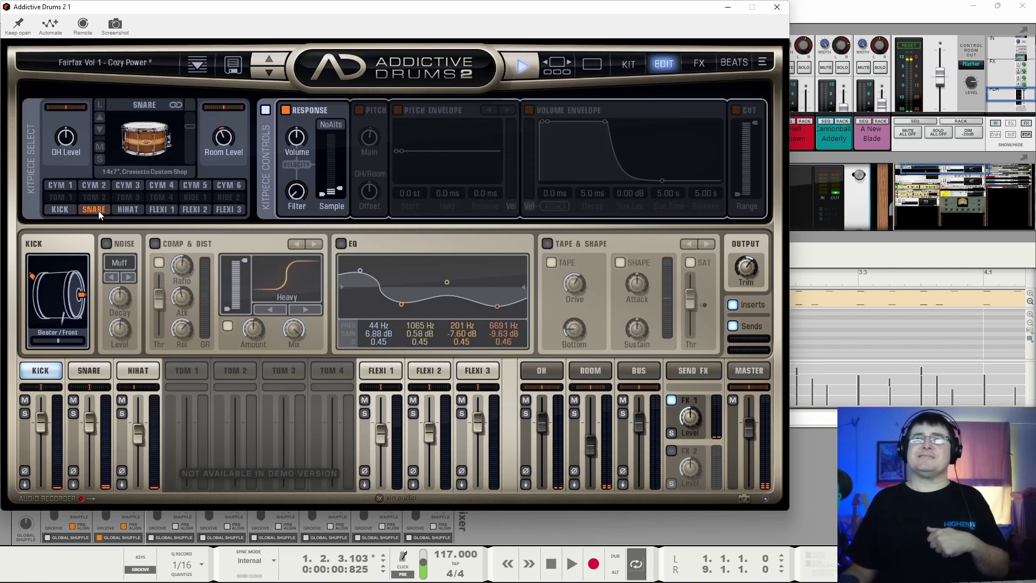
left_click(44, 212)
left_click(130, 208)
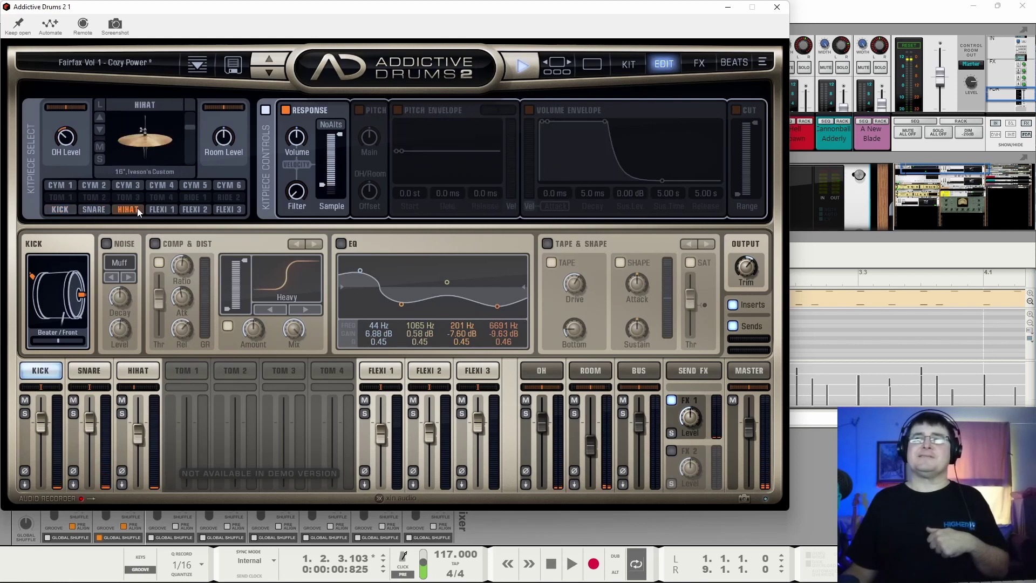
left_click(161, 207)
left_click(193, 206)
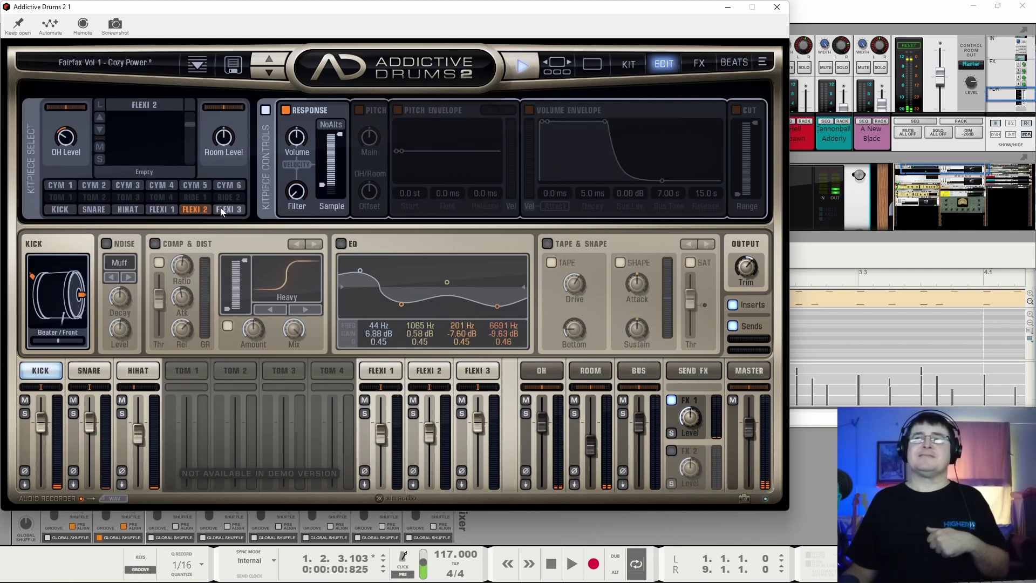
left_click(62, 209)
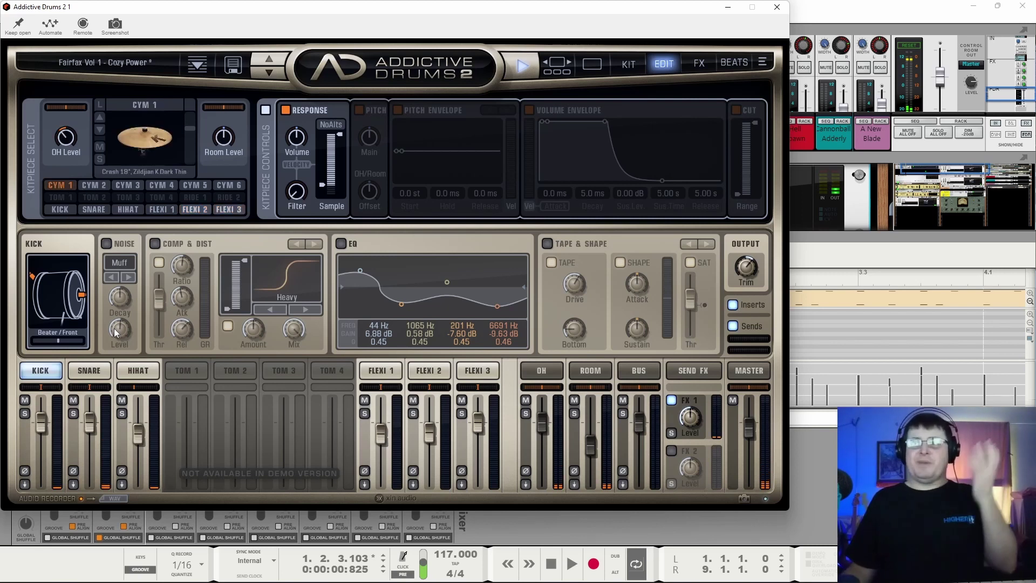
- Return to the beats browser and audition 60's Beat 07 and Ballad Fill L-4
left_click(725, 65)
left_click(63, 280)
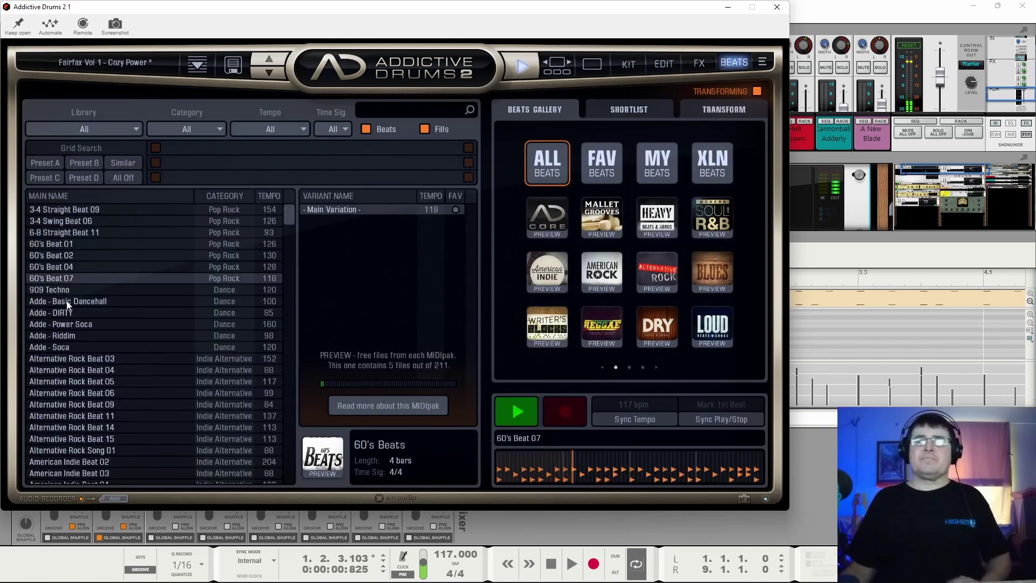
scroll(67, 318, "down", 7)
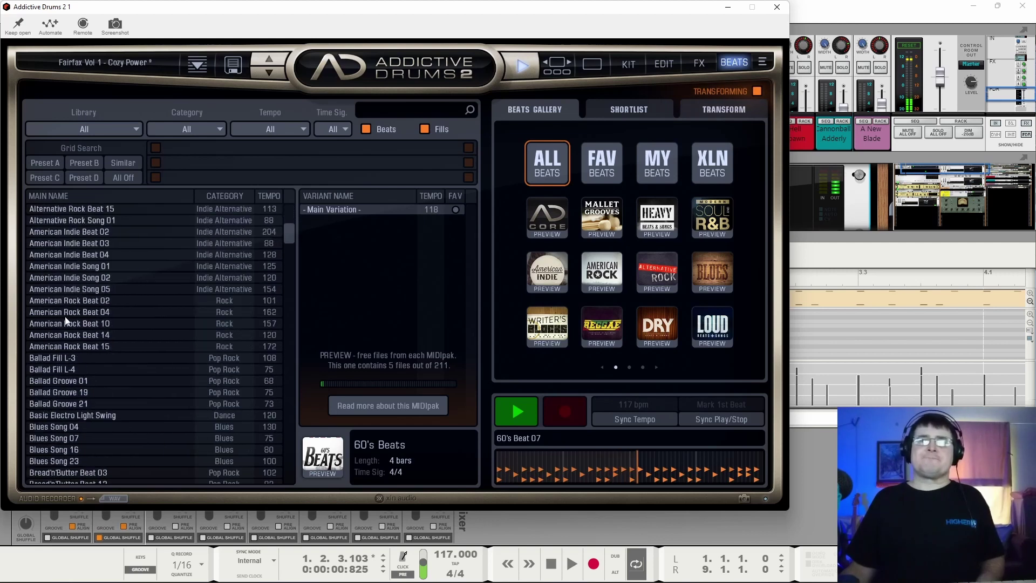
left_click(69, 371)
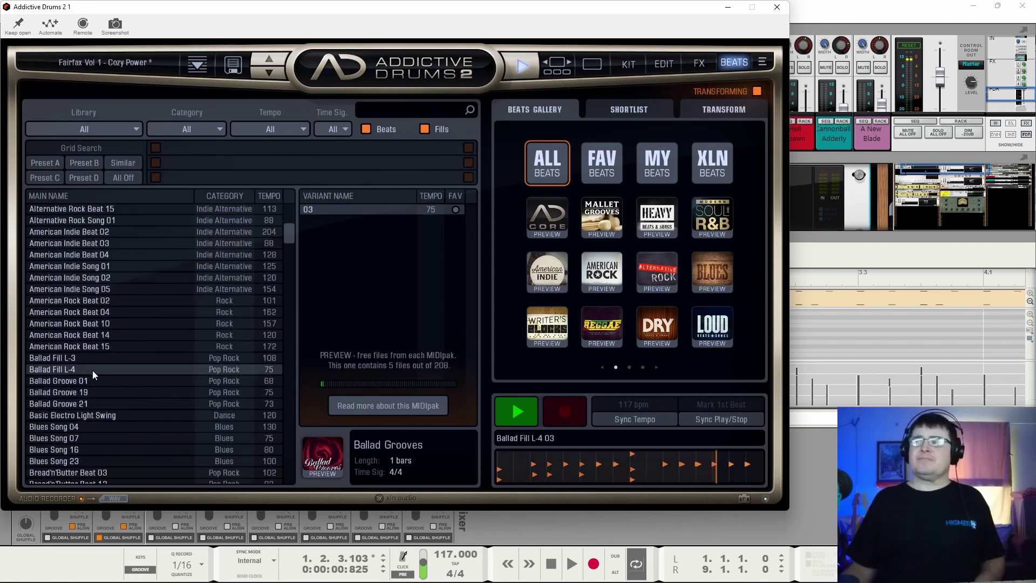
- Look over the mixer's FX returns and channel faders, briefly soloing the Ry Bus channel
scroll(976, 86, "up", 4)
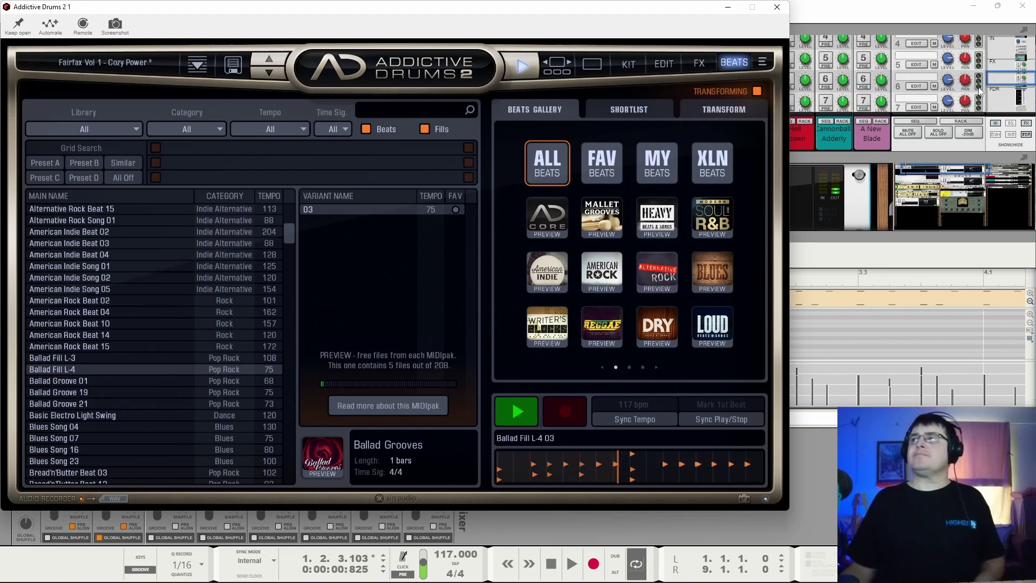
left_click(1005, 78)
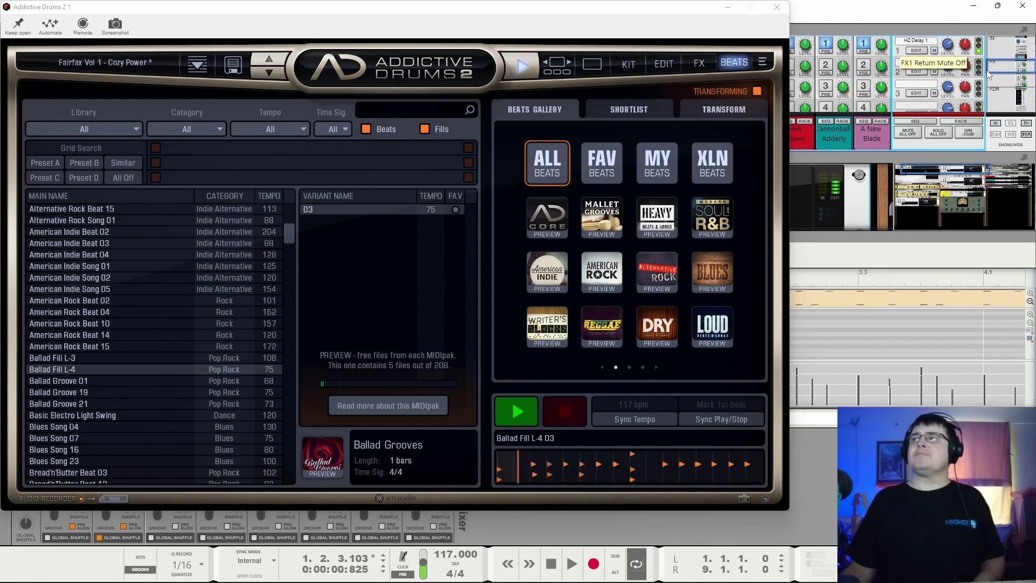
left_click(995, 83)
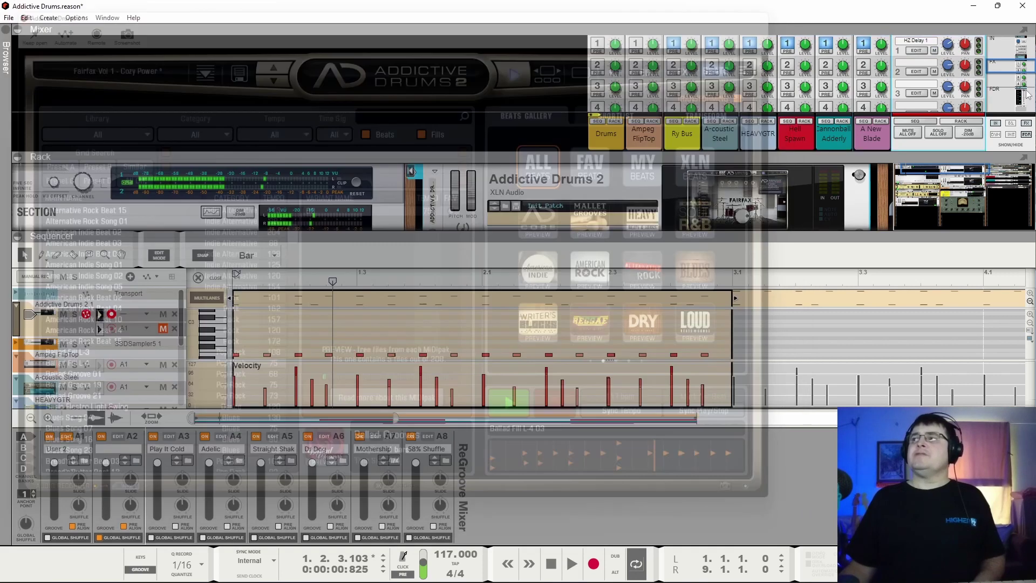
scroll(994, 83, "down", 4)
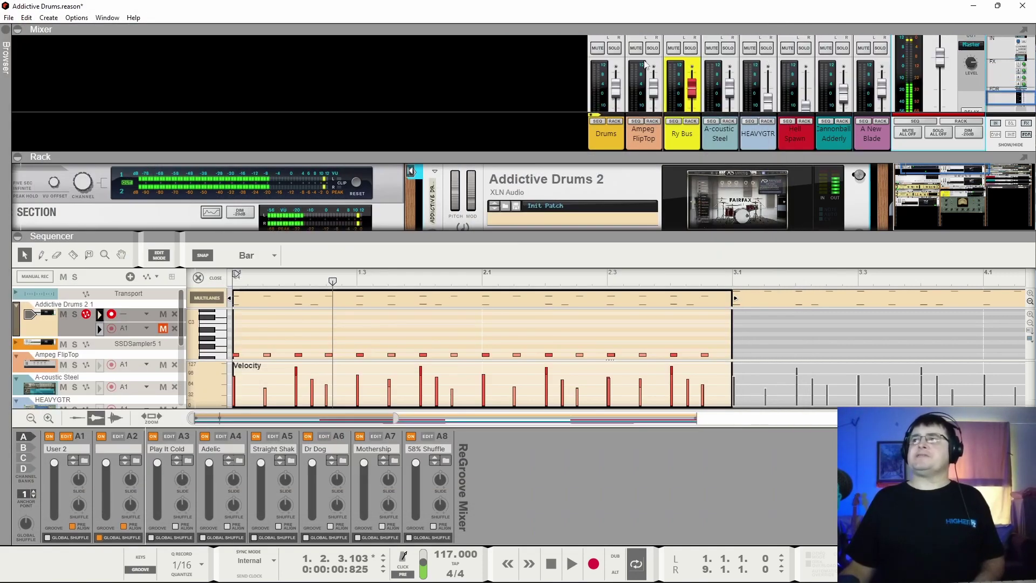
left_click(689, 48)
left_click(689, 48)
- Turn off the insert effects bypass on the Ry Bus mix channel in the rack
scroll(587, 182, "down", 5)
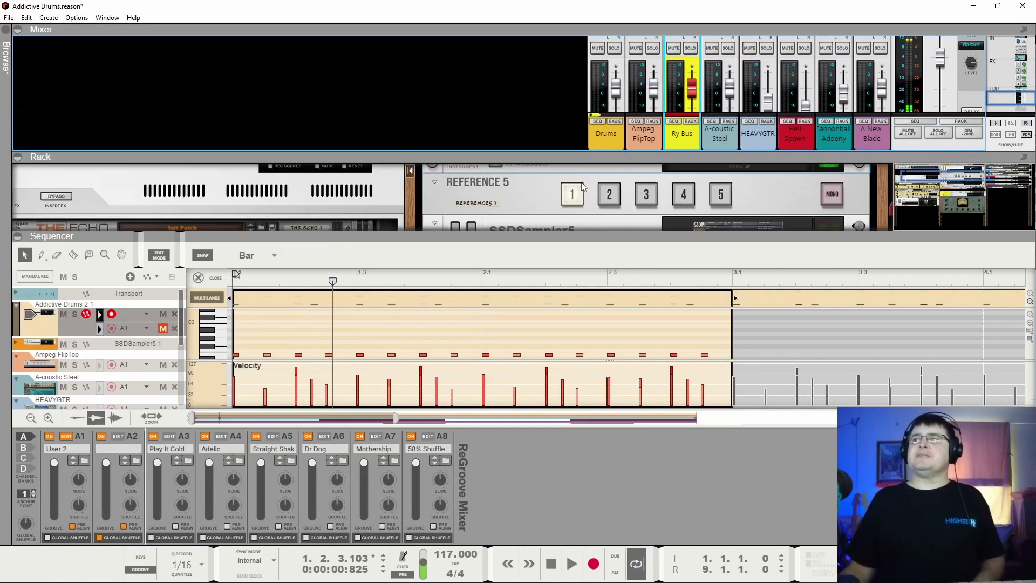
scroll(586, 182, "down", 6)
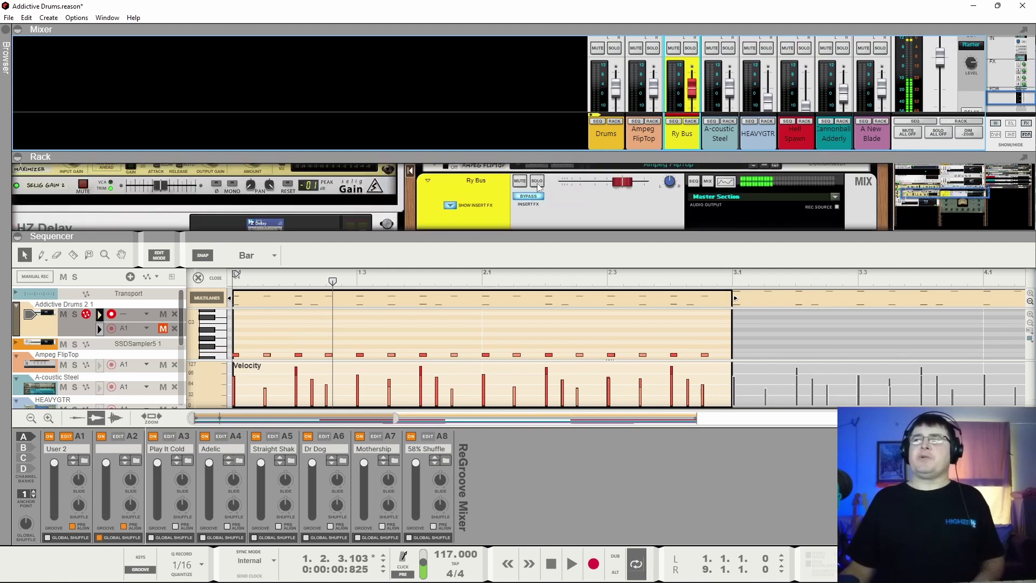
left_click(531, 198)
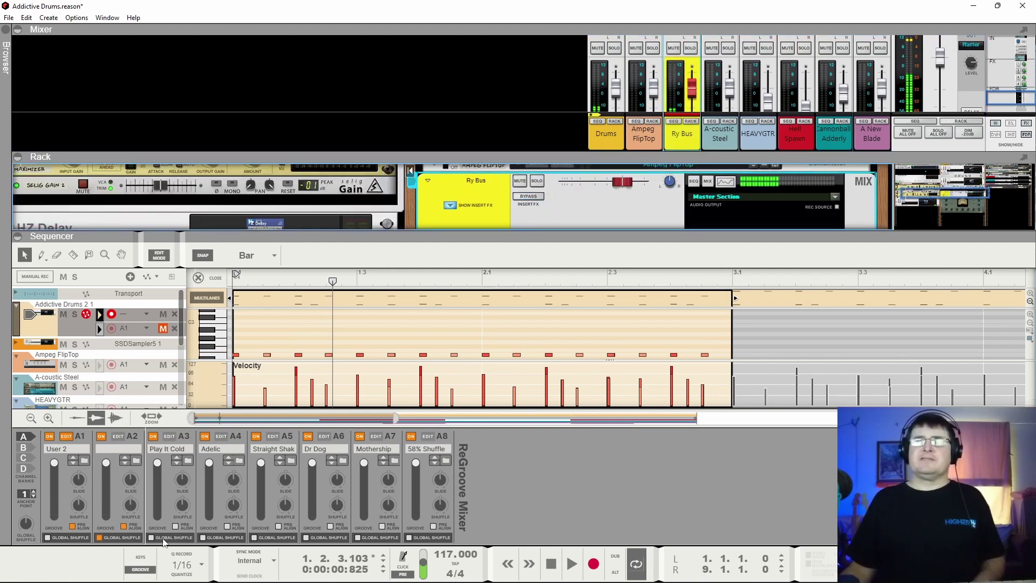
- Hide the ReGroove Mixer, enlarge the rack area, and switch the sequencer from note editing to the arrangement view
left_click(140, 569)
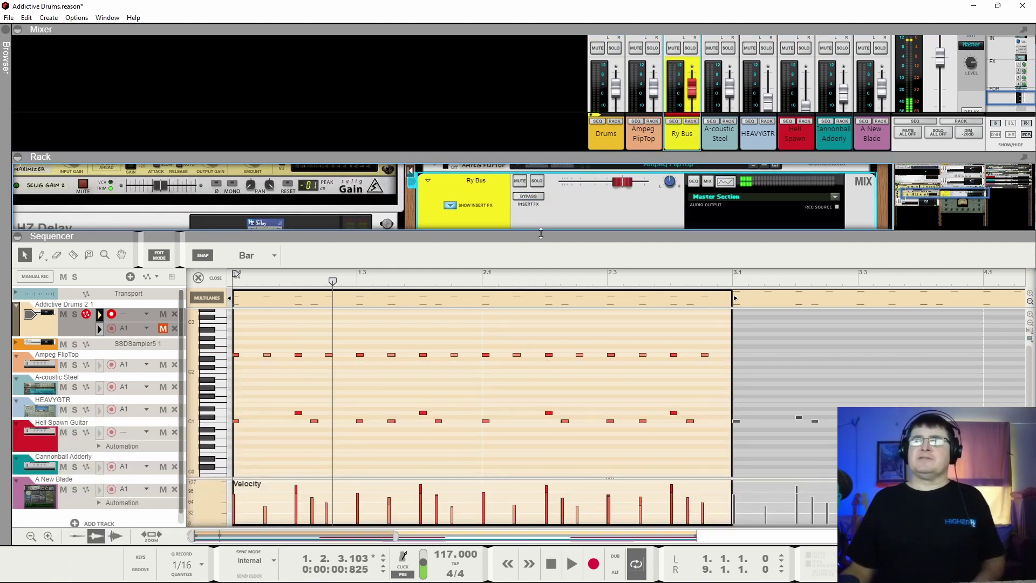
left_click_drag(540, 233, 541, 358)
key("ctrl+Tab")
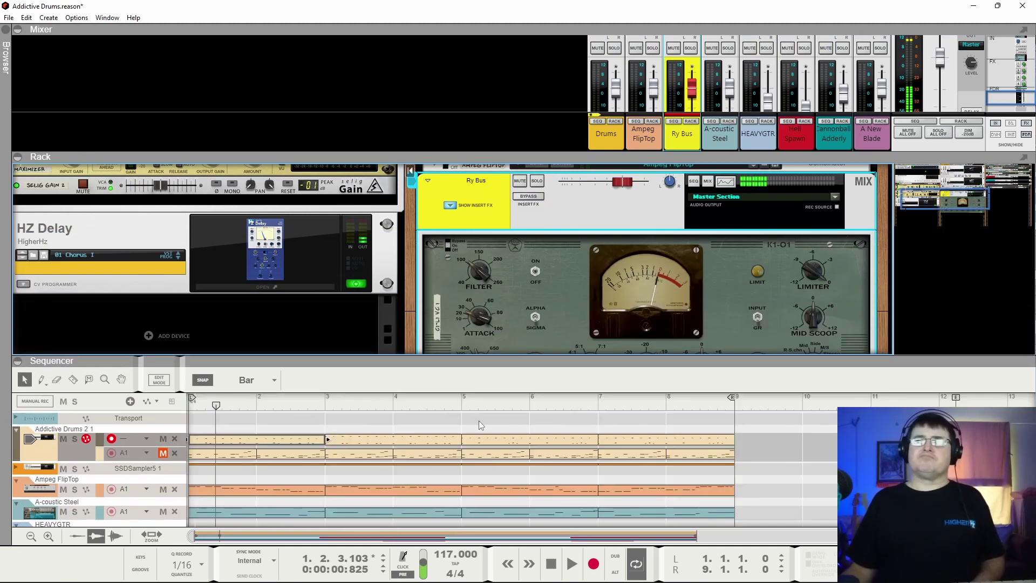
- Play the arrangement briefly, and stop both the song and the Addictive Drums 2 beat preview
key("space")
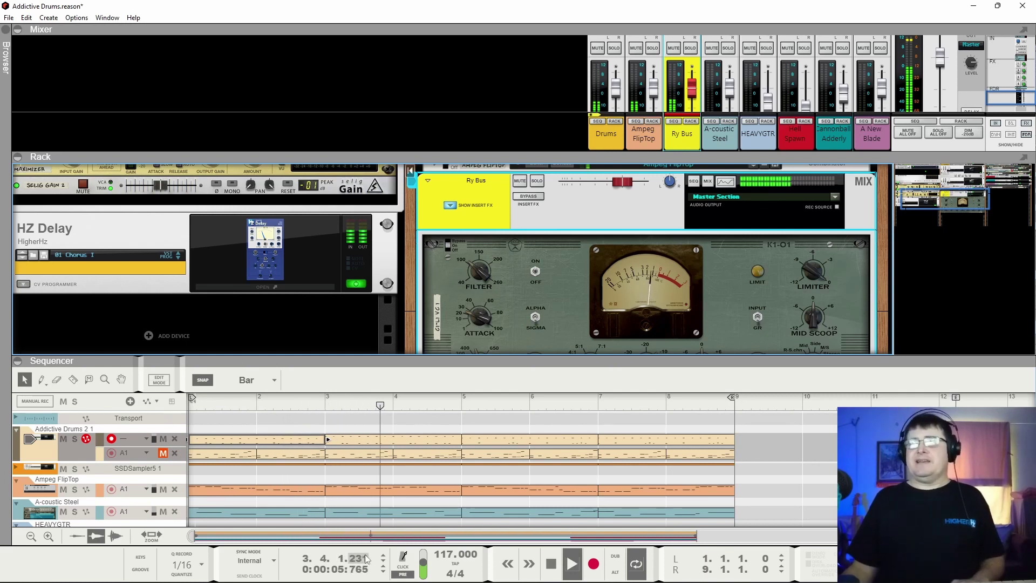
left_click(551, 564)
scroll(729, 271, "up", 5)
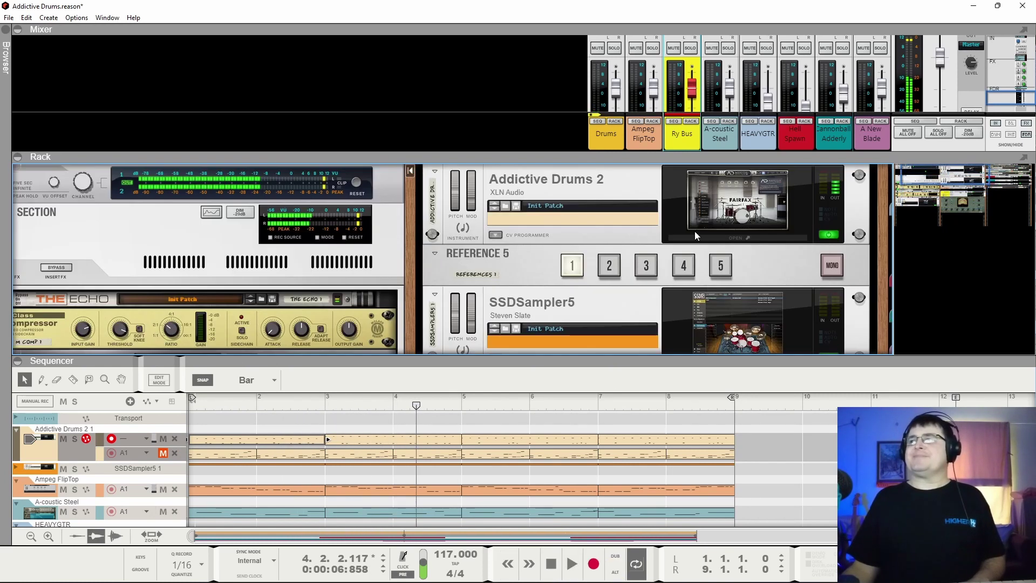
left_click(696, 237)
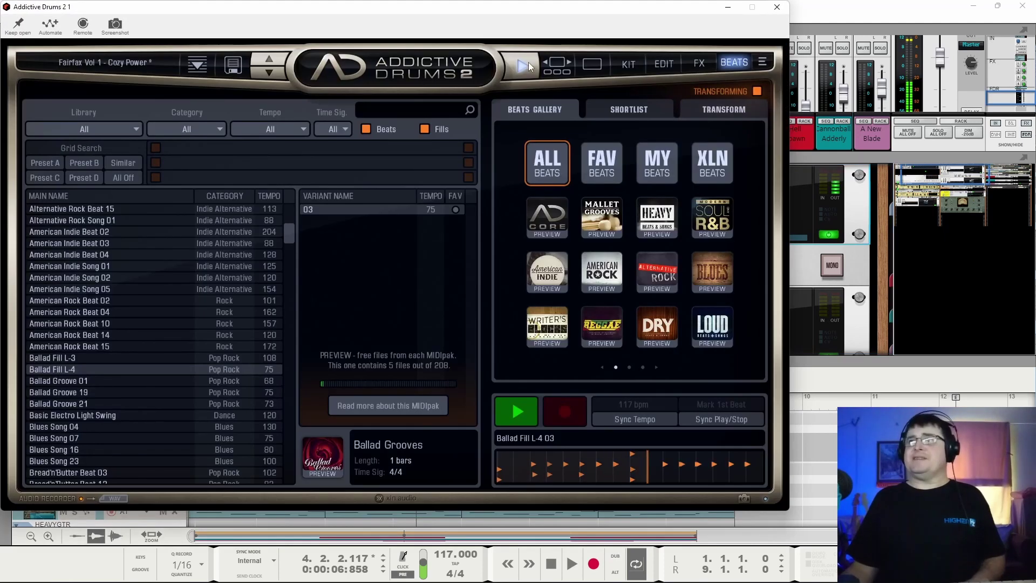
left_click(529, 63)
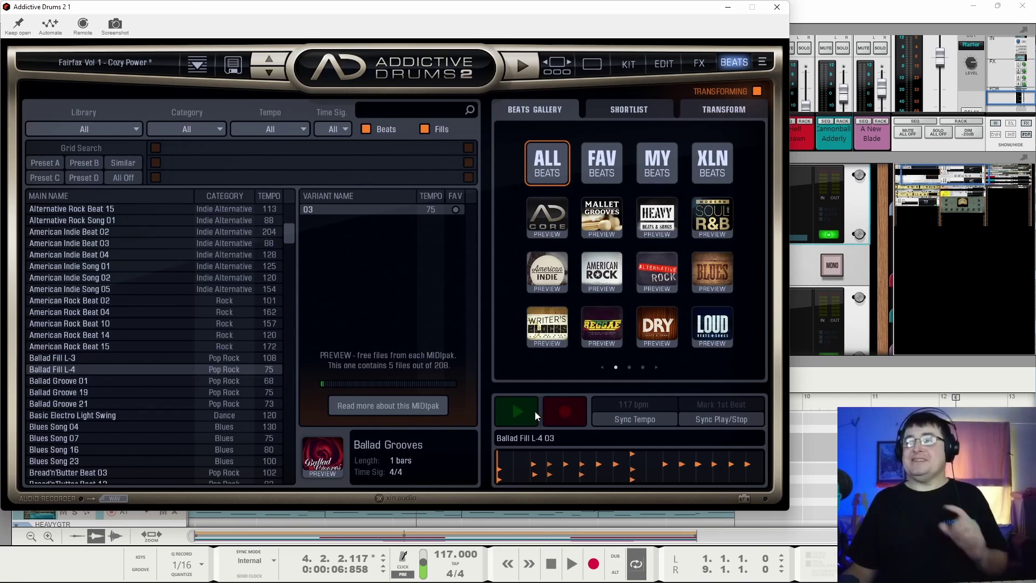
- Minimize the Addictive Drums 2 window and play the song from the start with the first drum clip selected, stopping after a few bars
left_click(728, 6)
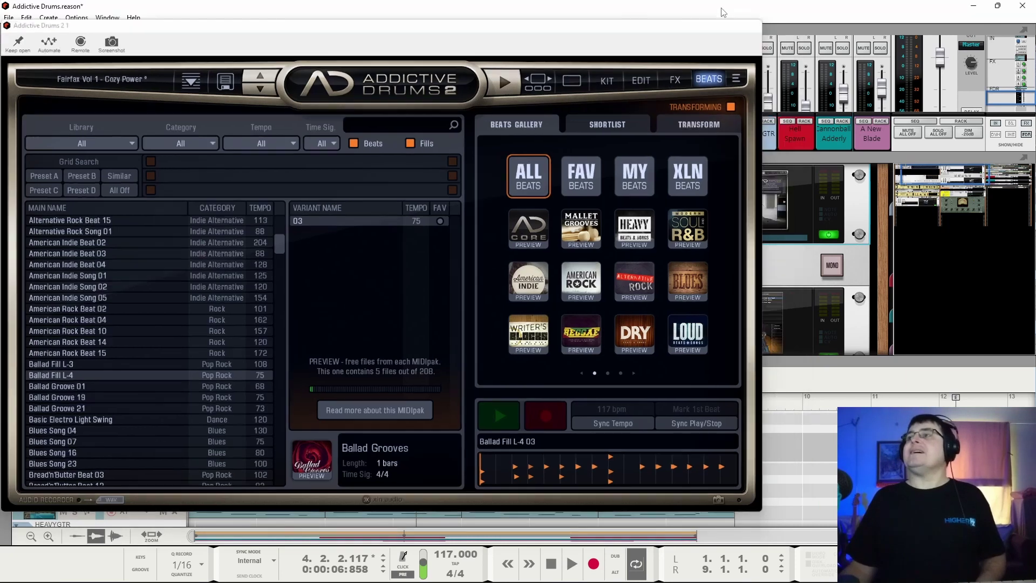
scroll(703, 199, "up", 1)
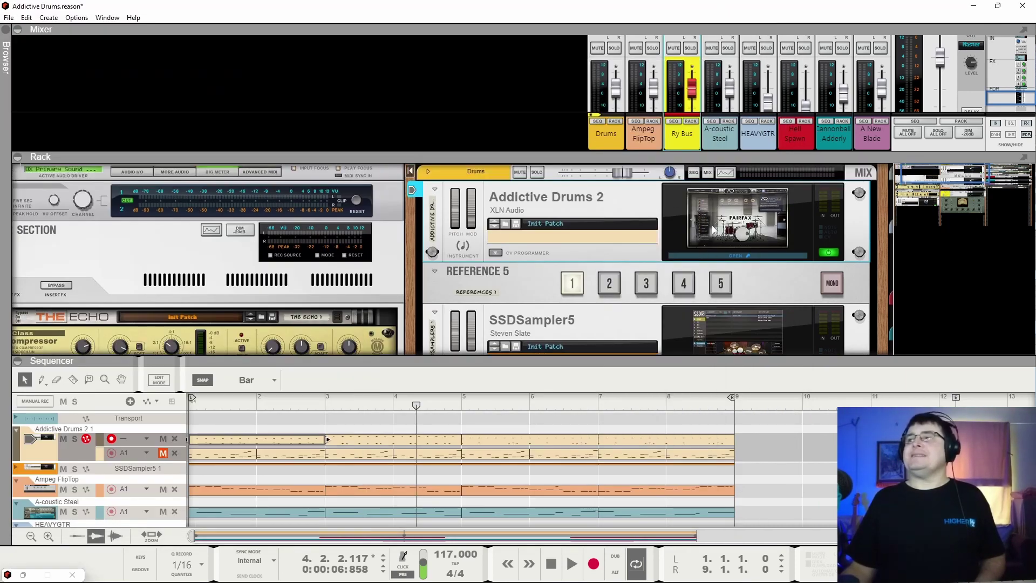
left_click(259, 439)
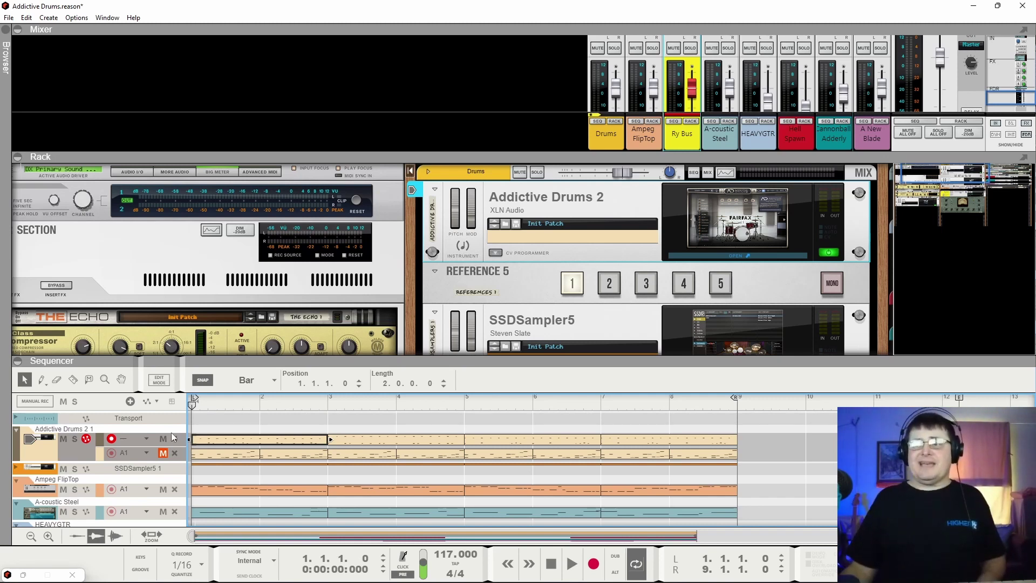
key("space")
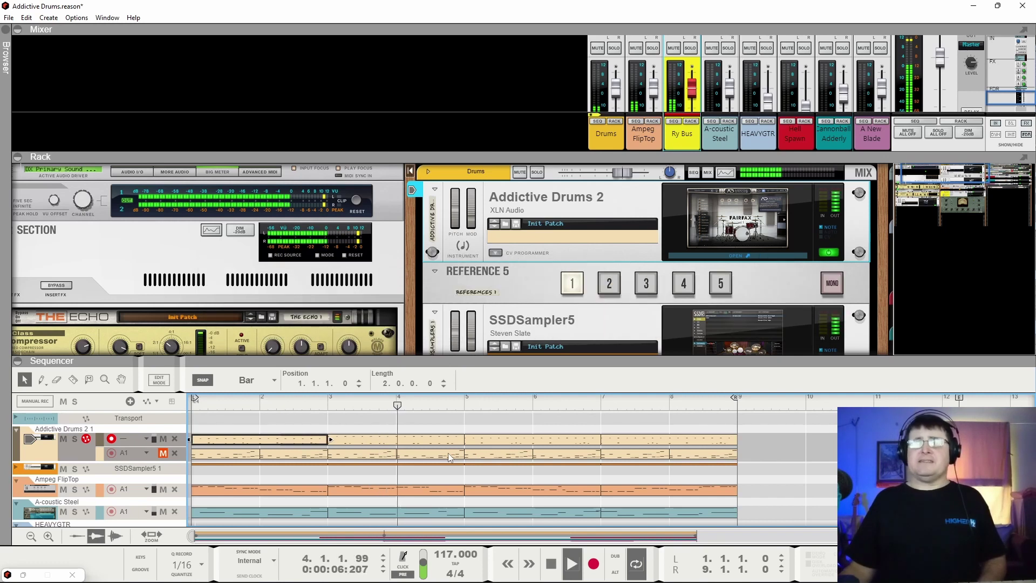
key("space")
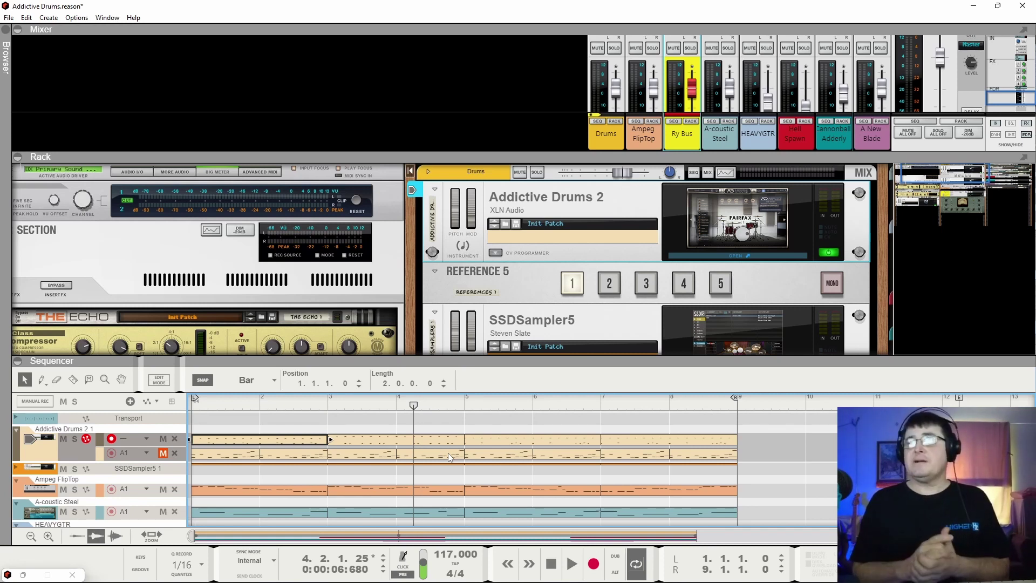
- Open the HZ Delay panel from the rack with Keep Open enabled to show its controls, and close it
scroll(448, 457, "down", 3)
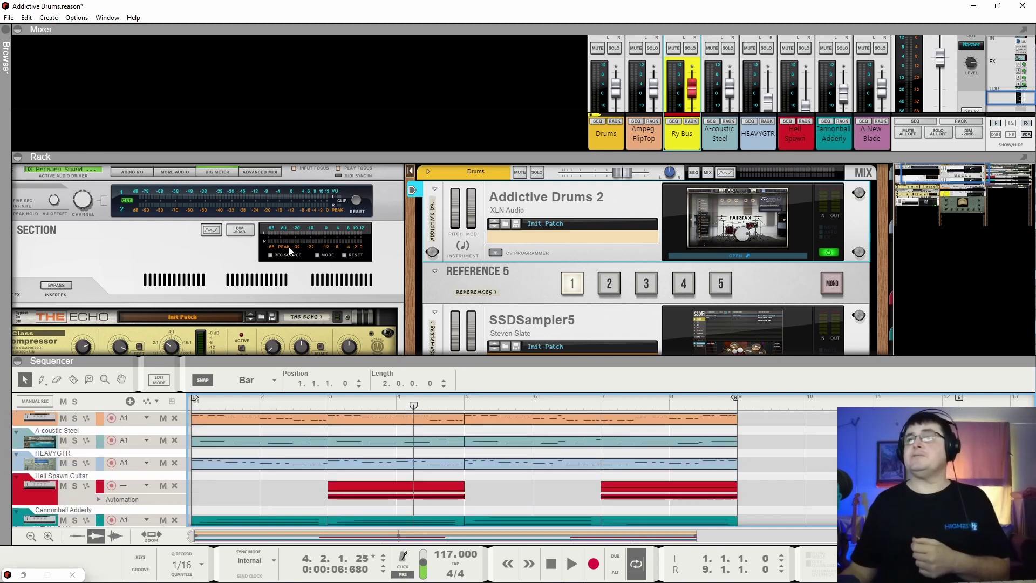
scroll(278, 248, "down", 4)
left_click(281, 351)
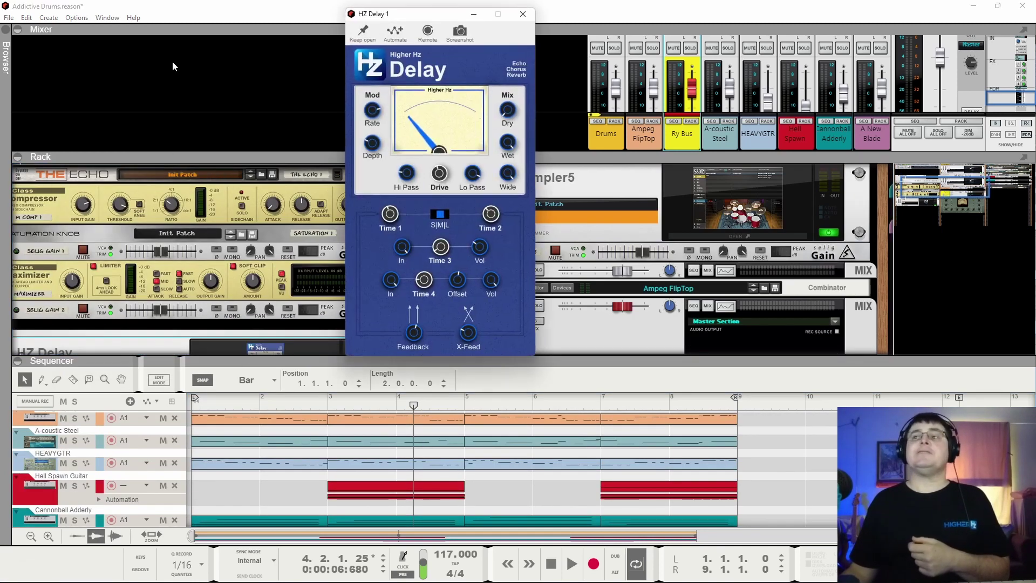
left_click(363, 30)
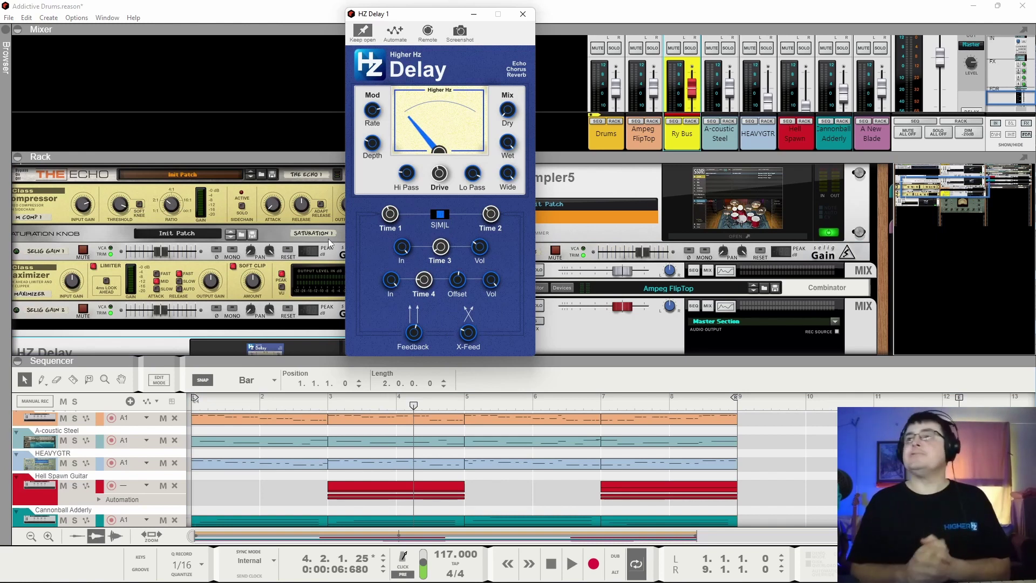
left_click(523, 14)
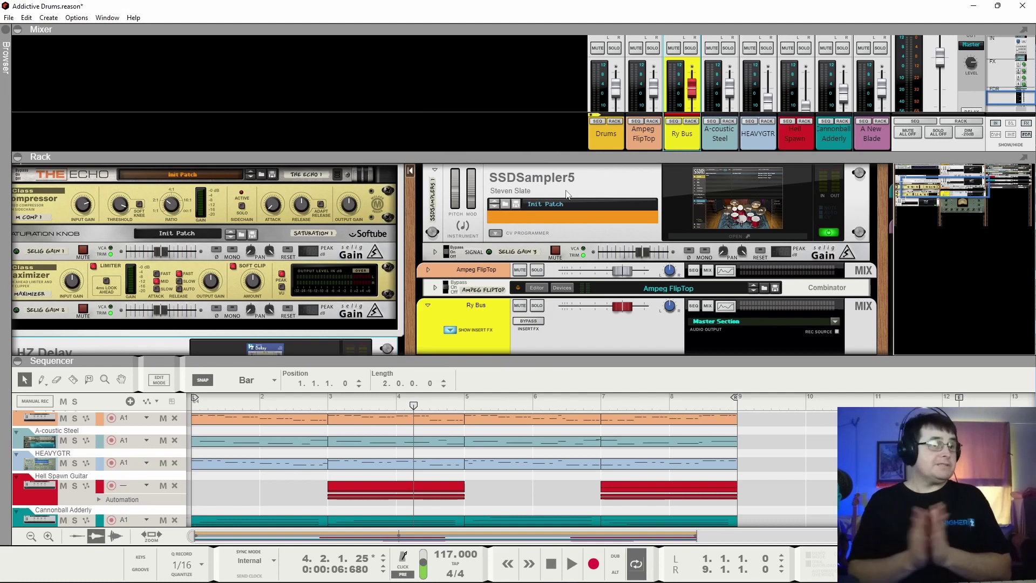